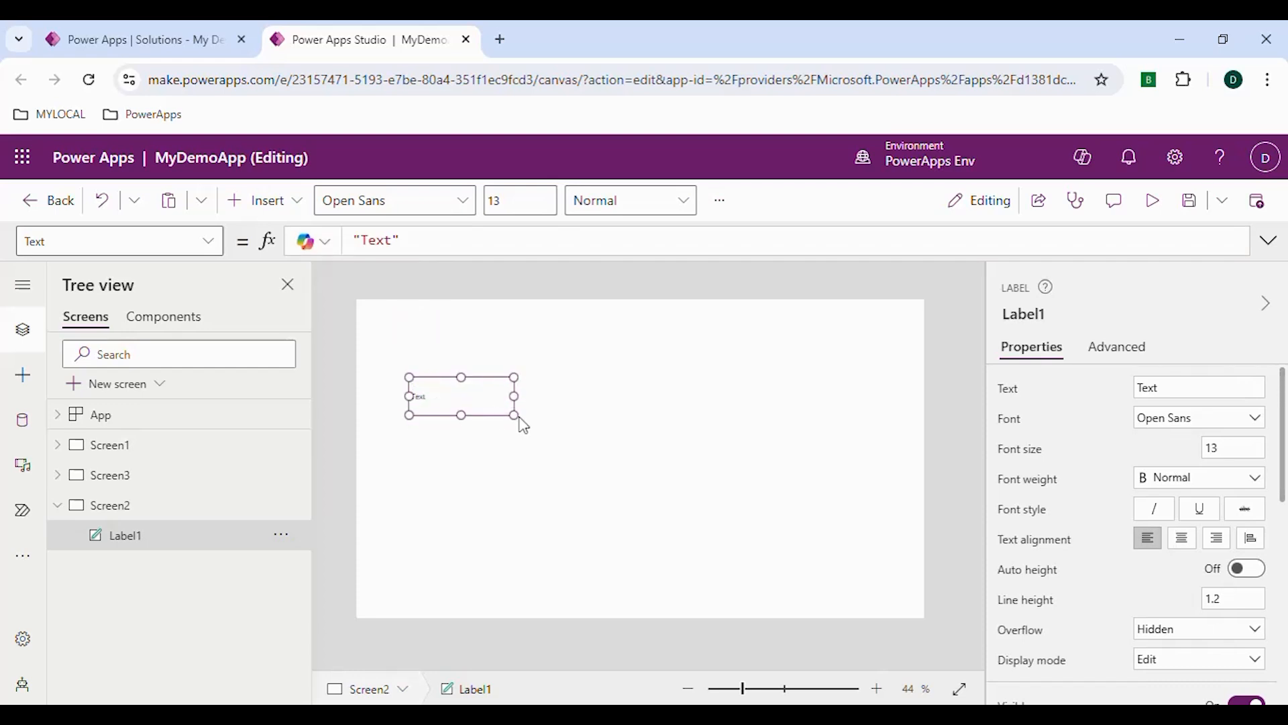
Insert a text input on Screen2, placing it beside the existing label and aligned with it
{"action": "left_click", "coordinate": [279, 204]}
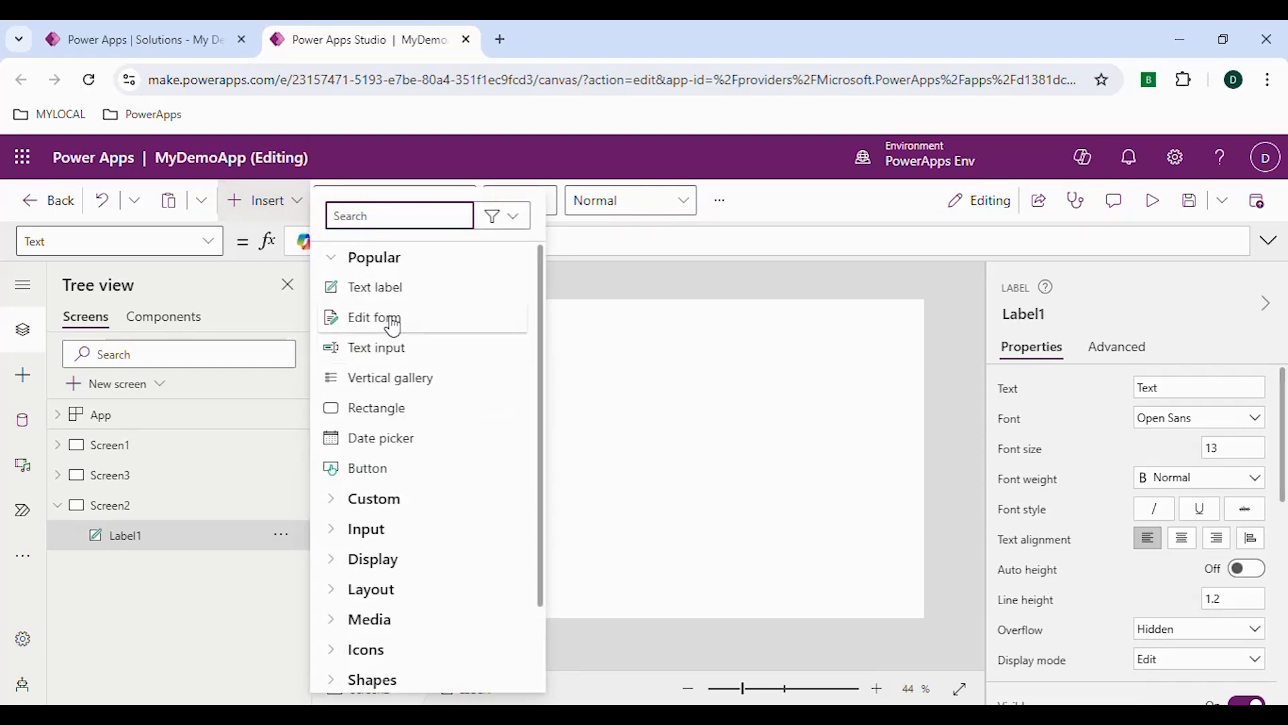
{"action": "left_click", "coordinate": [392, 357]}
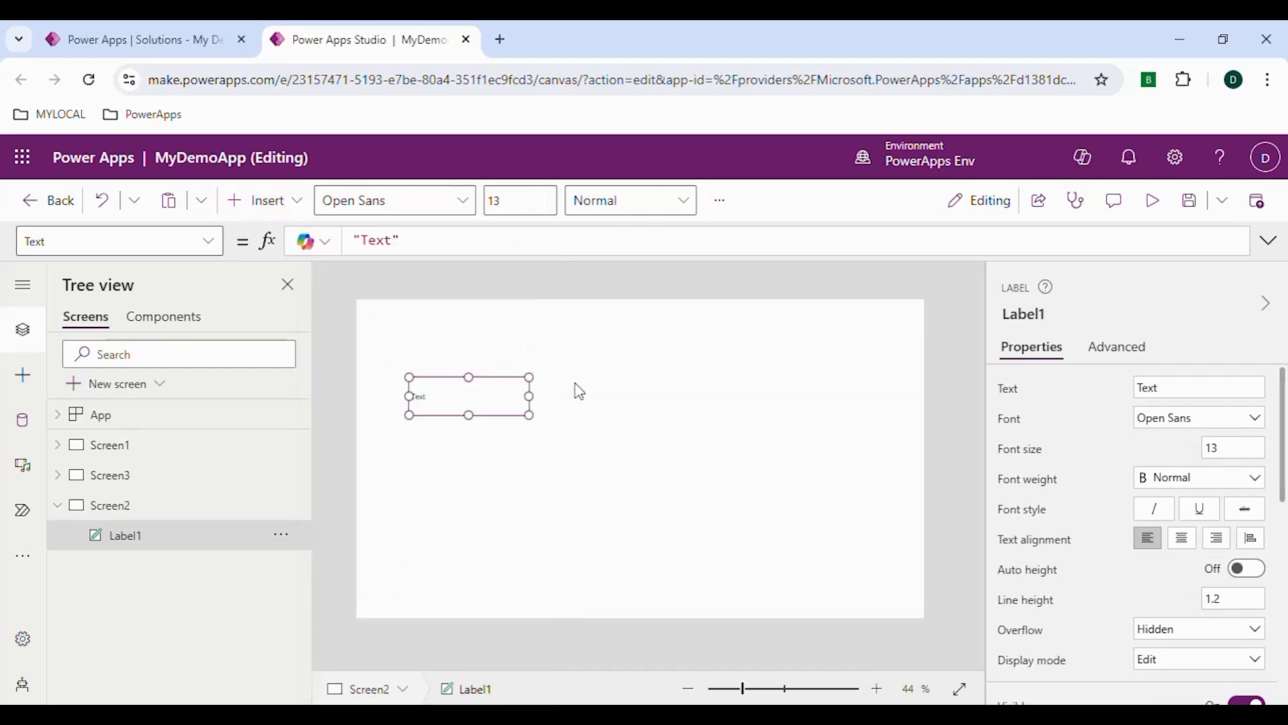
{"action": "left_click_drag", "start_coordinate": [450, 327], "coordinate": [734, 431]}
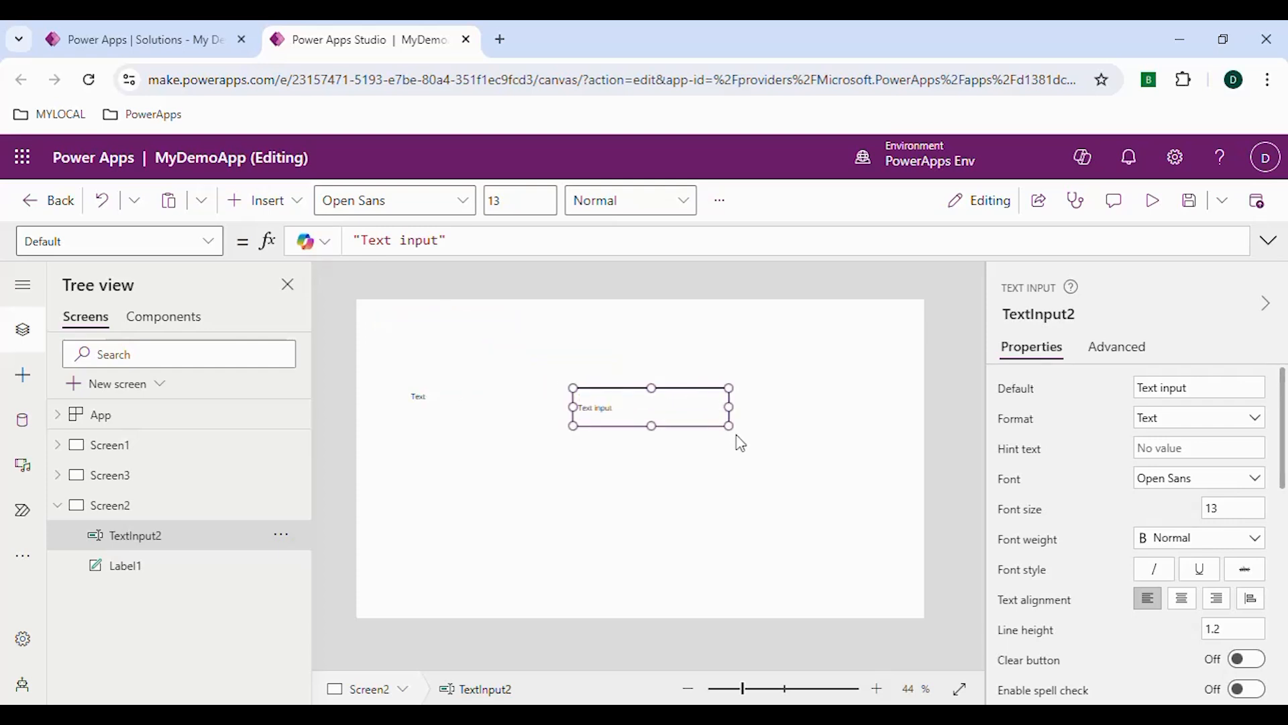
{"action": "left_click_drag", "start_coordinate": [655, 394], "coordinate": [653, 379]}
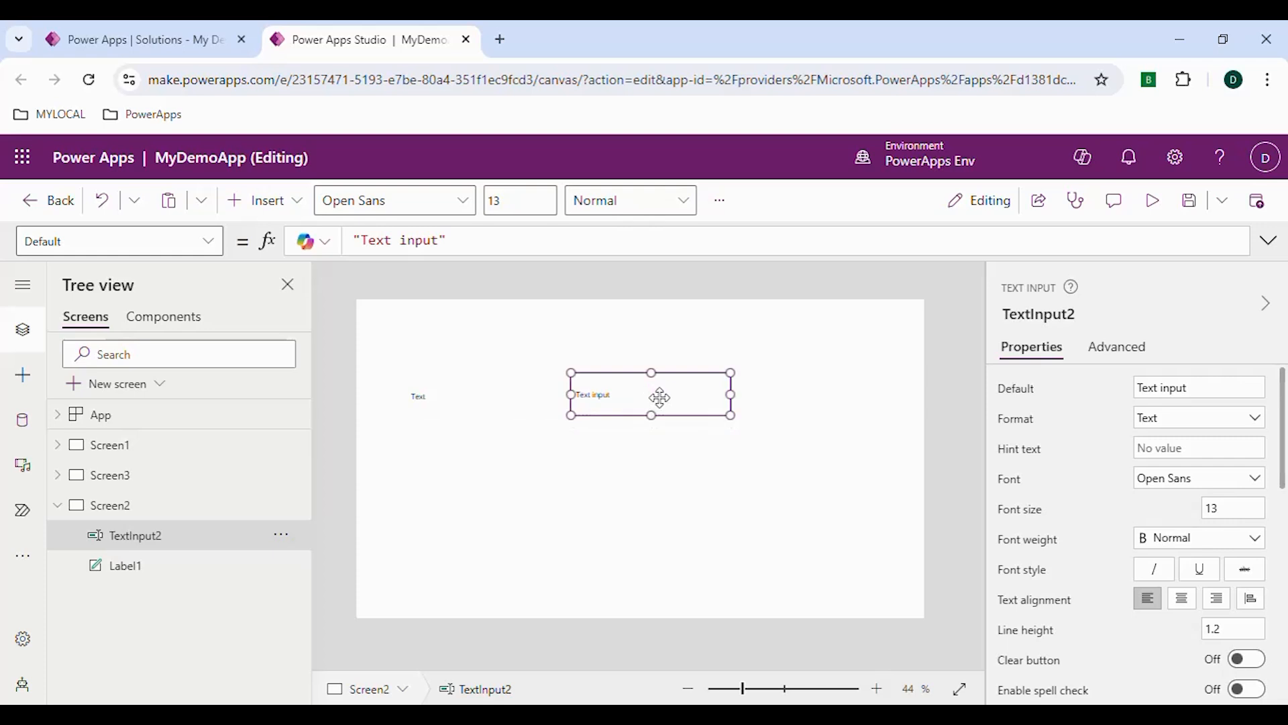
Set the font size of both the text input and the label to 25
{"action": "left_click", "coordinate": [1230, 508]}
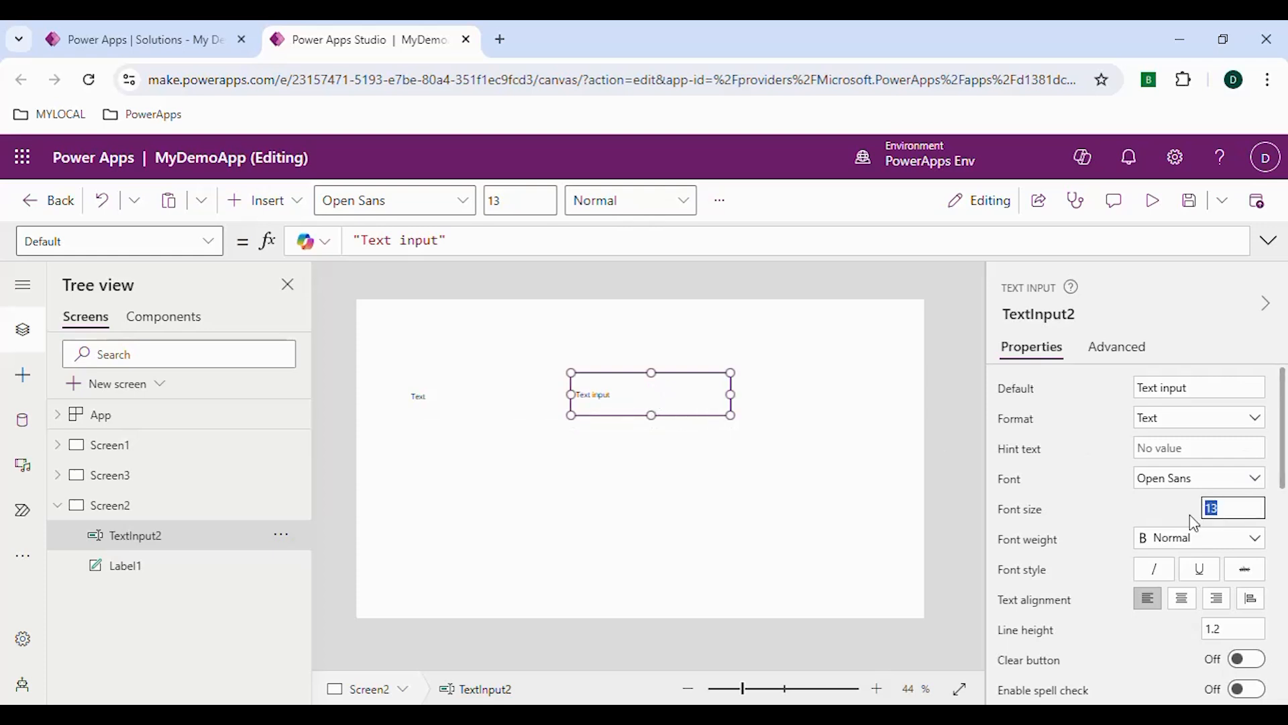
{"action": "type", "text": "52"}
{"action": "key", "text": "Return"}
{"action": "left_click", "coordinate": [470, 405]}
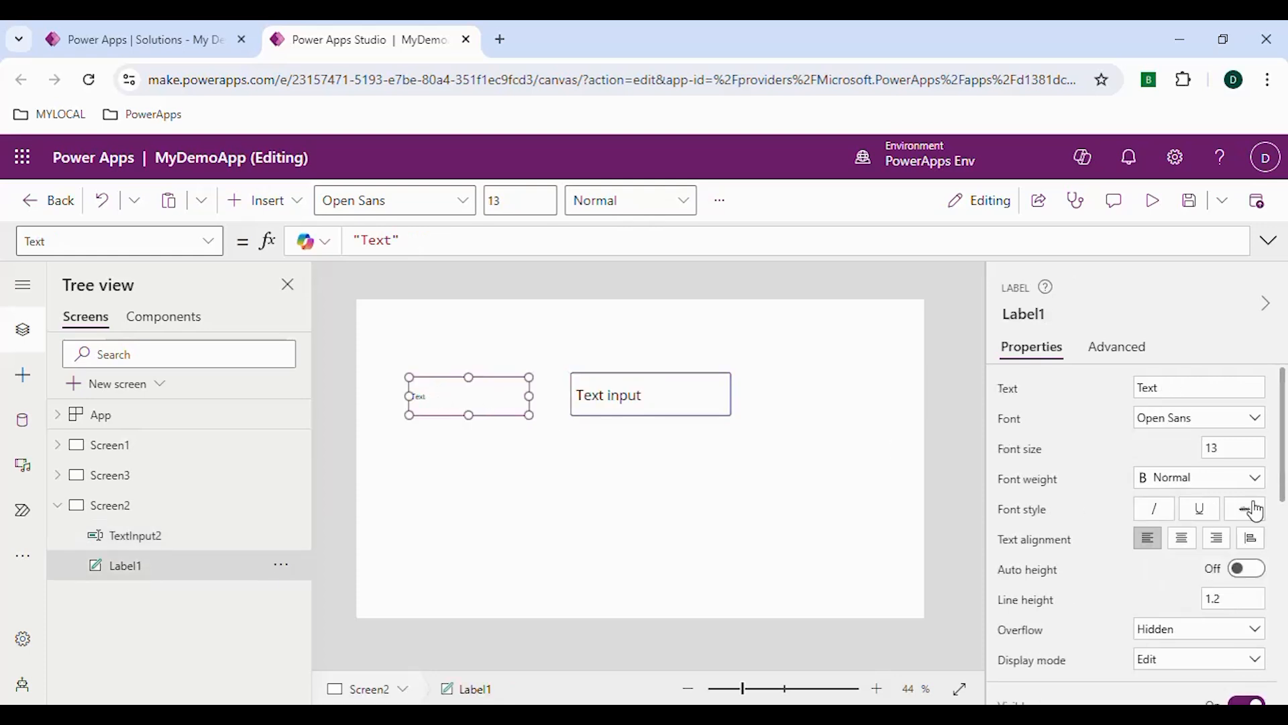
{"action": "left_click", "coordinate": [1235, 447]}
{"action": "key", "text": "Return"}
{"action": "left_click", "coordinate": [499, 477]}
Change the label's text to "Name"
{"action": "left_click", "coordinate": [467, 406]}
{"action": "double_click", "coordinate": [1181, 388]}
{"action": "type", "text": "Nam"}
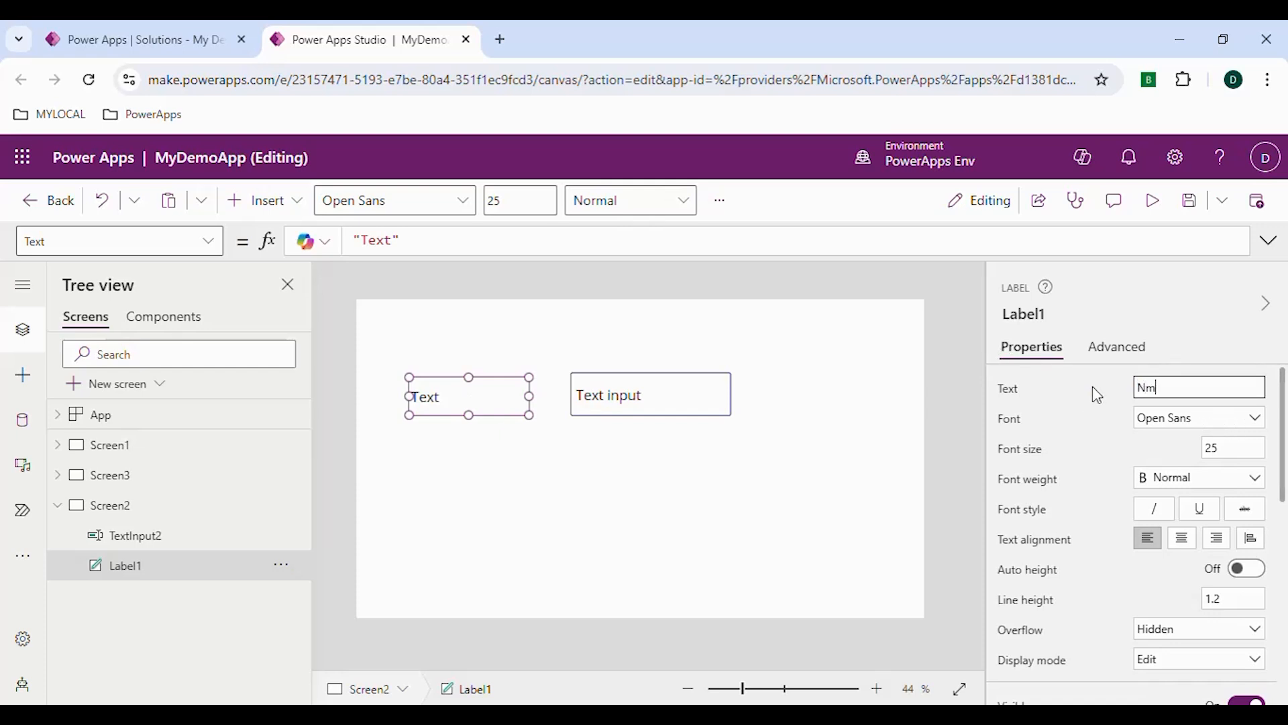
{"action": "type", "text": "e"}
{"action": "key", "text": "Return"}
Compare the selected text input and label, and examine the label's properties from text and font through size, color and tab index
{"action": "left_click", "coordinate": [674, 378]}
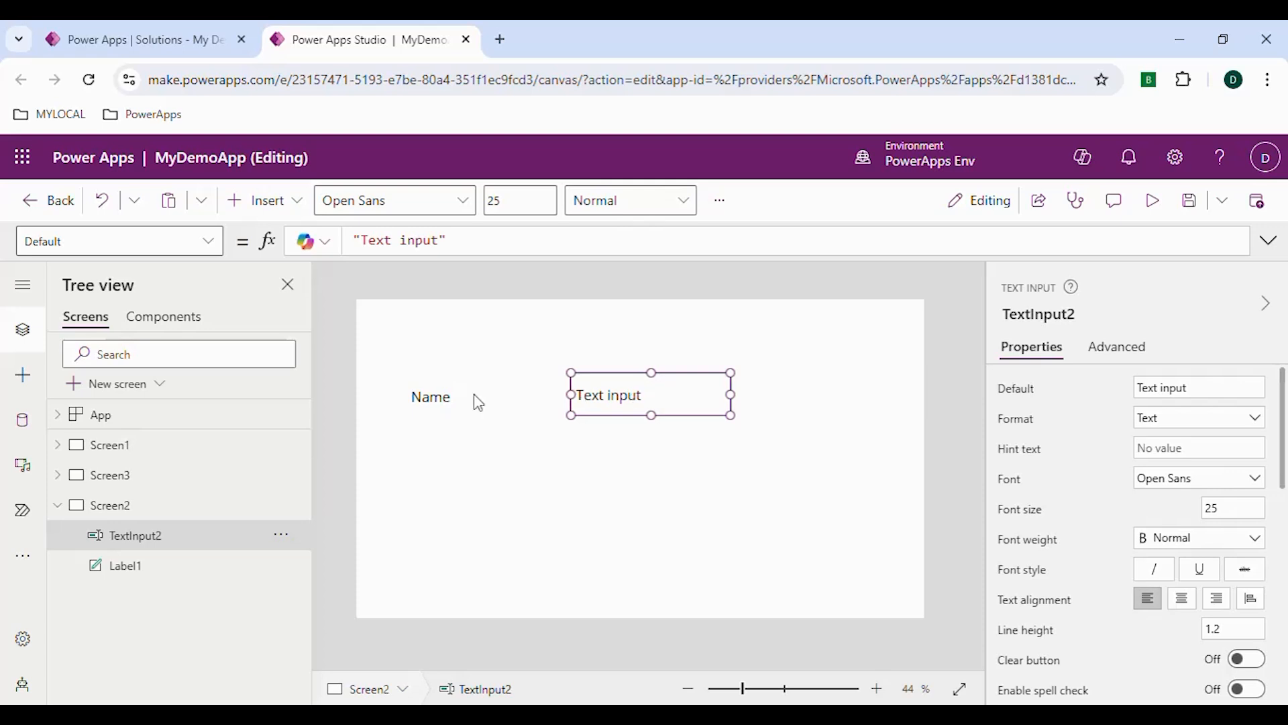
{"action": "left_click", "coordinate": [469, 397]}
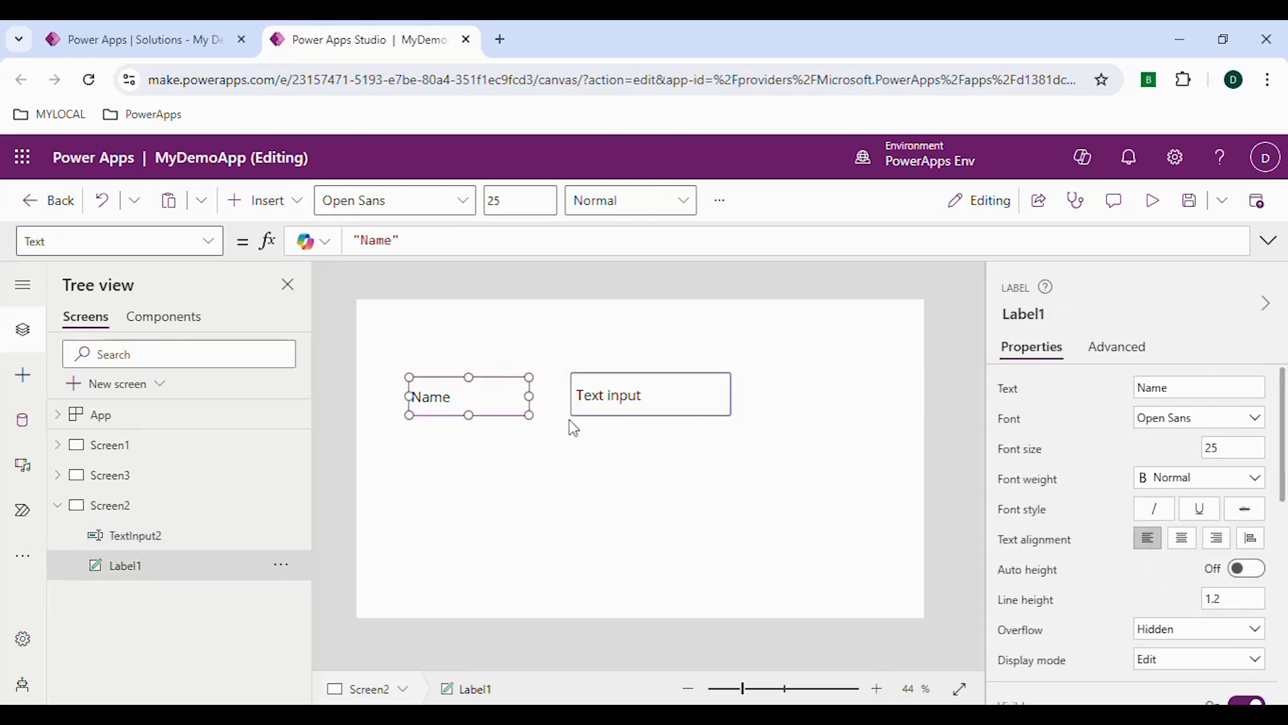
{"action": "left_click", "coordinate": [651, 403]}
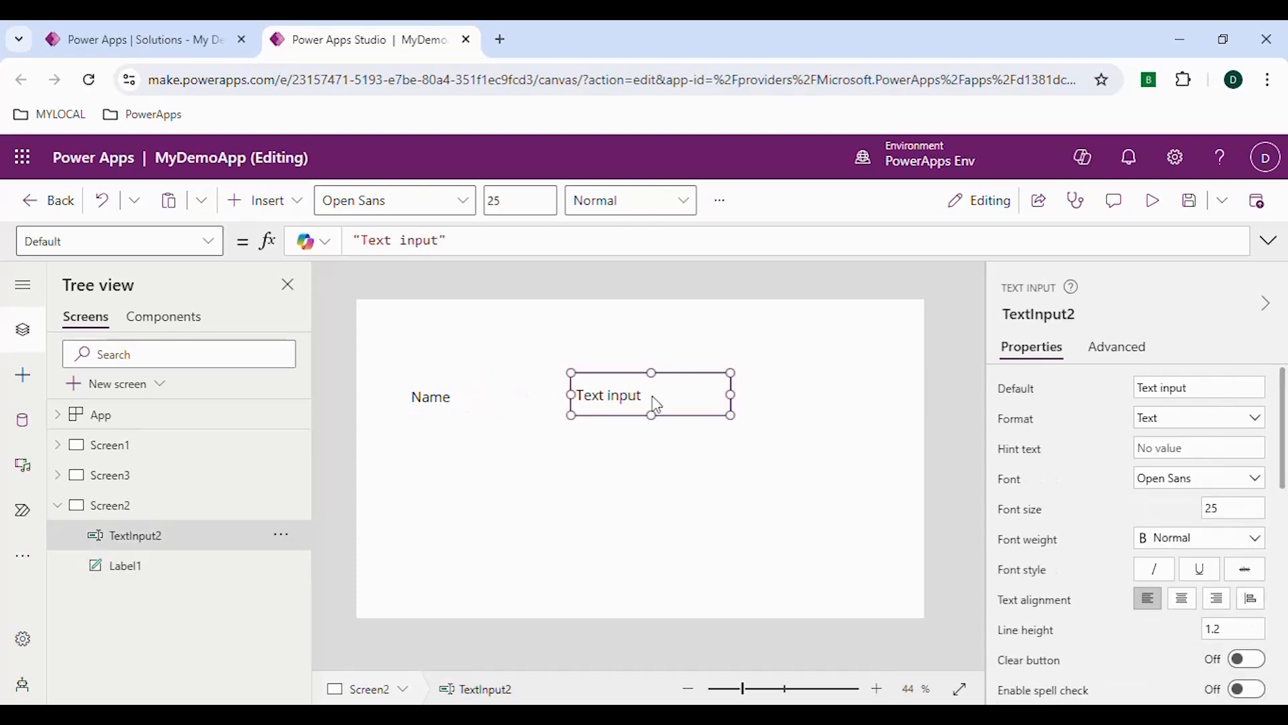
{"action": "left_click", "coordinate": [444, 403]}
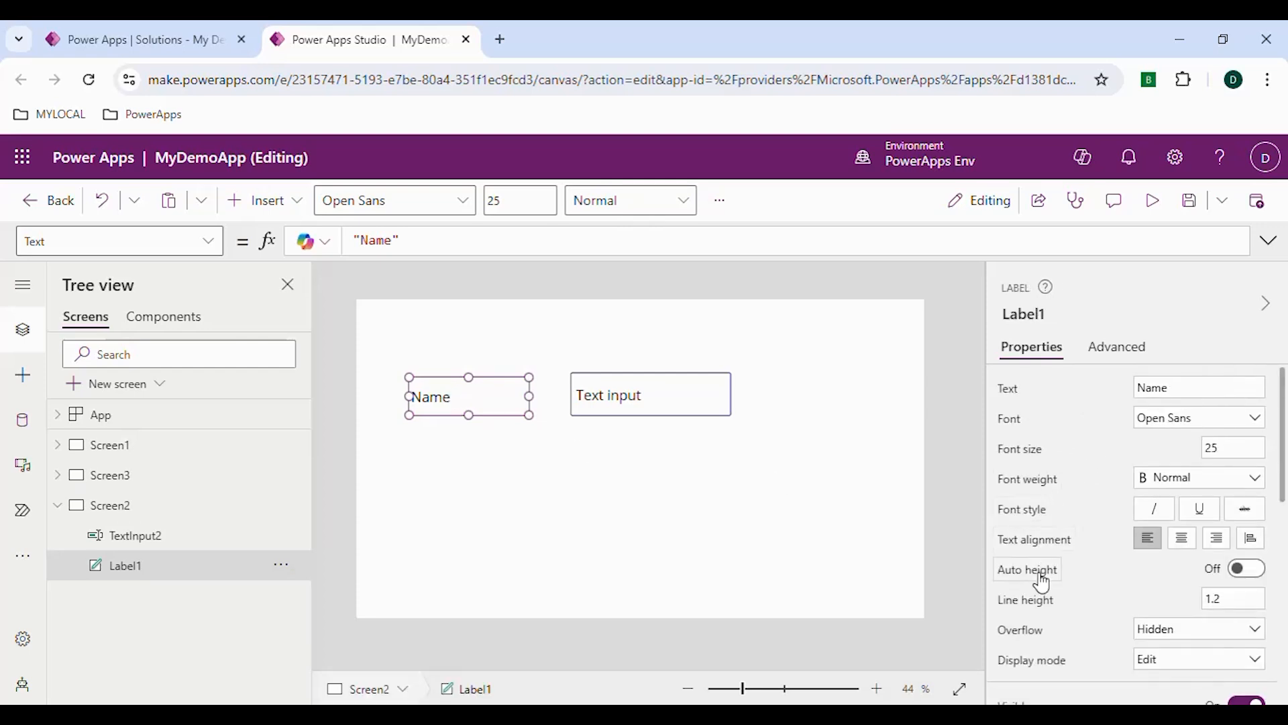
{"action": "scroll", "coordinate": [1040, 594], "scroll_direction": "down", "scroll_amount": 2}
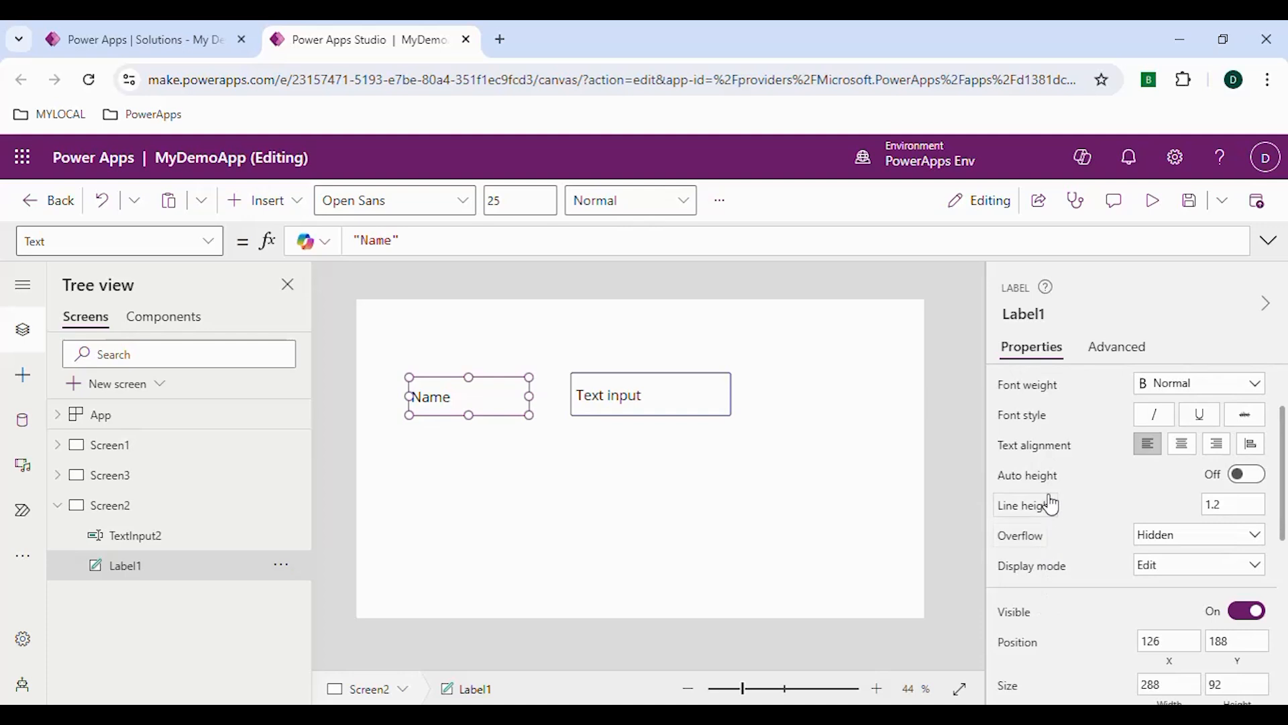
{"action": "scroll", "coordinate": [1051, 504], "scroll_direction": "up", "scroll_amount": 2}
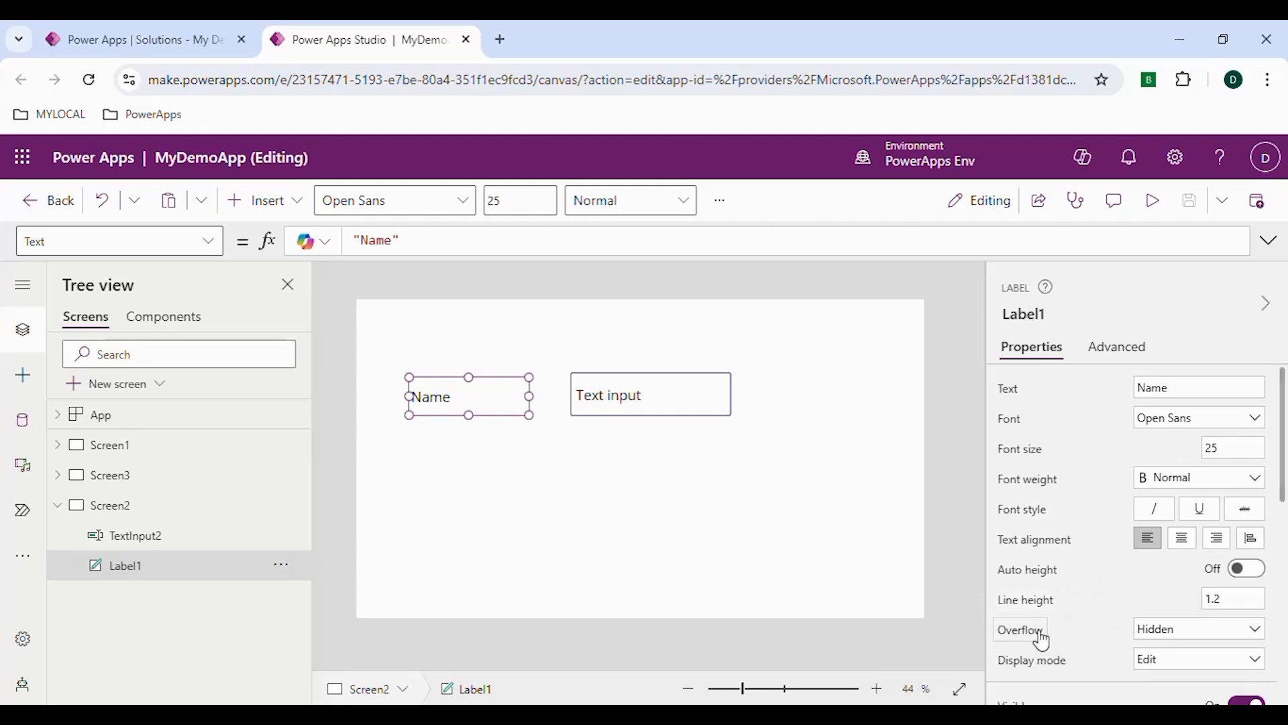
{"action": "scroll", "coordinate": [1042, 668], "scroll_direction": "down", "scroll_amount": 2}
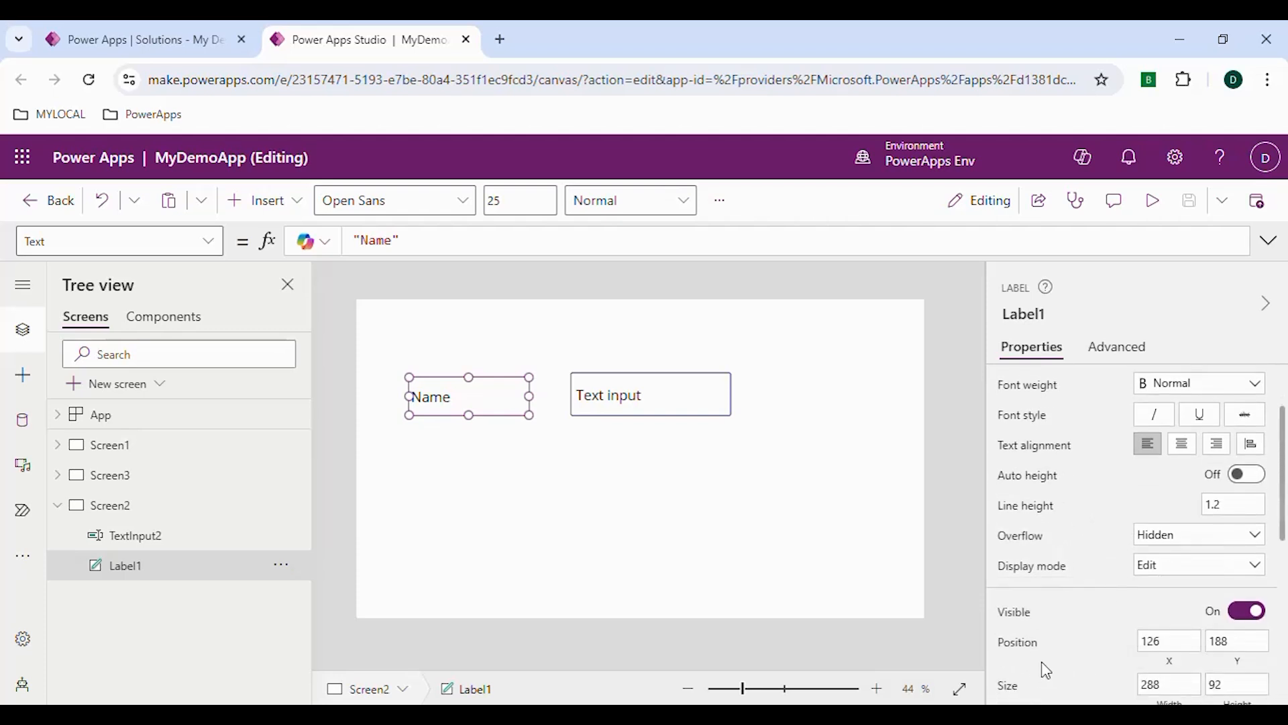
{"action": "scroll", "coordinate": [1031, 630], "scroll_direction": "down", "scroll_amount": 2}
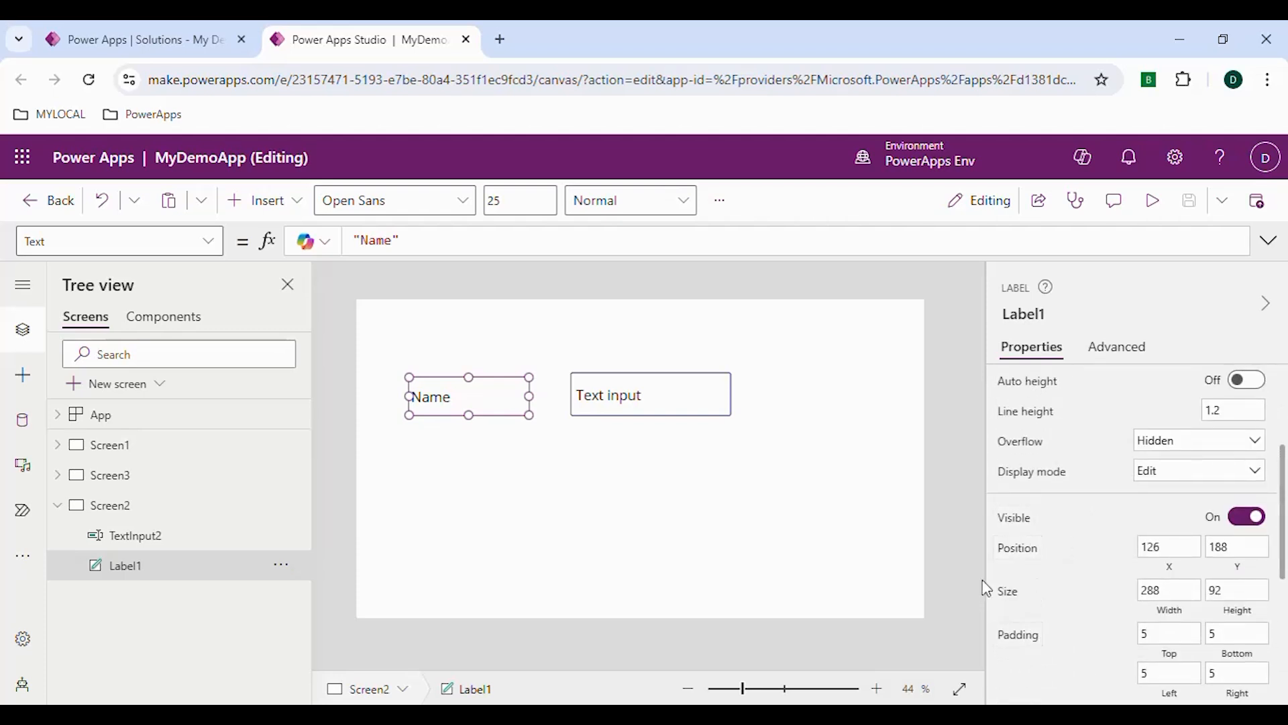
{"action": "scroll", "coordinate": [1033, 644], "scroll_direction": "down", "scroll_amount": 4}
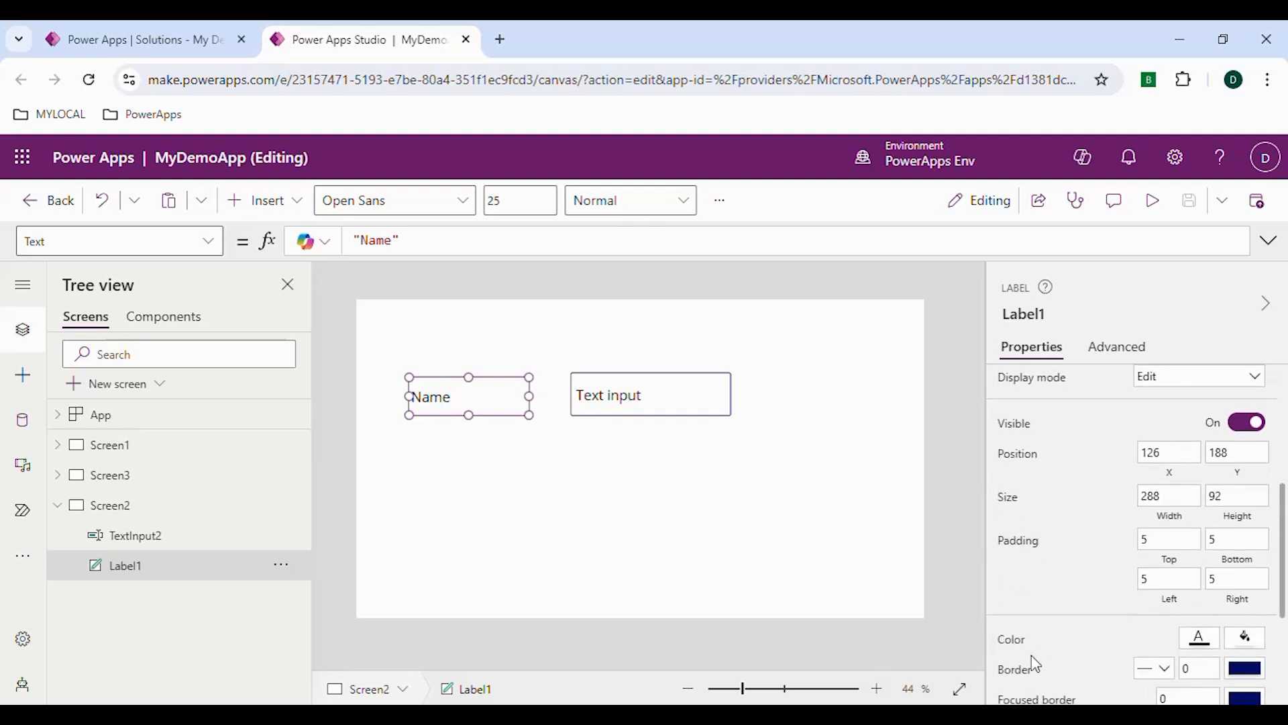
{"action": "scroll", "coordinate": [1027, 648], "scroll_direction": "down", "scroll_amount": 2}
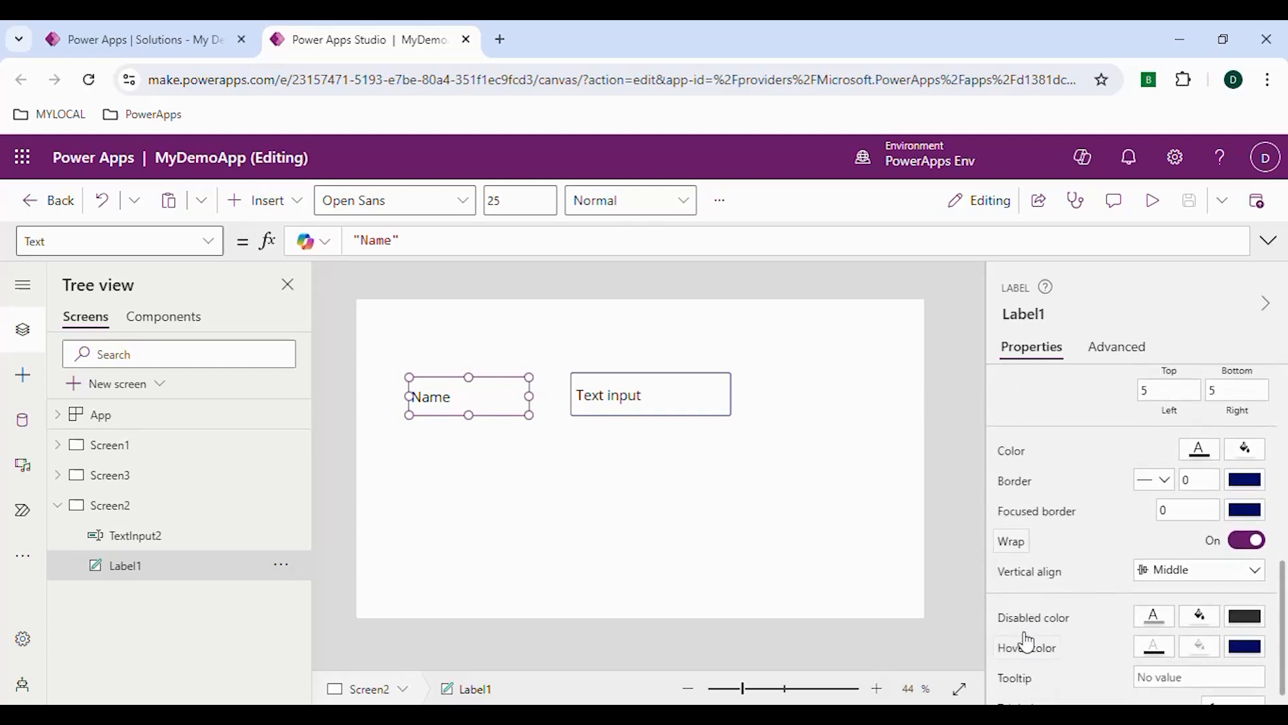
{"action": "scroll", "coordinate": [1053, 610], "scroll_direction": "down", "scroll_amount": 1}
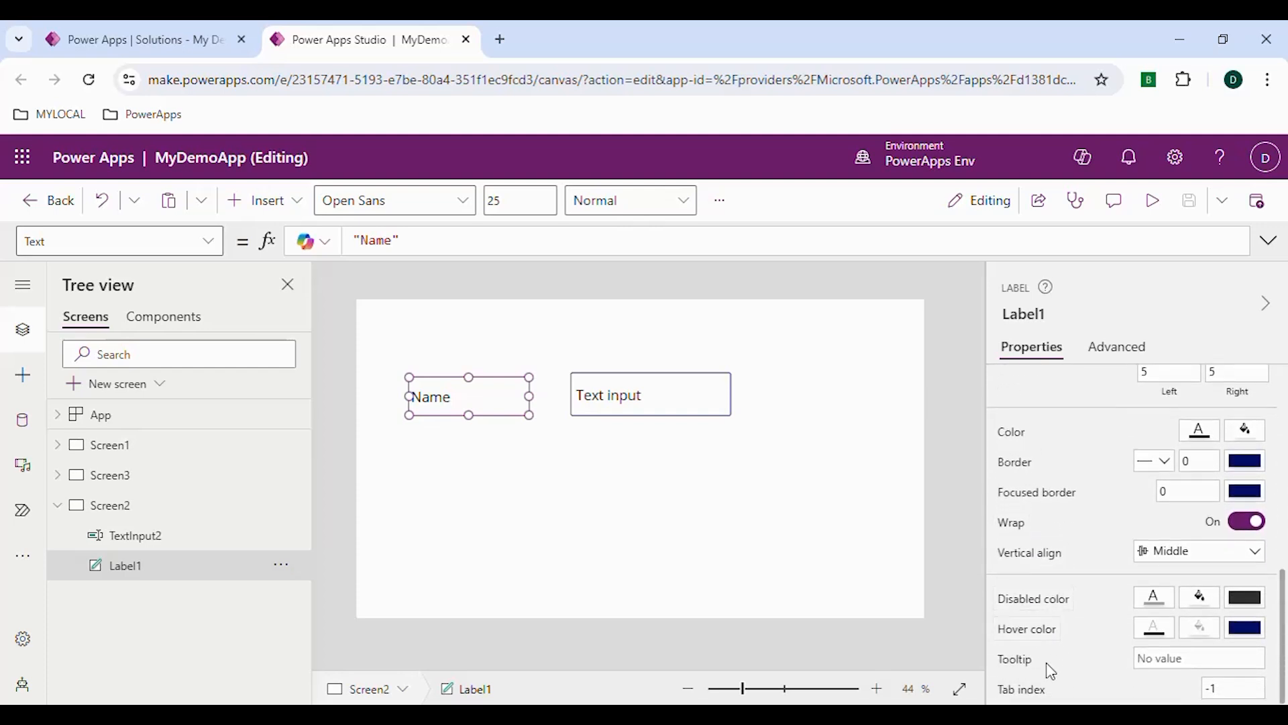
{"action": "scroll", "coordinate": [1051, 665], "scroll_direction": "up", "scroll_amount": 4}
{"action": "scroll", "coordinate": [1026, 651], "scroll_direction": "up", "scroll_amount": 6}
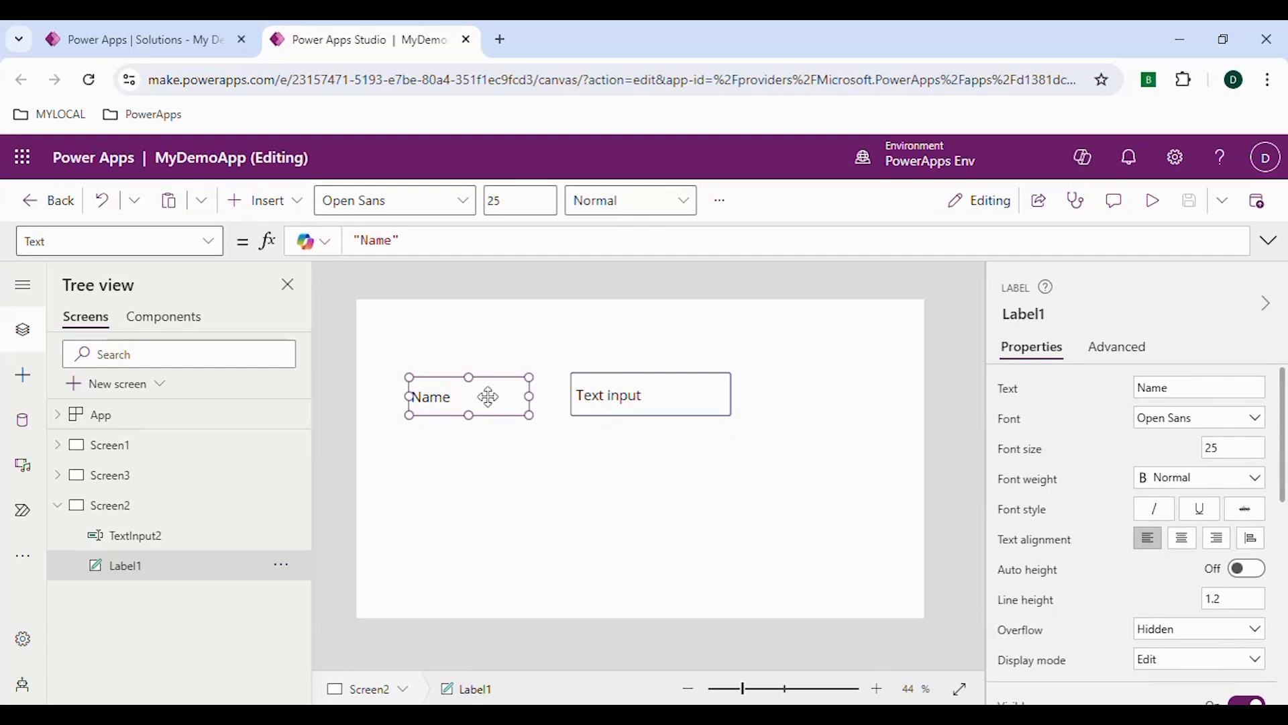
Move the text input farther right to widen the gap, and shift the Name label slightly right
{"action": "left_click_drag", "start_coordinate": [645, 408], "coordinate": [770, 399]}
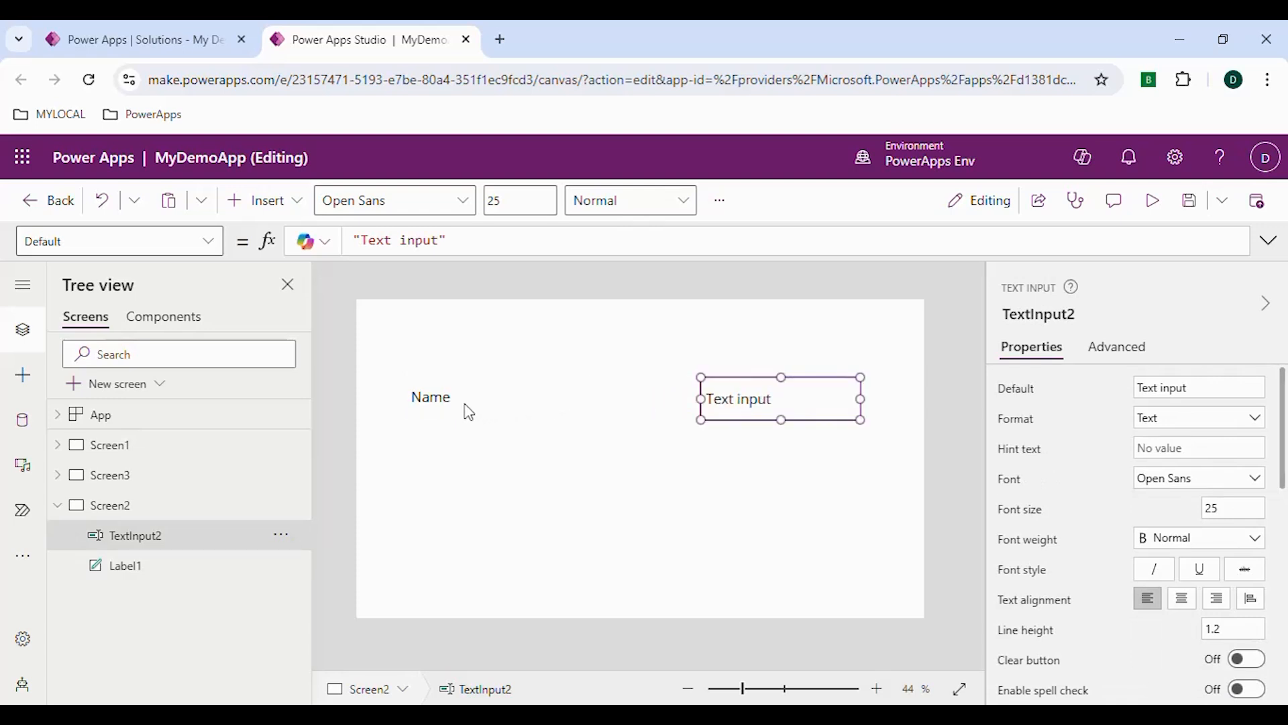
{"action": "mouse_move", "coordinate": [463, 408]}
{"action": "left_mouse_down"}
{"action": "mouse_move", "coordinate": [509, 396]}
{"action": "mouse_move", "coordinate": [460, 398]}
{"action": "left_mouse_up"}
{"action": "left_click", "coordinate": [751, 400]}
{"action": "left_click_drag", "start_coordinate": [720, 392], "coordinate": [707, 390]}
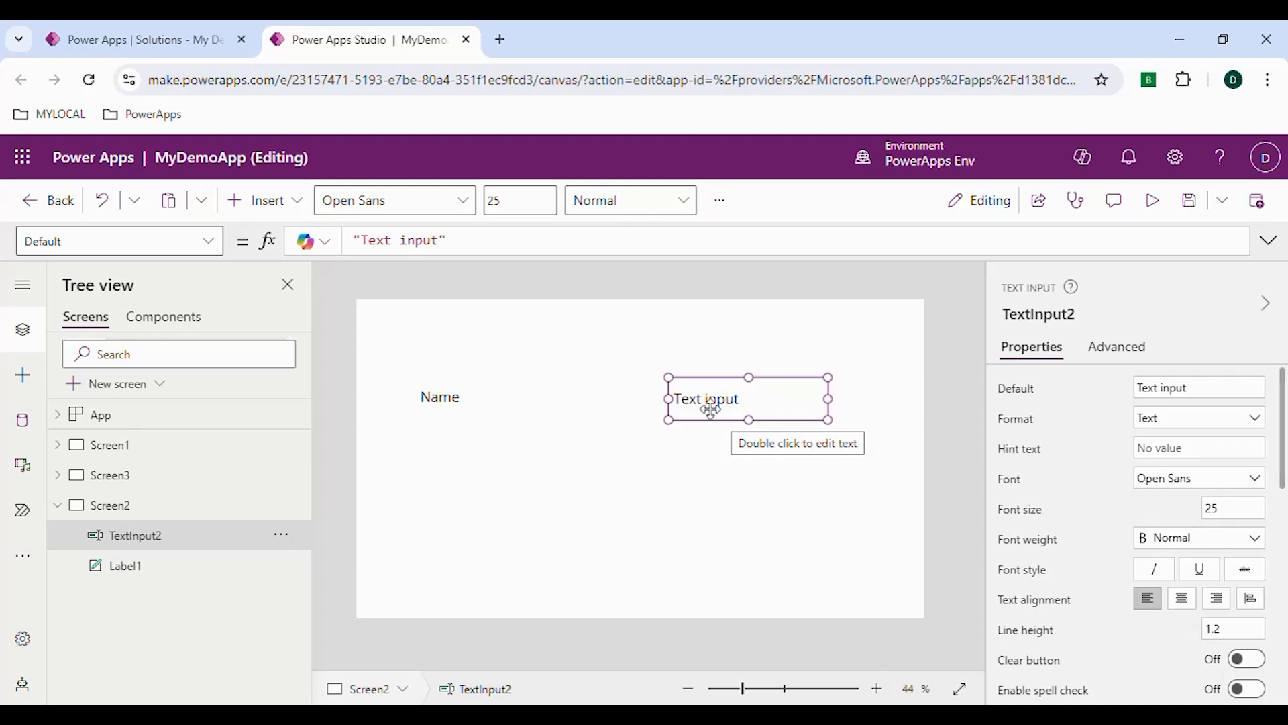
Rename the text input control as txt_sample1
{"action": "left_click", "coordinate": [1044, 312]}
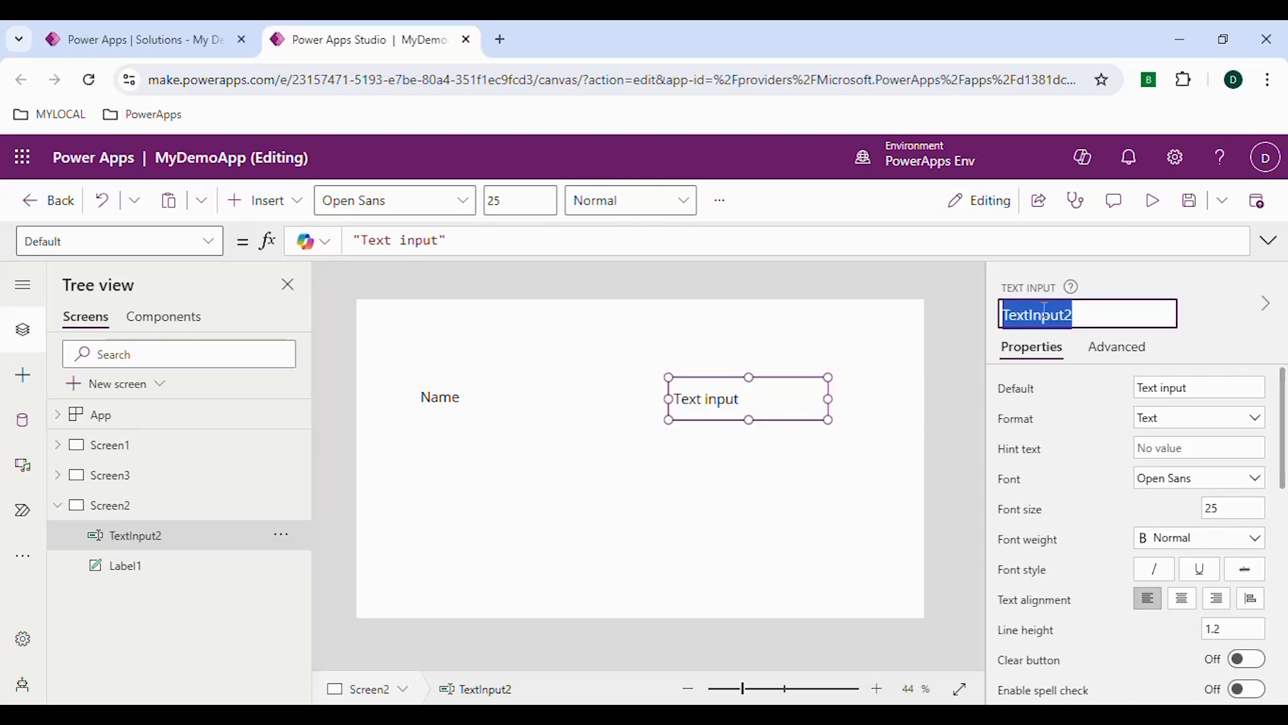
{"action": "type", "text": "txt_sample1"}
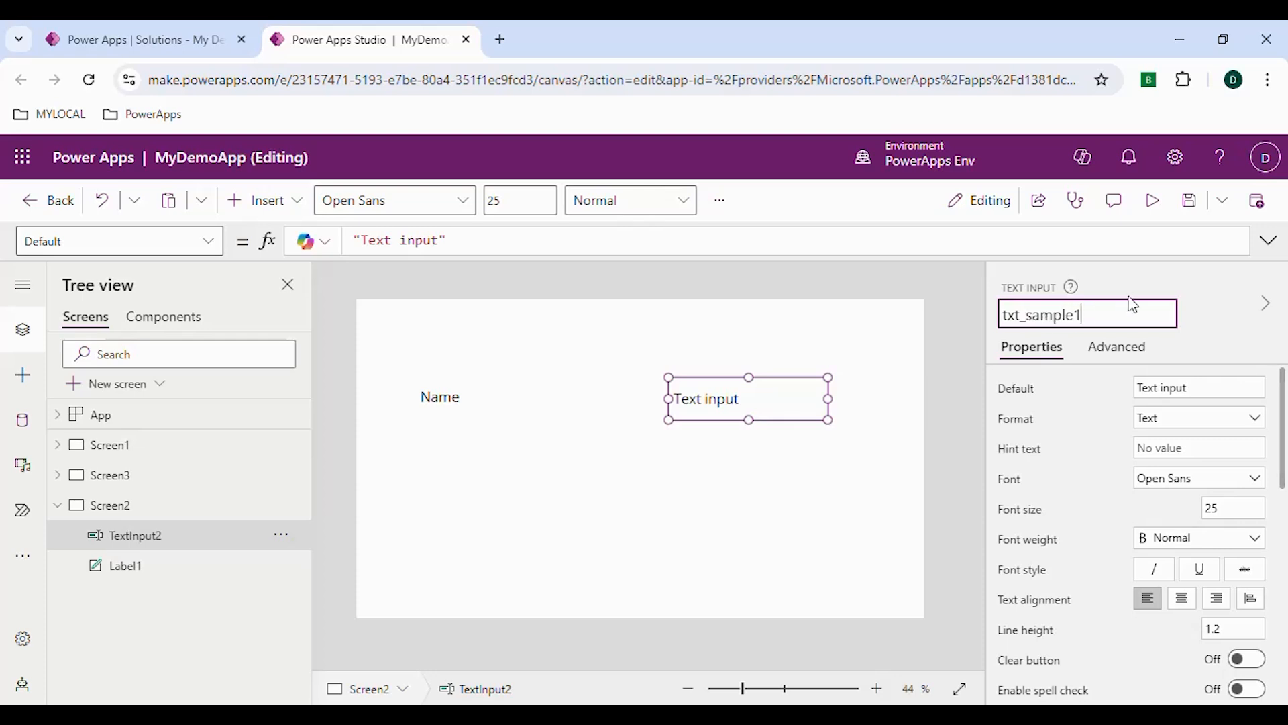
{"action": "key", "text": "Return"}
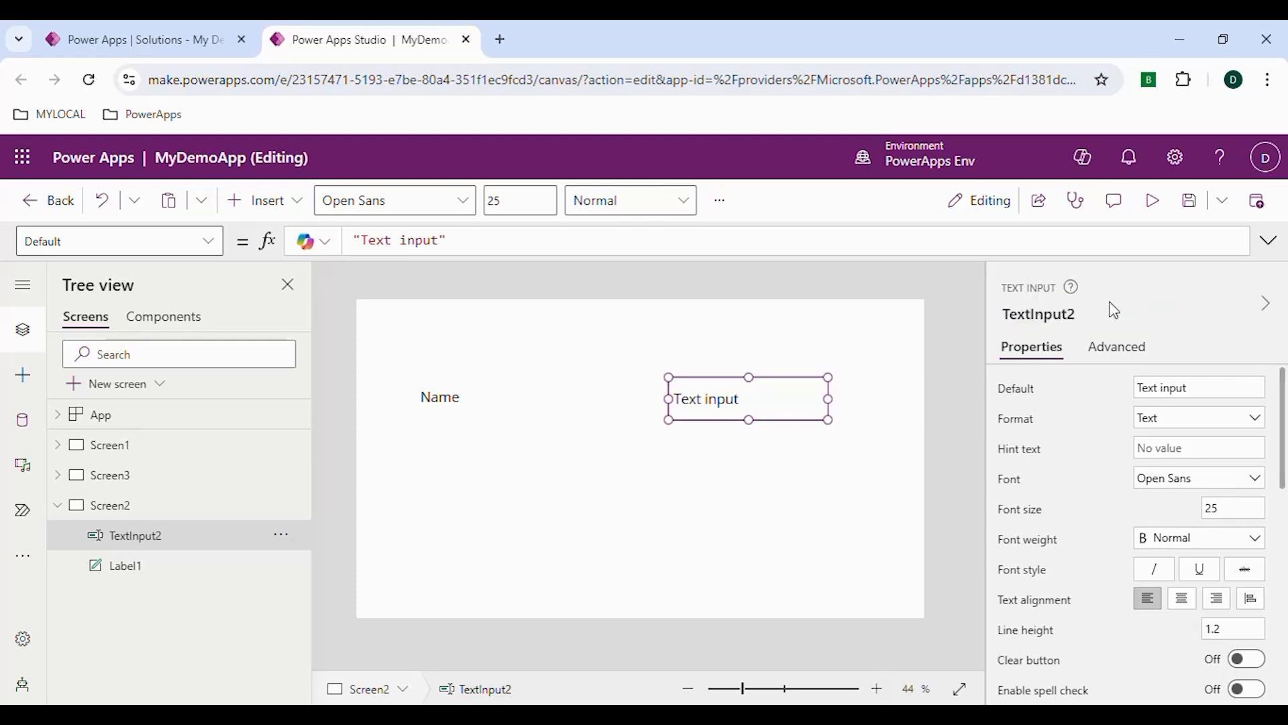
Rename the label control as lbl_sample1
{"action": "left_click", "coordinate": [463, 400]}
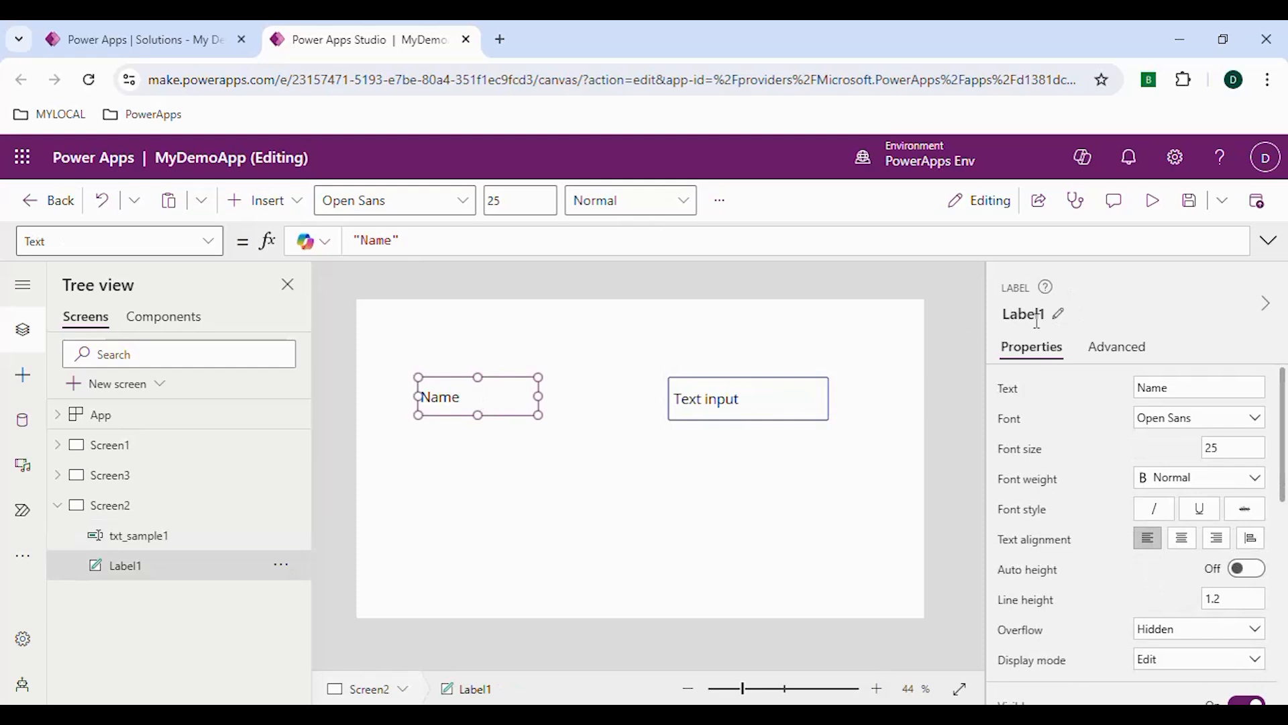
{"action": "left_click", "coordinate": [1060, 314]}
{"action": "key", "text": "BackSpace"}
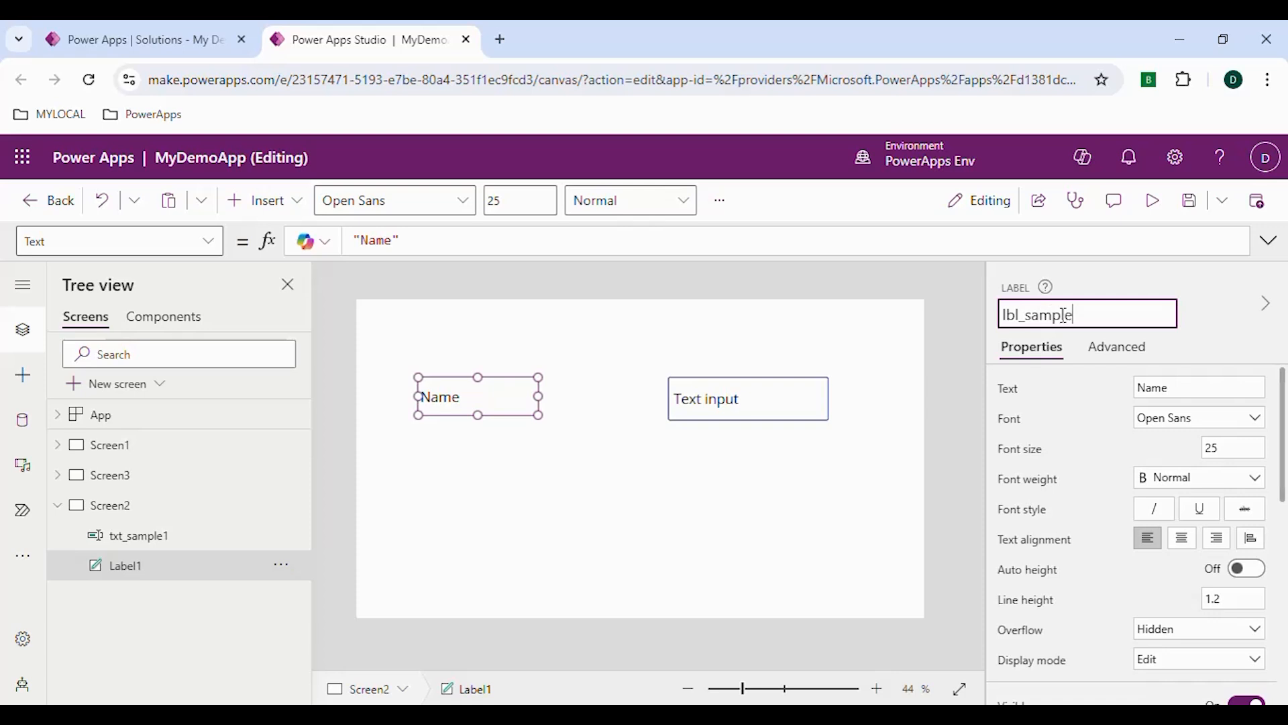
{"action": "left_click", "coordinate": [1088, 293]}
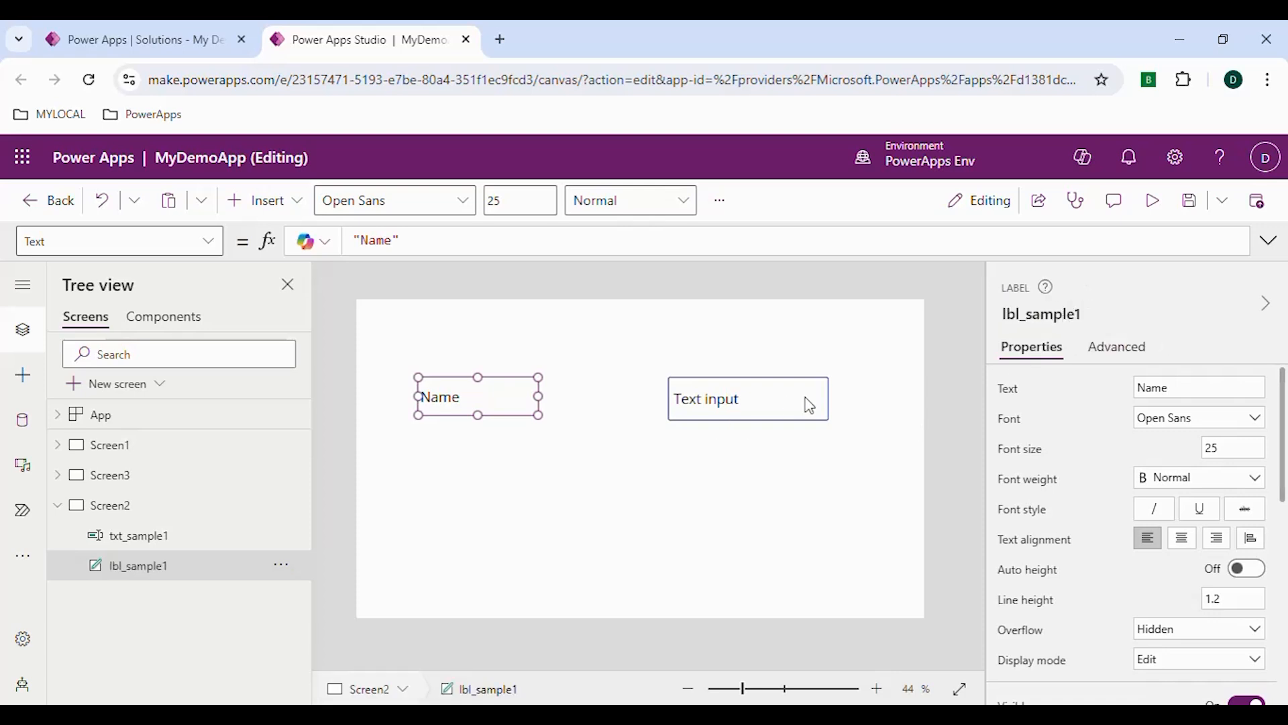
Copy the text input's control name and set the label's Text property to the formula txt_sample1.Text
{"action": "left_click", "coordinate": [782, 406]}
{"action": "left_click", "coordinate": [1051, 317]}
{"action": "key", "text": "ctrl+c"}
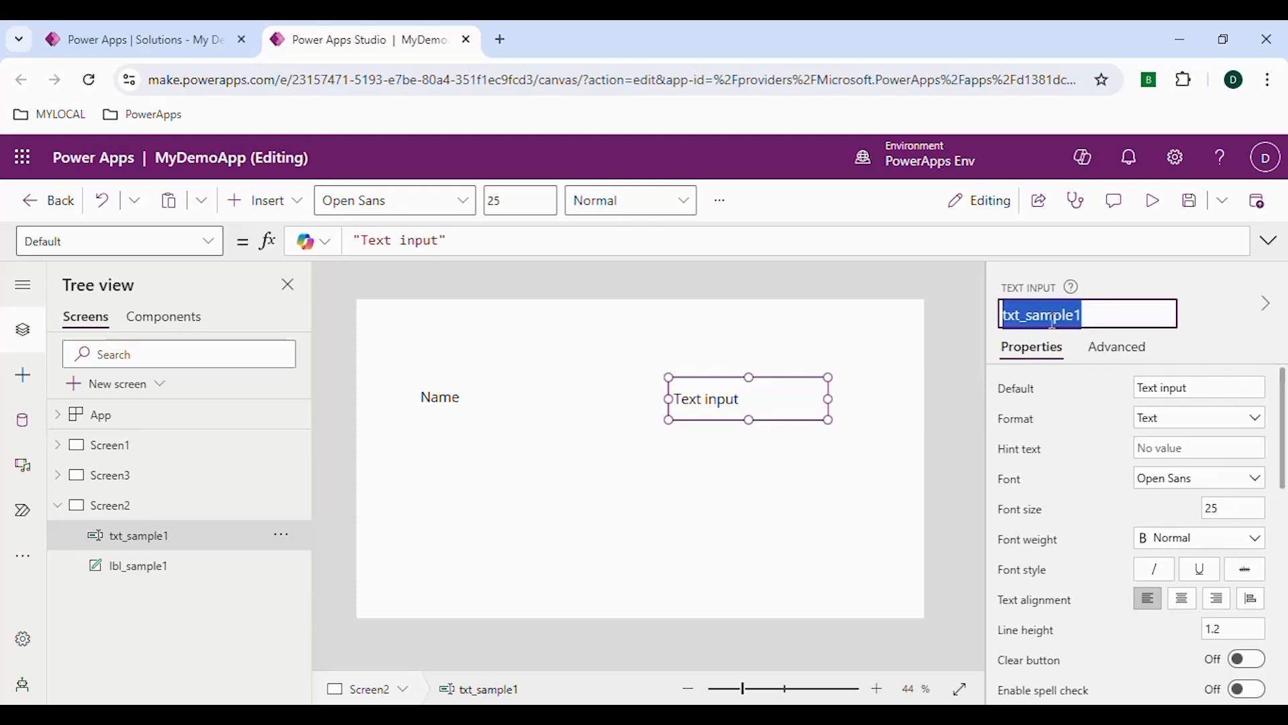
{"action": "left_click", "coordinate": [495, 399]}
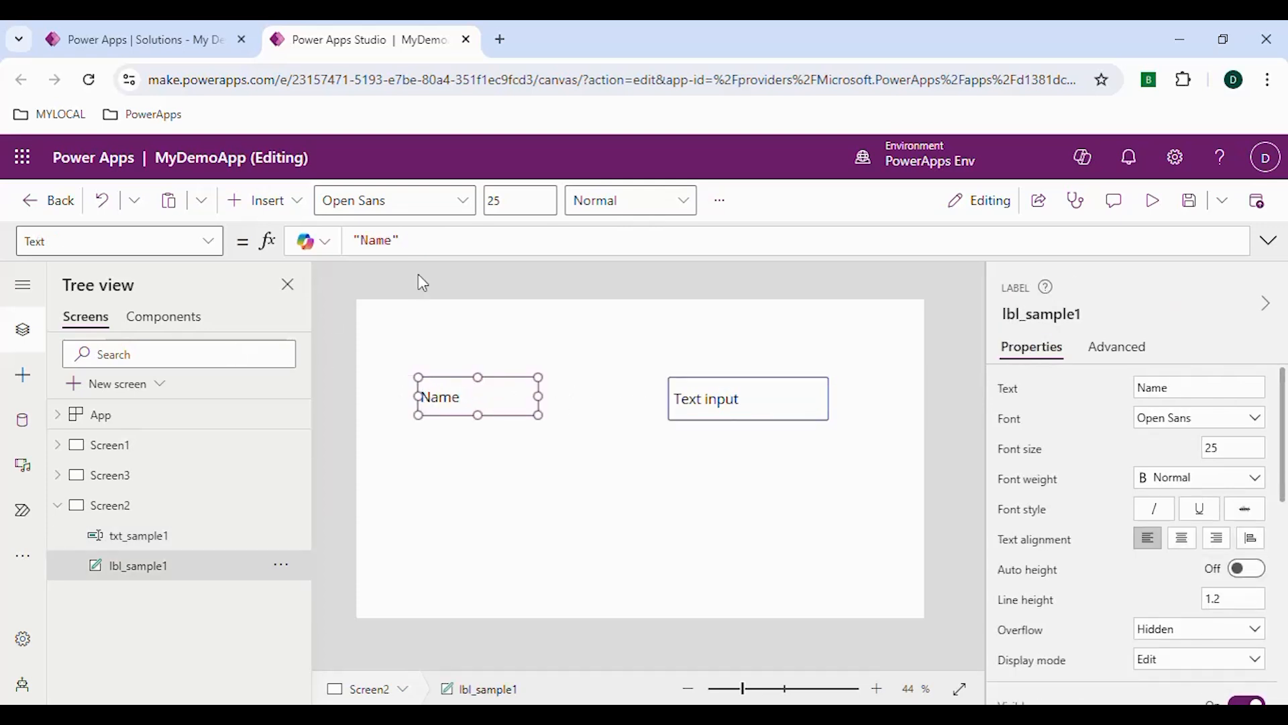
{"action": "left_click_drag", "start_coordinate": [395, 241], "coordinate": [328, 239]}
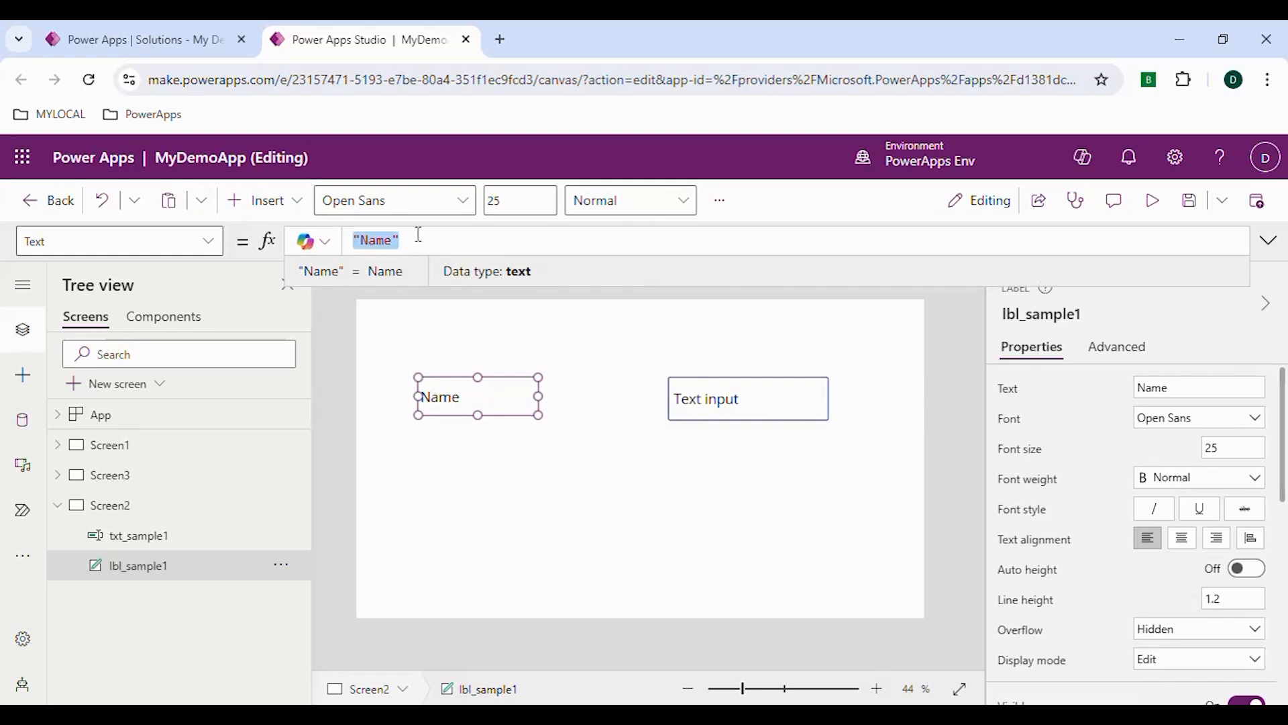
{"action": "key", "text": "ctrl+v"}
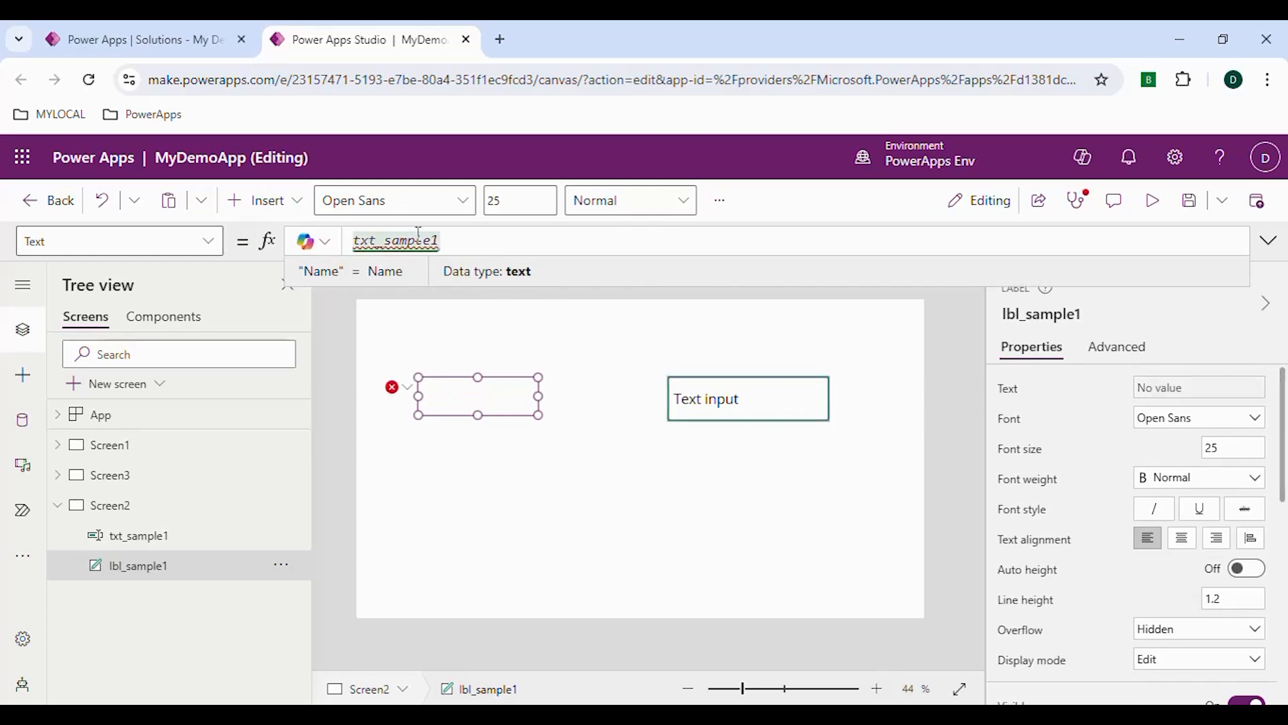
{"action": "type", "text": "."}
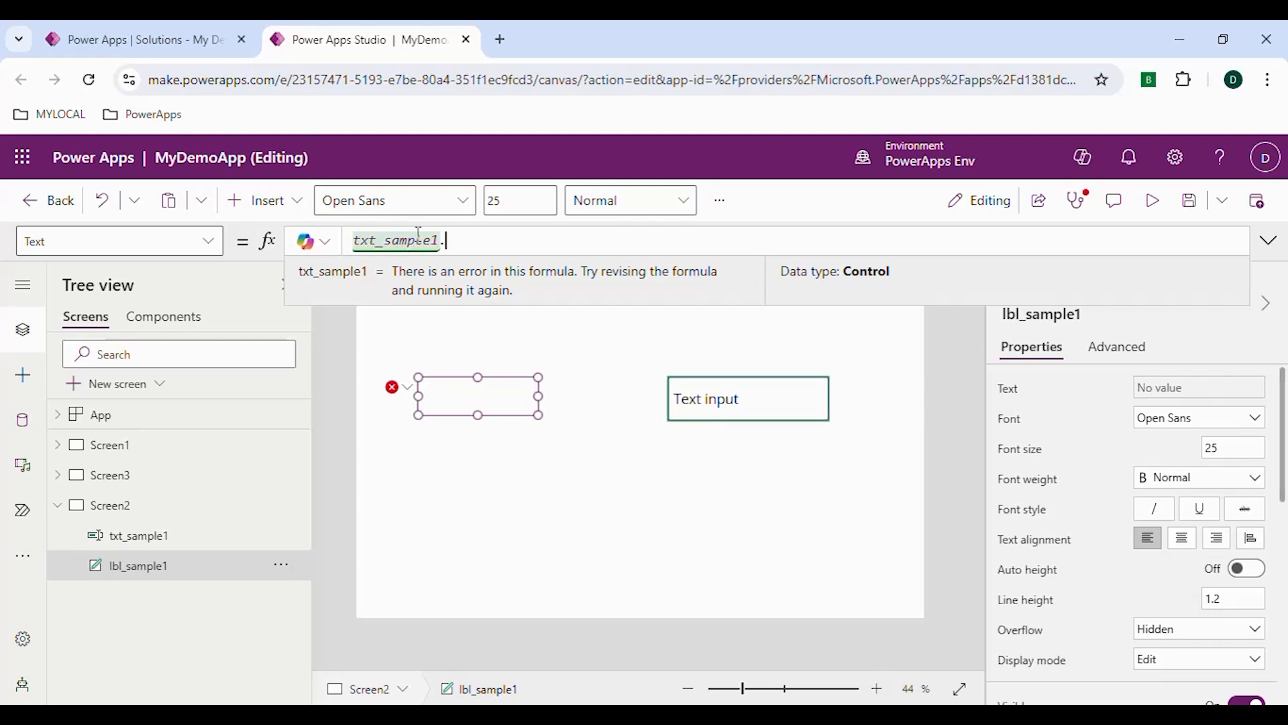
{"action": "key", "text": "Tab"}
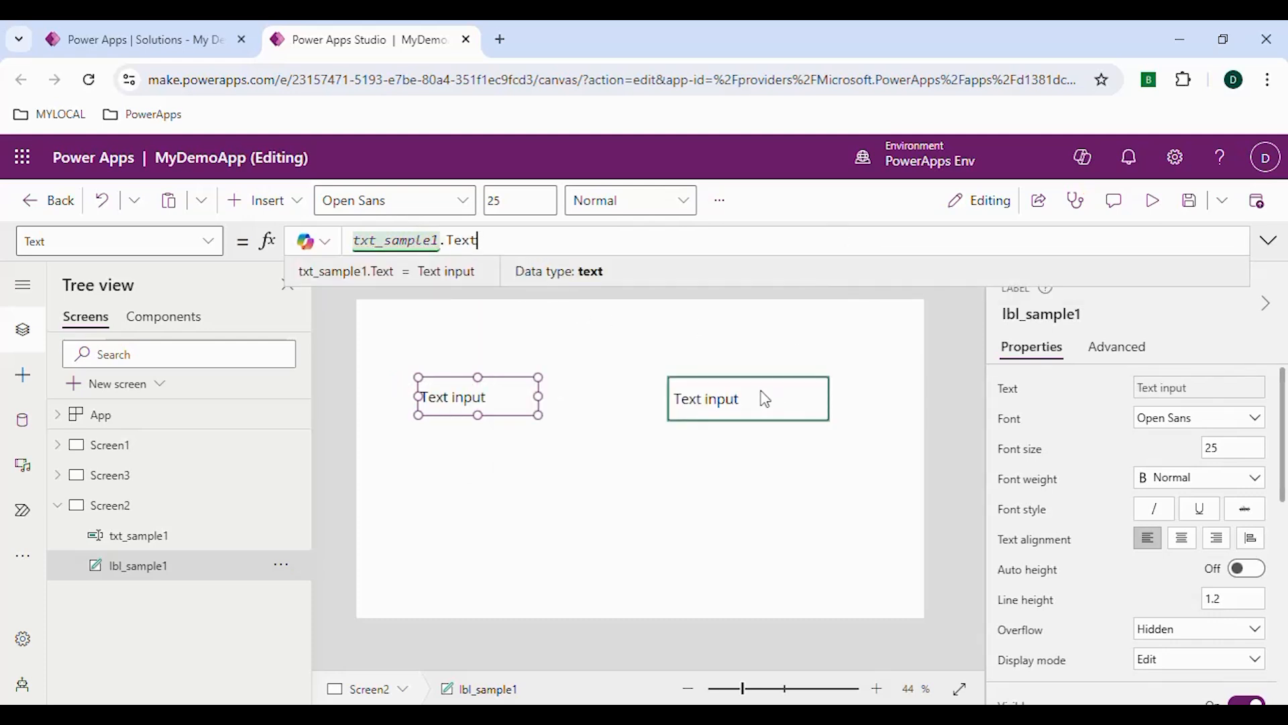
Save the app and open it in preview mode
{"action": "key", "text": "ctrl+s"}
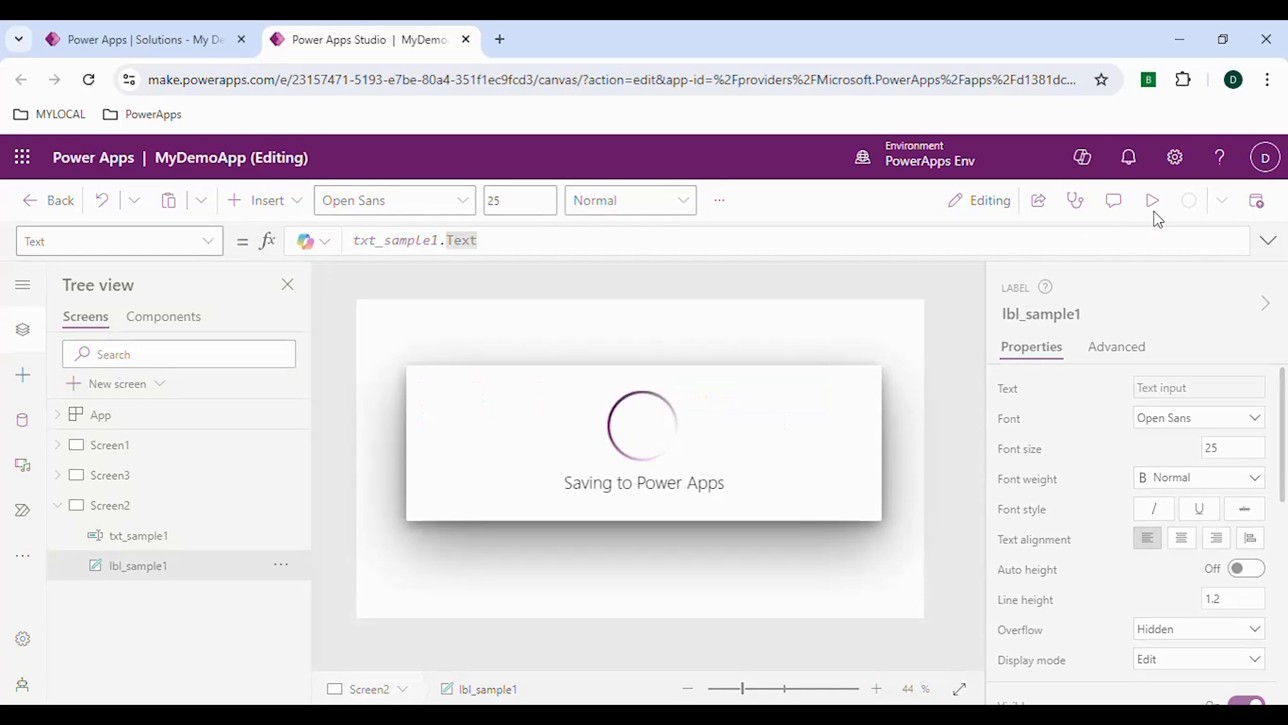
{"action": "left_click", "coordinate": [1152, 202]}
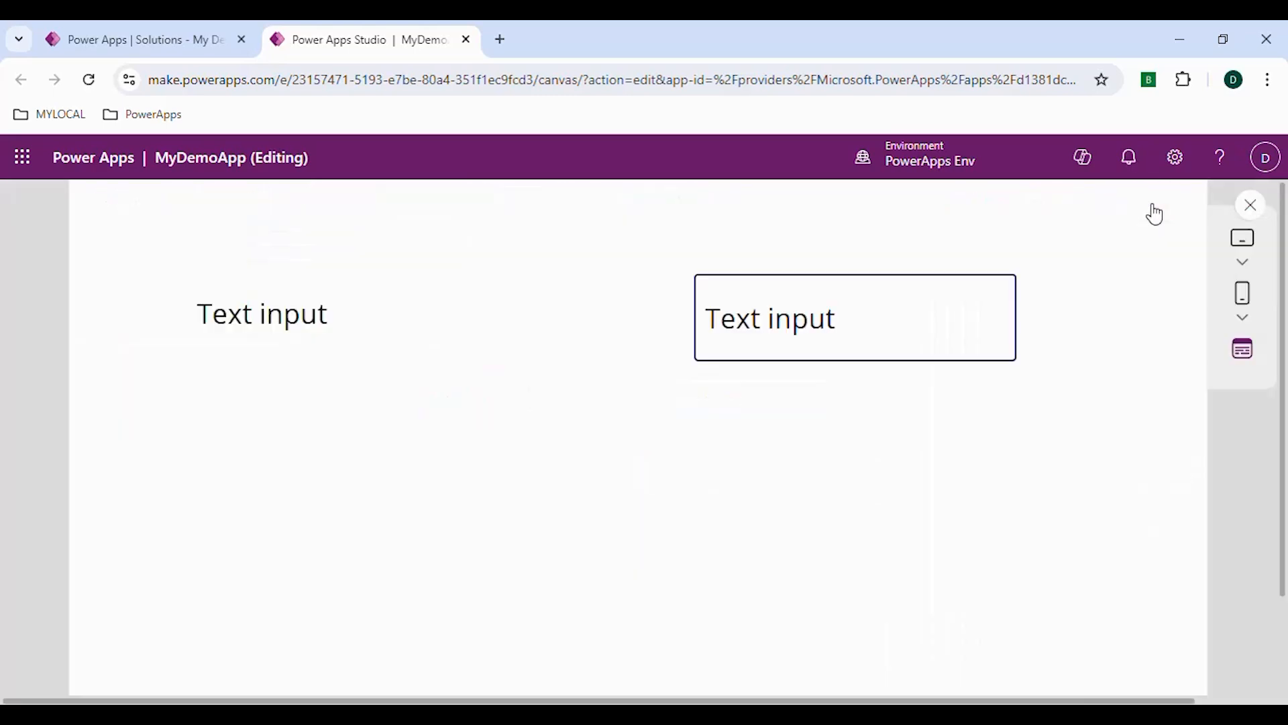
Test the text input in preview by pasting "Text input" repeatedly, adding dfdfdfd at the end, and close the preview
{"action": "left_click", "coordinate": [807, 367]}
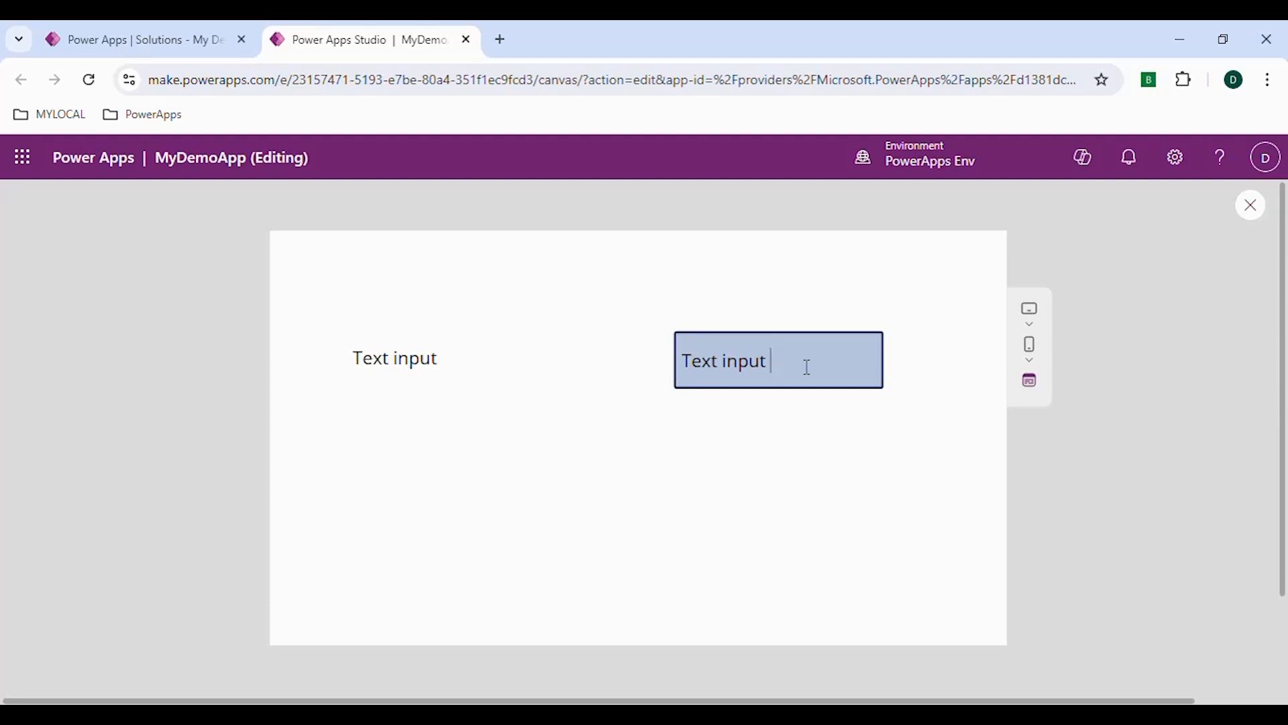
{"action": "key", "text": "ctrl+a"}
{"action": "key", "text": "ctrl+v"}
{"action": "key", "text": "ctrl+v"}
{"action": "key", "text": "ctrl+v"}
{"action": "key", "text": "ctrl+v"}
{"action": "key", "text": "ctrl+v"}
{"action": "key", "text": "ctrl+v"}
{"action": "key", "text": "ctrl+v"}
{"action": "key", "text": "ctrl+v"}
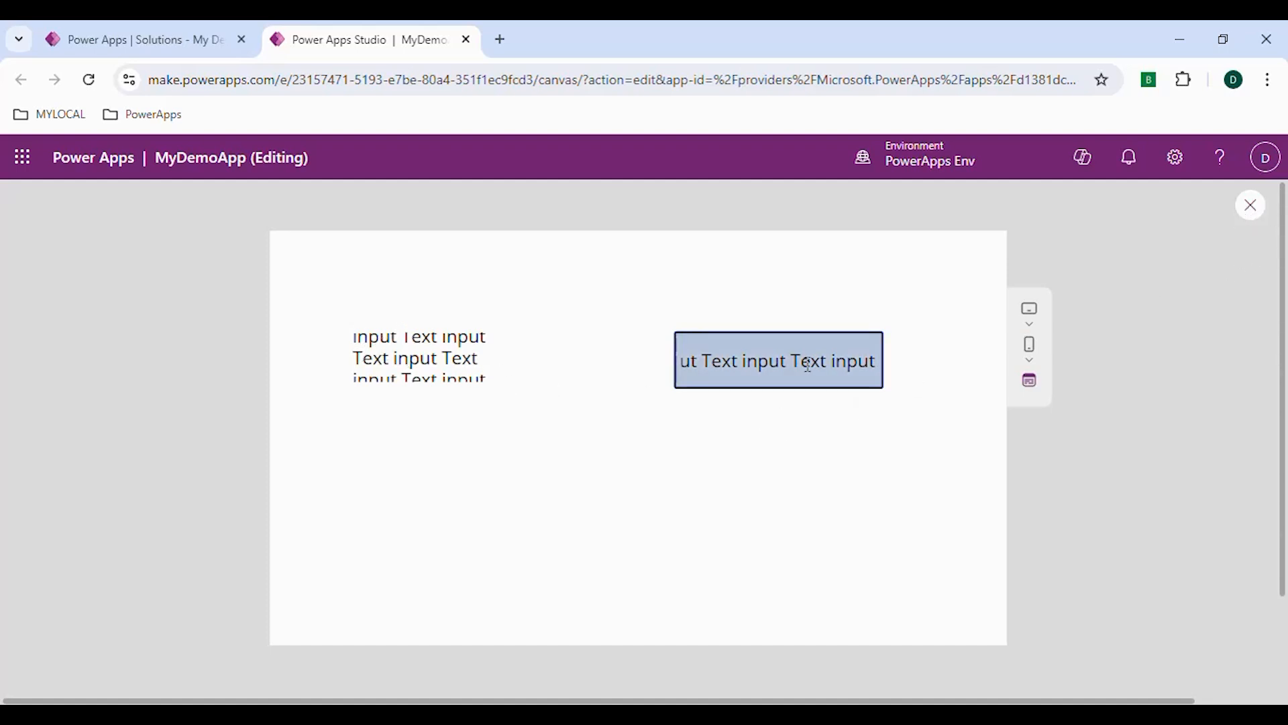
{"action": "type", "text": "Text input"}
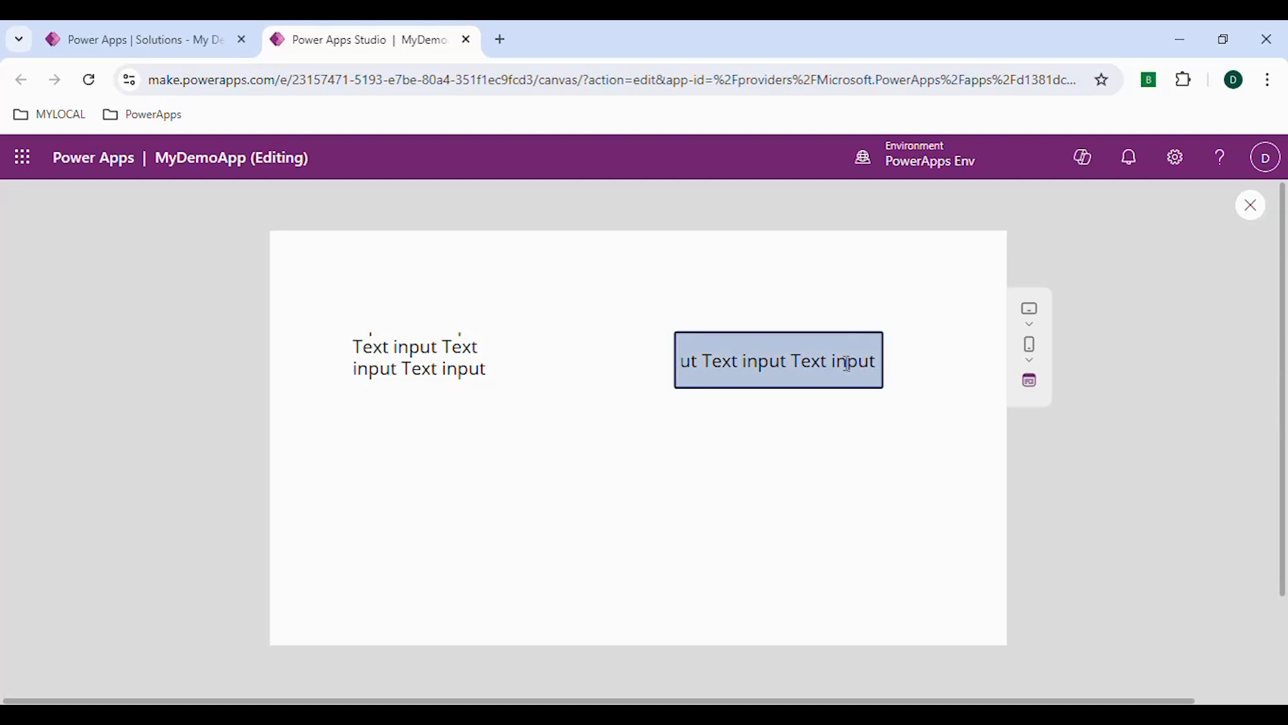
{"action": "type", "text": "dfdfdfd"}
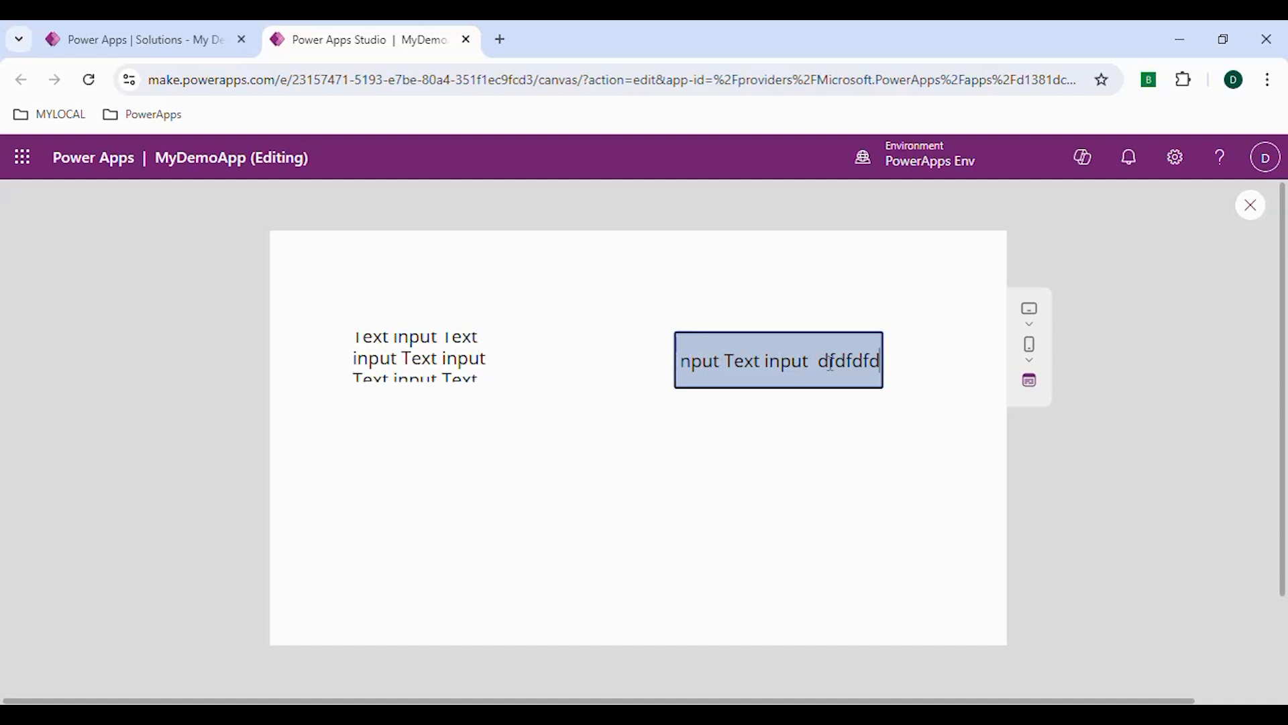
{"action": "left_click", "coordinate": [1251, 209]}
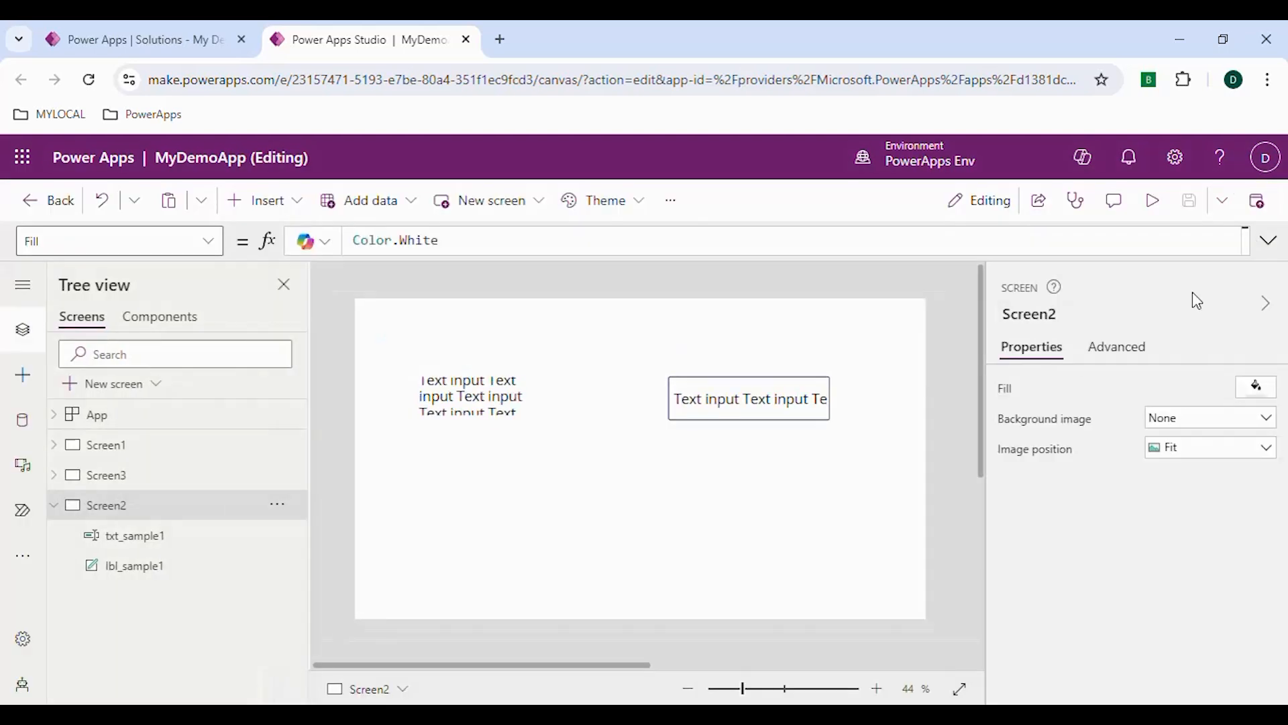
Turn the Wrap property of lbl_sample1 off and back on
{"action": "left_click", "coordinate": [472, 406]}
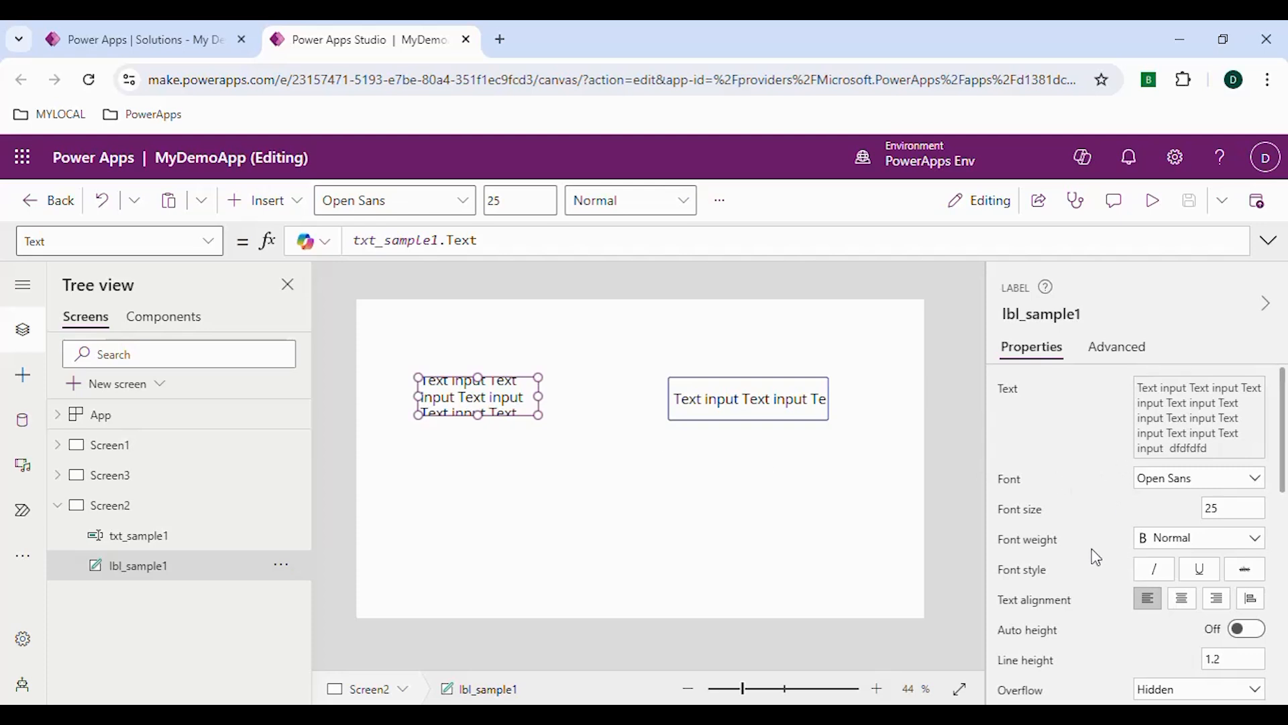
{"action": "scroll", "coordinate": [1070, 605], "scroll_direction": "down", "scroll_amount": 2}
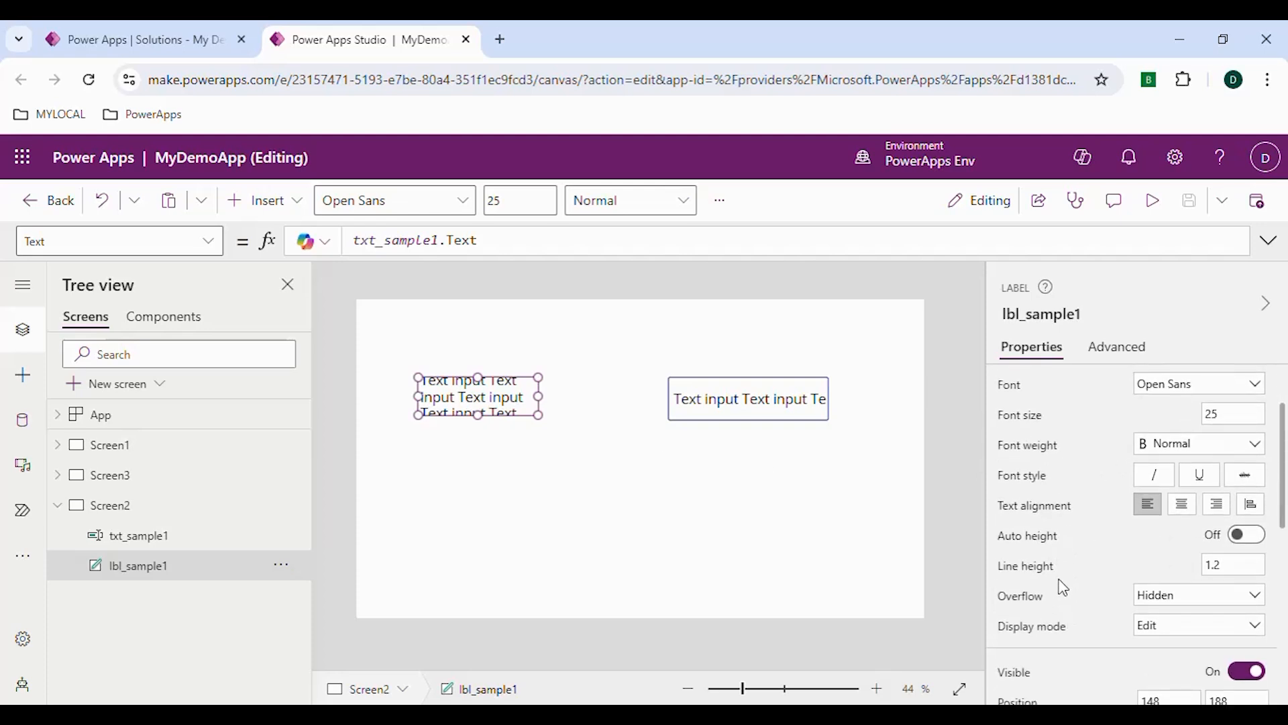
{"action": "scroll", "coordinate": [1051, 600], "scroll_direction": "down", "scroll_amount": 2}
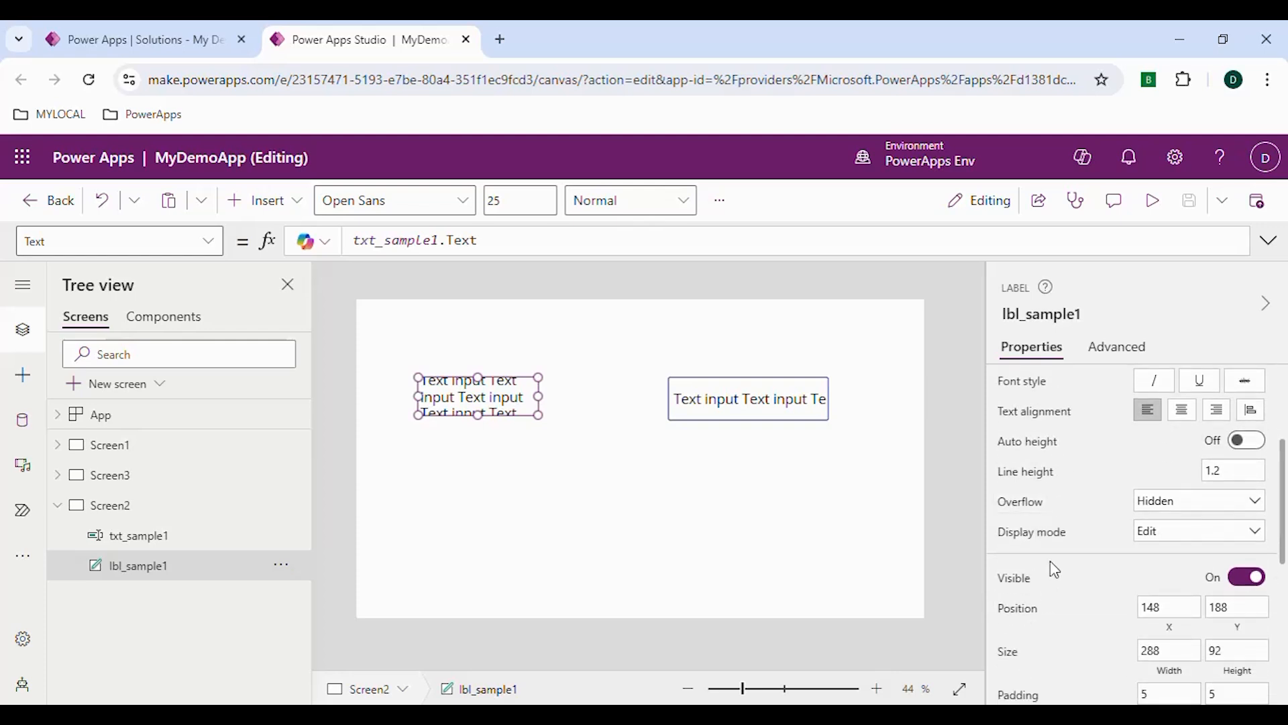
{"action": "scroll", "coordinate": [1055, 569], "scroll_direction": "down", "scroll_amount": 7}
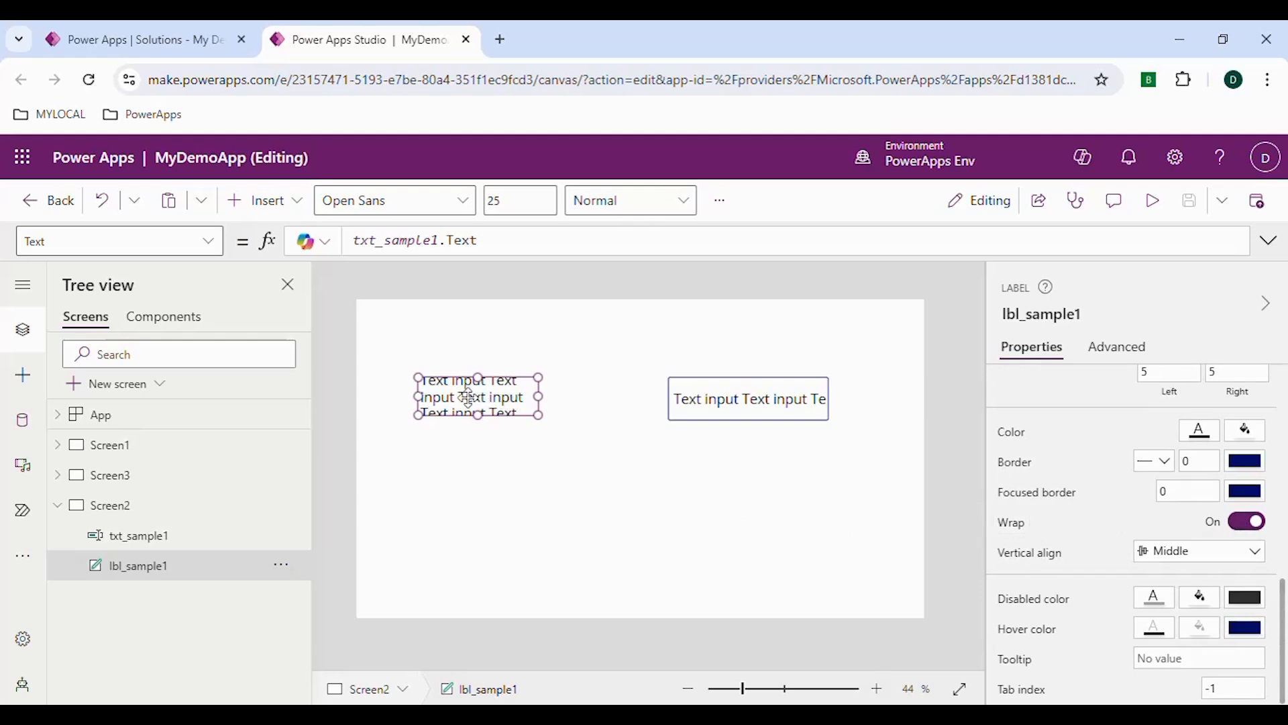
{"action": "left_click", "coordinate": [1242, 528]}
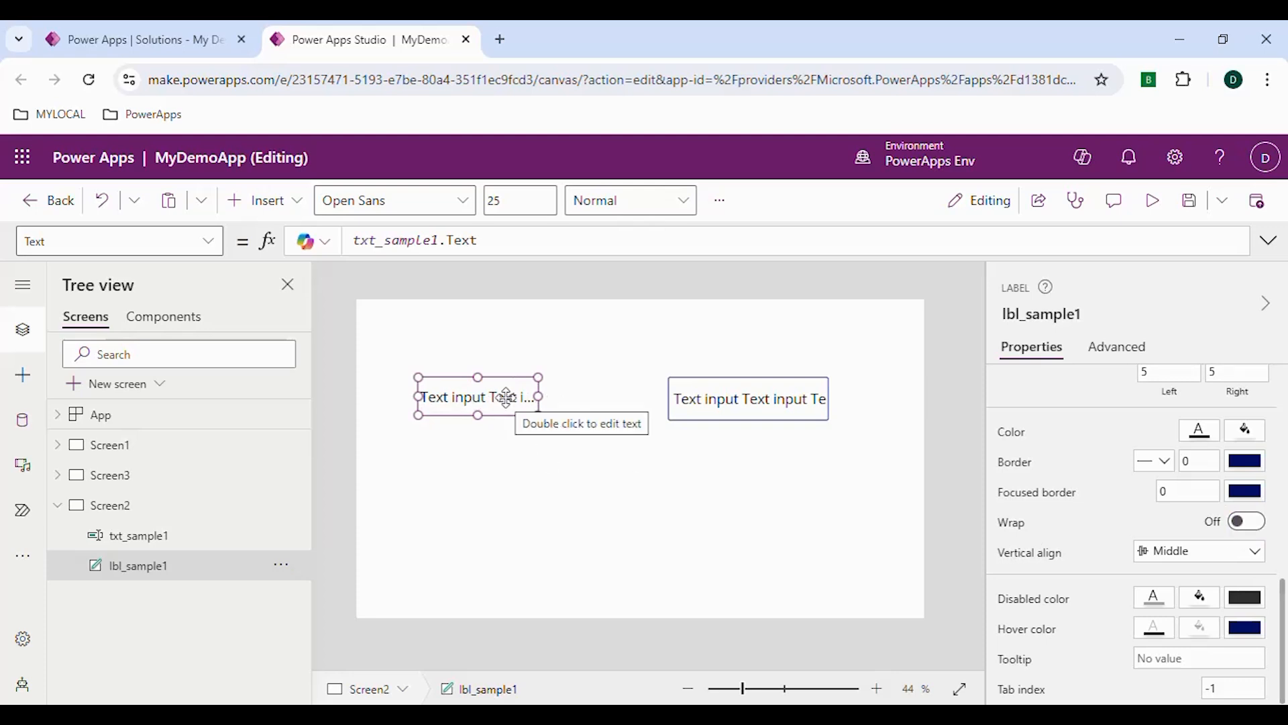
{"action": "left_click", "coordinate": [1238, 522]}
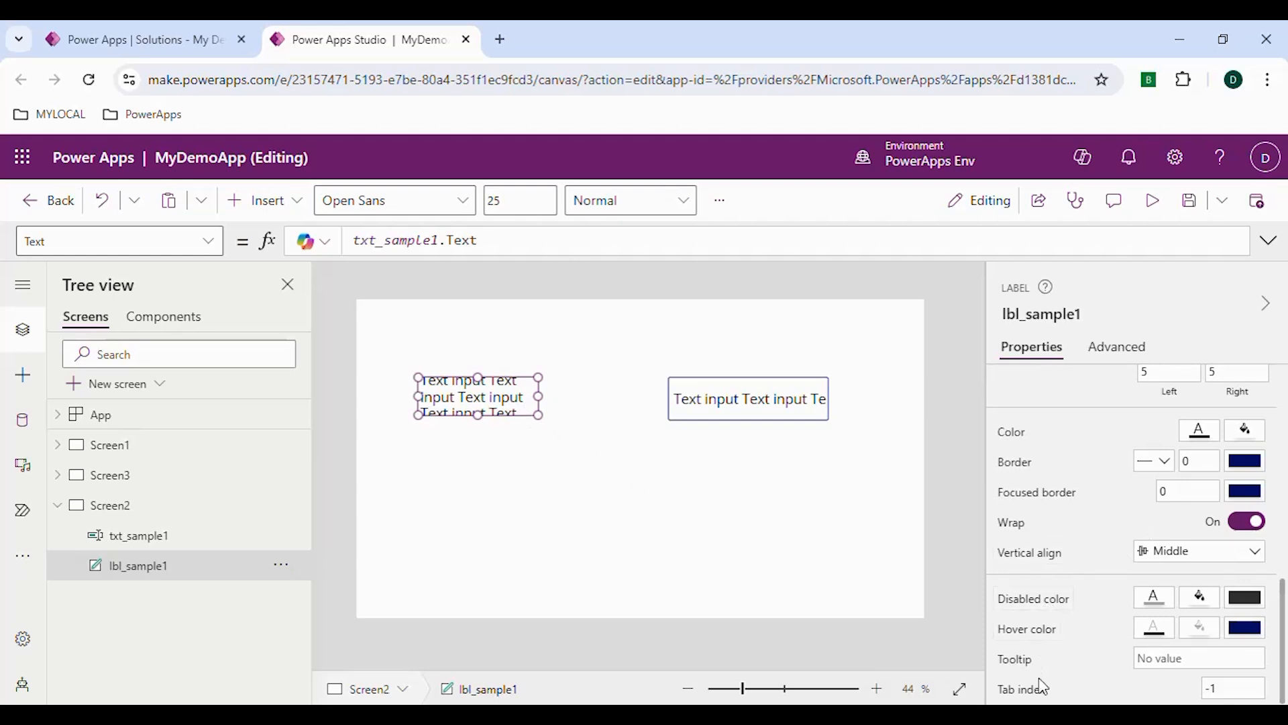
Set the tooltip of lbl_sample1 to "This is a label"
{"action": "left_click", "coordinate": [1168, 661]}
{"action": "type", "text": "This is a label"}
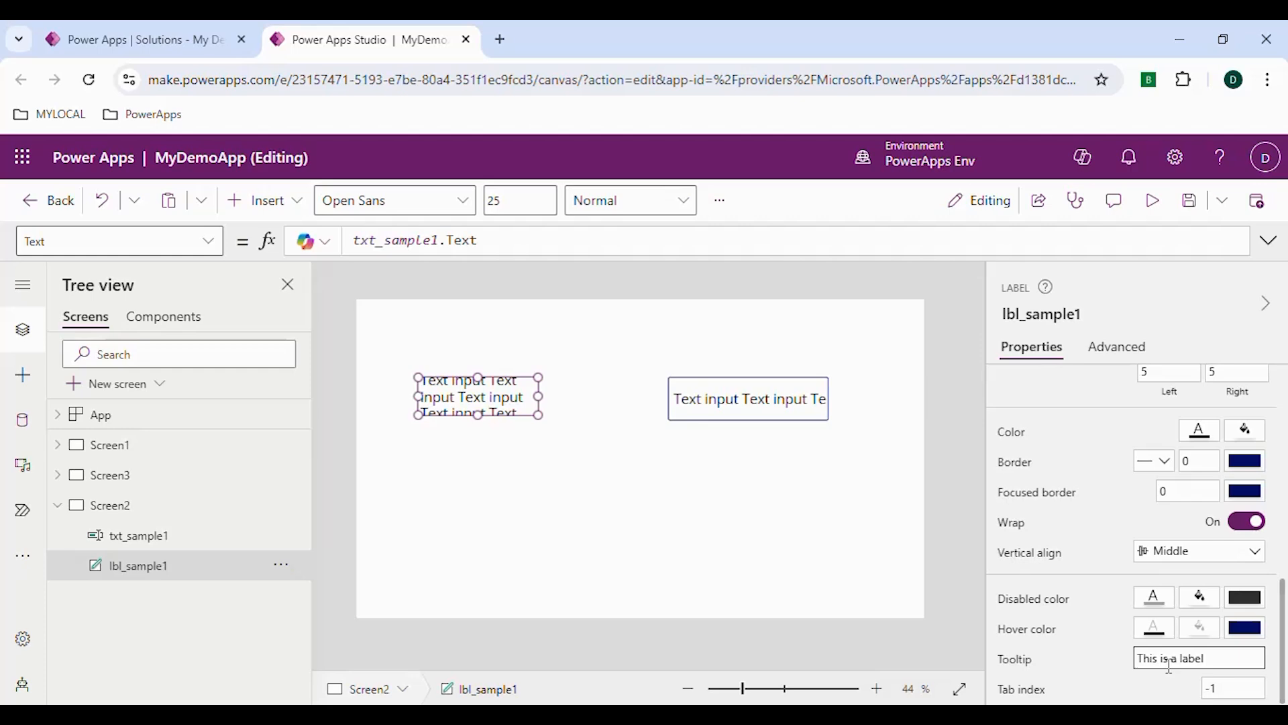
{"action": "left_click", "coordinate": [1076, 666]}
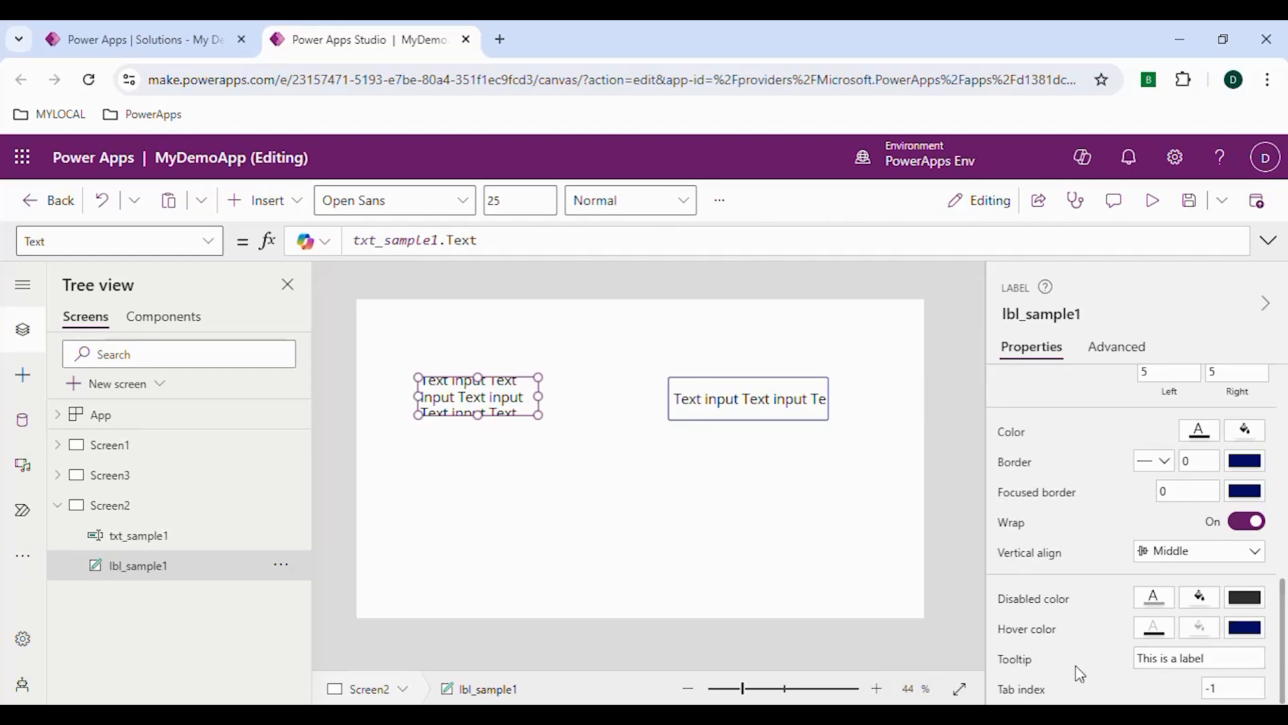
Preview the app to check the label's tooltip, and return to editing
{"action": "left_click", "coordinate": [1151, 203]}
{"action": "mouse_move", "coordinate": [390, 355]}
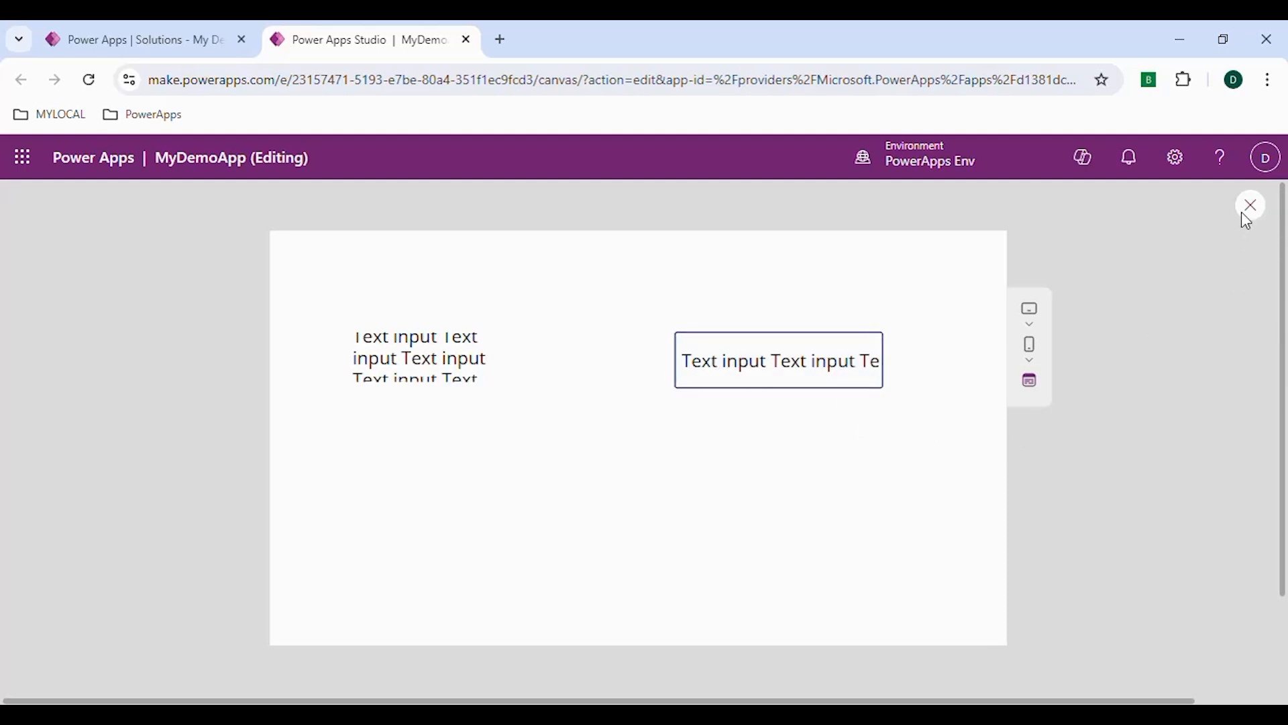
{"action": "key", "text": "Escape"}
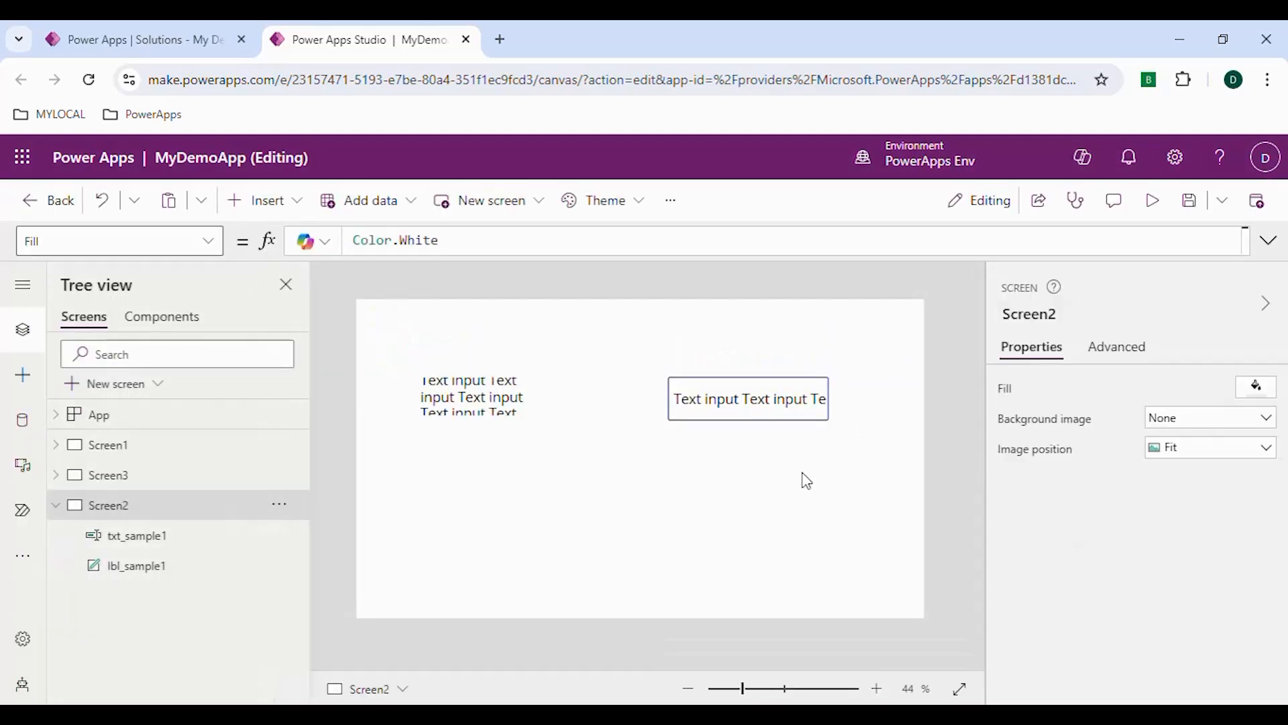
Clear the default value of the txt_sample1 text input
{"action": "left_click", "coordinate": [750, 405]}
{"action": "scroll", "coordinate": [1056, 512], "scroll_direction": "down", "scroll_amount": 5}
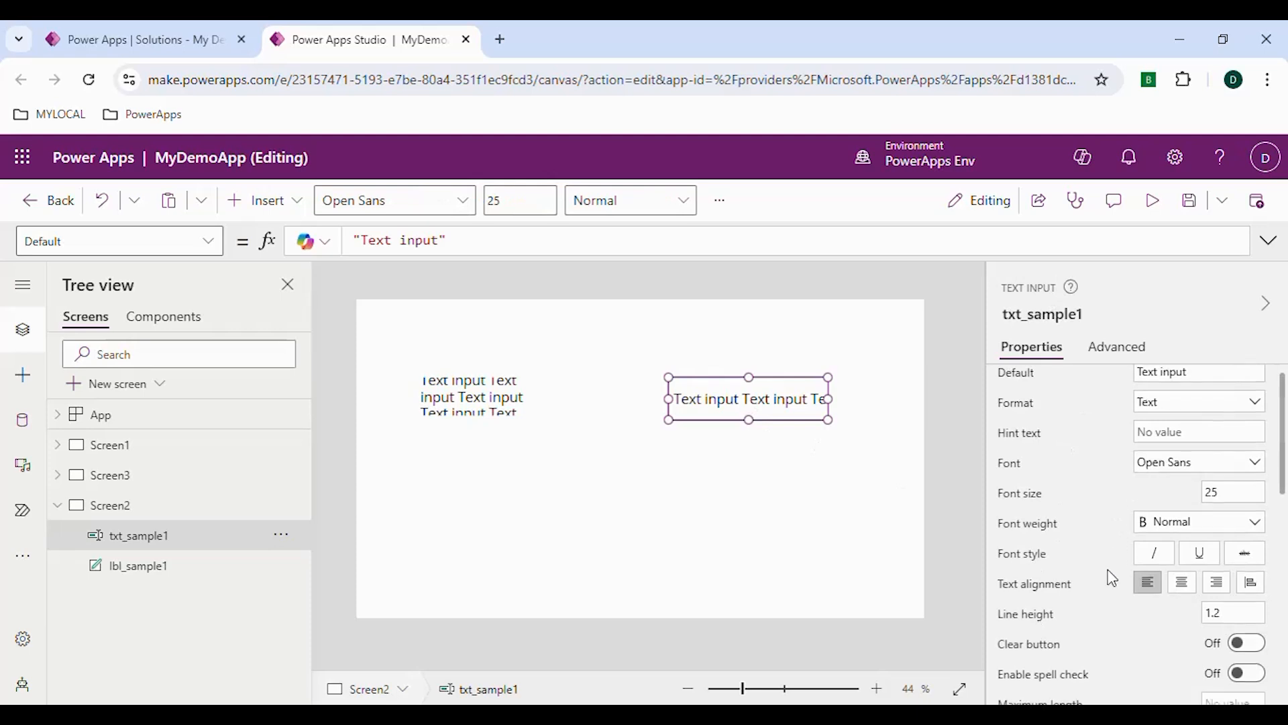
{"action": "left_click", "coordinate": [1164, 658]}
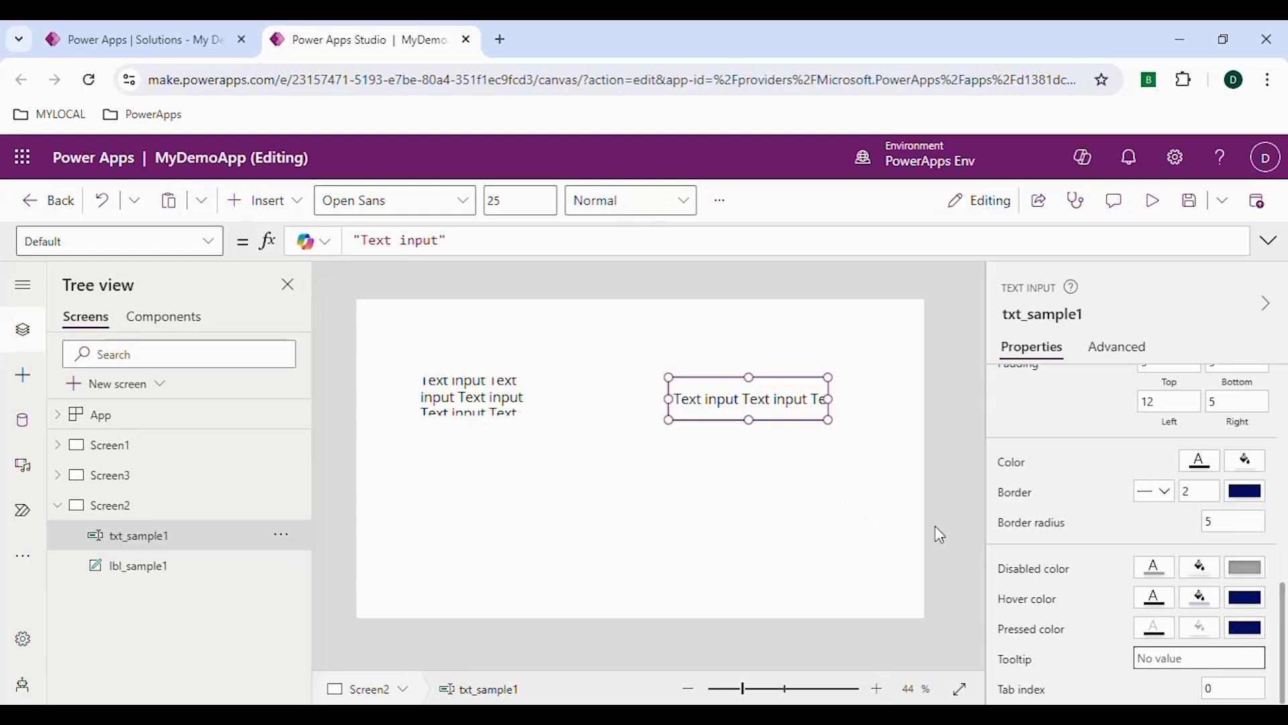
{"action": "scroll", "coordinate": [1049, 504], "scroll_direction": "up", "scroll_amount": 8}
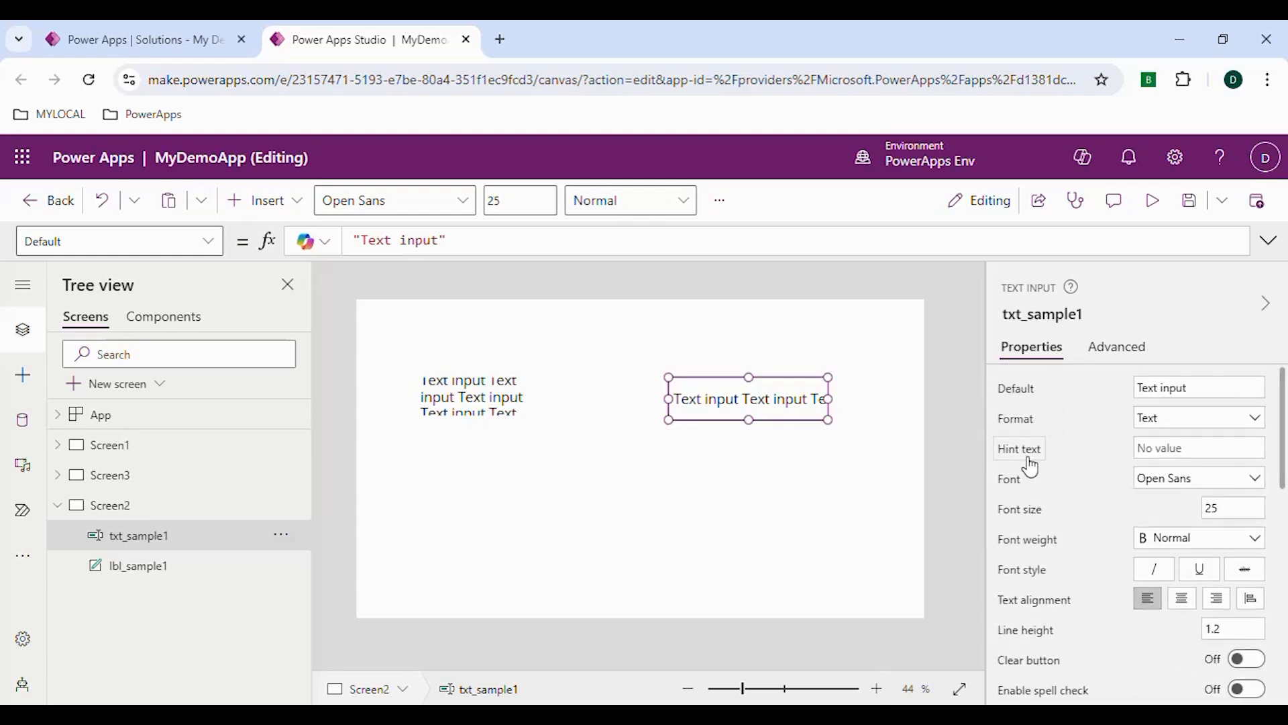
{"action": "left_click", "coordinate": [1172, 444]}
{"action": "left_click_drag", "start_coordinate": [1192, 387], "coordinate": [1135, 396]}
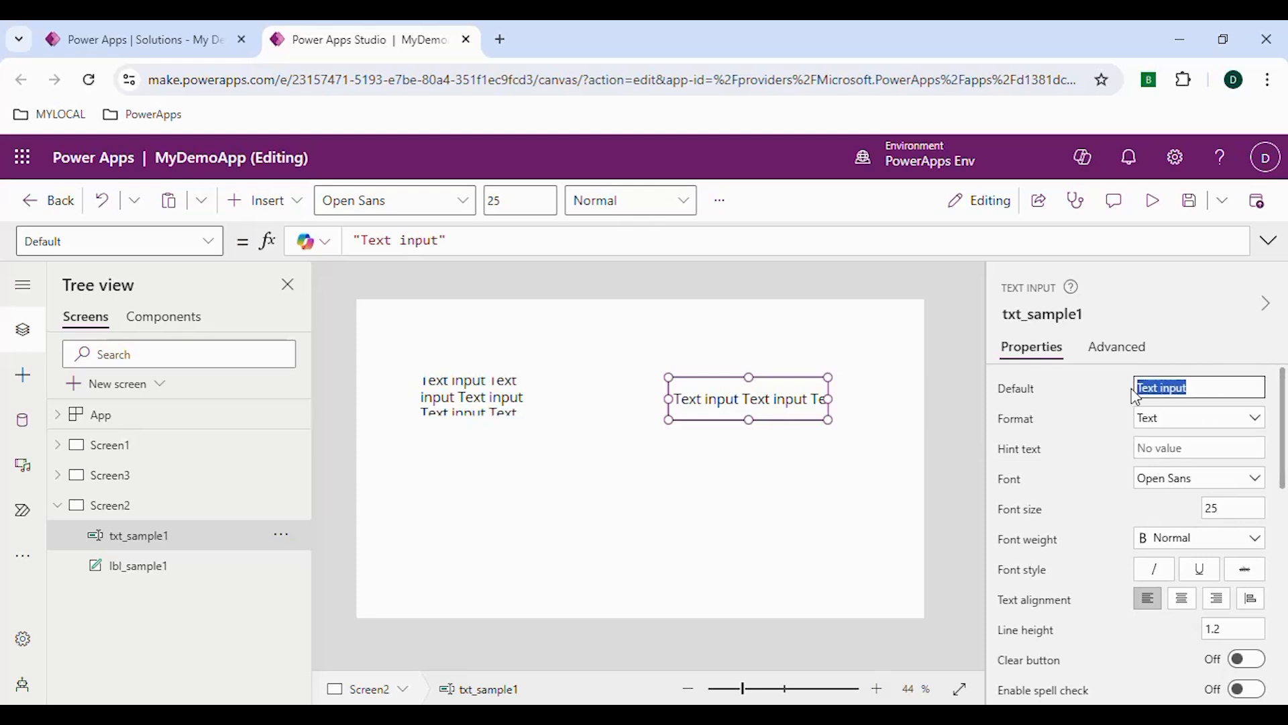
{"action": "key", "text": "BackSpace"}
Set the hint text of txt_sample1 to "Please enter your name"
{"action": "left_click", "coordinate": [1169, 448]}
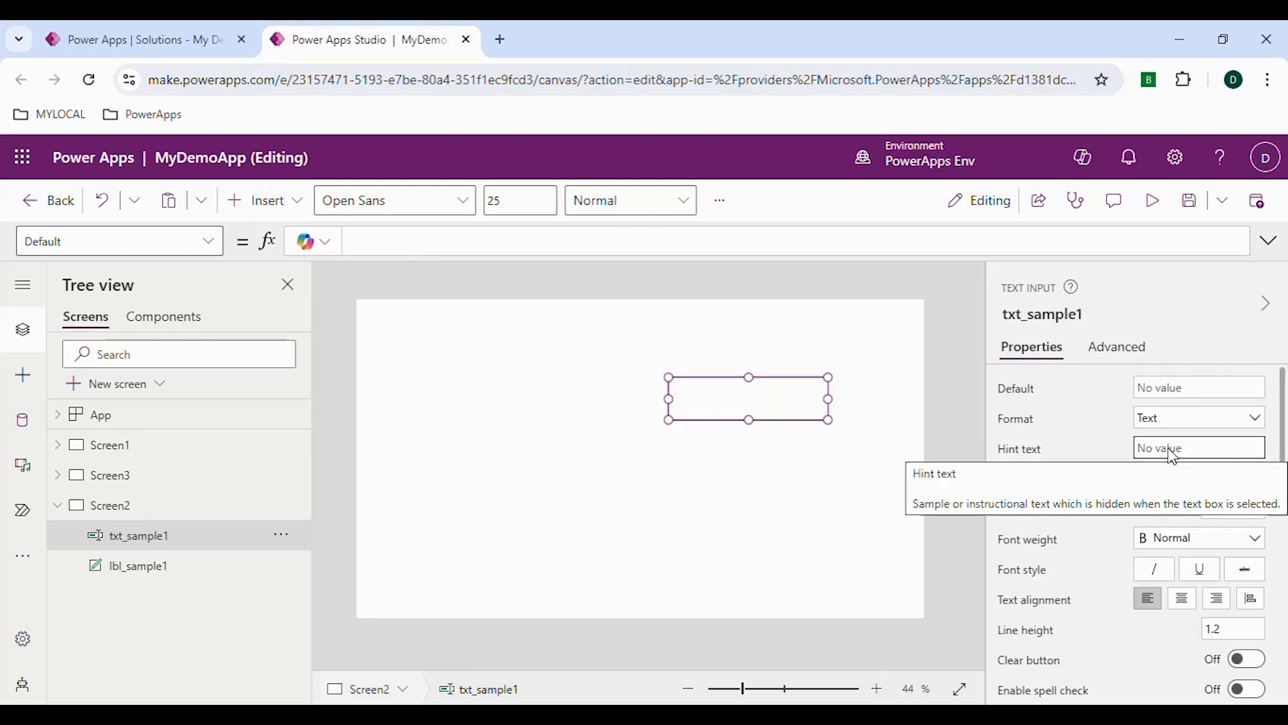
{"action": "type", "text": "Please enter your name"}
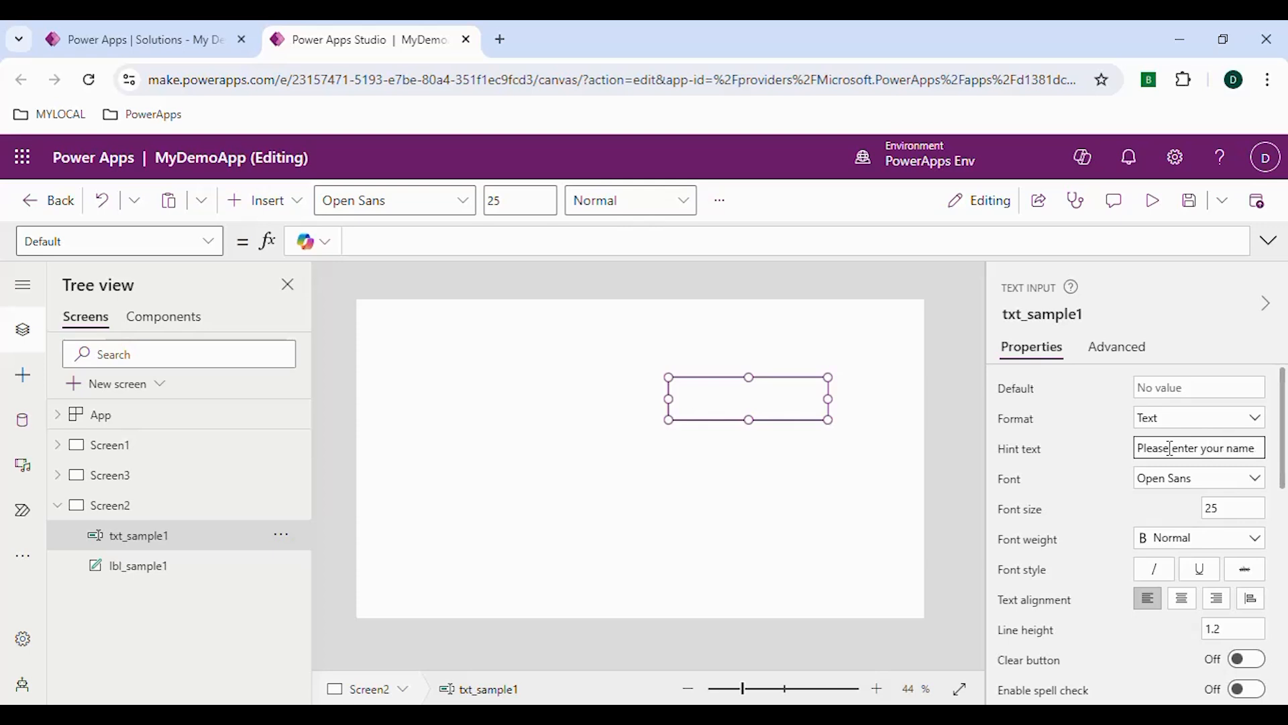
{"action": "left_click", "coordinate": [1101, 456]}
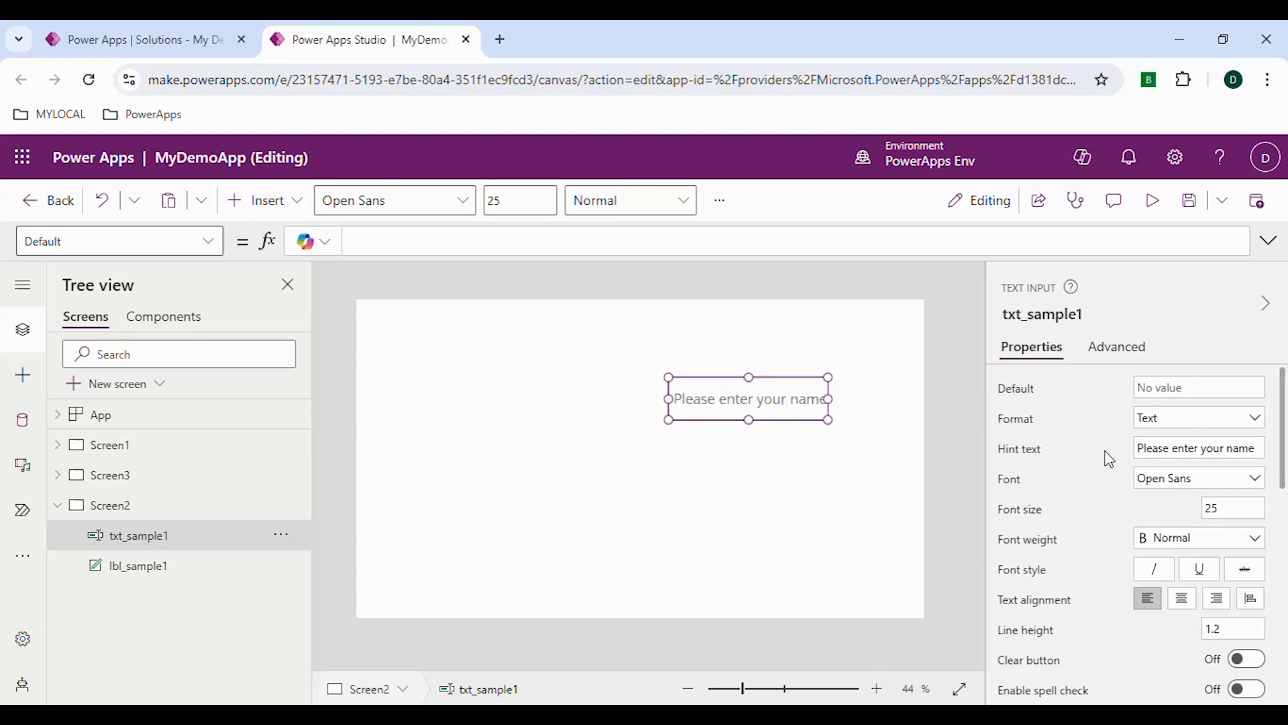
Preview the app, enter "My name is something" in the text input, check the label and its tooltip, and close the preview
{"action": "left_click", "coordinate": [1153, 204]}
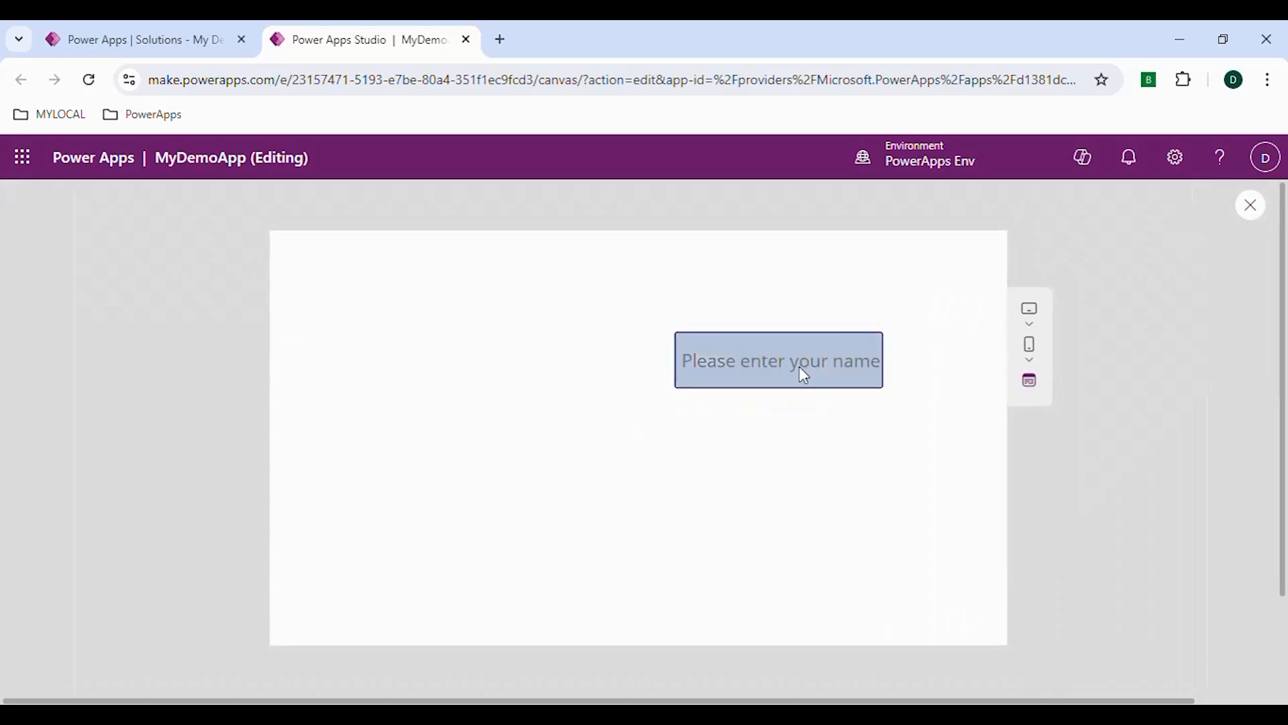
{"action": "left_click", "coordinate": [759, 364]}
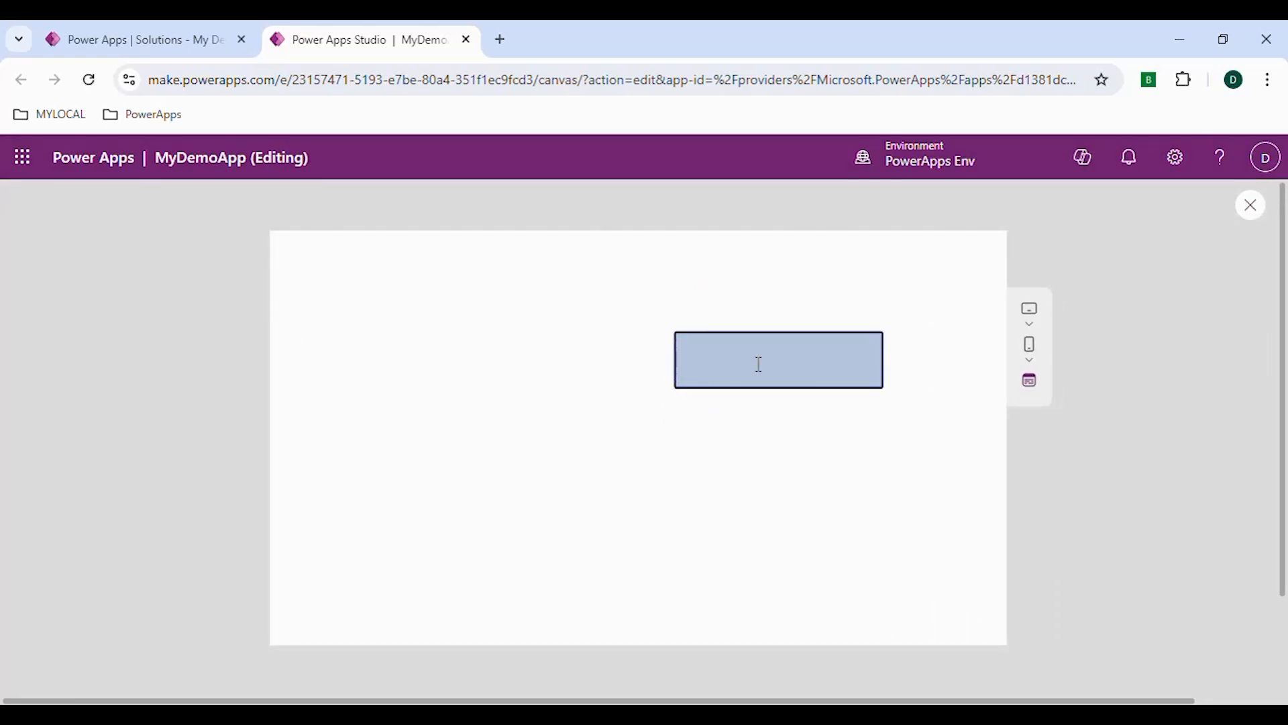
{"action": "type", "text": "My name is somt"}
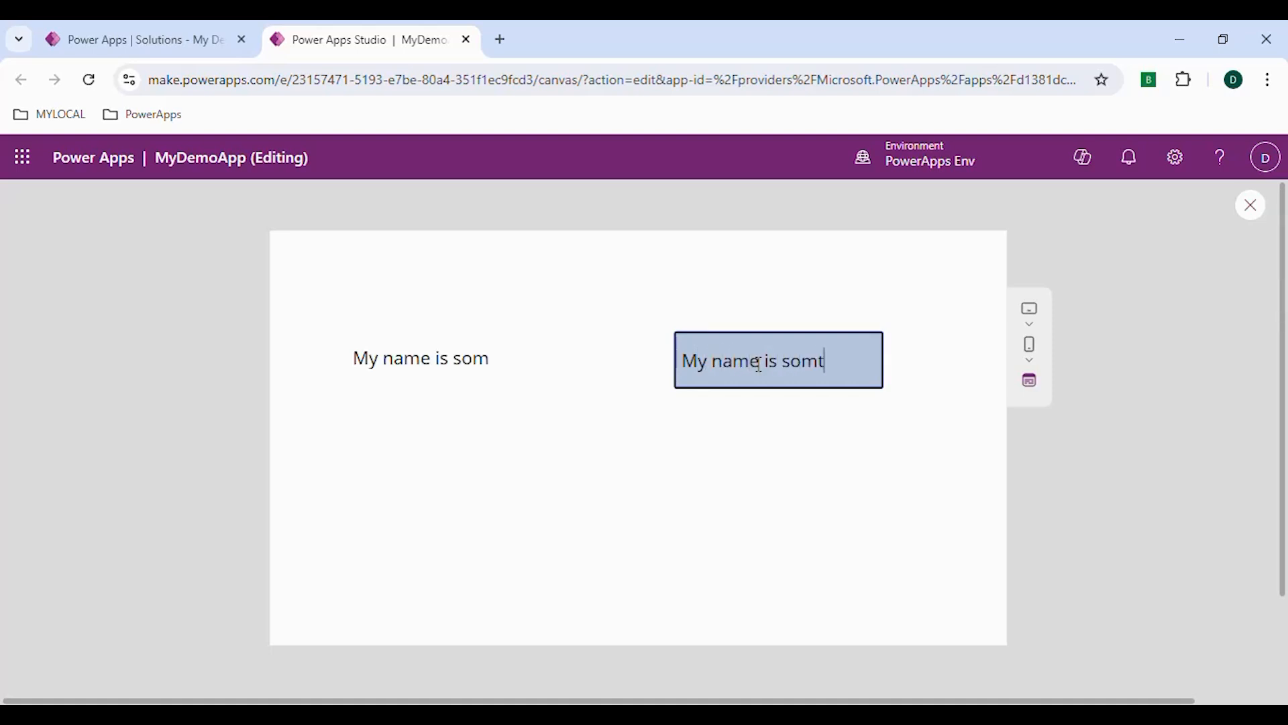
{"action": "key", "text": "BackSpace"}
{"action": "type", "text": "ething"}
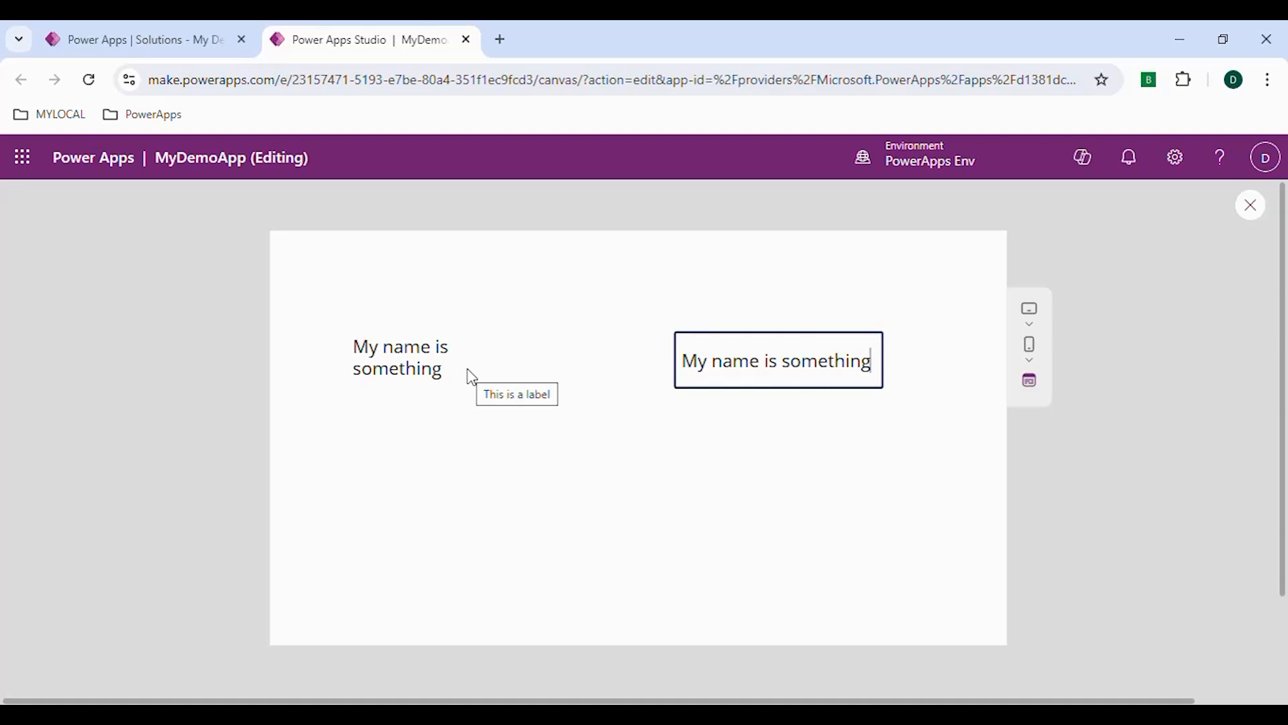
{"action": "left_click", "coordinate": [1251, 205]}
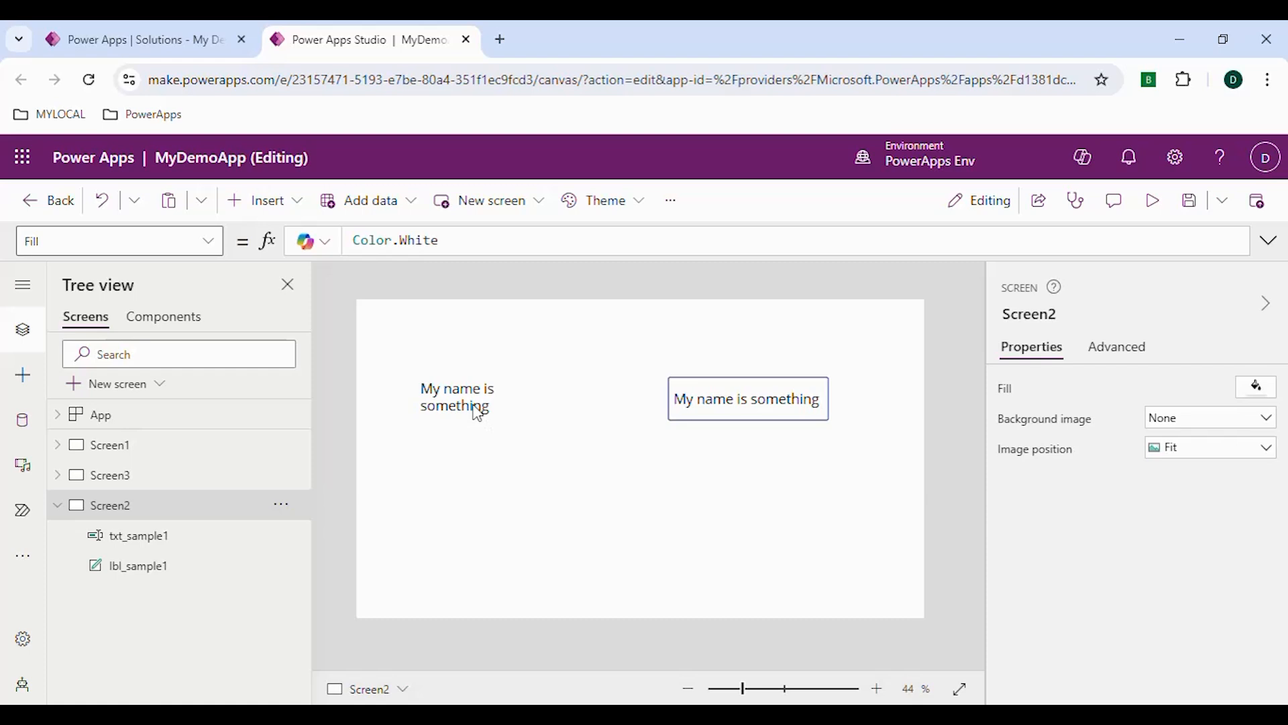
Examine the available Display mode options of lbl_sample1 and txt_sample1 and compare the two controls' properties
{"action": "left_click", "coordinate": [477, 414]}
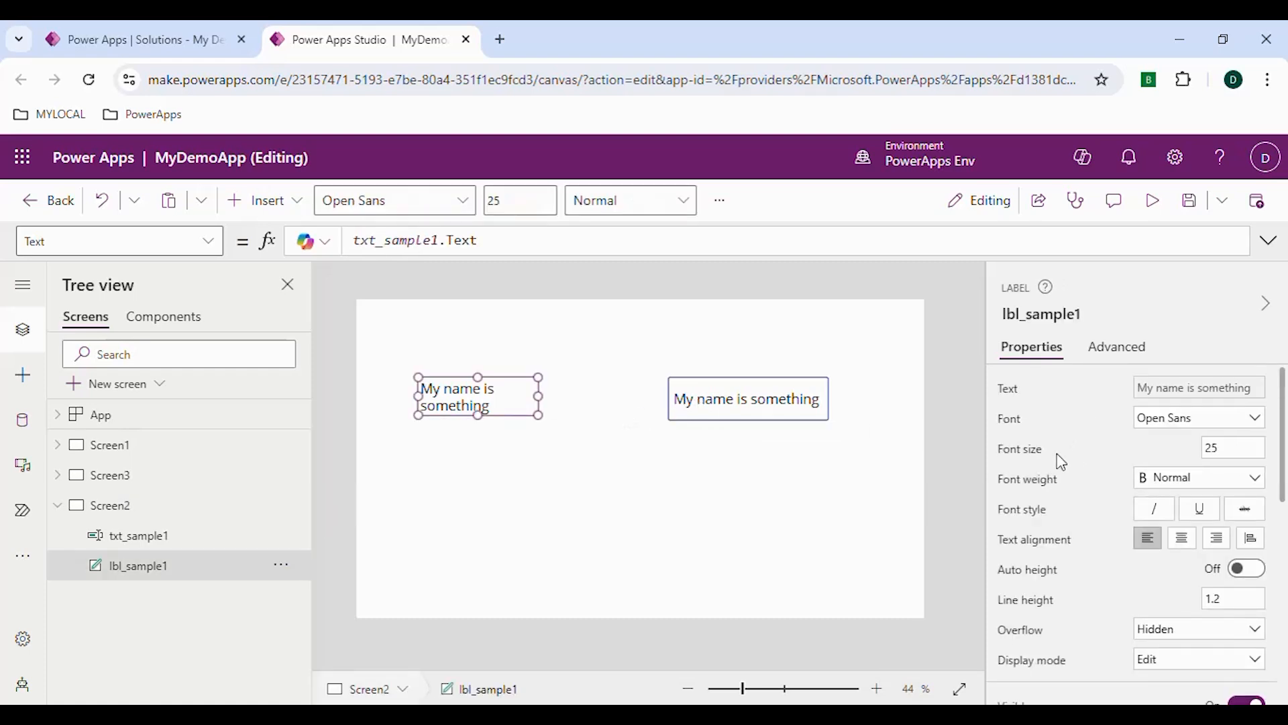
{"action": "left_click", "coordinate": [698, 402], "text": "shift"}
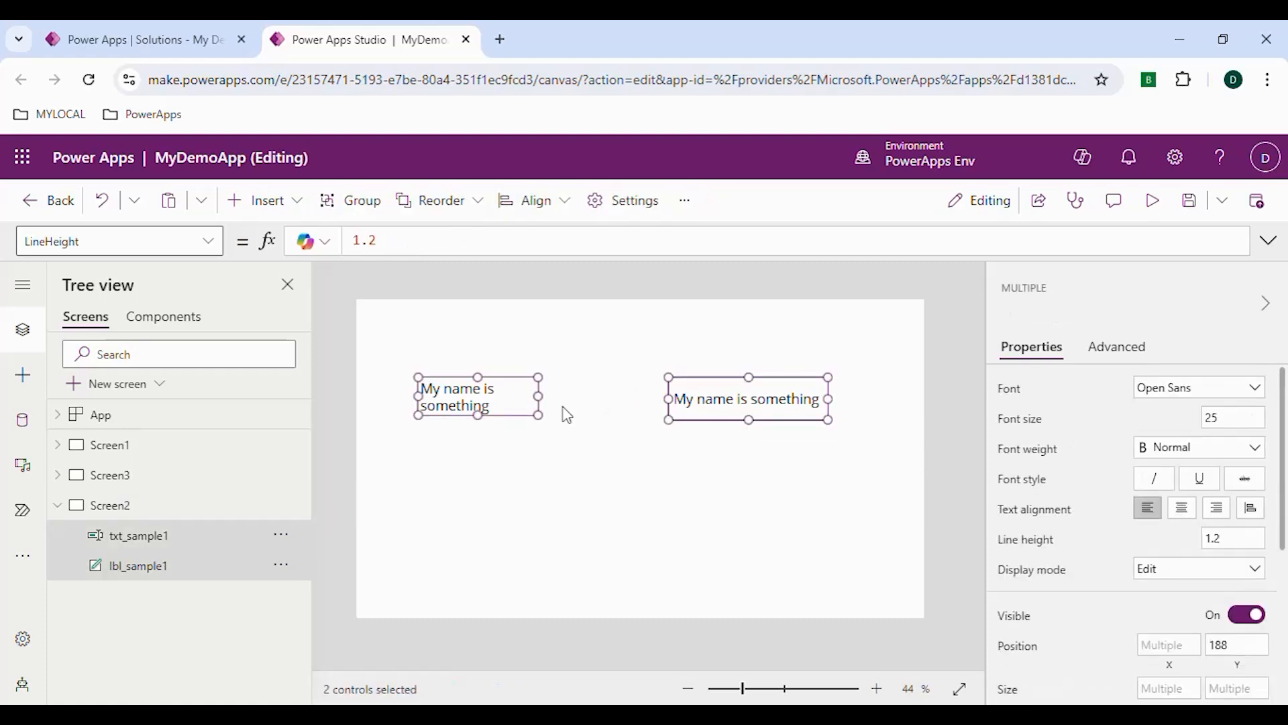
{"action": "left_click", "coordinate": [566, 478]}
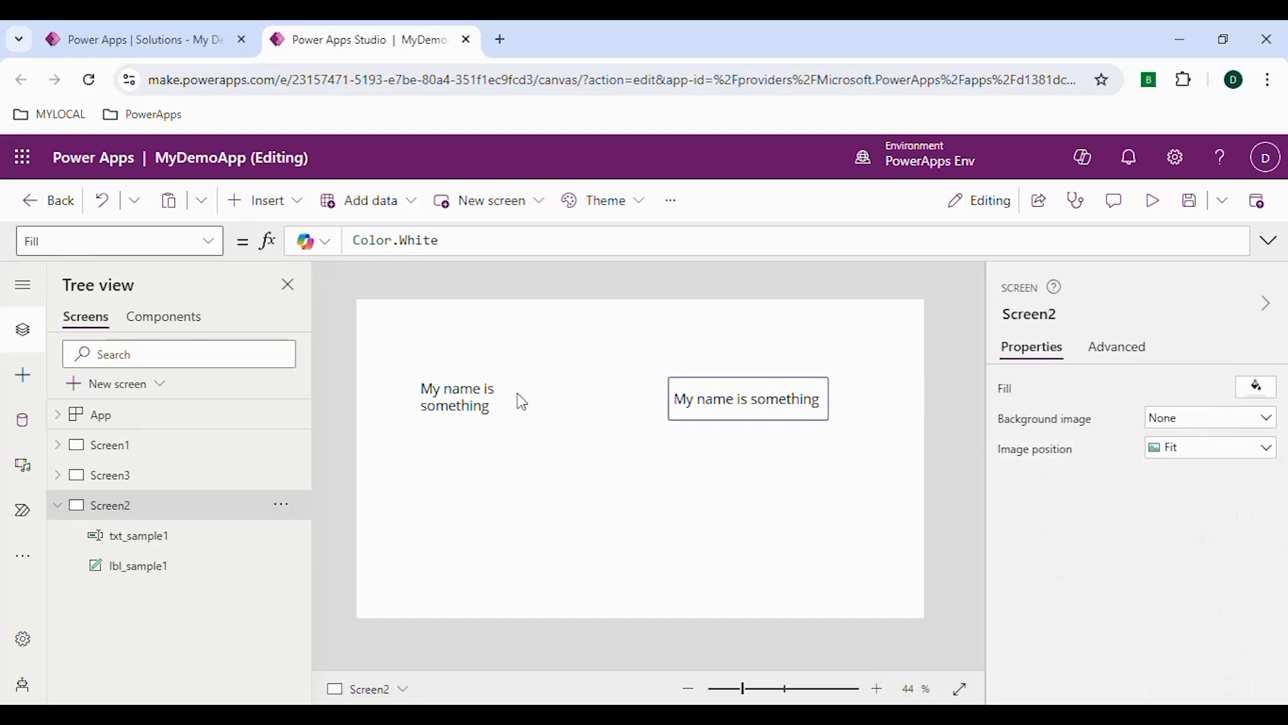
{"action": "left_click", "coordinate": [497, 396]}
{"action": "scroll", "coordinate": [1092, 500], "scroll_direction": "down", "scroll_amount": 5}
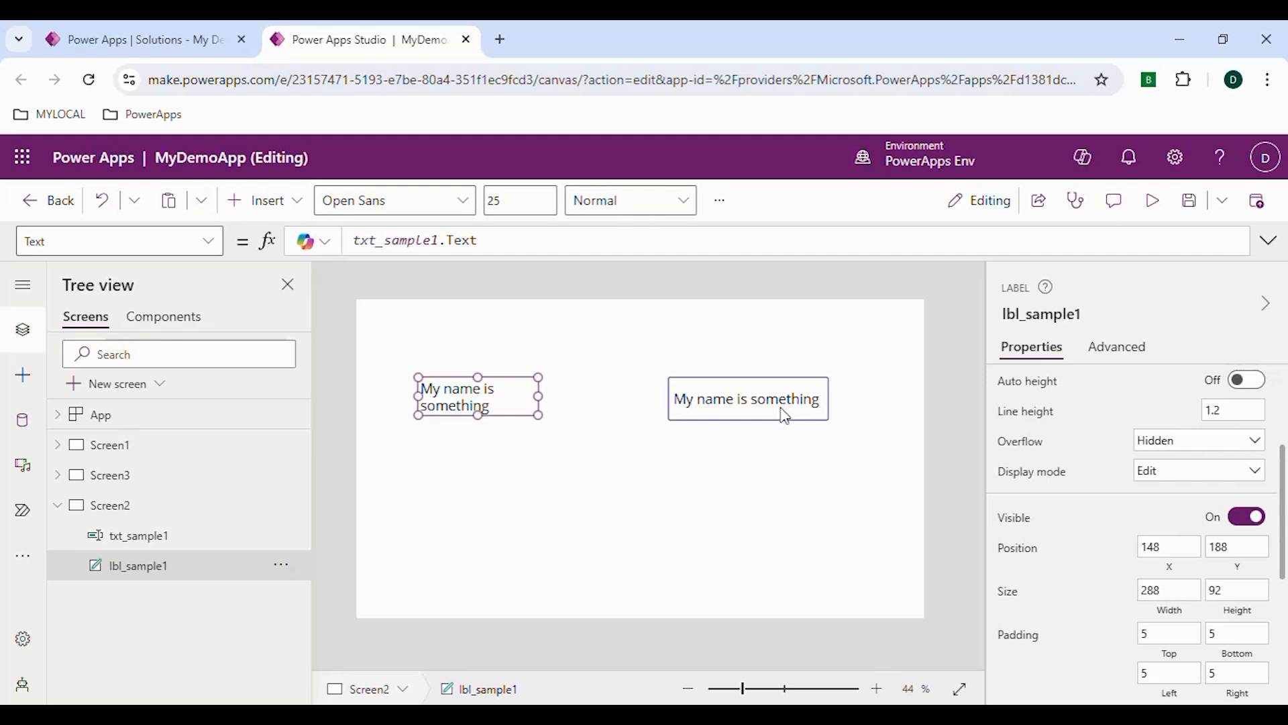
{"action": "left_click", "coordinate": [1147, 472]}
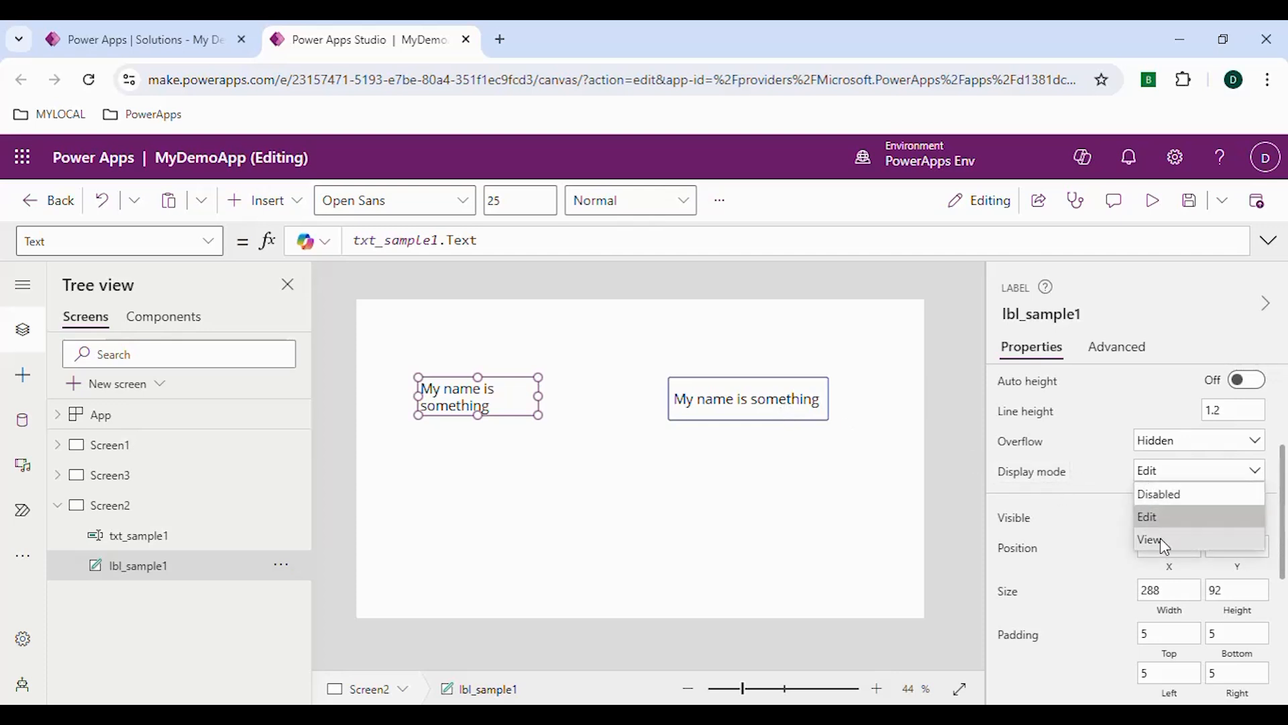
{"action": "left_click", "coordinate": [750, 406]}
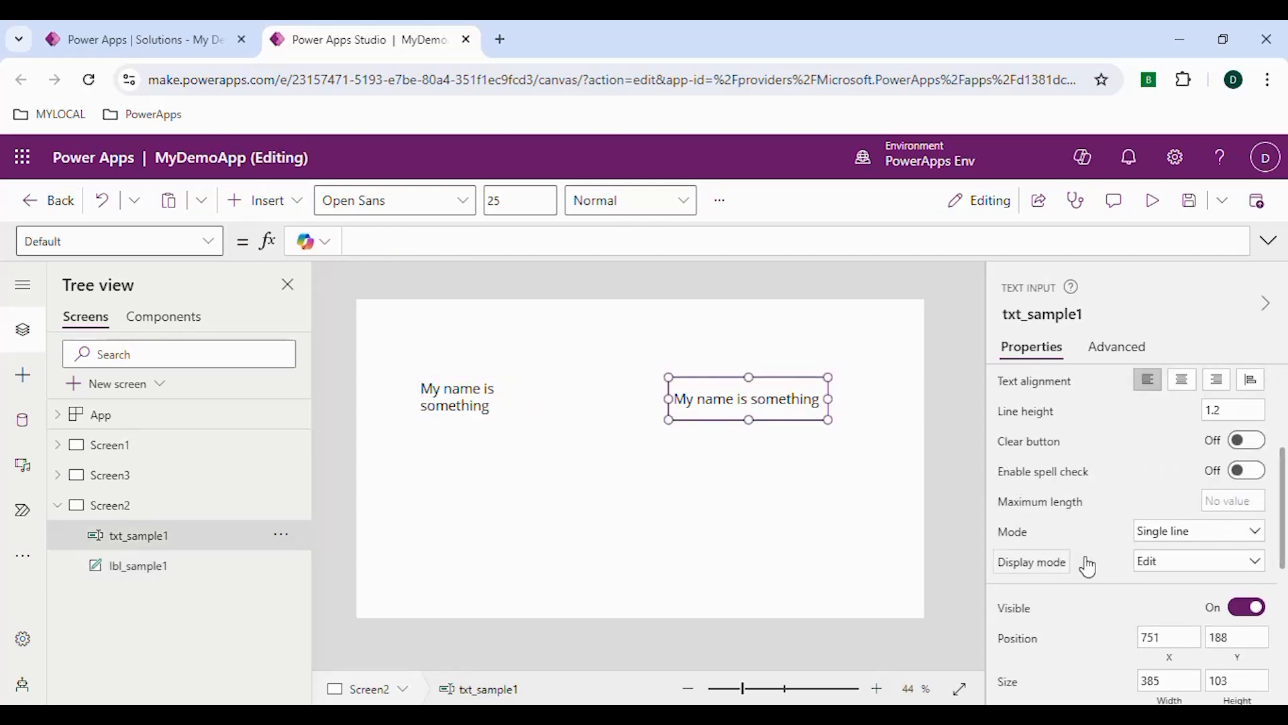
{"action": "left_click", "coordinate": [1164, 565]}
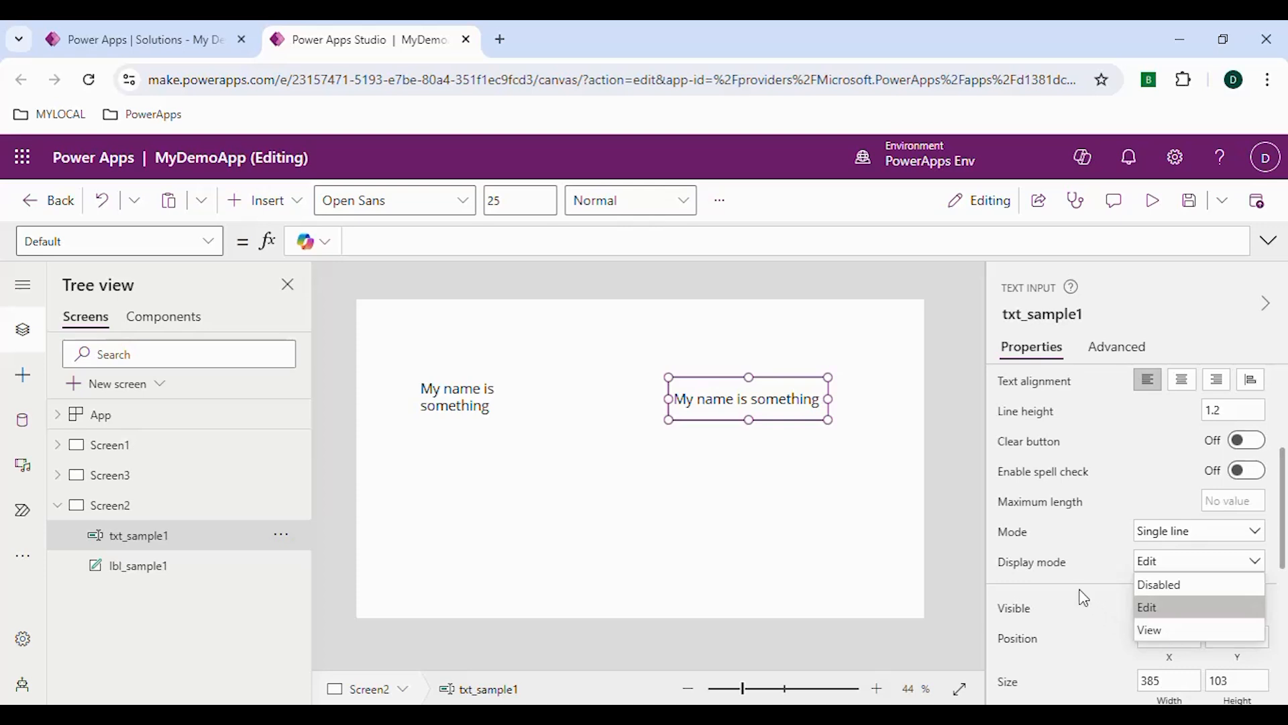
{"action": "left_click", "coordinate": [472, 414]}
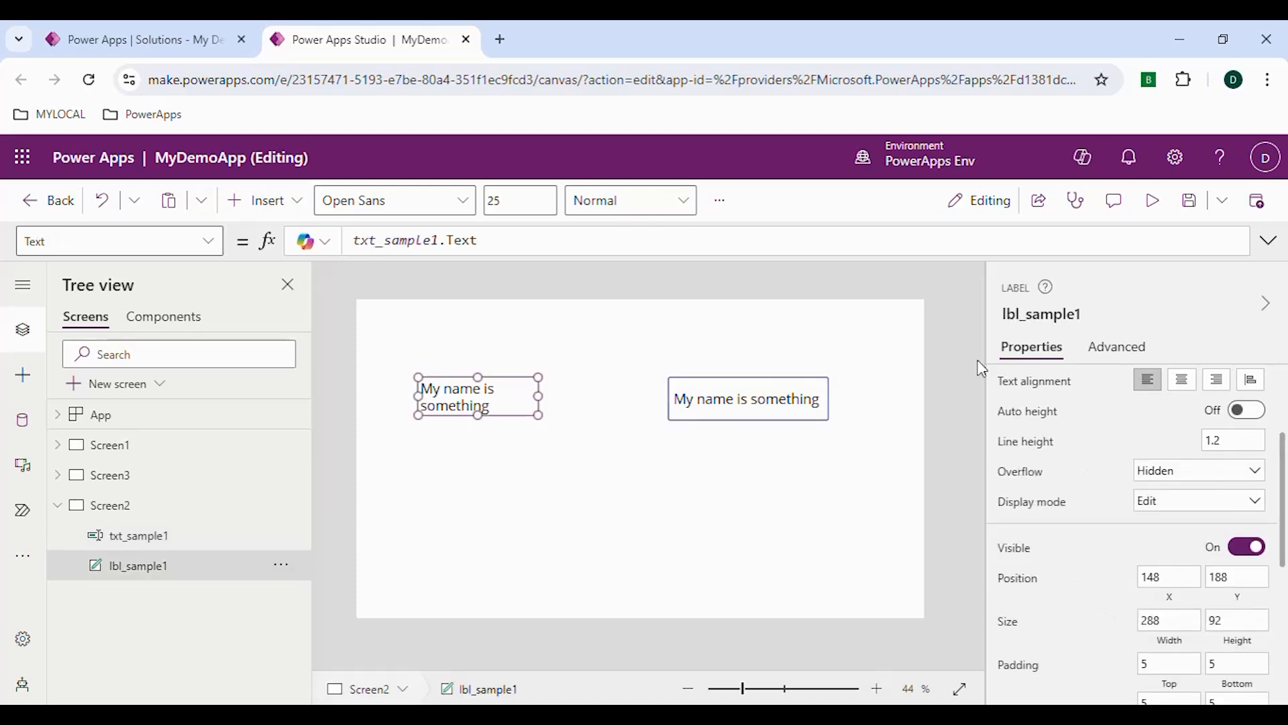
Preview the app, close the preview, and compare the properties of lbl_sample1 with those of txt_sample1
{"action": "left_click", "coordinate": [1152, 200]}
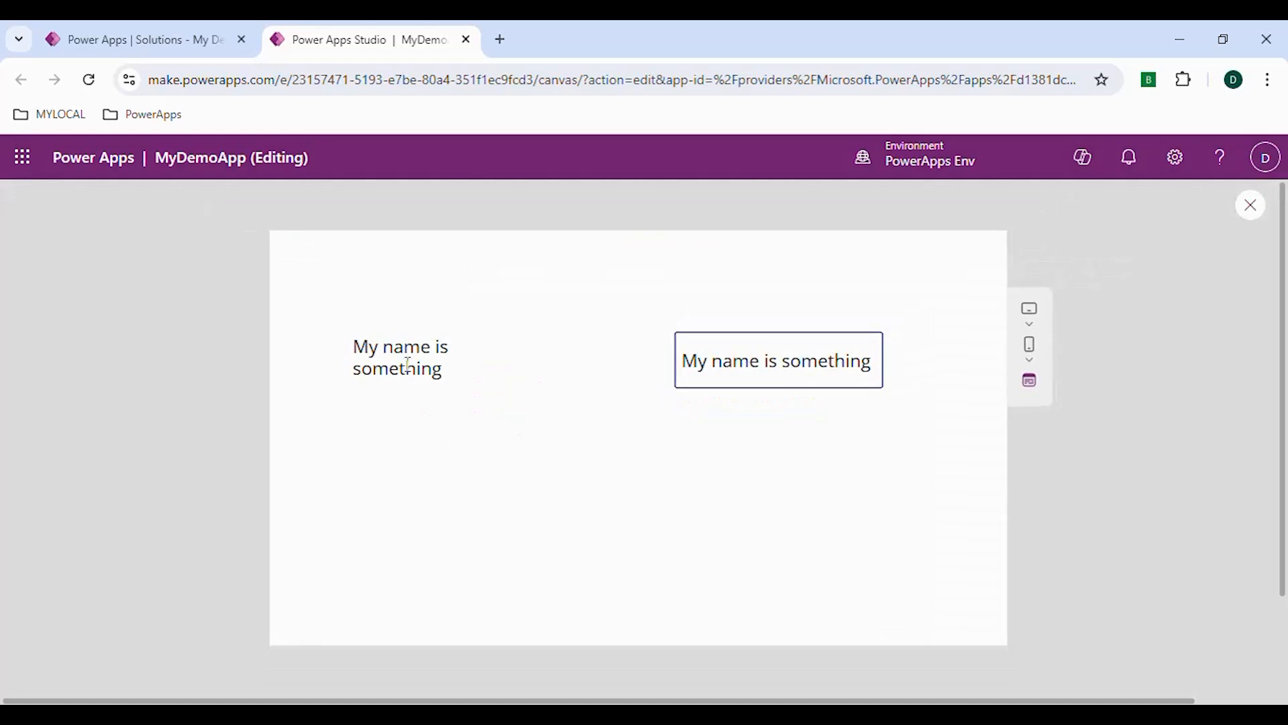
{"action": "left_click", "coordinate": [1251, 205]}
{"action": "left_click", "coordinate": [483, 406]}
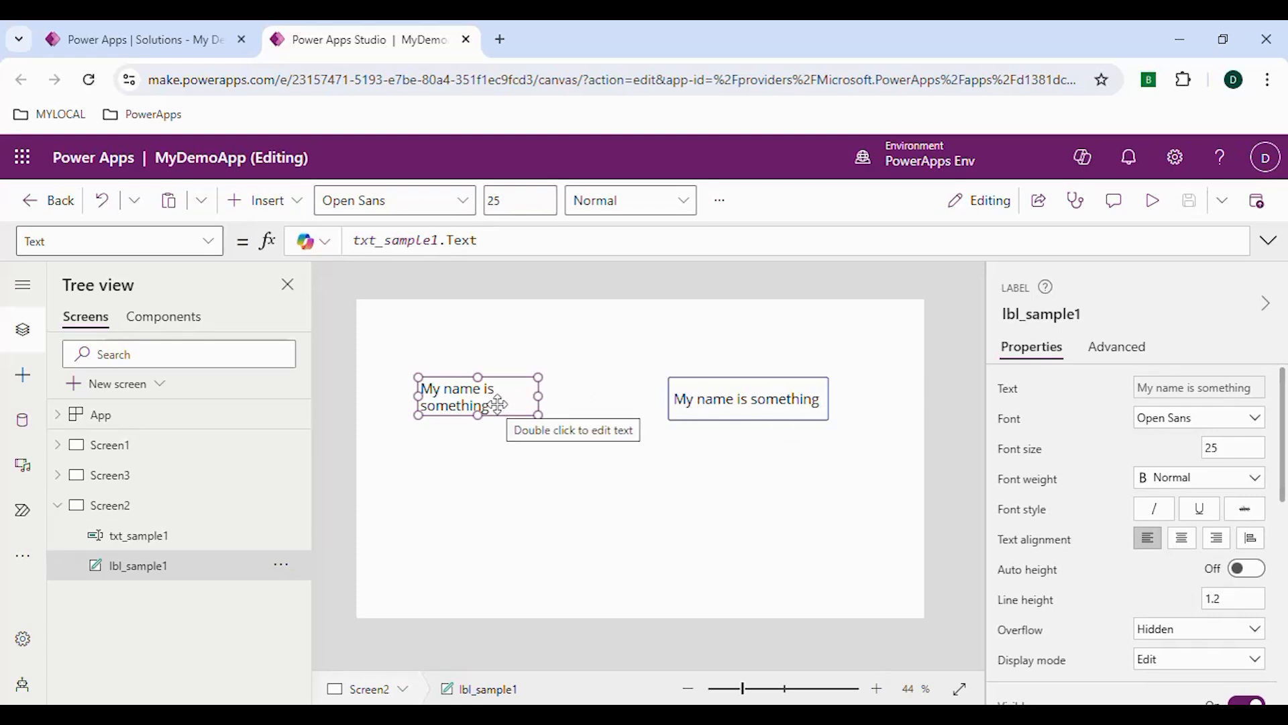
{"action": "scroll", "coordinate": [1067, 610], "scroll_direction": "down", "scroll_amount": 1}
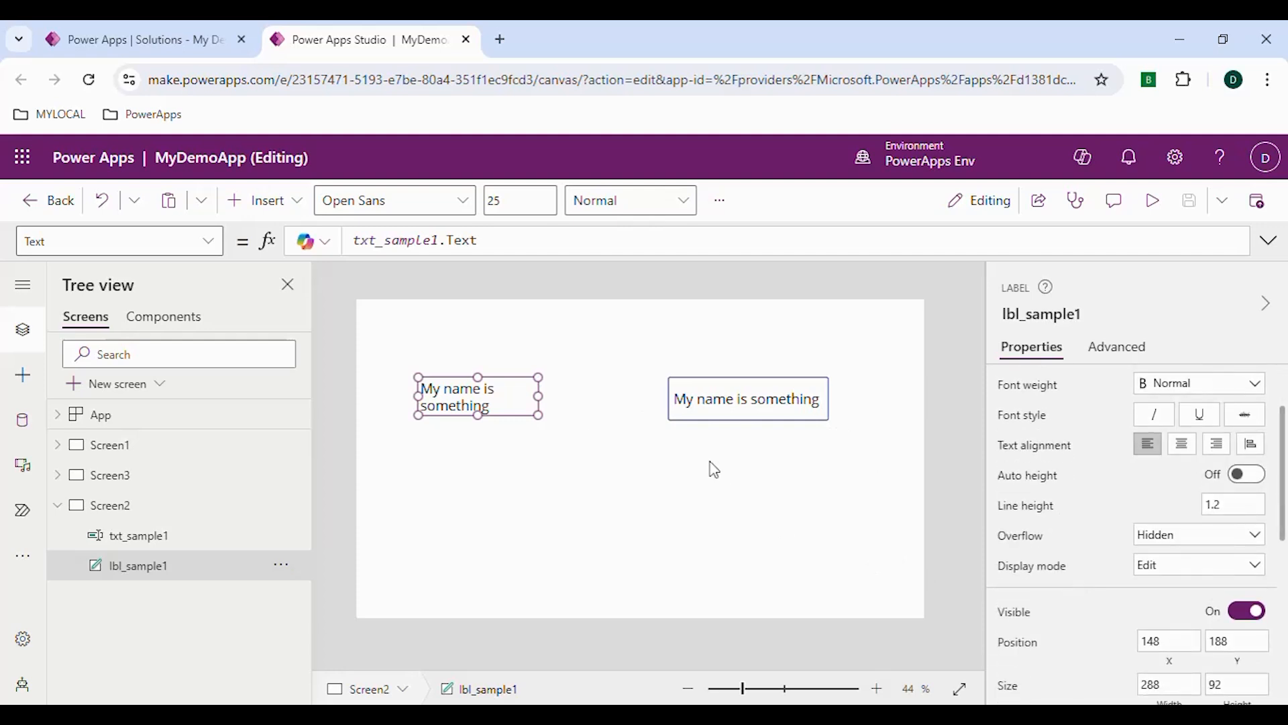
{"action": "left_click", "coordinate": [769, 419]}
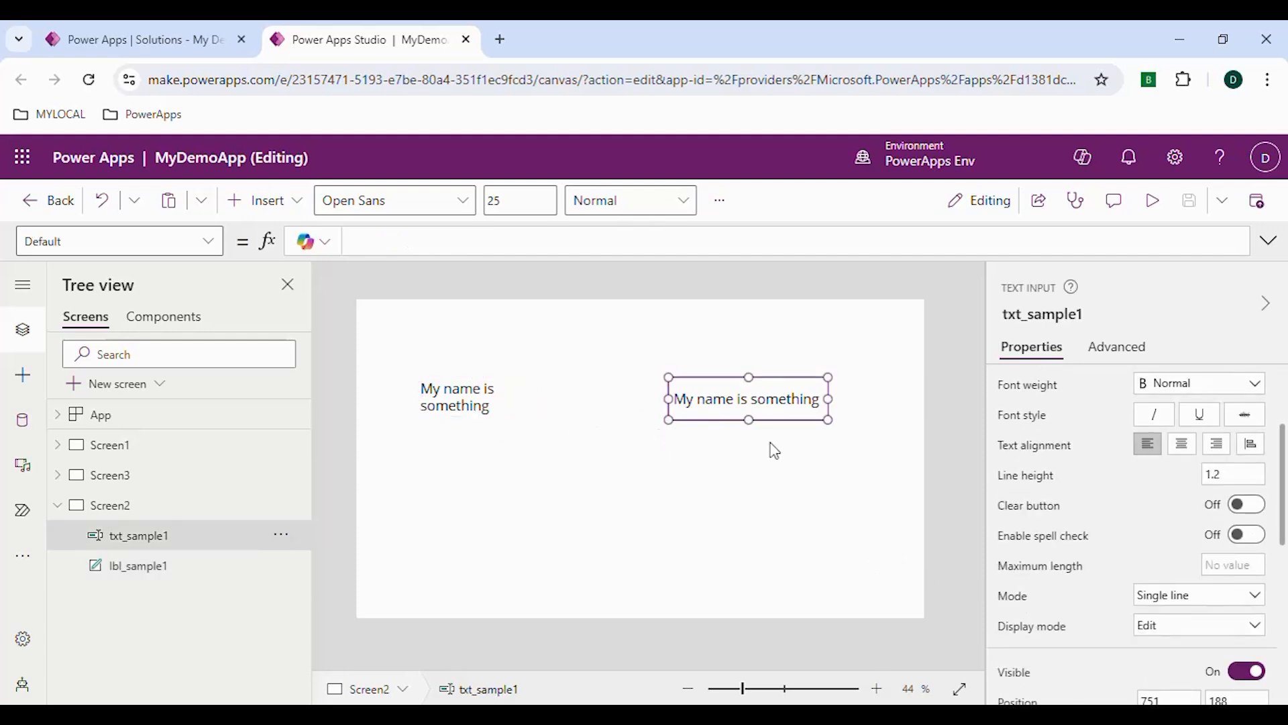
Move lbl_sample1 closer to the text input, to about X 248, Y 199
{"action": "left_click", "coordinate": [449, 407]}
{"action": "left_click_drag", "start_coordinate": [503, 403], "coordinate": [524, 406]}
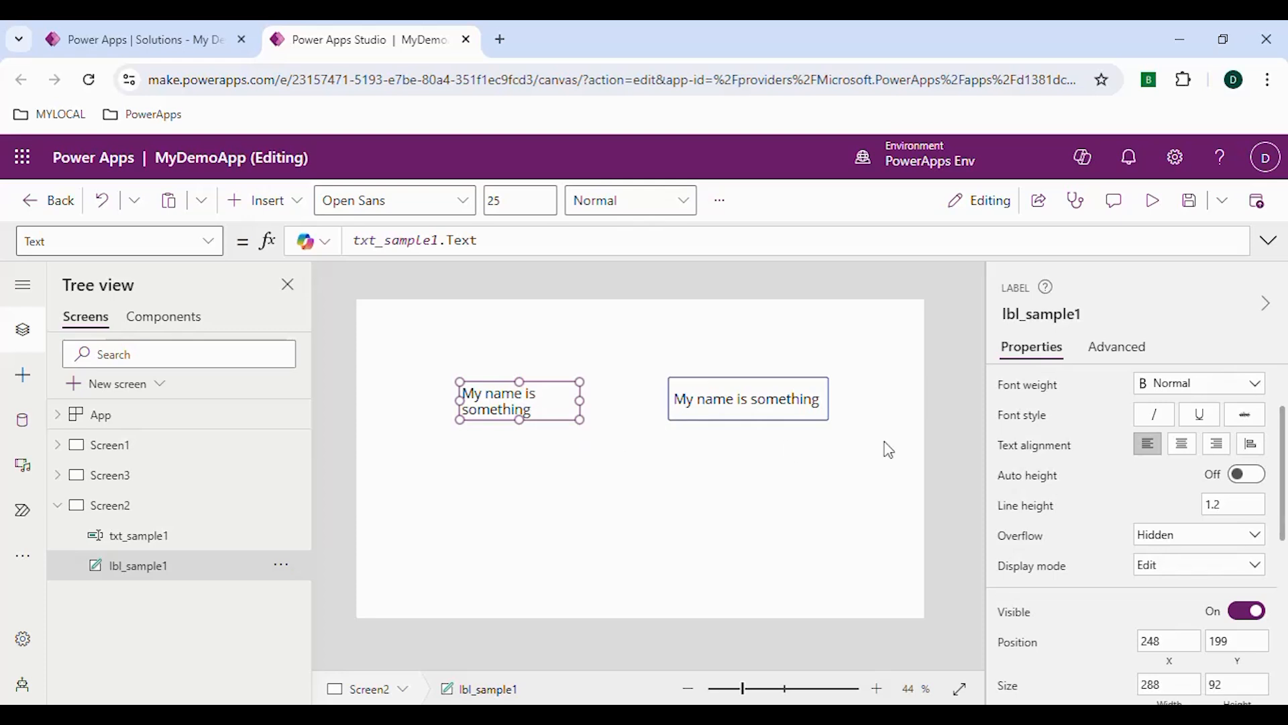
{"action": "scroll", "coordinate": [1148, 620], "scroll_direction": "down", "scroll_amount": 5}
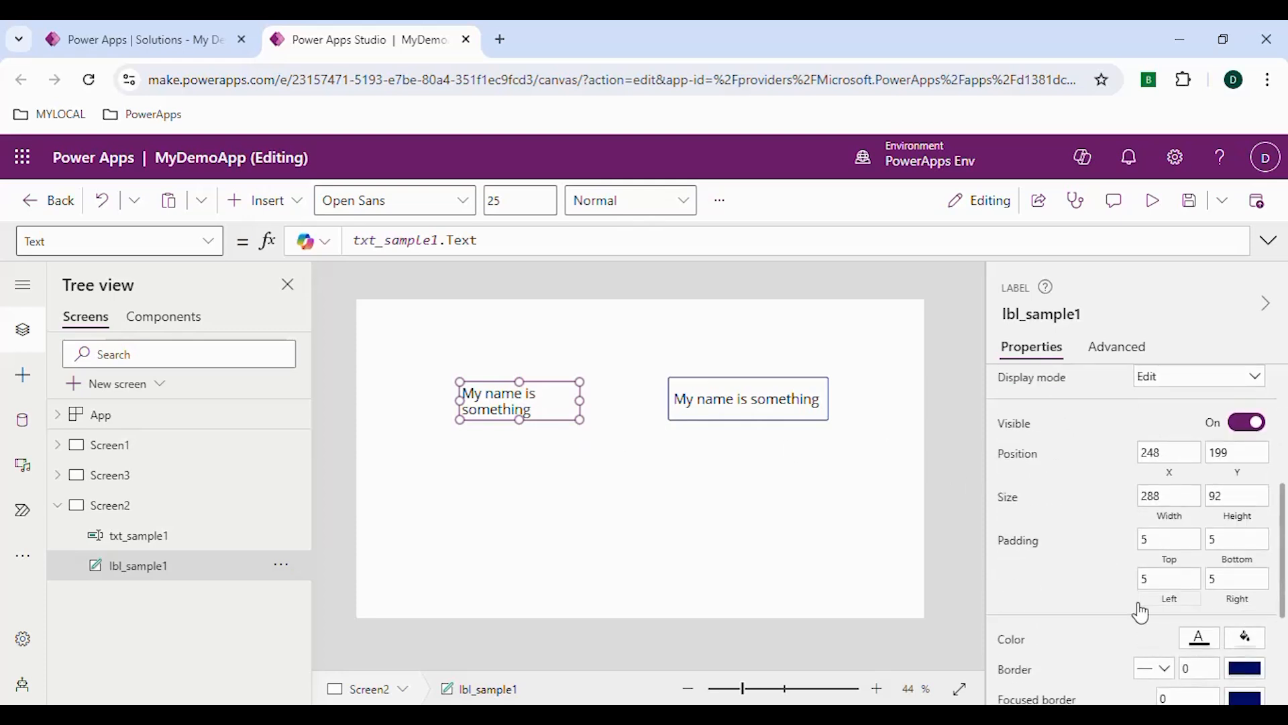
Set the Mode of the txt_sample1 text input to Multiline
{"action": "left_click", "coordinate": [763, 401]}
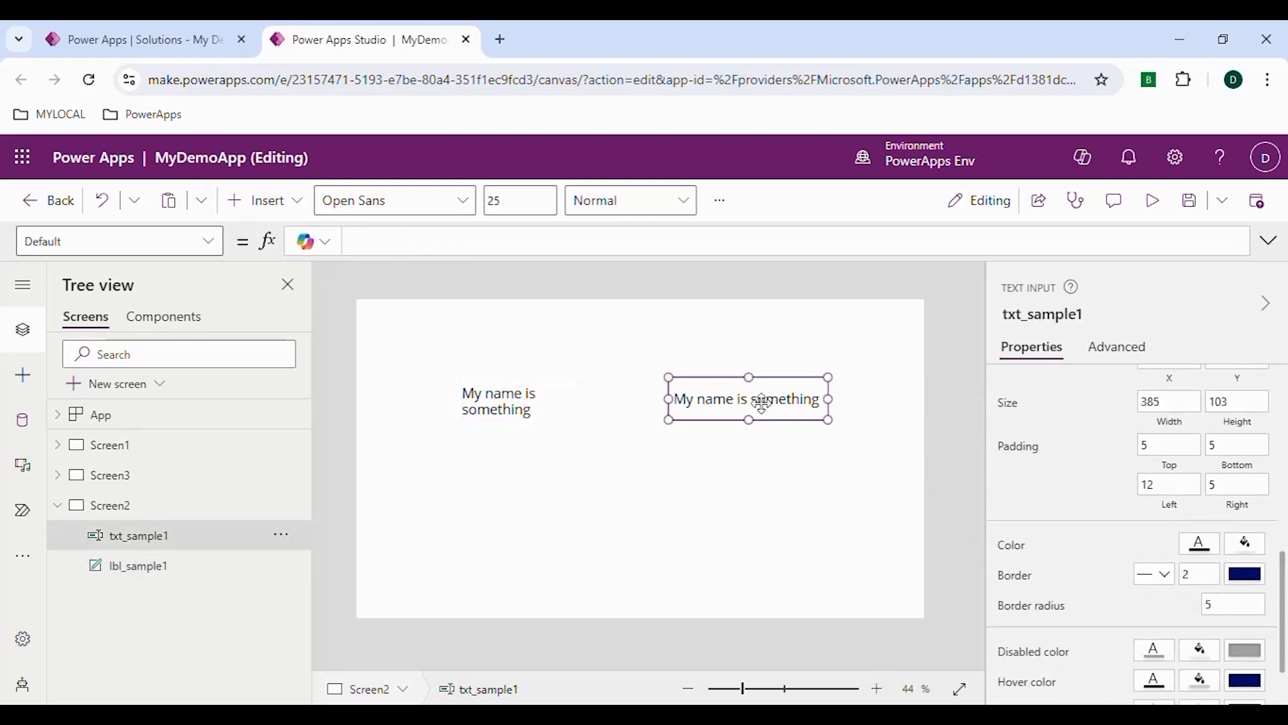
{"action": "scroll", "coordinate": [1207, 497], "scroll_direction": "down", "scroll_amount": 1}
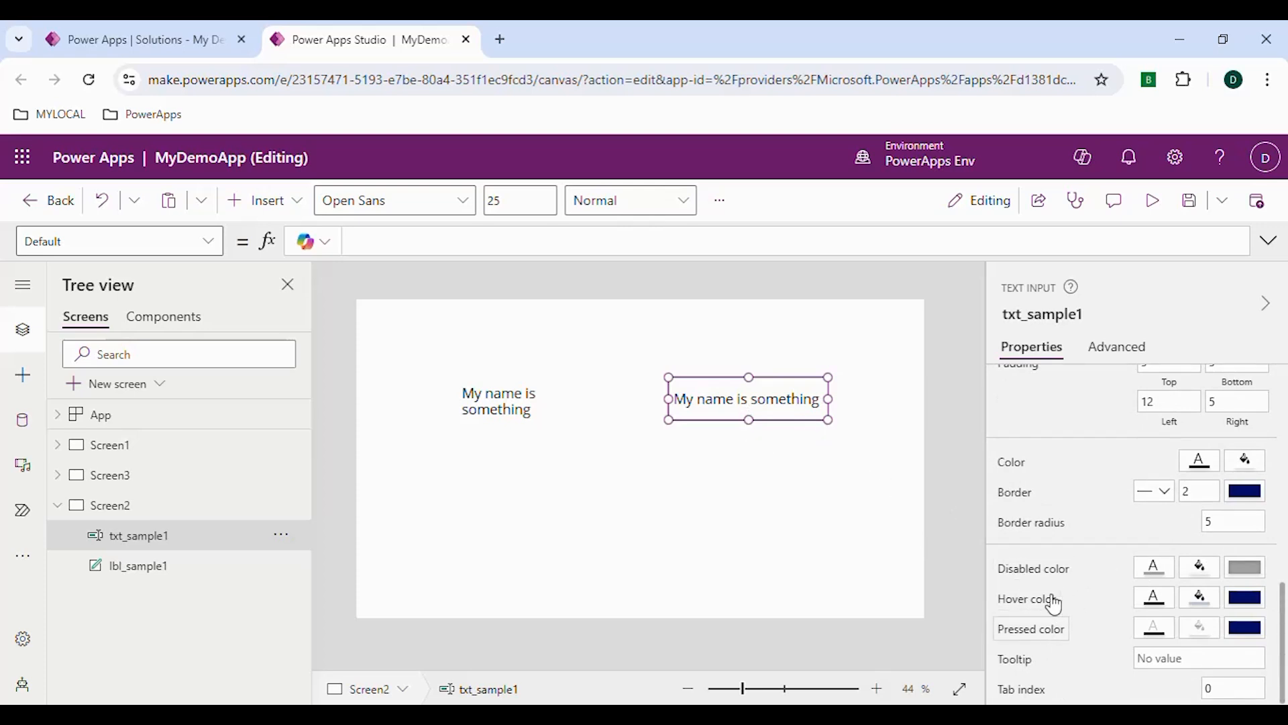
{"action": "scroll", "coordinate": [1035, 543], "scroll_direction": "up", "scroll_amount": 1}
{"action": "scroll", "coordinate": [1035, 543], "scroll_direction": "up", "scroll_amount": 3}
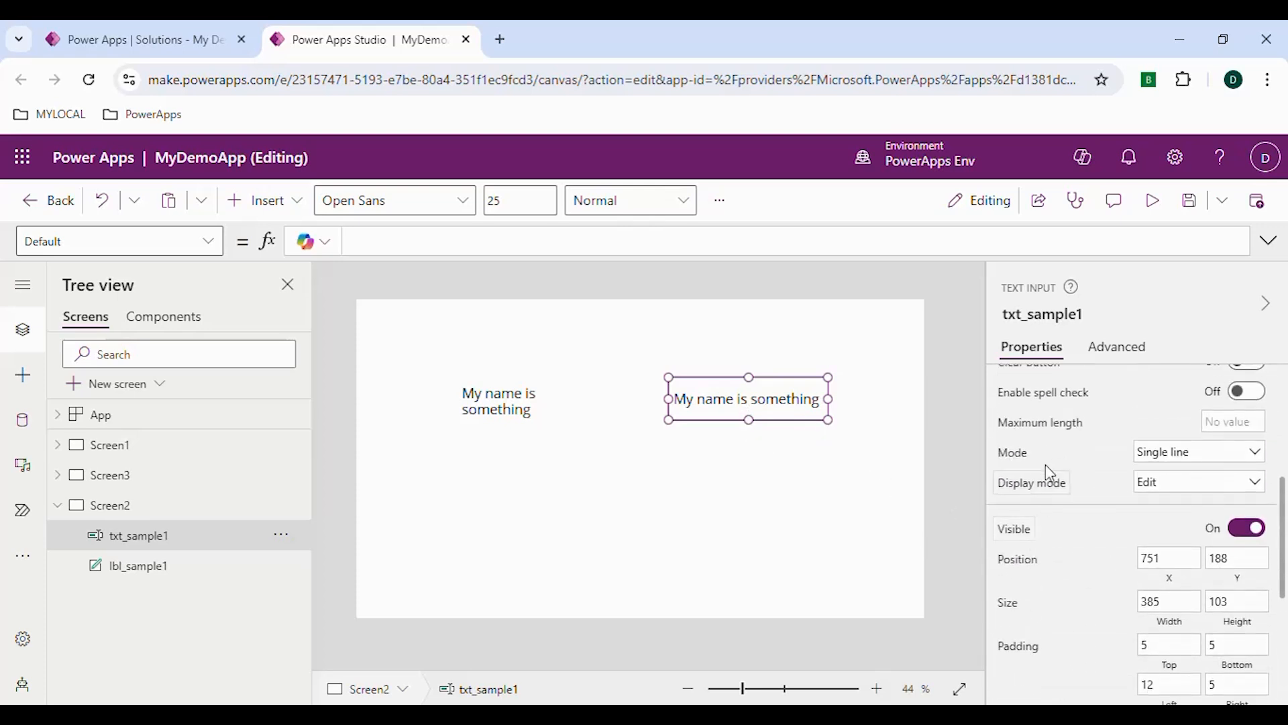
{"action": "left_click", "coordinate": [1202, 467]}
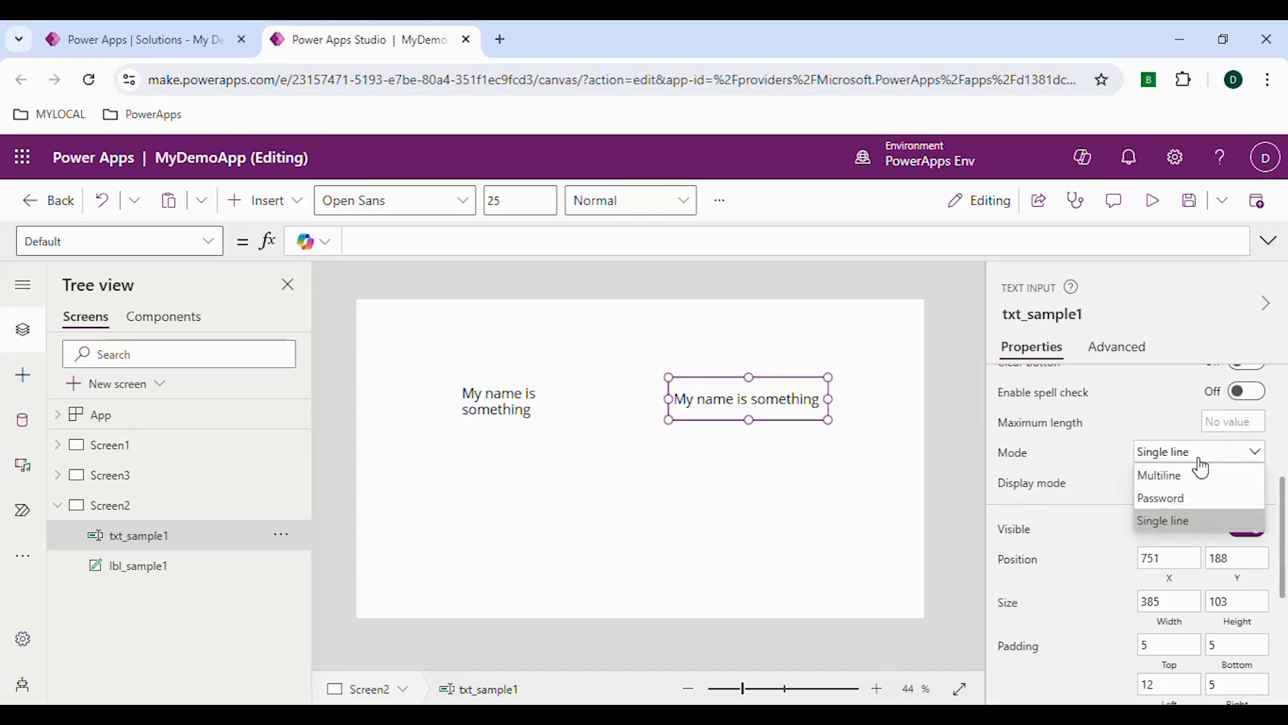
{"action": "left_click", "coordinate": [1193, 475]}
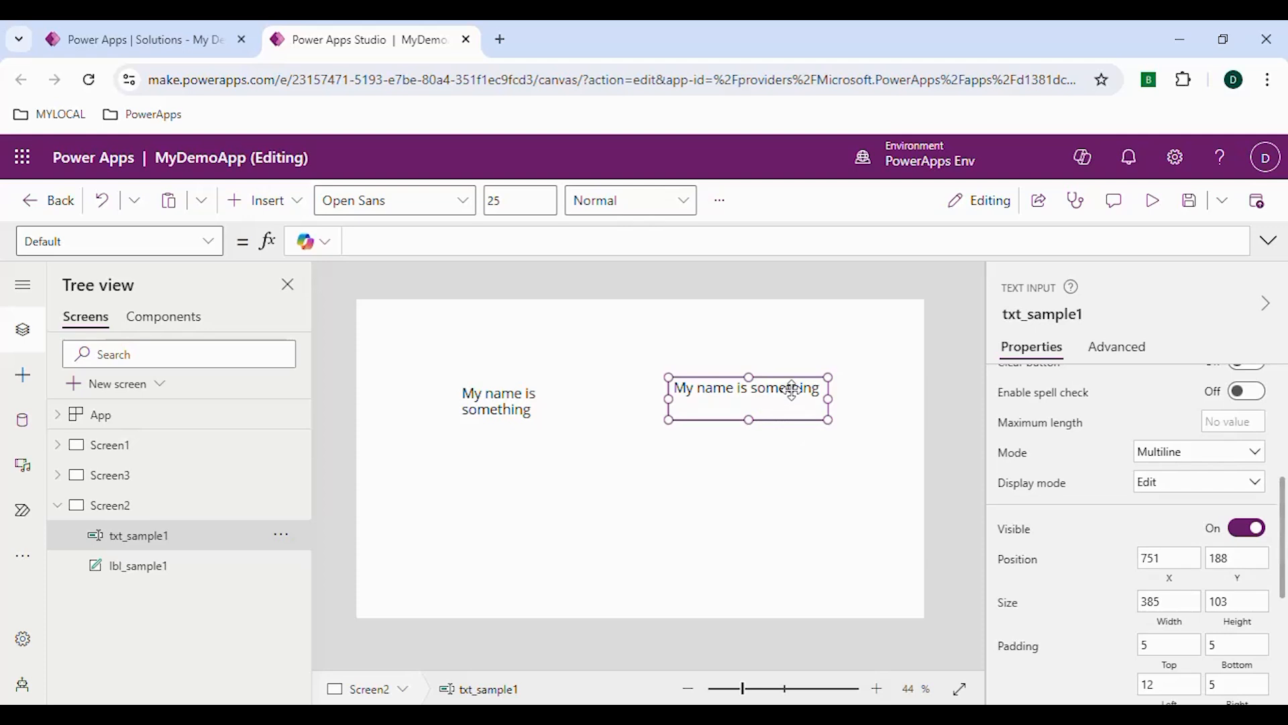
Preview the app, append "dfdjklfjd" to the text in the text input, and close the preview
{"action": "left_click", "coordinate": [1152, 200]}
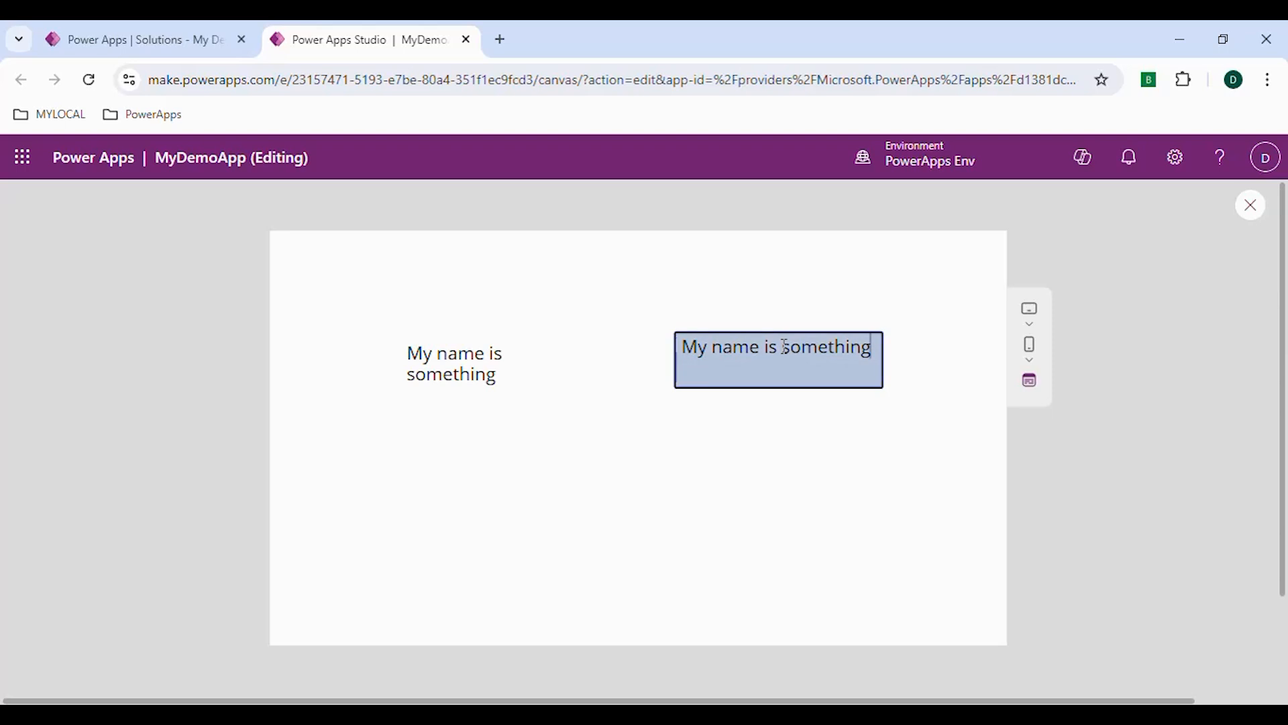
{"action": "type", "text": "dfdjklfjd"}
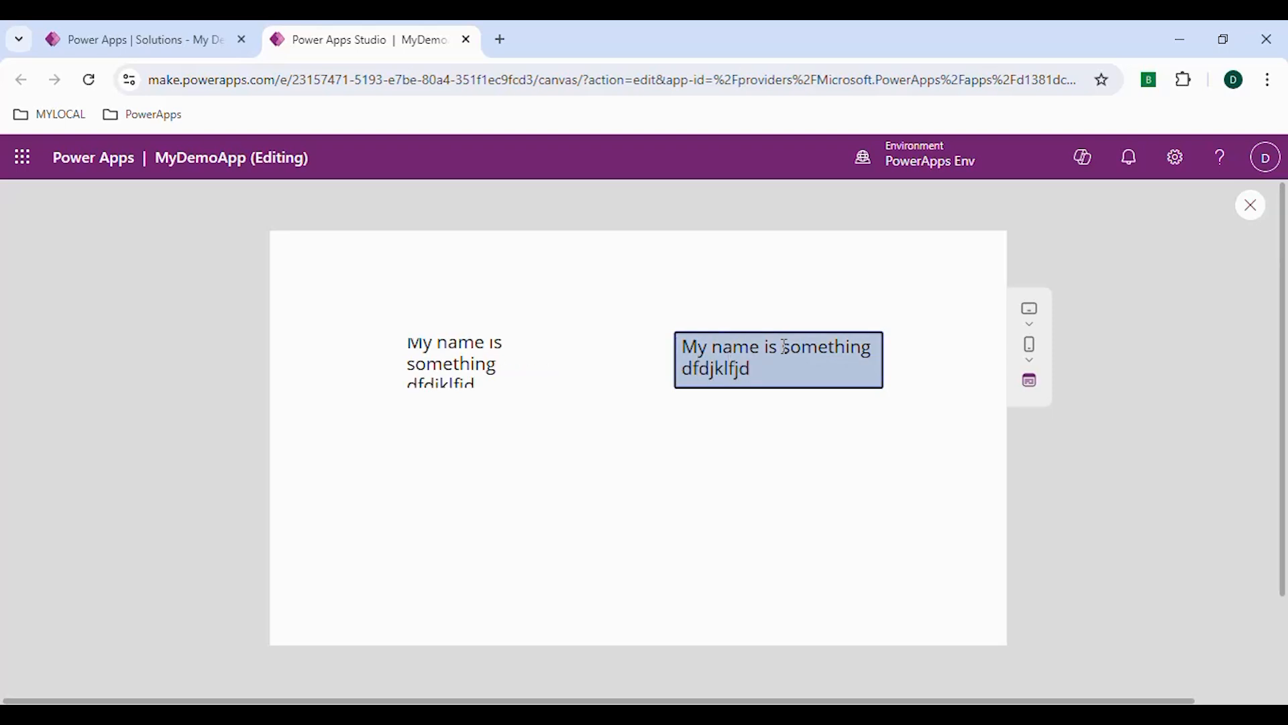
{"action": "left_click", "coordinate": [1252, 207]}
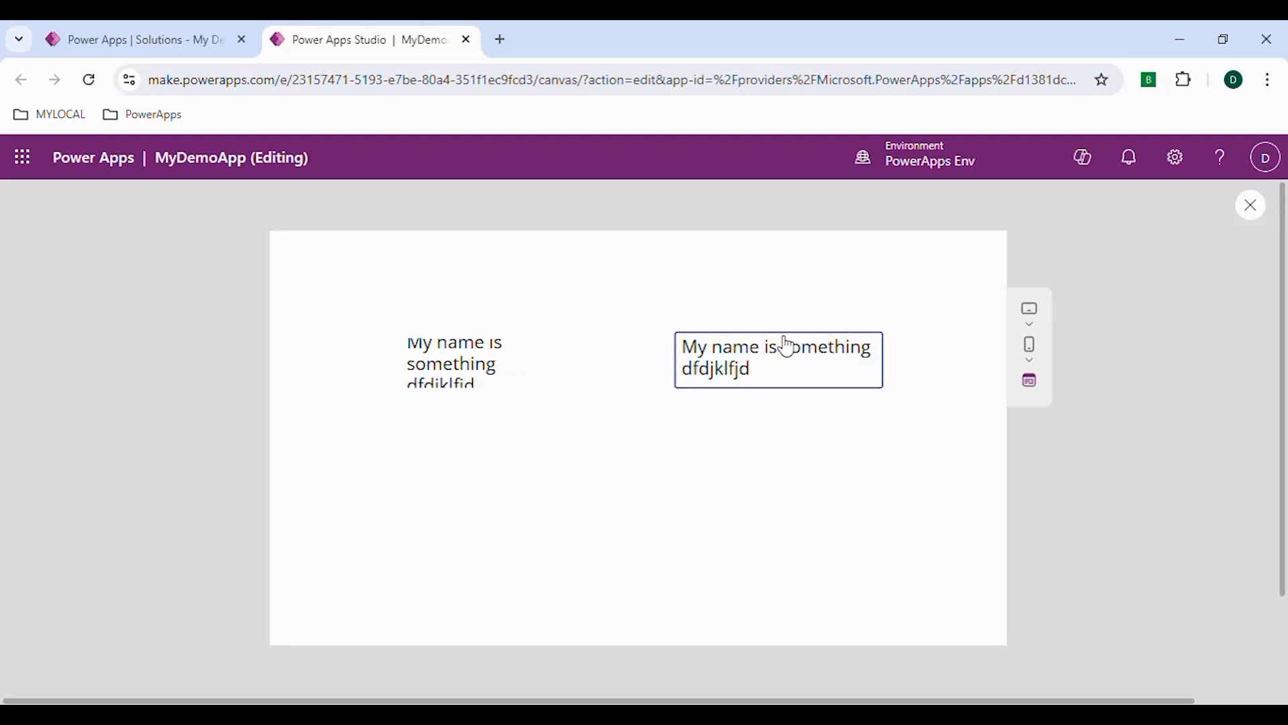
Set the Overflow property of lbl_sample1 to Scroll
{"action": "left_click", "coordinate": [500, 396]}
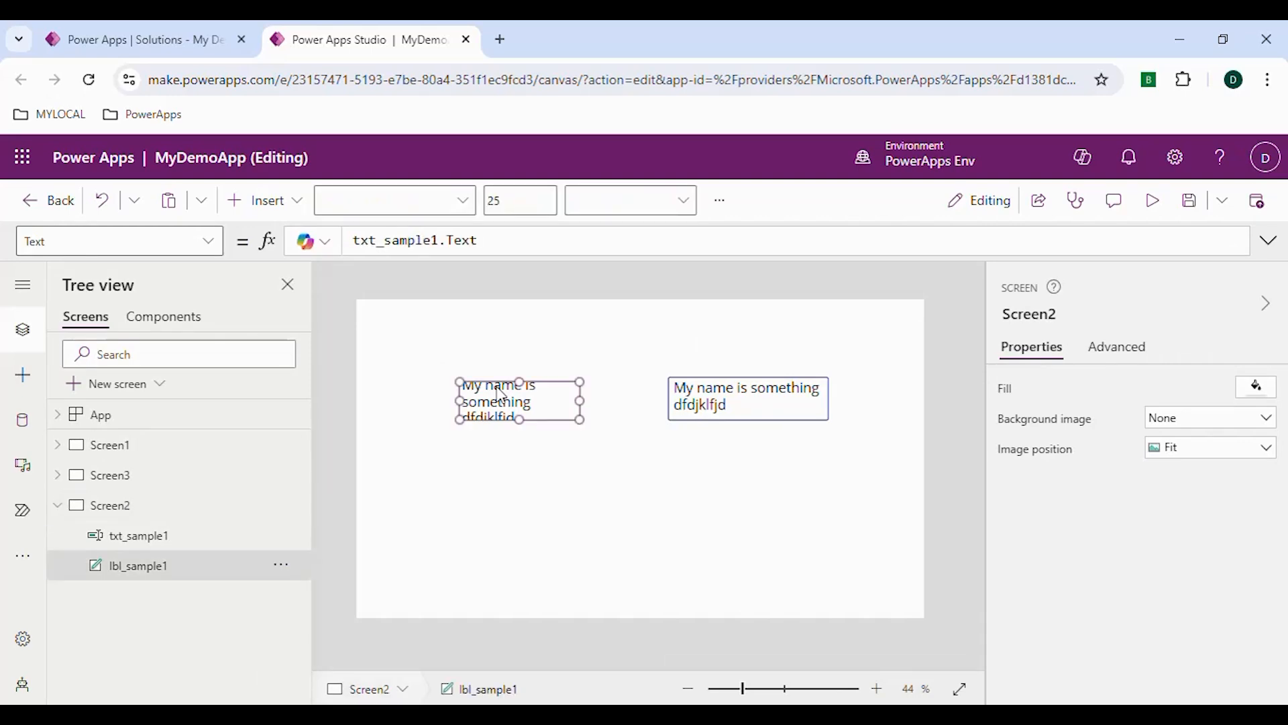
{"action": "scroll", "coordinate": [1088, 539], "scroll_direction": "down", "scroll_amount": 2}
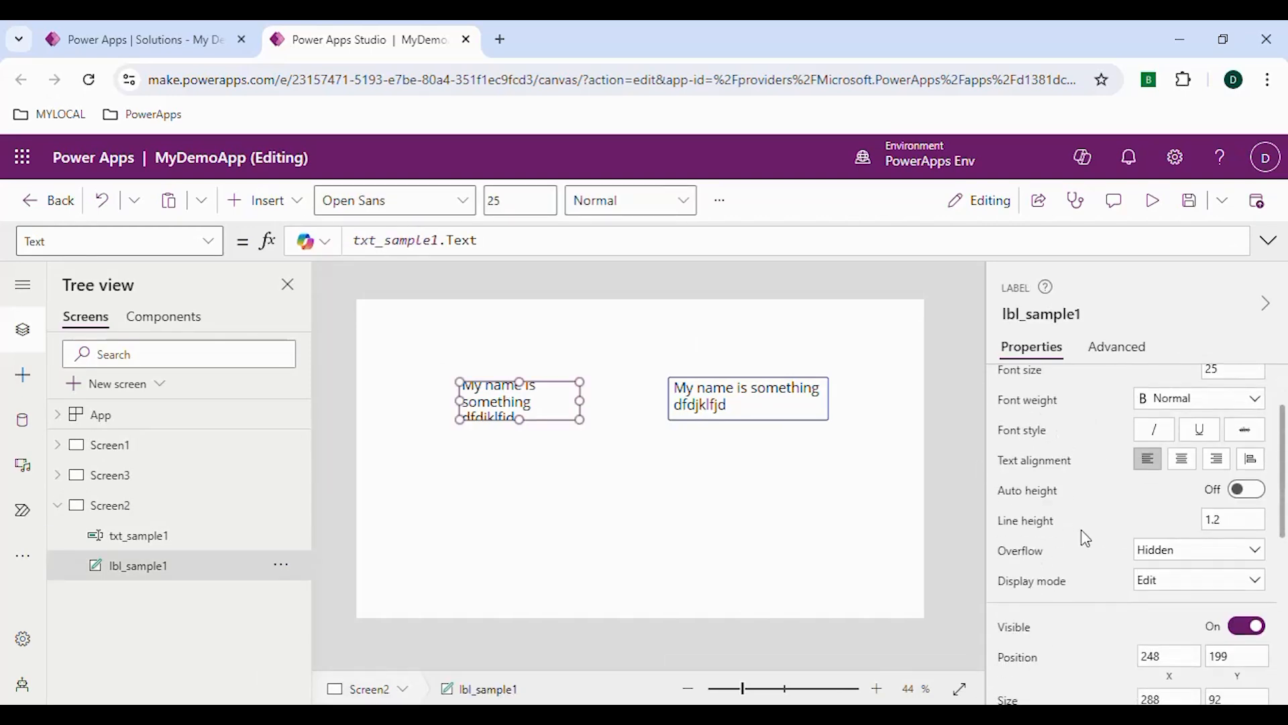
{"action": "scroll", "coordinate": [1140, 536], "scroll_direction": "down", "scroll_amount": 2}
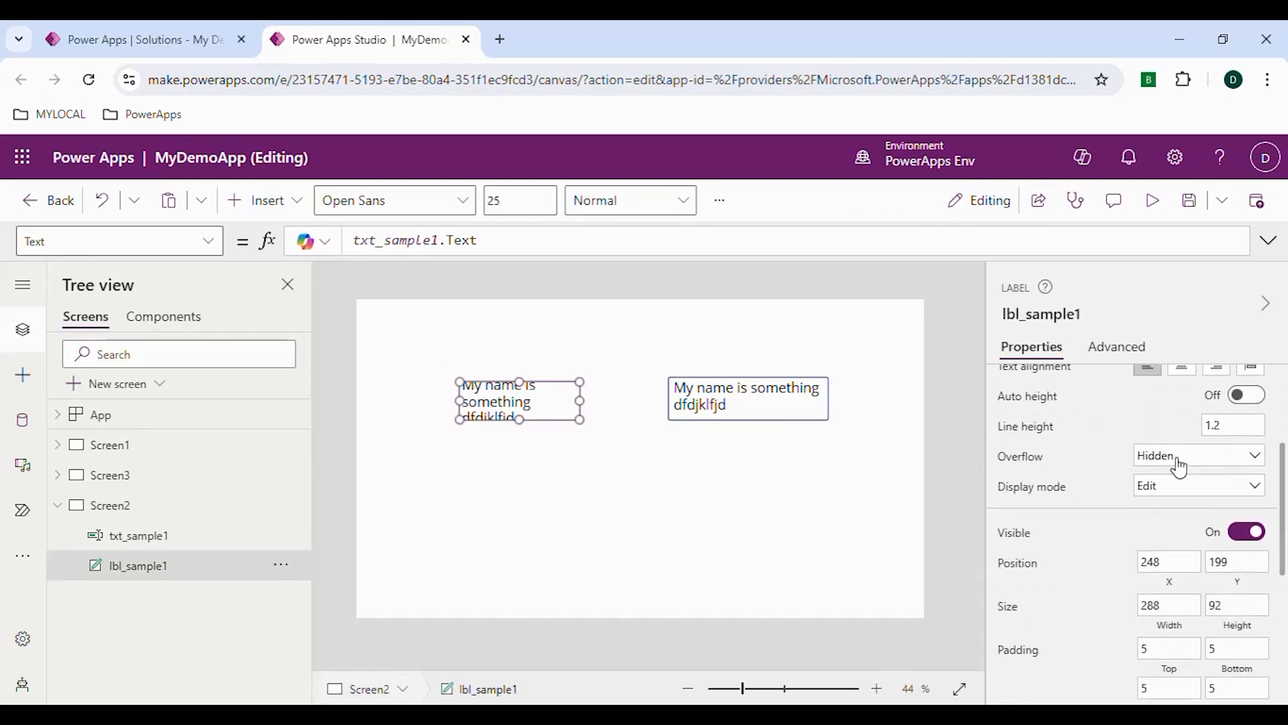
{"action": "left_click", "coordinate": [1181, 459]}
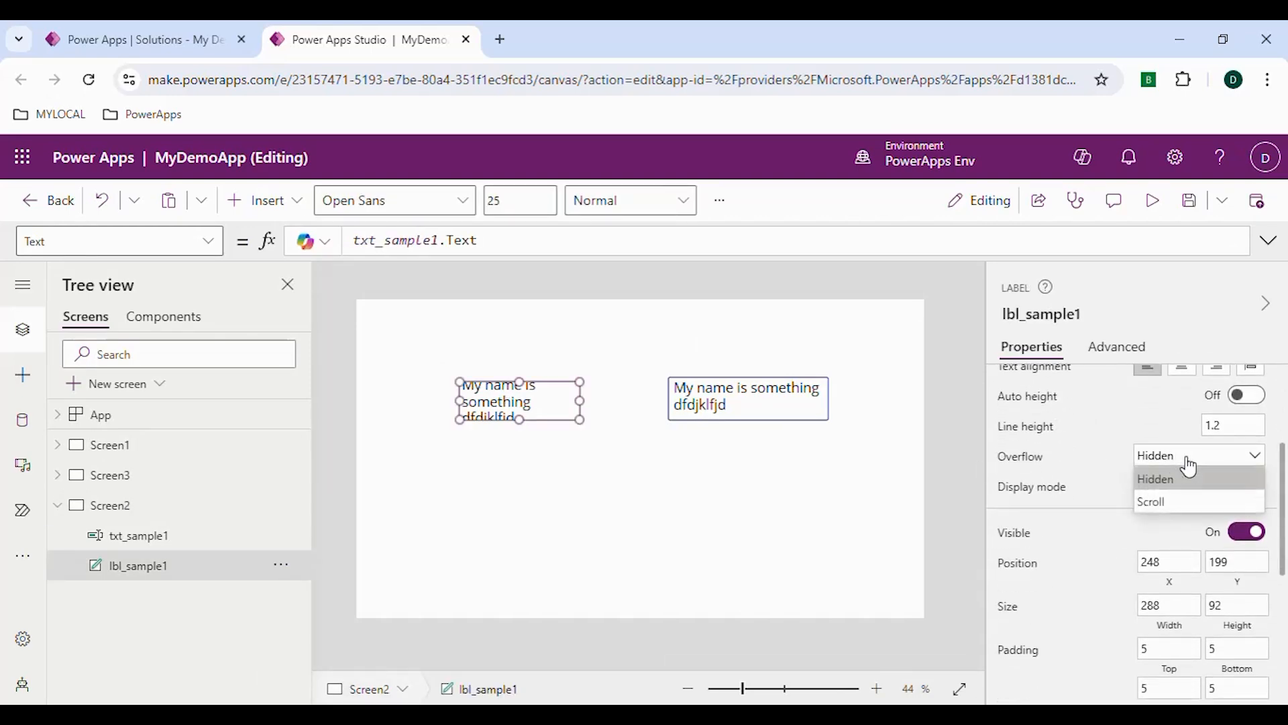
{"action": "left_click", "coordinate": [1171, 505]}
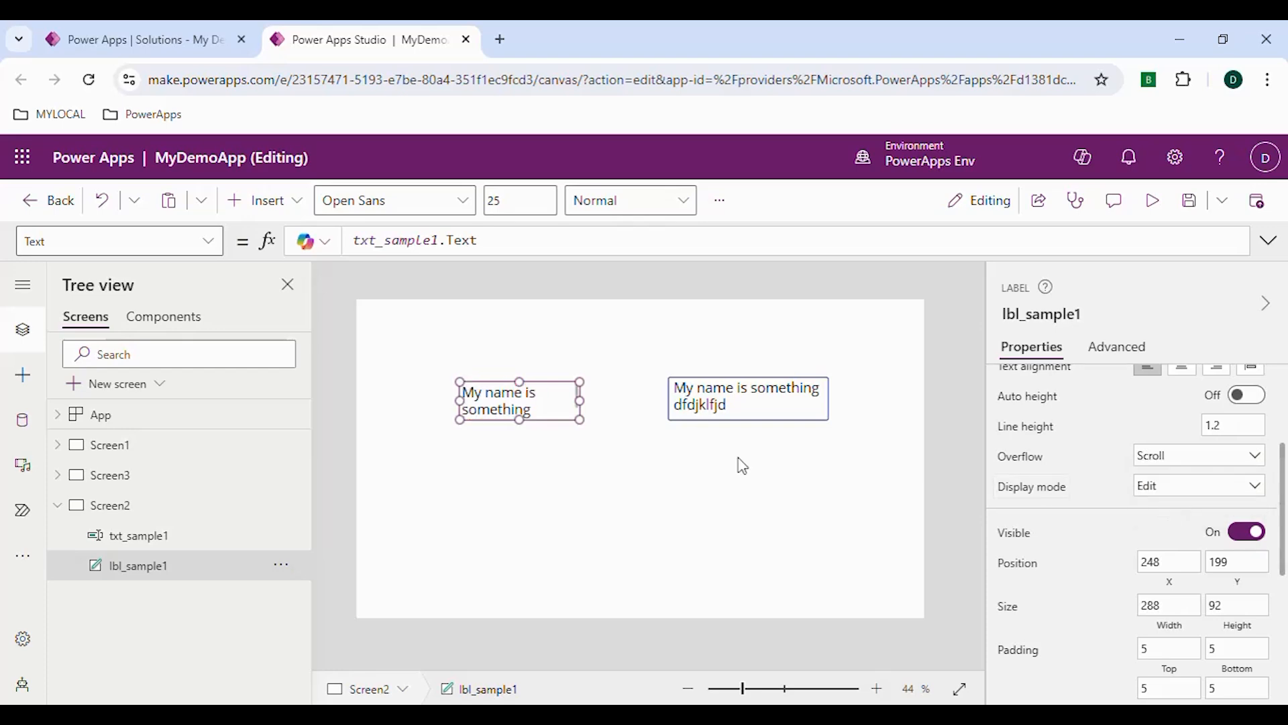
Preview the app, scroll through the label's text, and close the preview
{"action": "left_click", "coordinate": [1153, 200]}
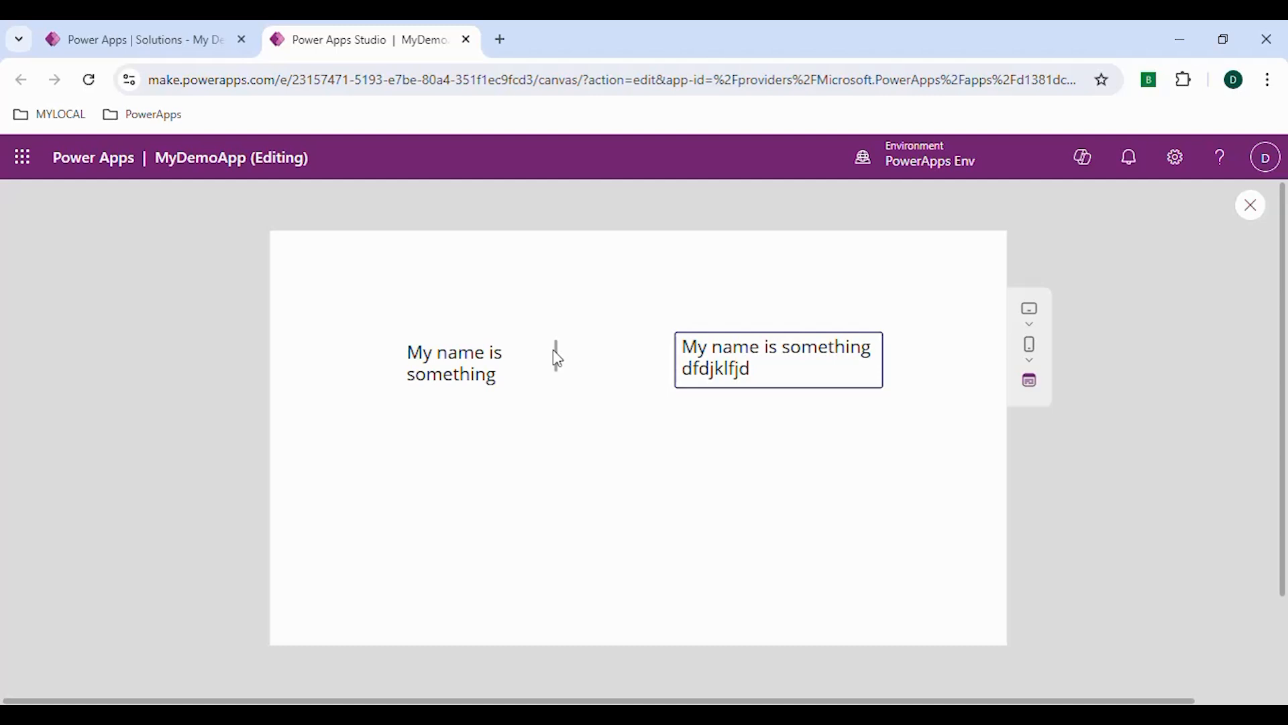
{"action": "left_click_drag", "start_coordinate": [561, 361], "coordinate": [560, 396]}
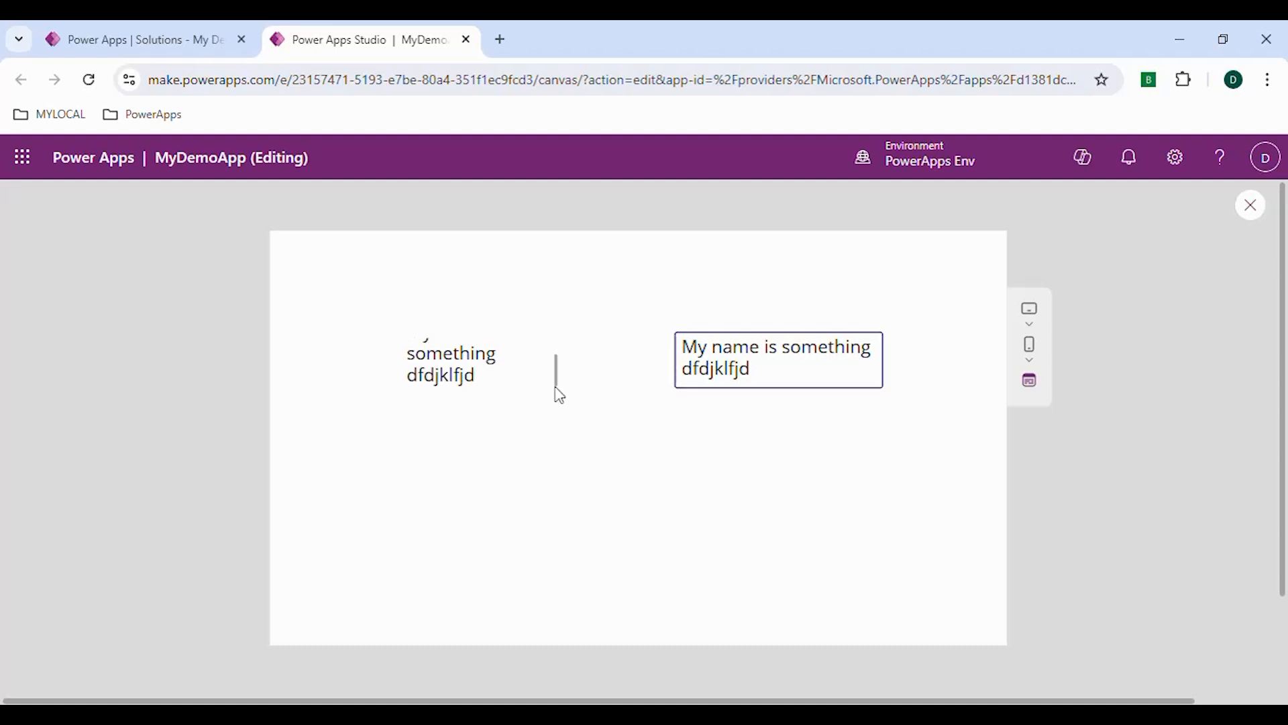
{"action": "left_click", "coordinate": [1248, 211]}
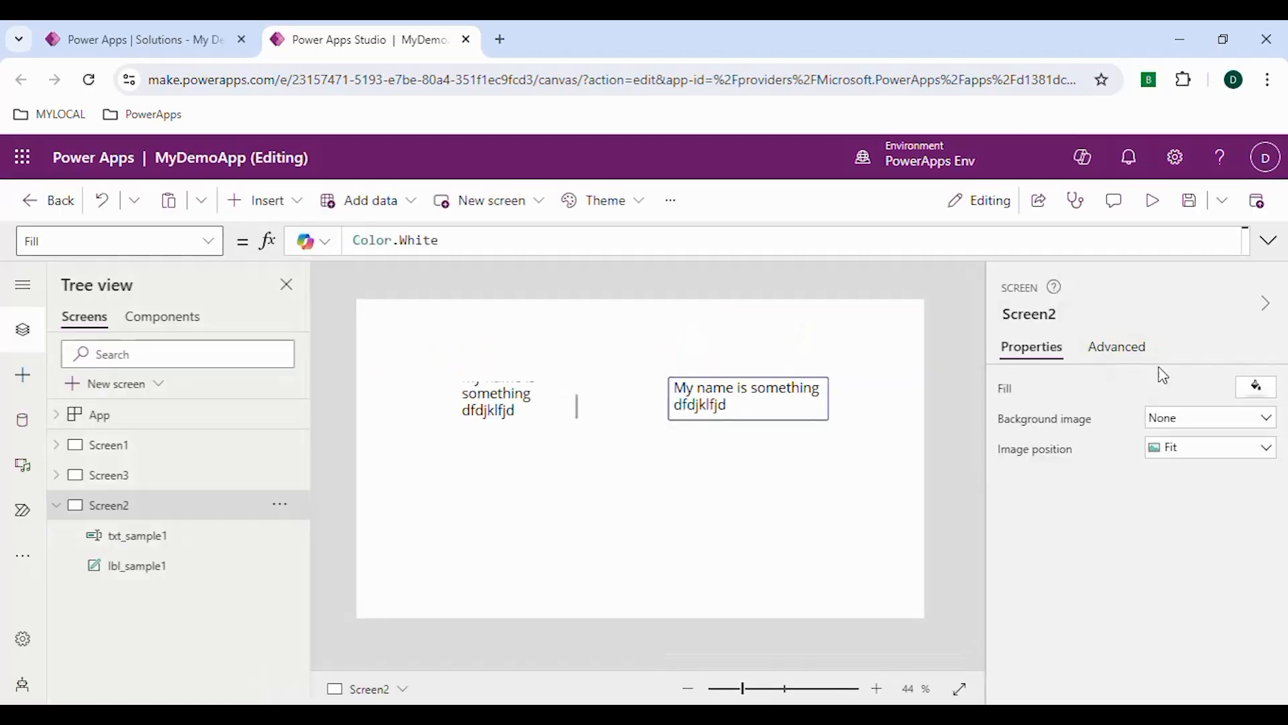
Set the Overflow property of lbl_sample1 back to Hidden
{"action": "left_click", "coordinate": [519, 417]}
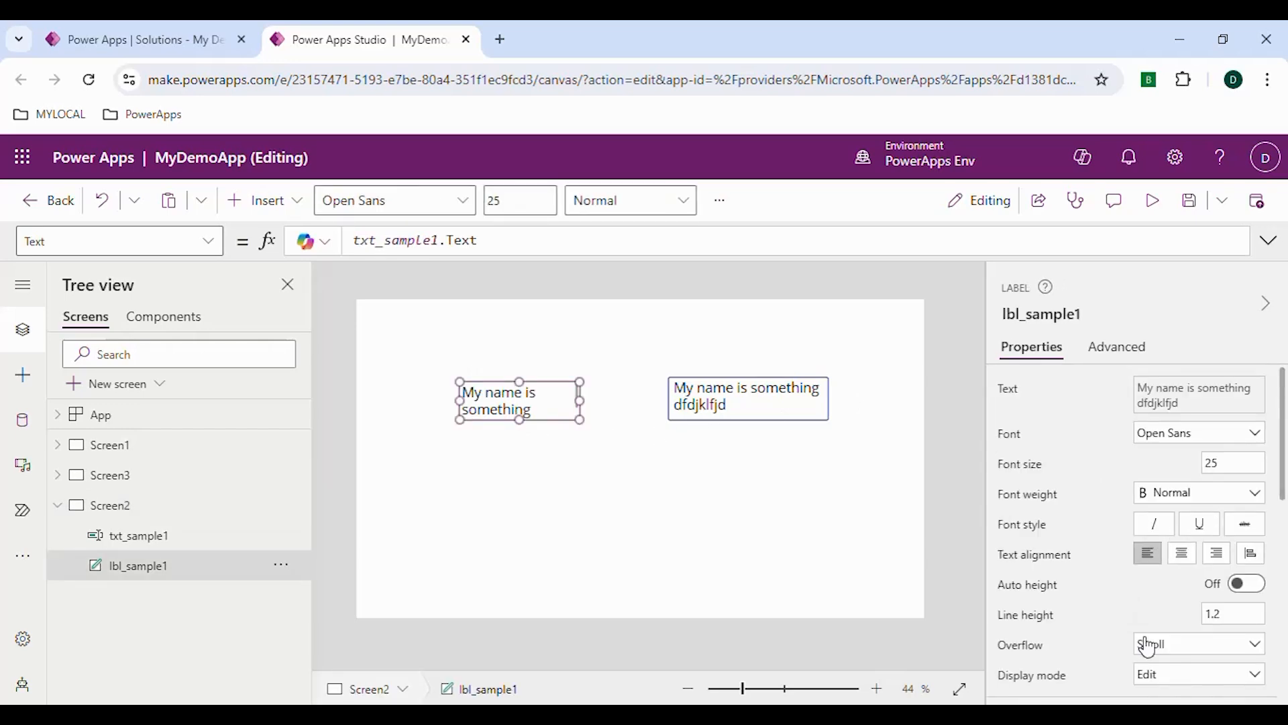
{"action": "left_click", "coordinate": [1149, 646]}
{"action": "left_click", "coordinate": [1158, 599]}
Widen lbl_sample1 so that its text fits on two lines, and deselect it
{"action": "scroll", "coordinate": [1114, 615], "scroll_direction": "down", "scroll_amount": 1}
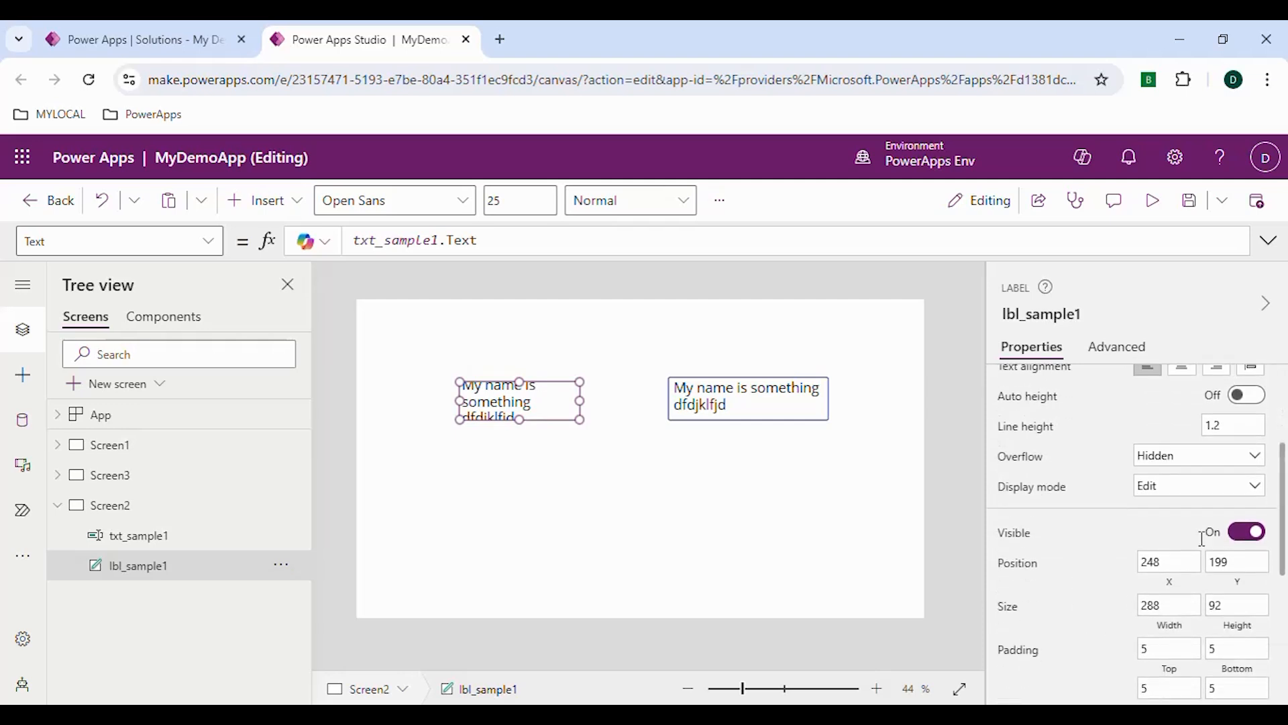
{"action": "scroll", "coordinate": [1140, 570], "scroll_direction": "down", "scroll_amount": 1}
{"action": "scroll", "coordinate": [1107, 530], "scroll_direction": "down", "scroll_amount": 1}
{"action": "left_click", "coordinate": [727, 439]}
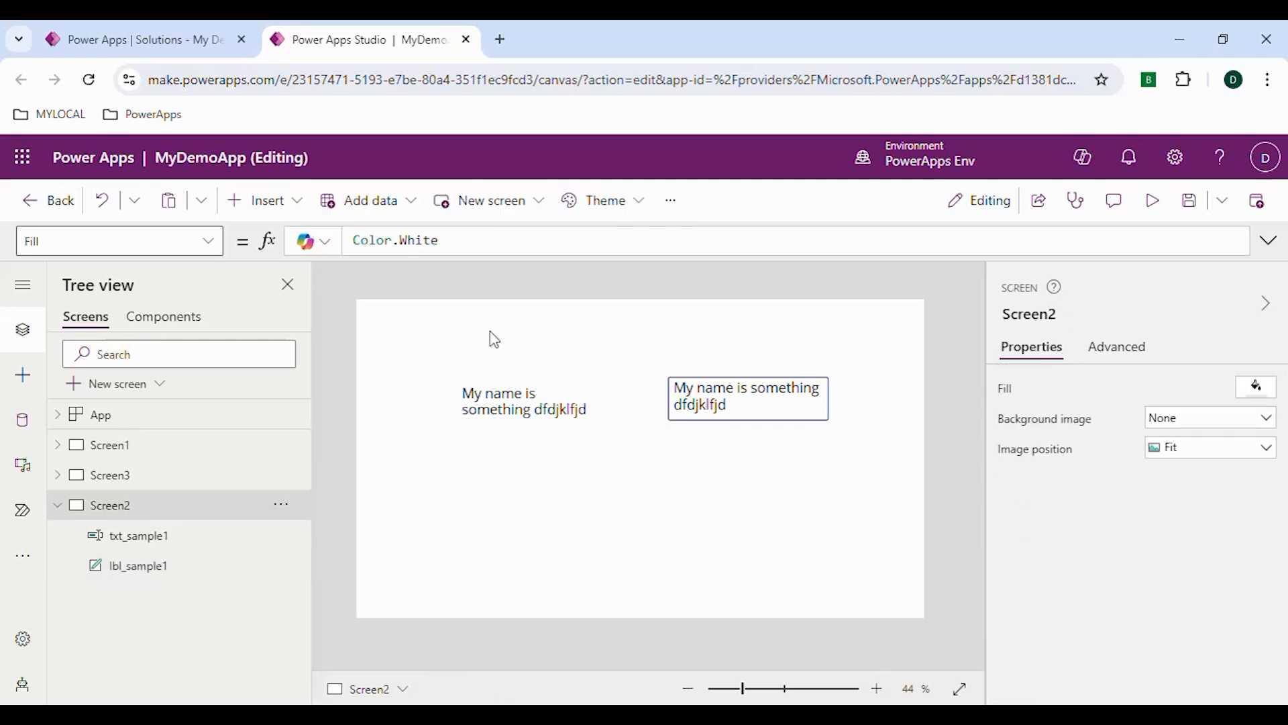
Insert a check box, move it below the label to about X 272, Y 412, and enlarge it to about 311 by 77
{"action": "left_click", "coordinate": [26, 376]}
{"action": "left_click", "coordinate": [196, 327]}
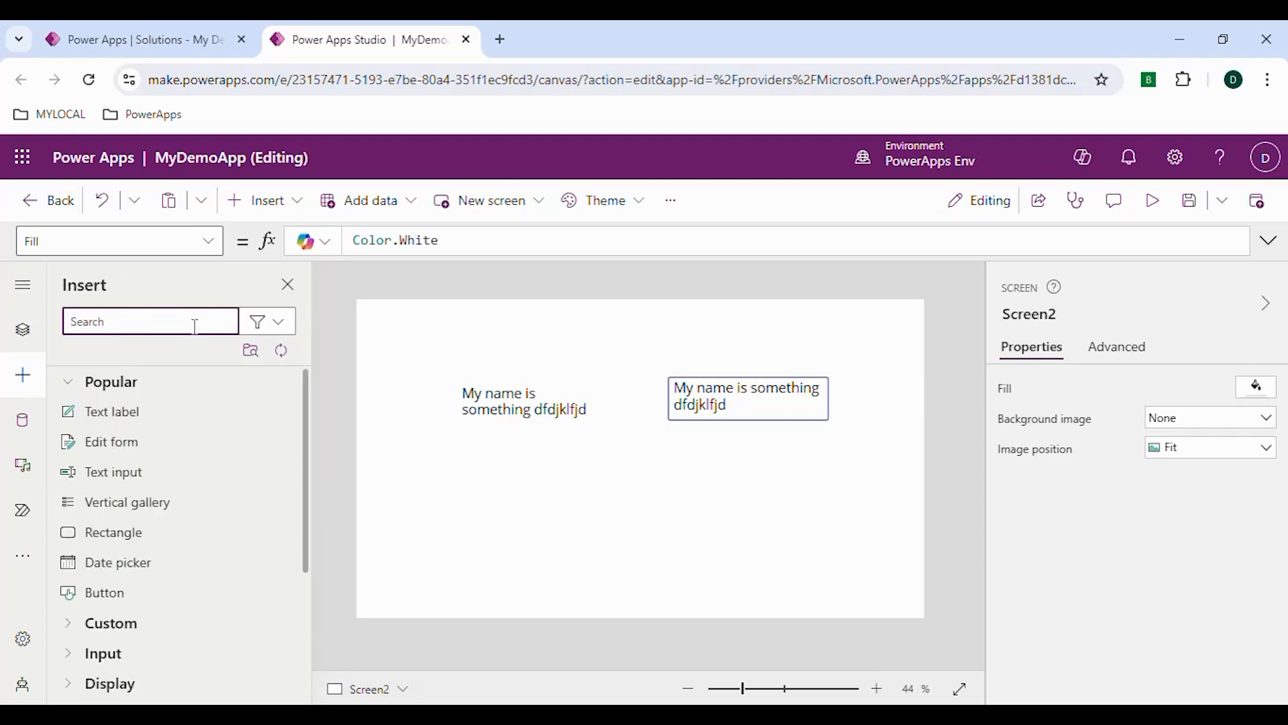
{"action": "type", "text": "check"}
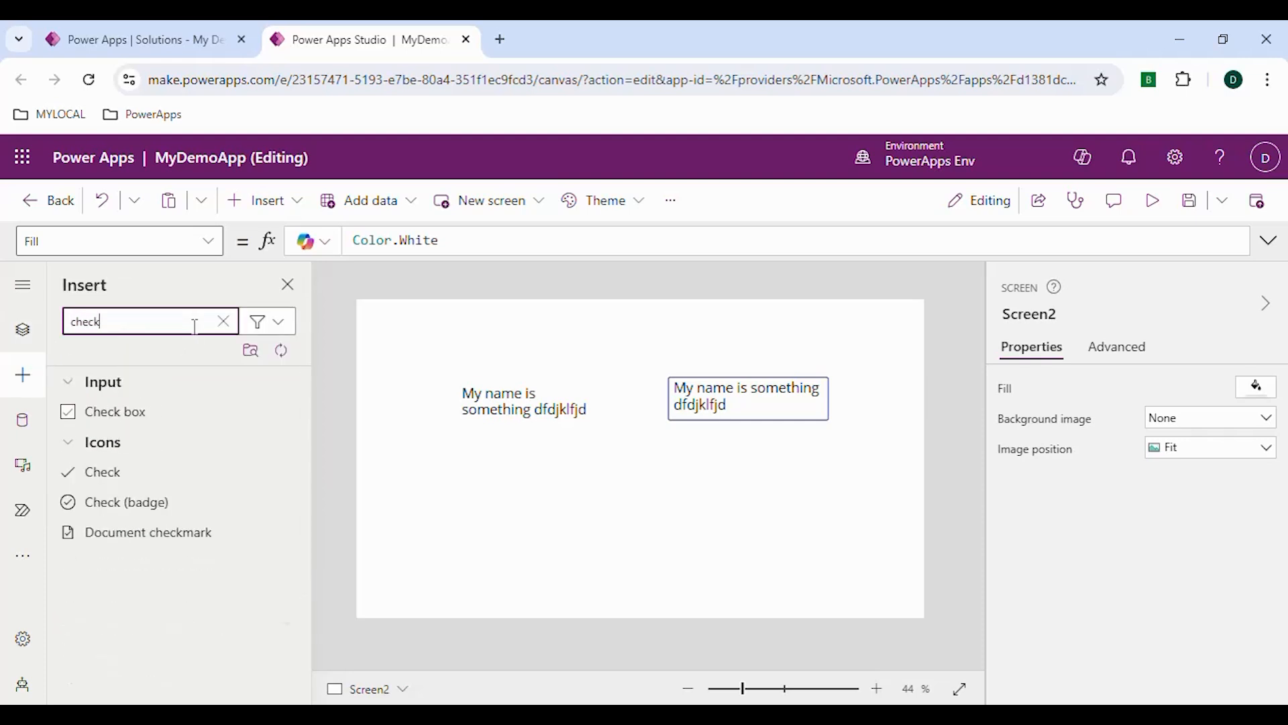
{"action": "left_click", "coordinate": [158, 421]}
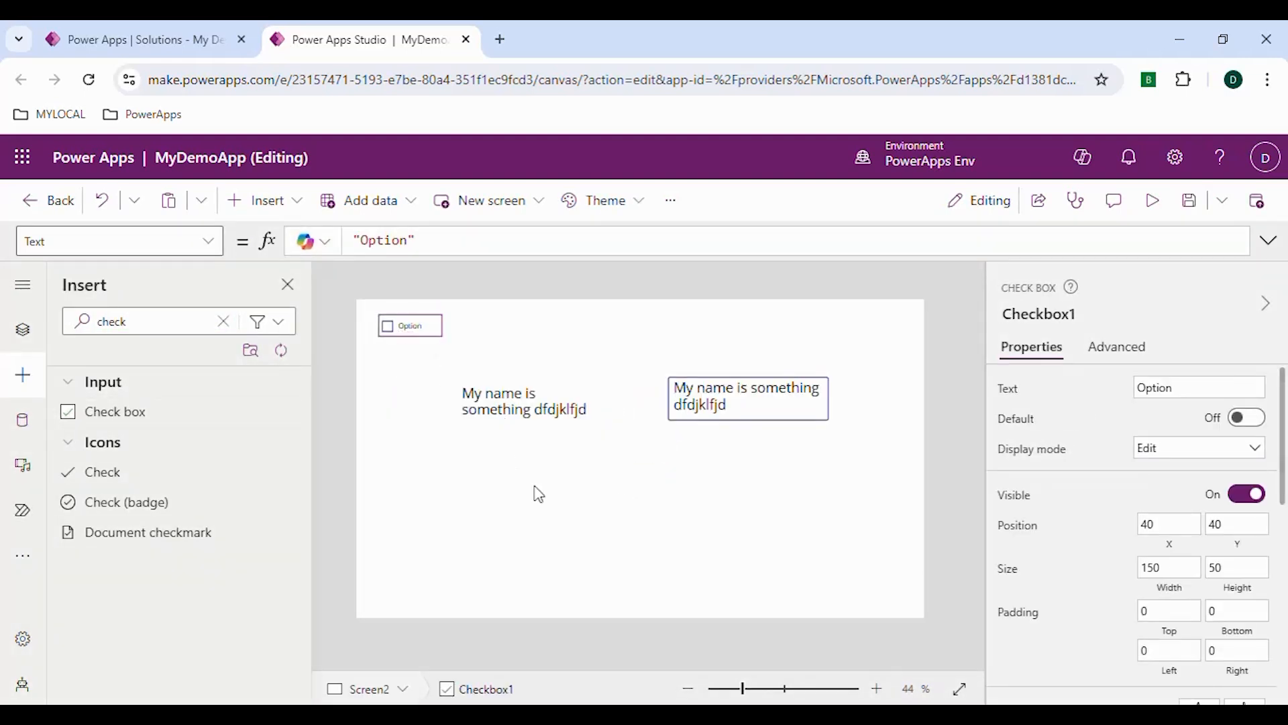
{"action": "left_click_drag", "start_coordinate": [554, 506], "coordinate": [497, 489]}
{"action": "left_click_drag", "start_coordinate": [558, 500], "coordinate": [599, 503]}
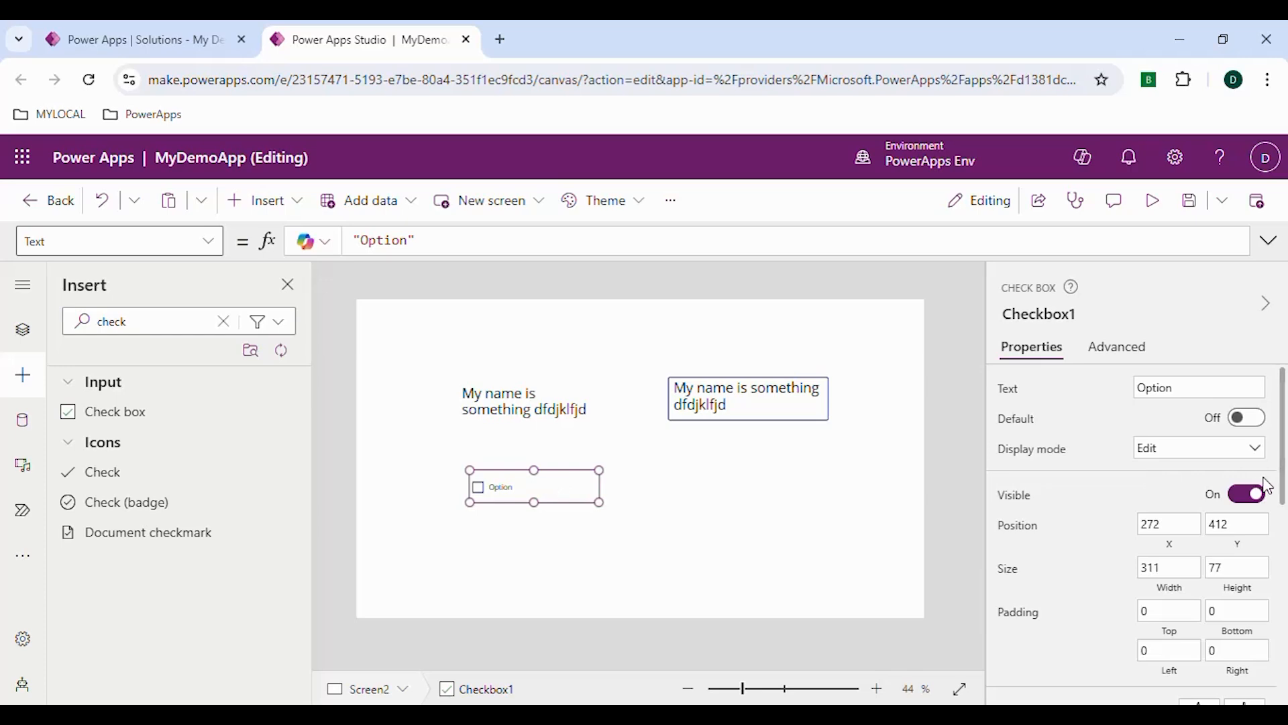
Set the font size of the check box to 25
{"action": "scroll", "coordinate": [1194, 480], "scroll_direction": "down", "scroll_amount": 2}
{"action": "scroll", "coordinate": [1186, 484], "scroll_direction": "down", "scroll_amount": 2}
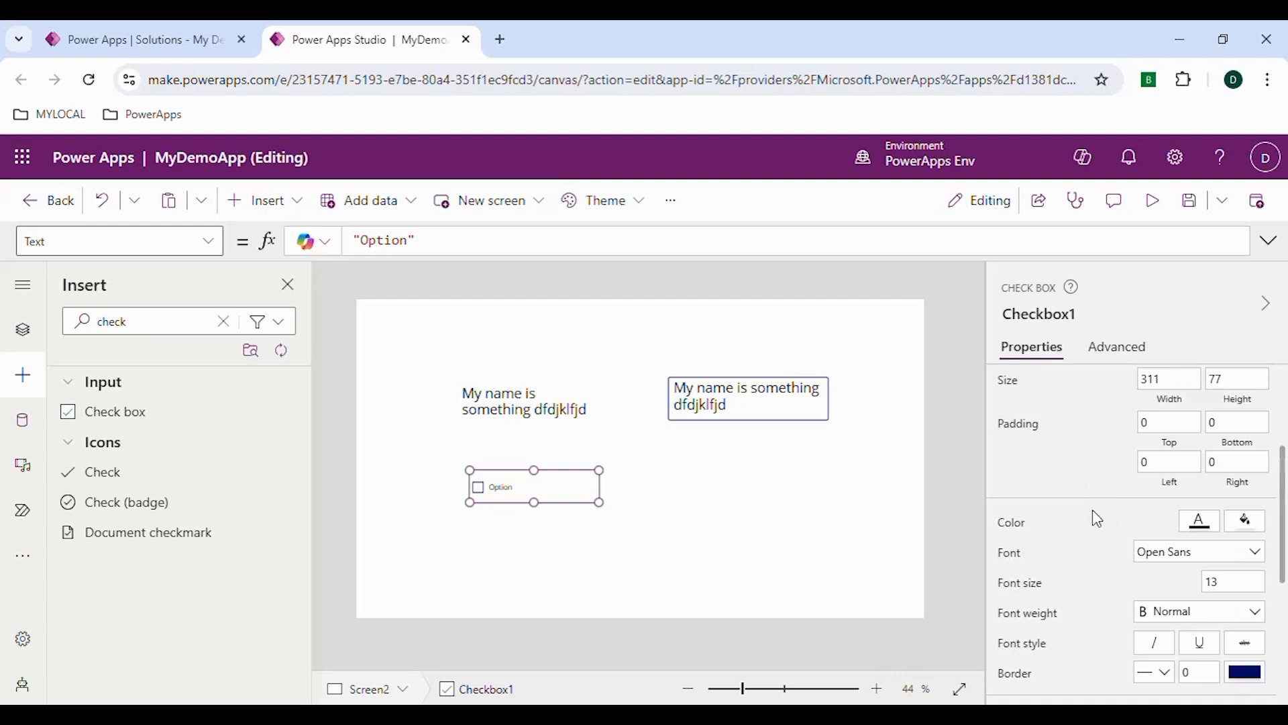
{"action": "left_click", "coordinate": [1231, 583]}
{"action": "key", "text": "Return"}
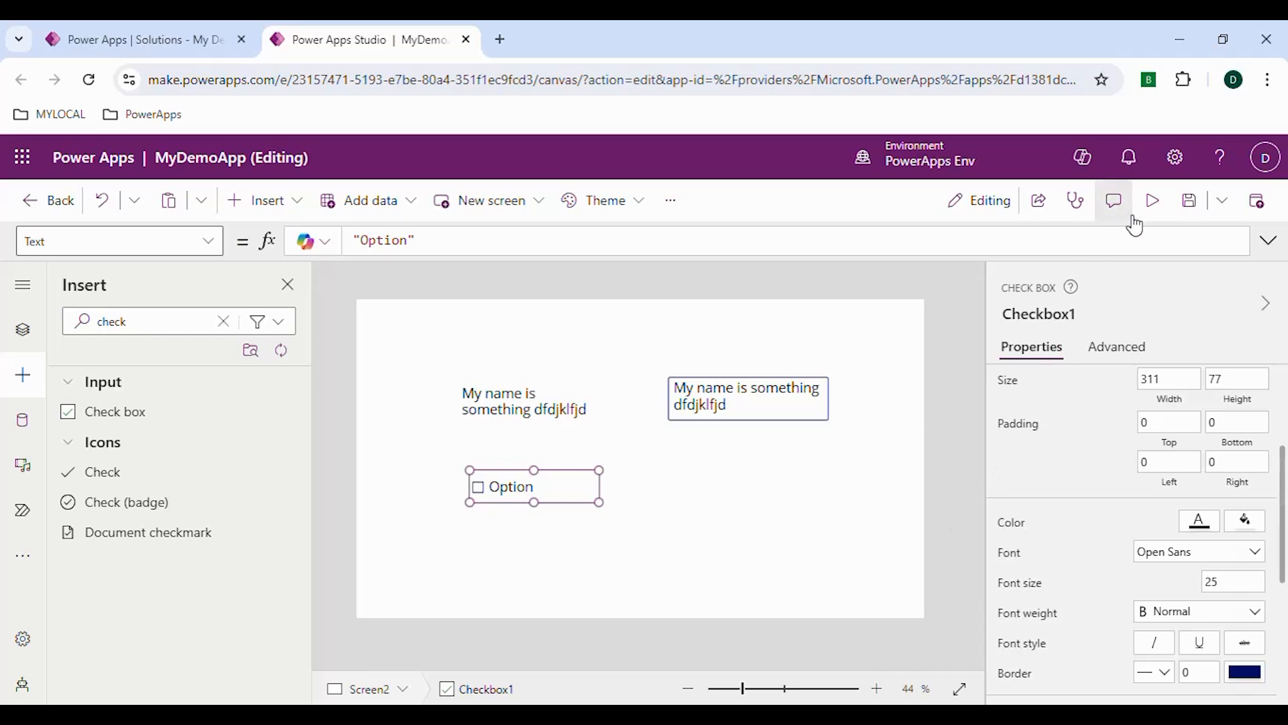
Preview the app and test the Option check box by ticking it and clearing it again
{"action": "left_click", "coordinate": [1154, 204]}
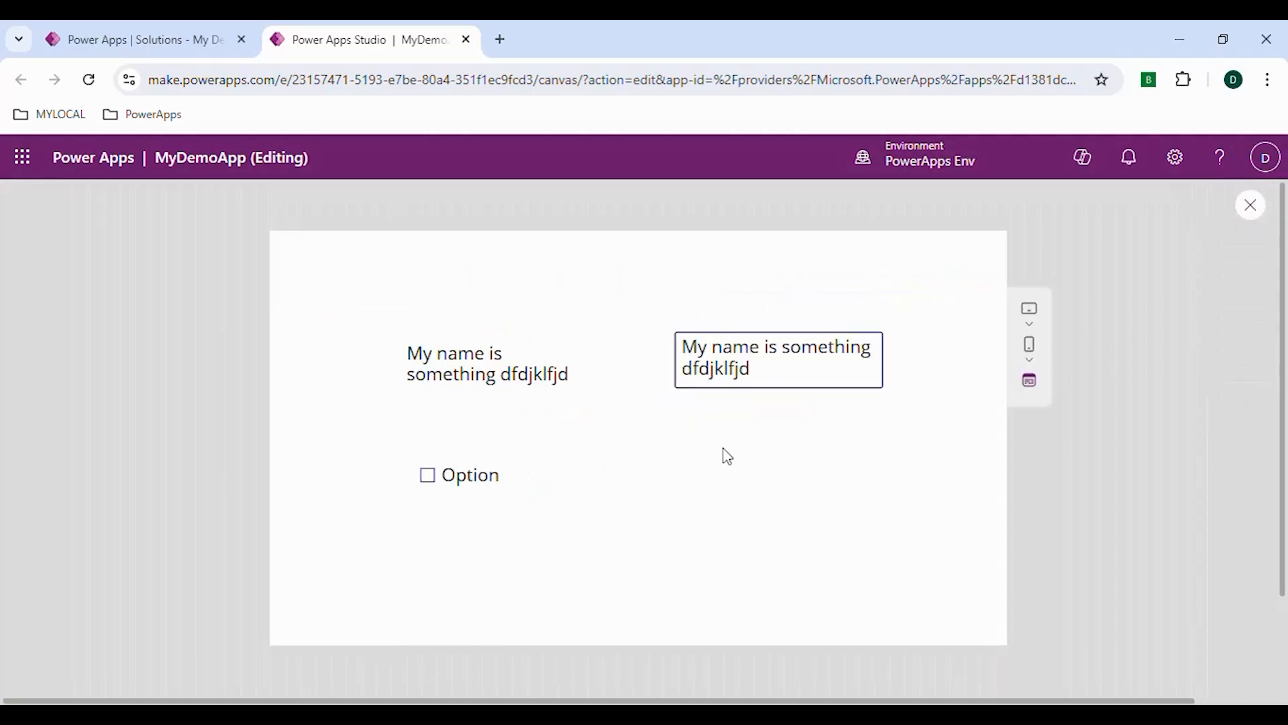
{"action": "left_click", "coordinate": [427, 480]}
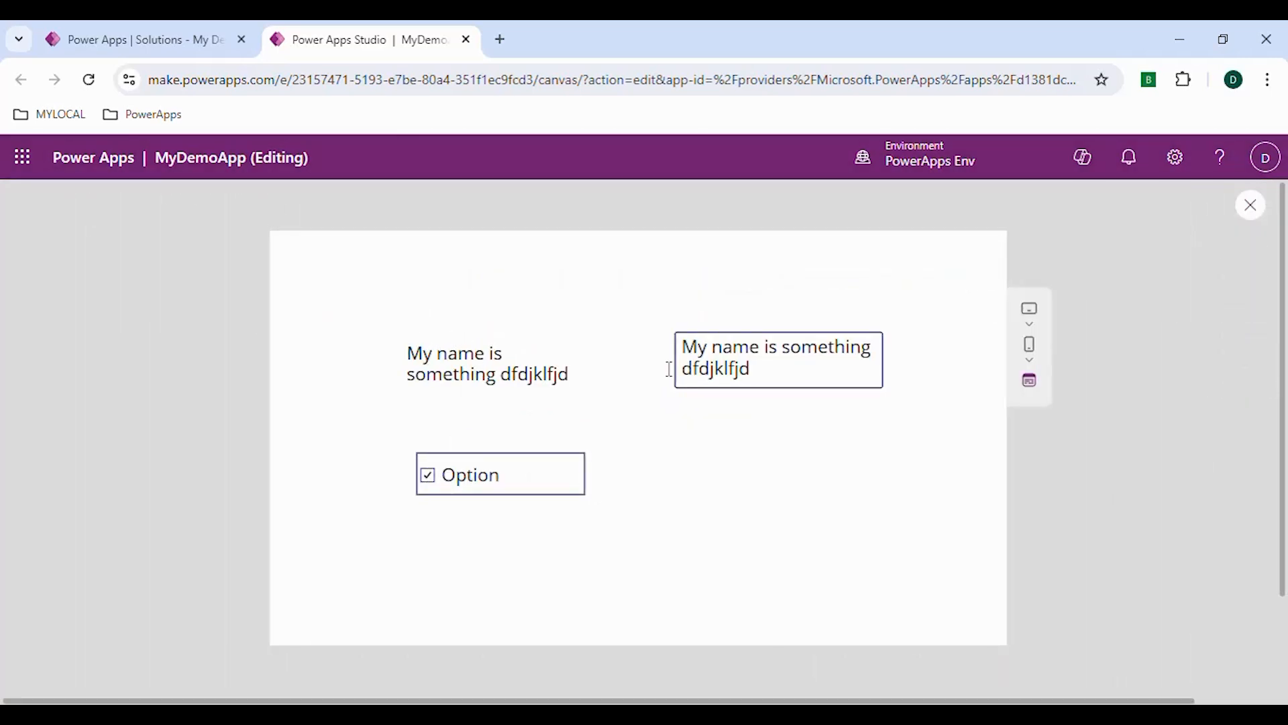
{"action": "left_click", "coordinate": [799, 365]}
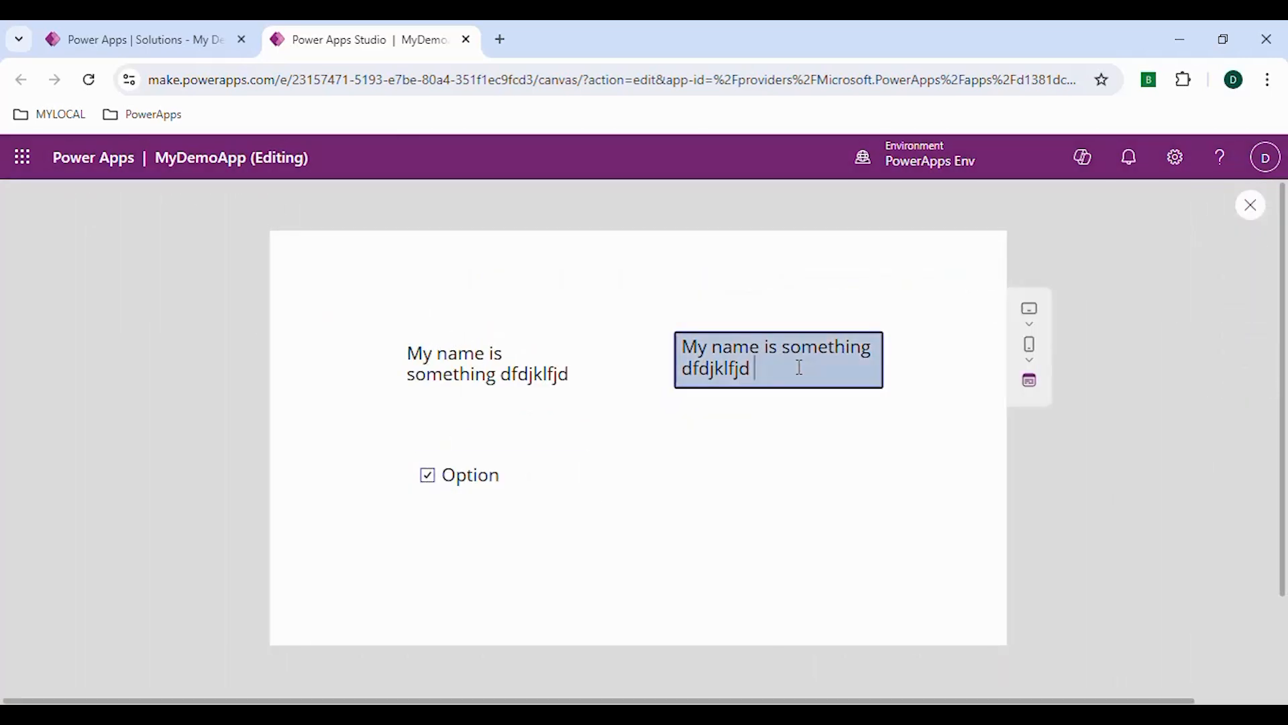
{"action": "left_click", "coordinate": [422, 350]}
{"action": "left_click", "coordinate": [427, 476]}
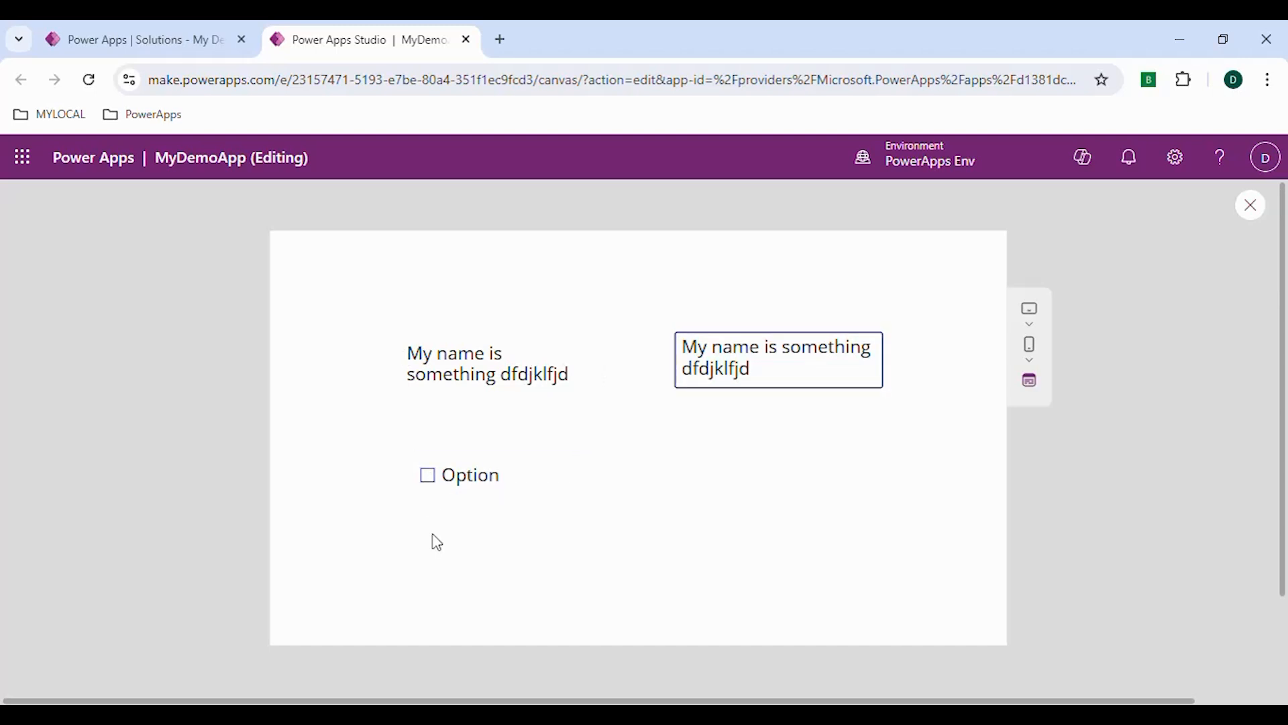
Tick the Option check box in the preview and close the preview
{"action": "left_click", "coordinate": [429, 481]}
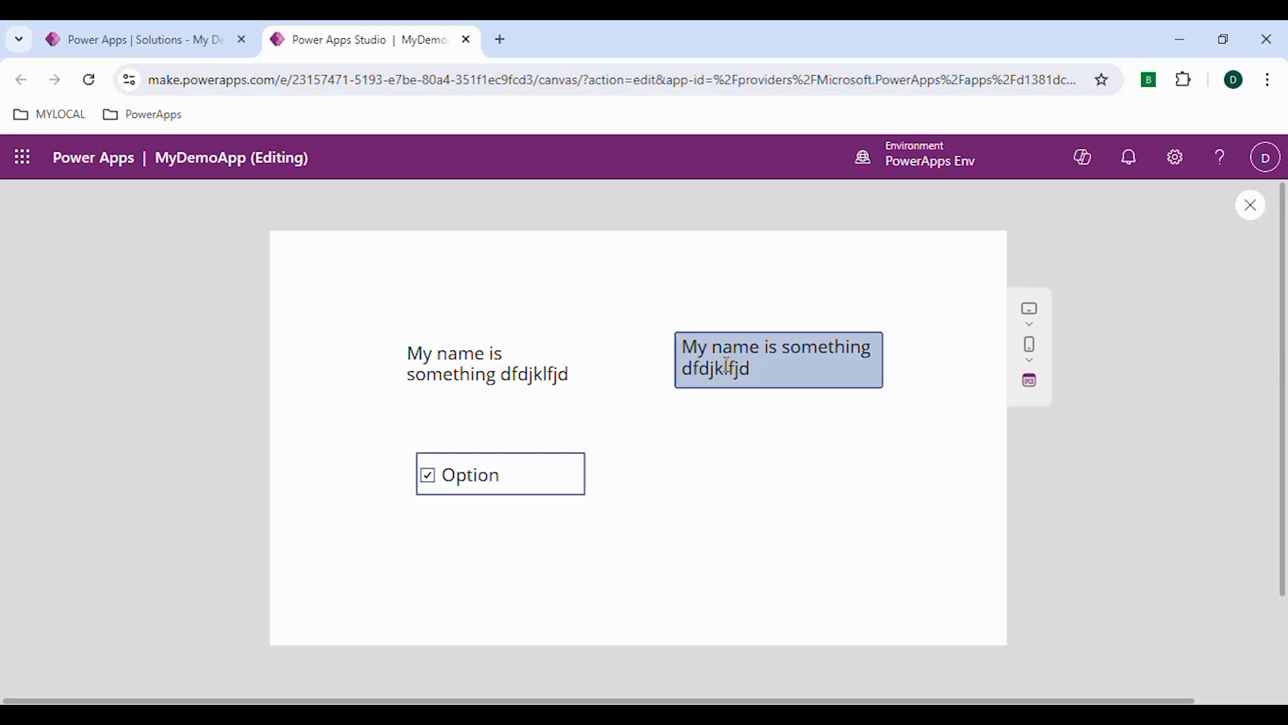
{"action": "left_click", "coordinate": [1248, 216]}
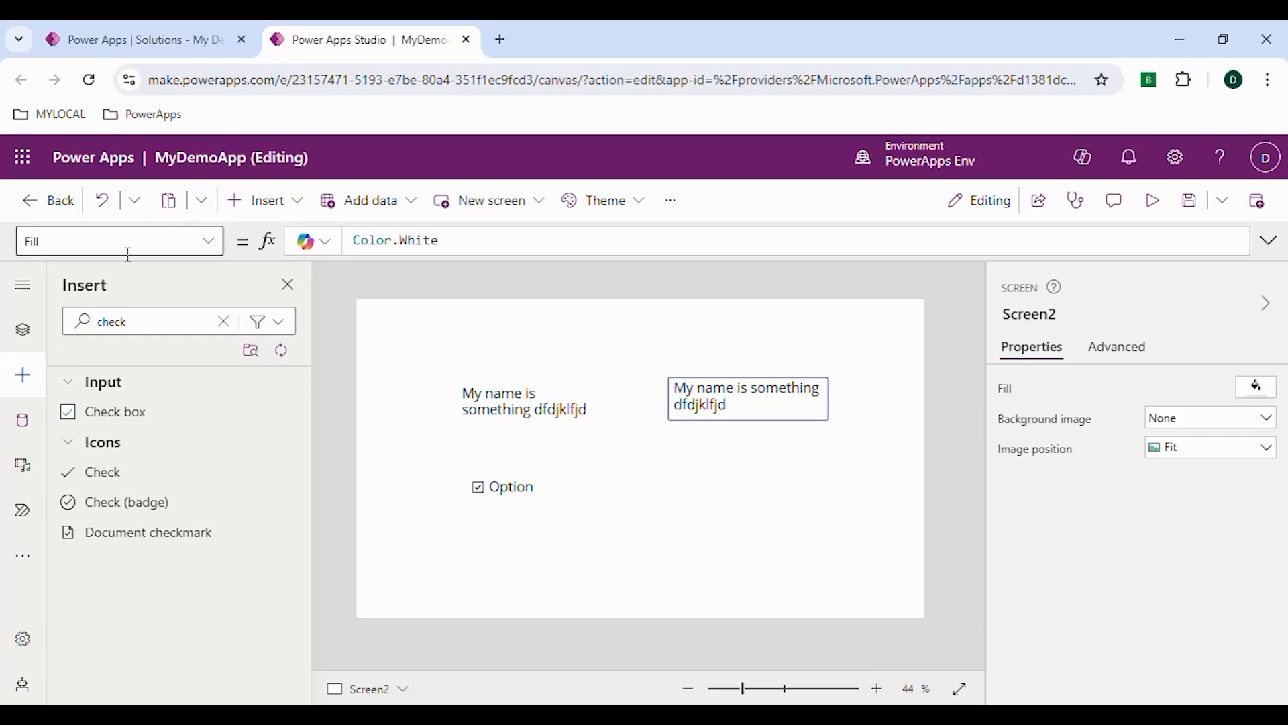
Insert a button below the text input at about X 783, Y 412, with a size of about 353 by 141
{"action": "left_click", "coordinate": [23, 374]}
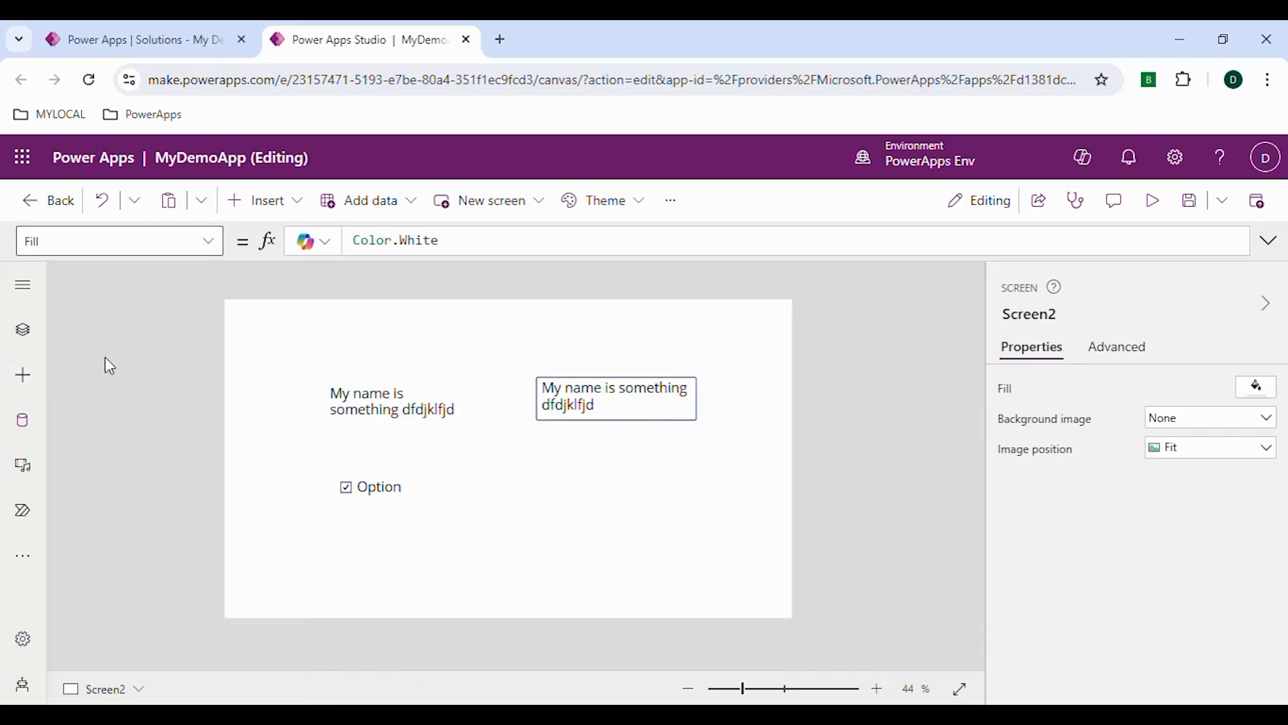
{"action": "left_click", "coordinate": [23, 374]}
{"action": "left_click", "coordinate": [180, 323]}
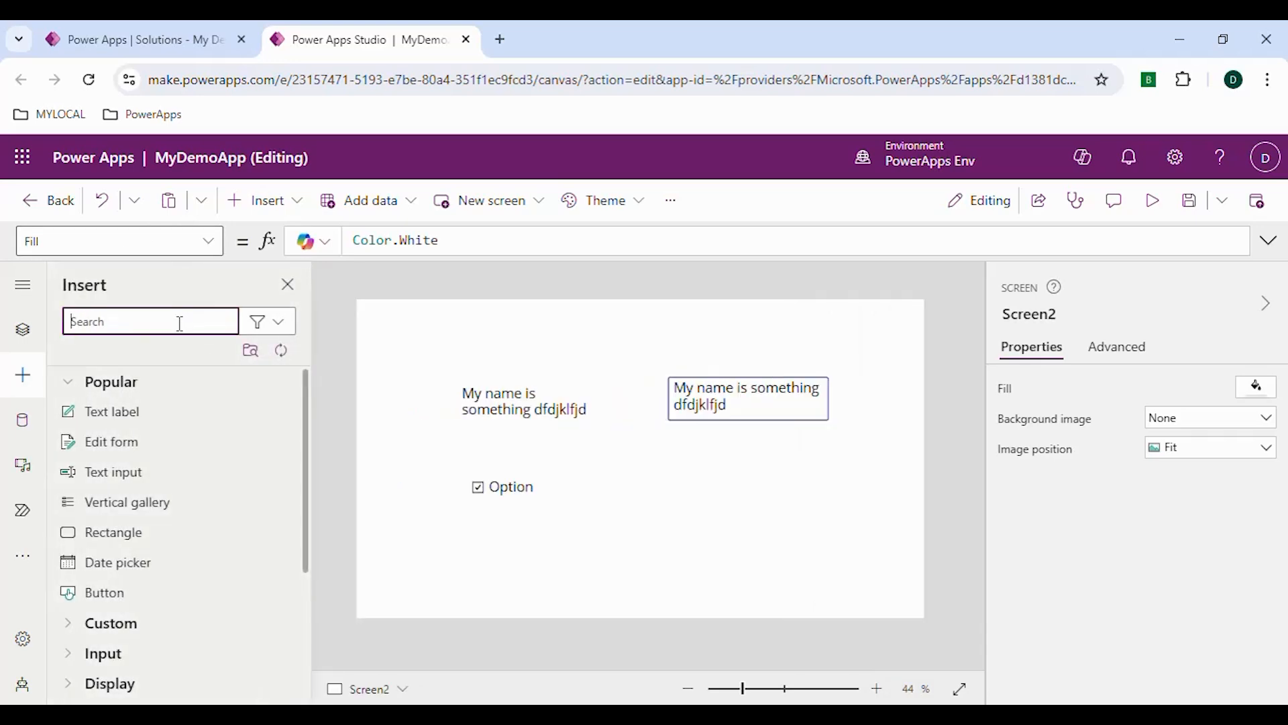
{"action": "type", "text": "button"}
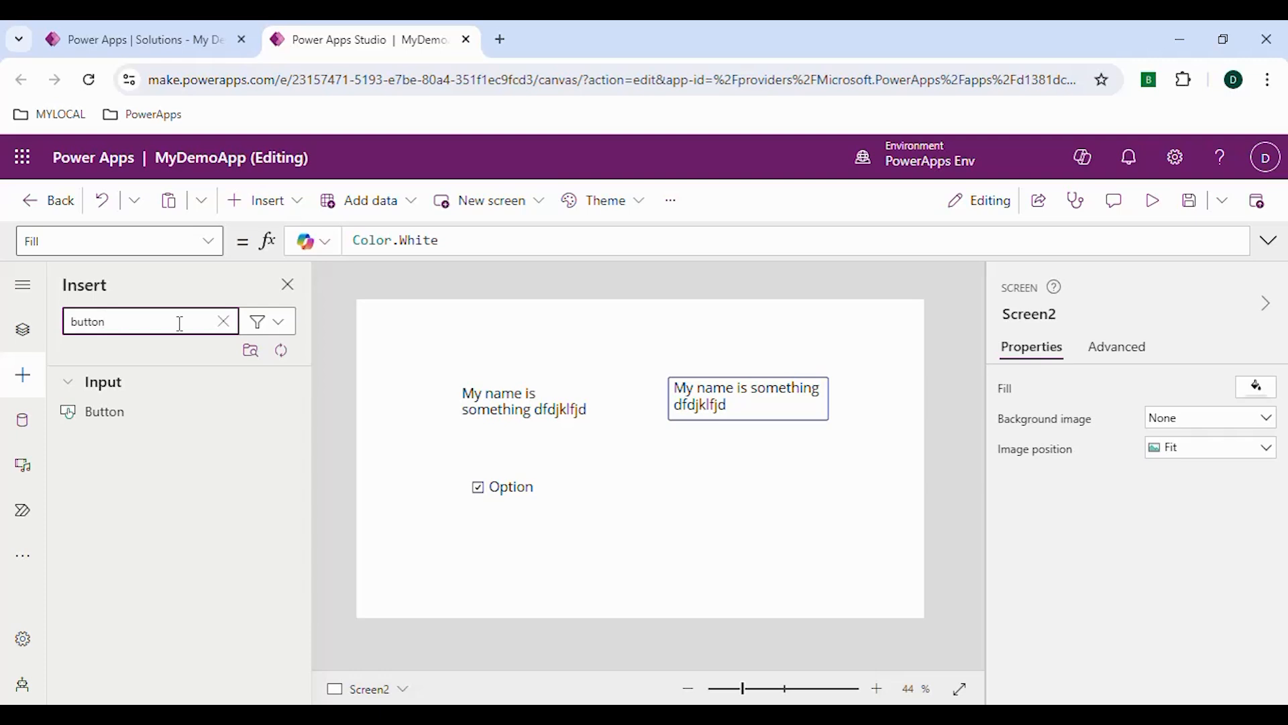
{"action": "left_click", "coordinate": [108, 410]}
Set the font size of the new button to 25
{"action": "scroll", "coordinate": [1073, 535], "scroll_direction": "down", "scroll_amount": 3}
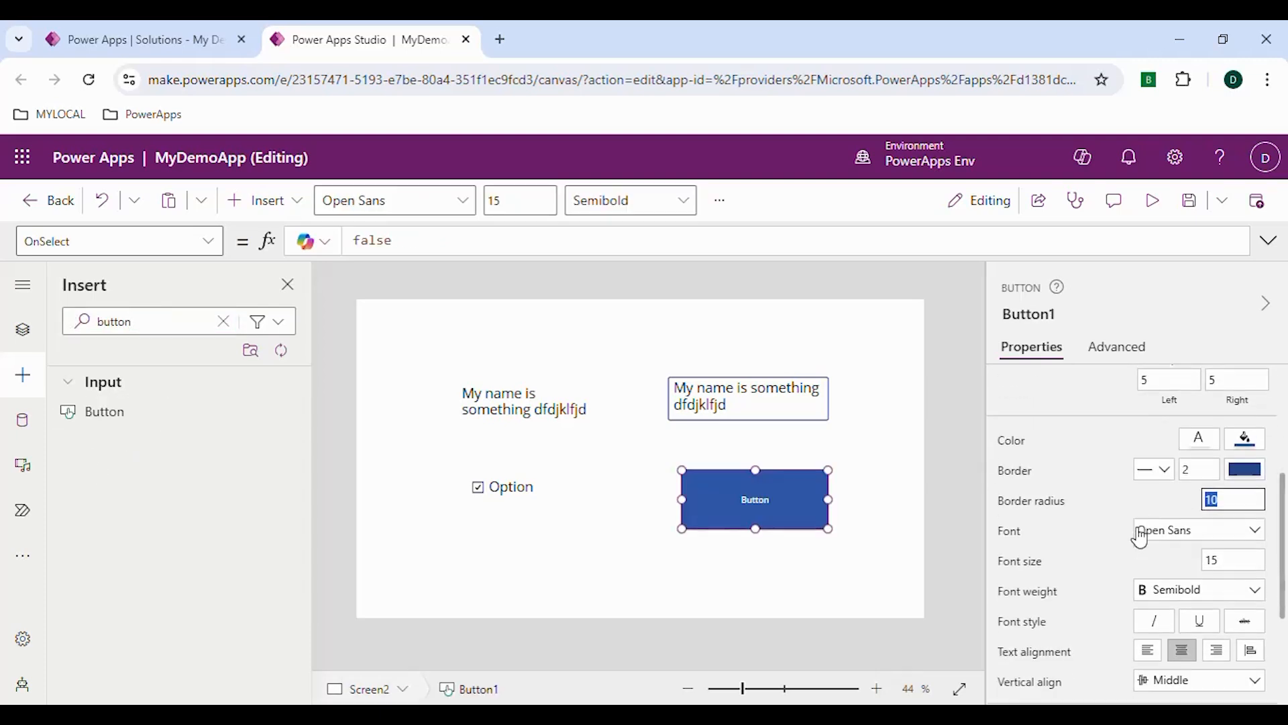
{"action": "scroll", "coordinate": [1139, 537], "scroll_direction": "up", "scroll_amount": 4}
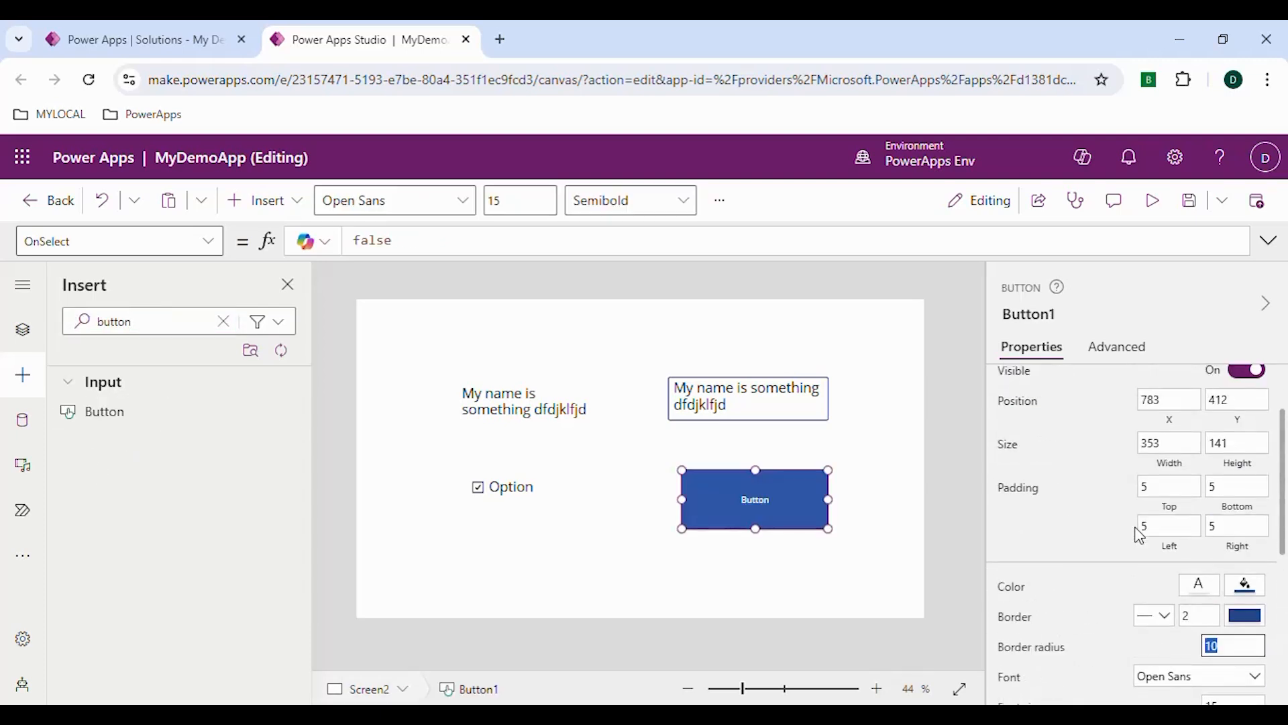
{"action": "scroll", "coordinate": [1140, 571], "scroll_direction": "up", "scroll_amount": 2}
{"action": "scroll", "coordinate": [1144, 557], "scroll_direction": "down", "scroll_amount": 3}
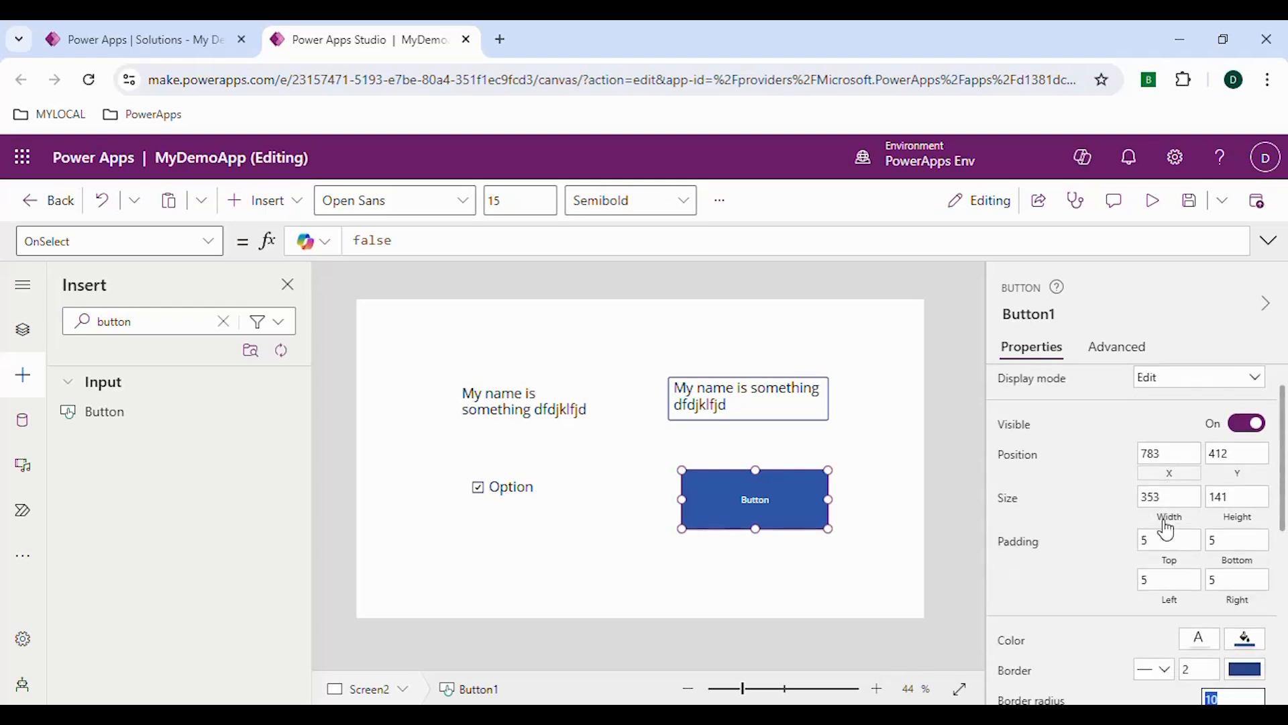
{"action": "scroll", "coordinate": [1122, 526], "scroll_direction": "down", "scroll_amount": 1}
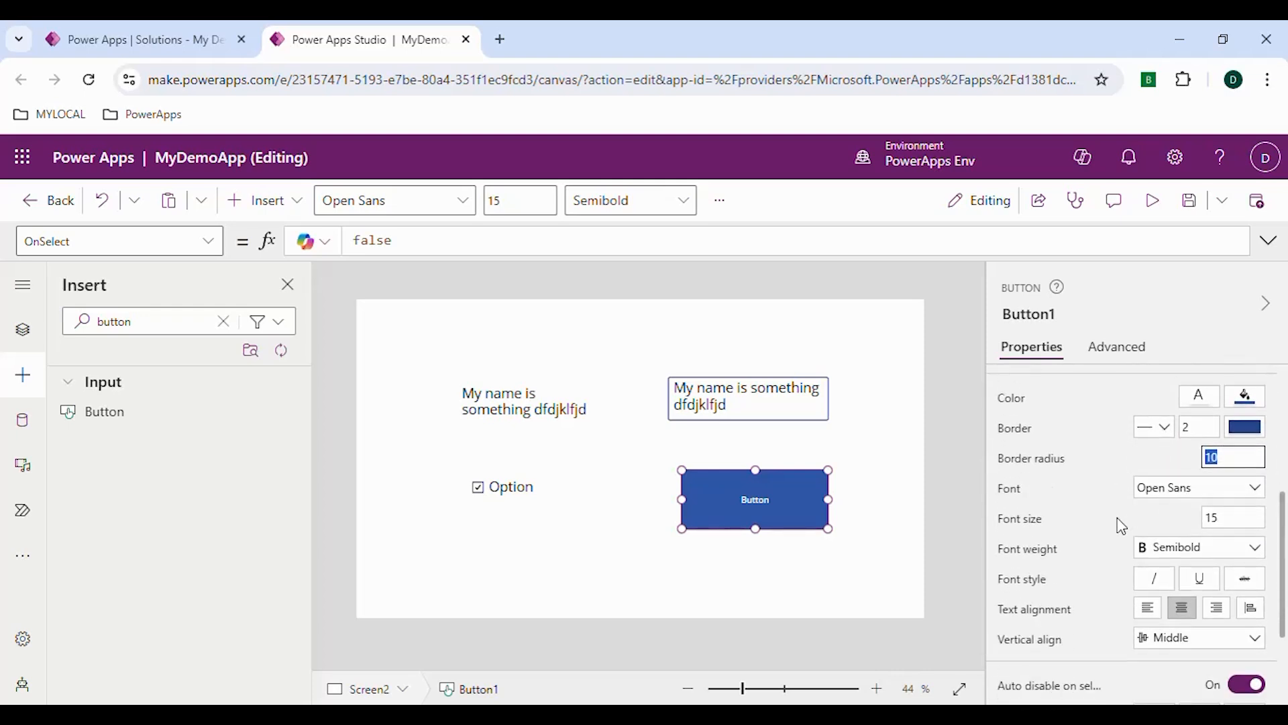
{"action": "left_click", "coordinate": [1235, 520]}
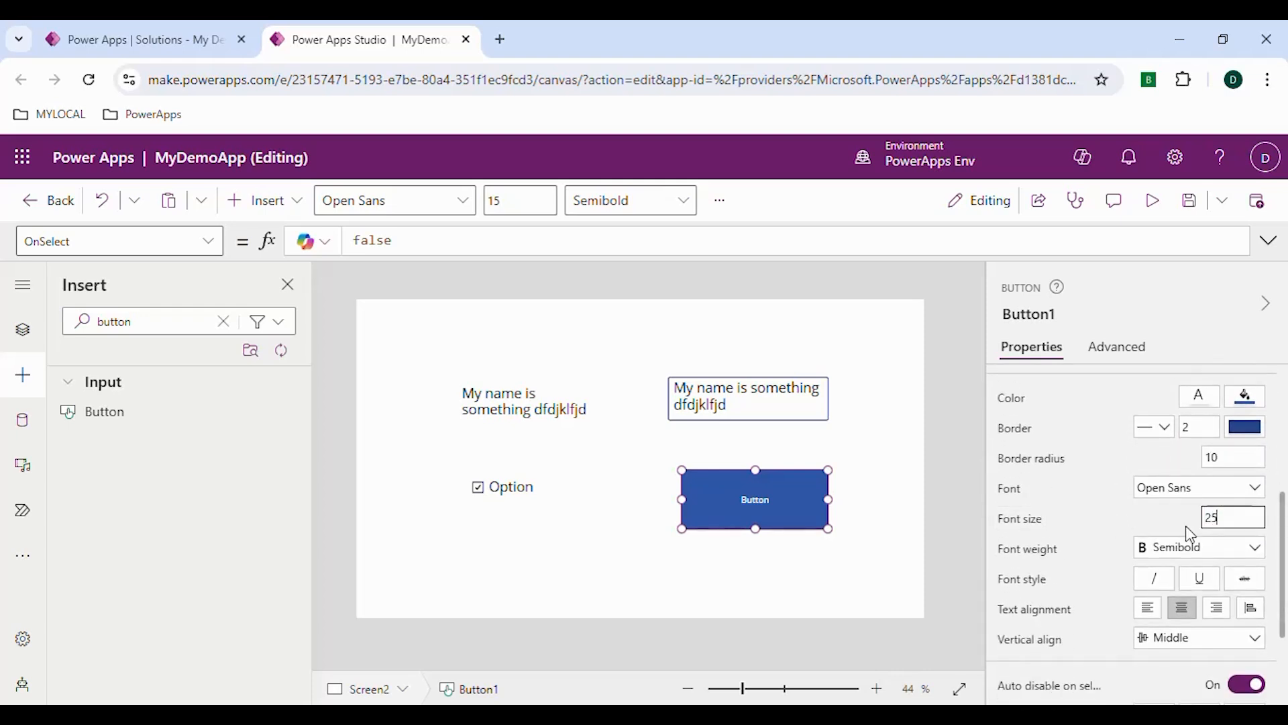
{"action": "left_click", "coordinate": [1158, 530]}
Rename the check box control to chk_enabled
{"action": "left_click", "coordinate": [525, 495]}
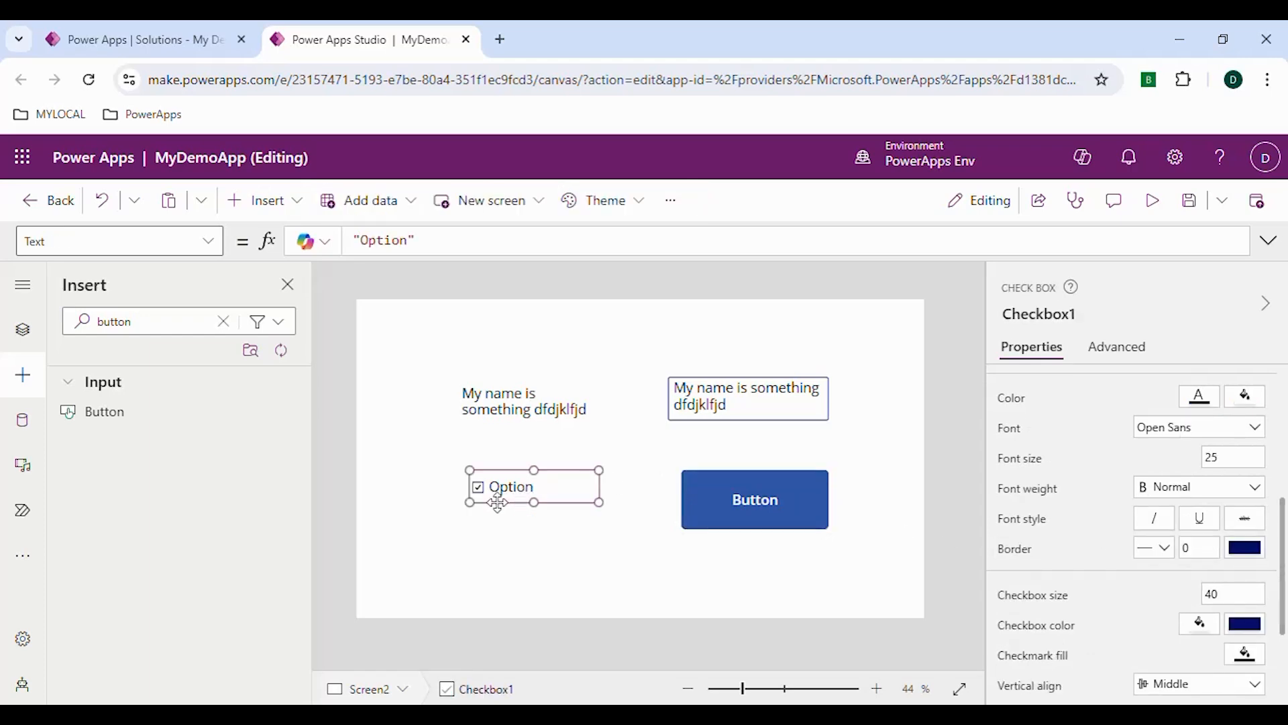
{"action": "left_click", "coordinate": [1088, 327]}
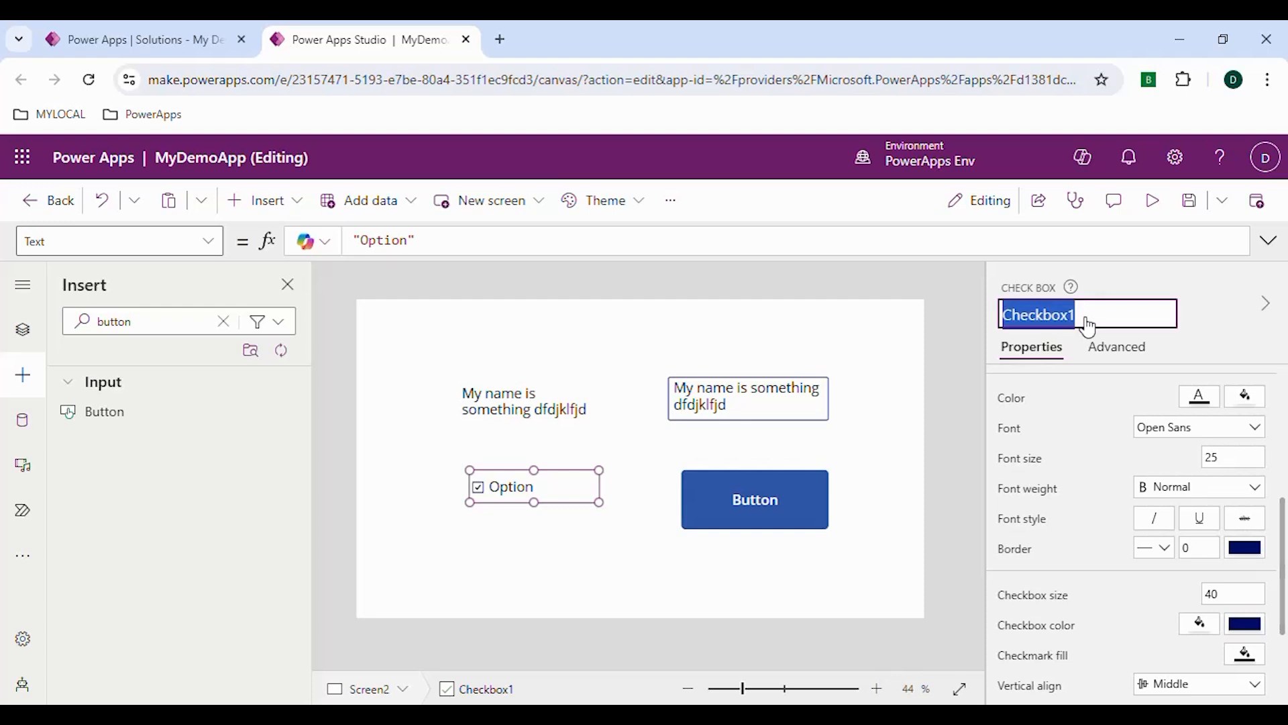
{"action": "type", "text": "lbl"}
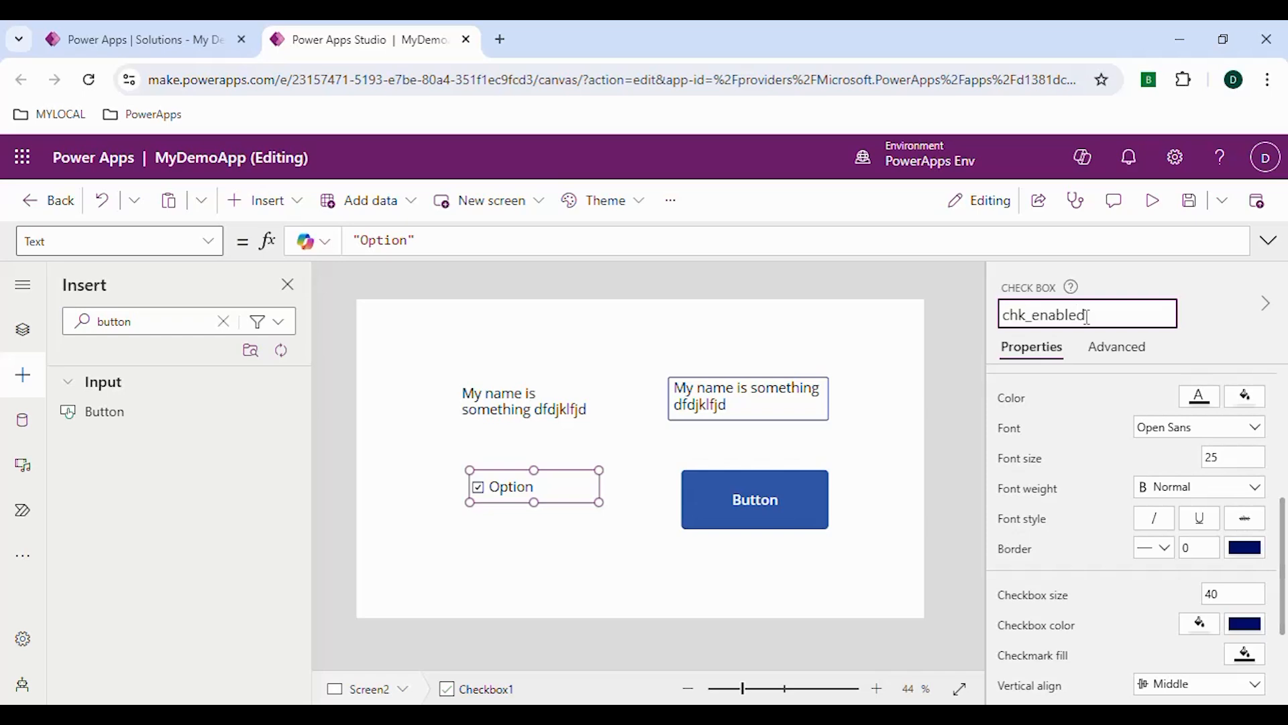
{"action": "left_click", "coordinate": [1223, 340]}
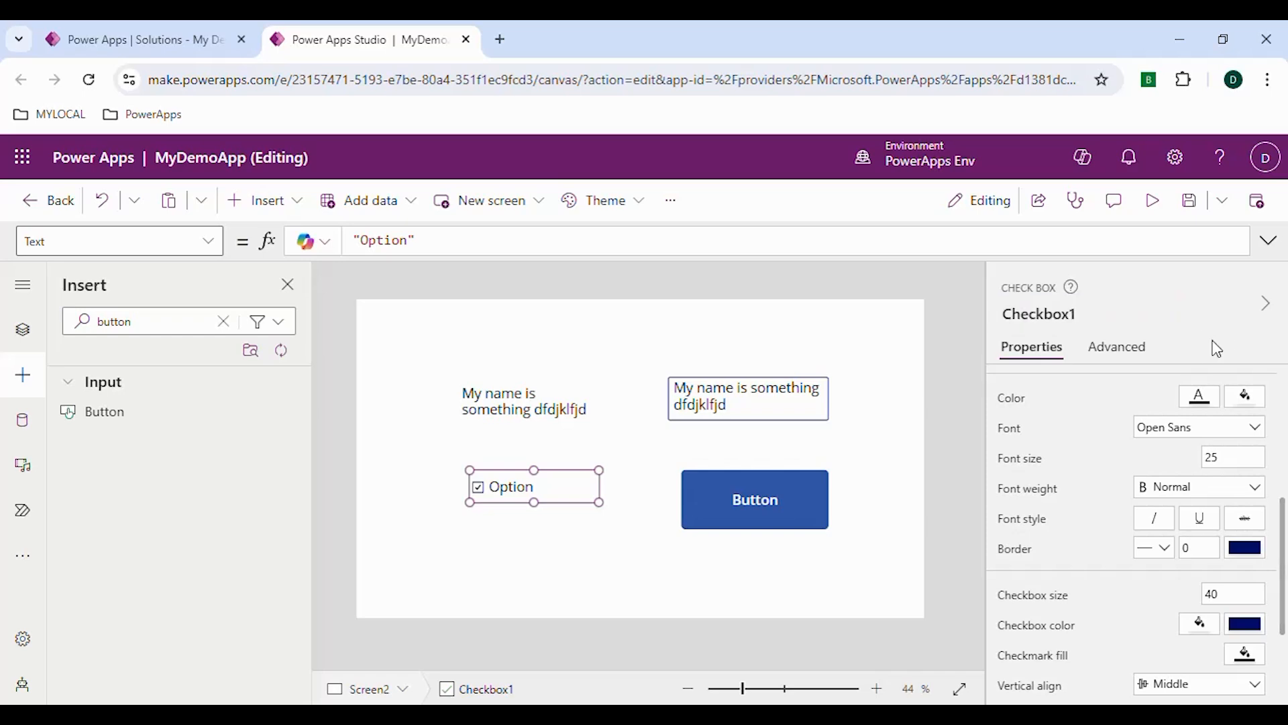
Rename the button control to btn_clickevent
{"action": "left_click", "coordinate": [756, 495]}
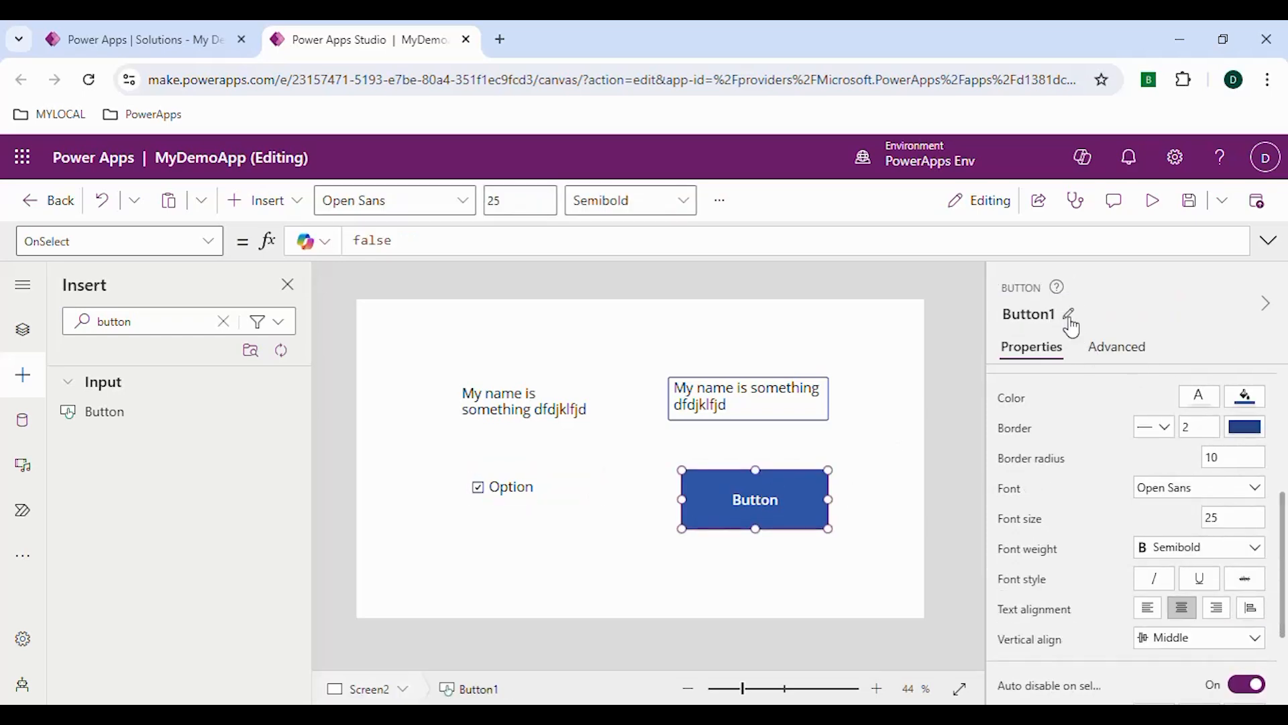
{"action": "left_click", "coordinate": [1069, 321]}
{"action": "type", "text": "btn_"}
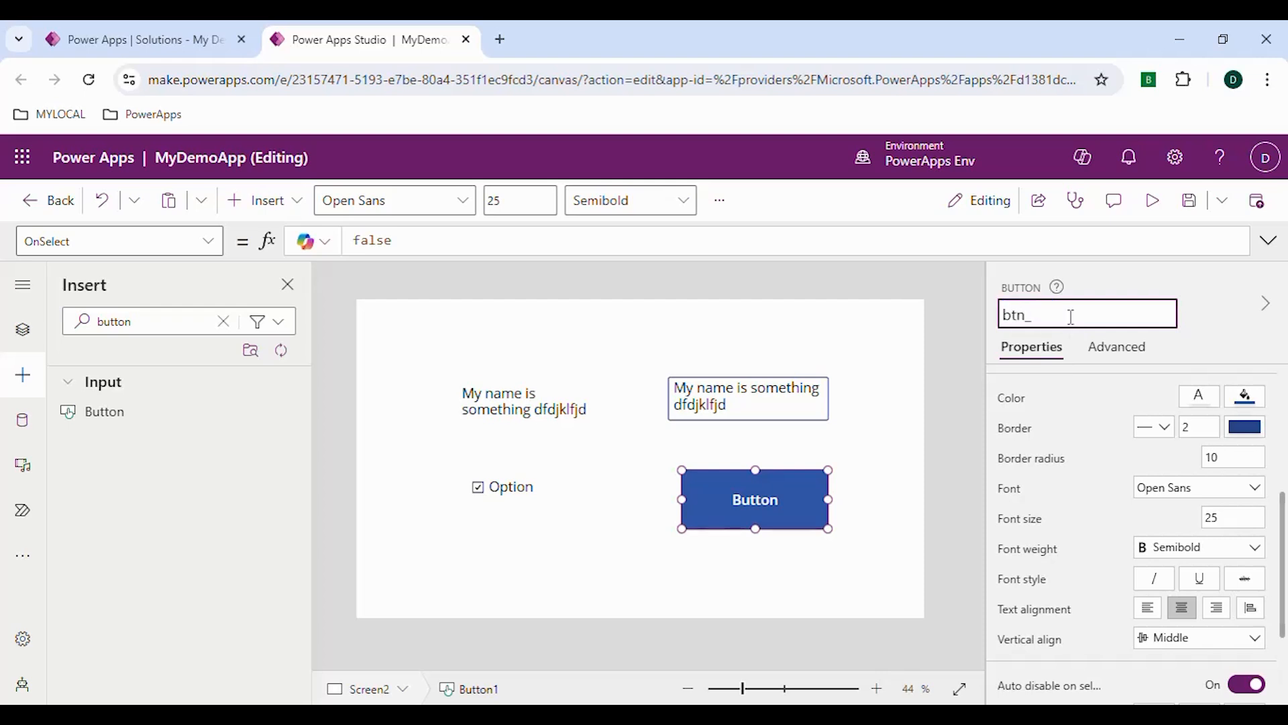
{"action": "type", "text": "click"}
{"action": "type", "text": "eyen"}
{"action": "type", "text": "t"}
{"action": "key", "text": "Return"}
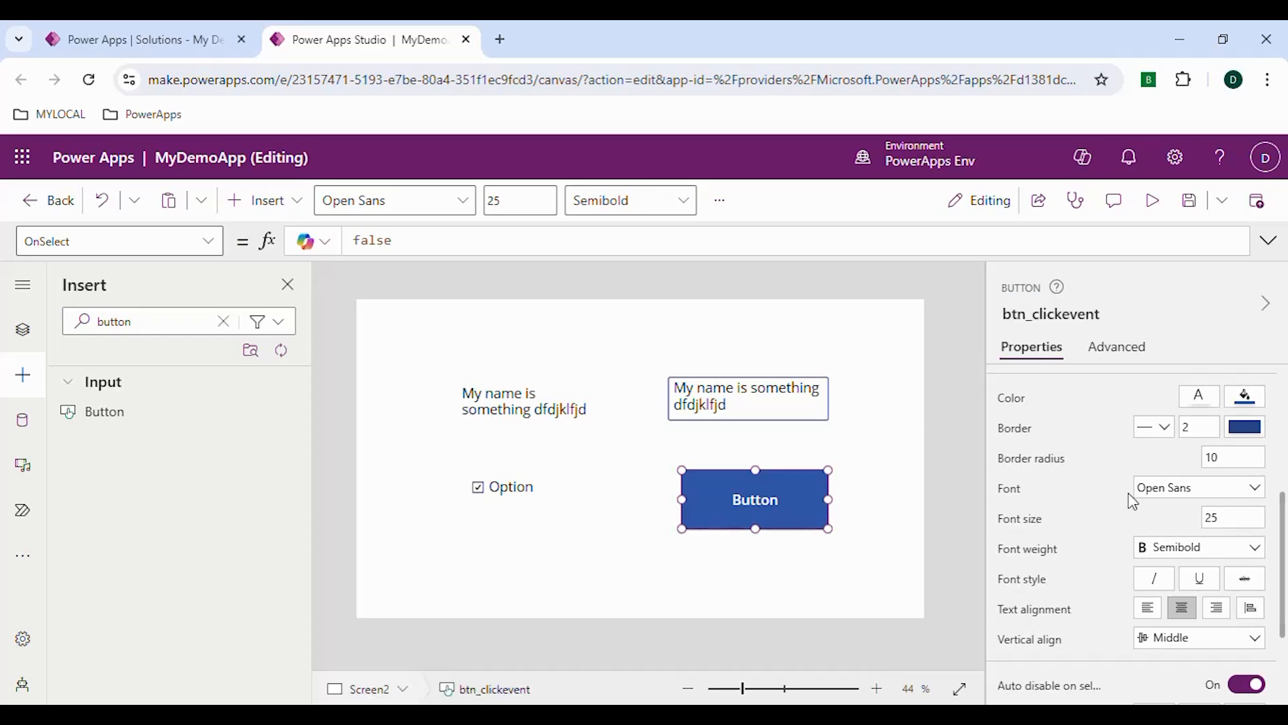
Change the text of btn_clickevent to Submit
{"action": "scroll", "coordinate": [1133, 501], "scroll_direction": "up", "scroll_amount": 5}
{"action": "left_click_drag", "start_coordinate": [1172, 388], "coordinate": [1134, 400]}
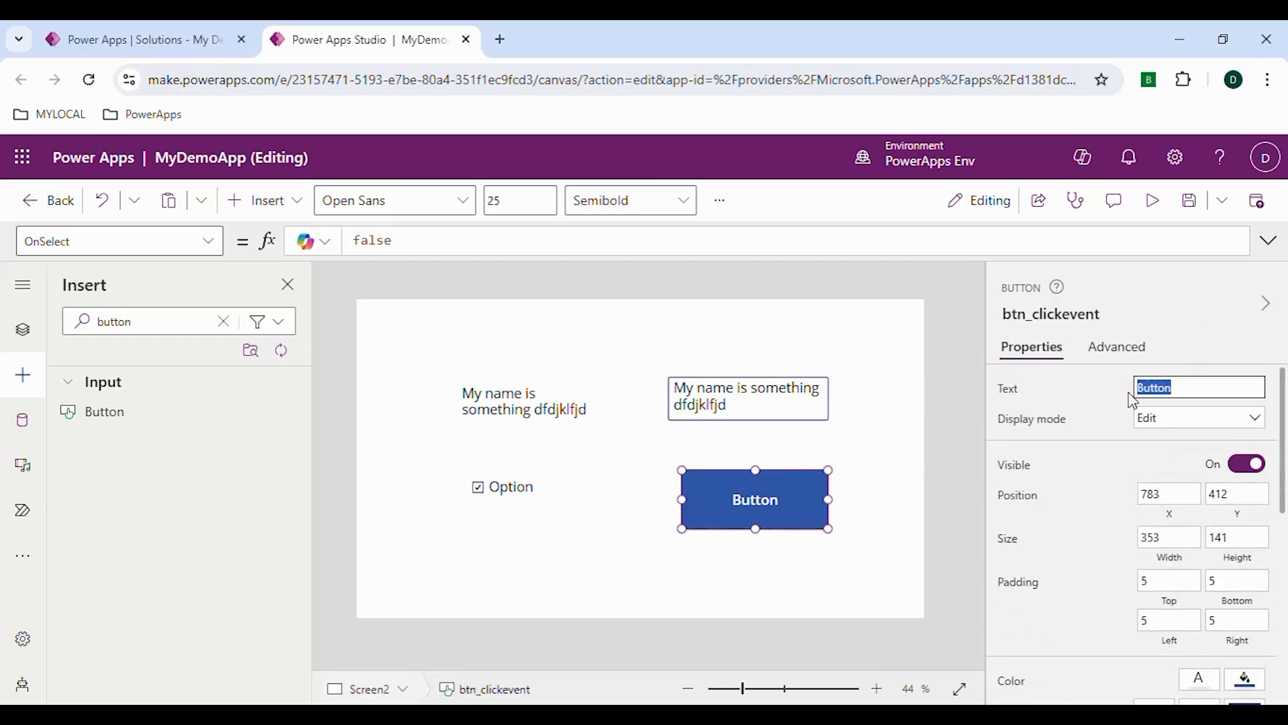
{"action": "type", "text": "Submit"}
{"action": "left_click", "coordinate": [1104, 395]}
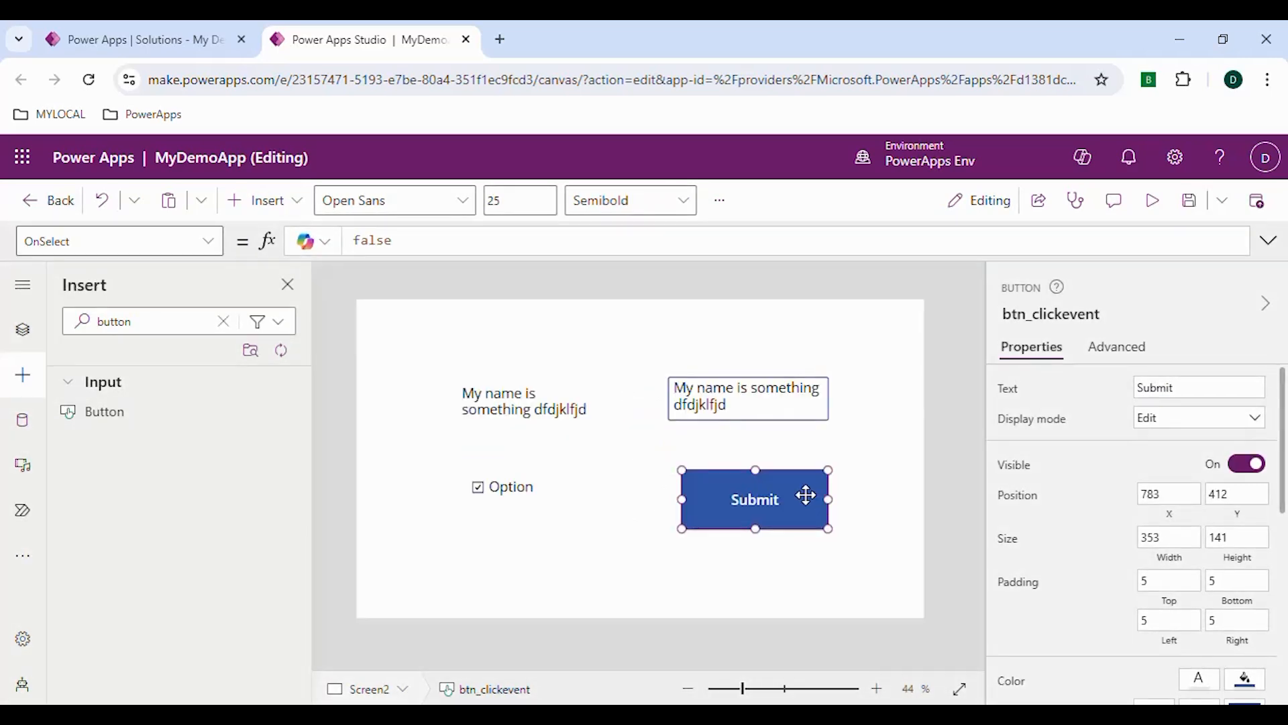
Check the control names of the check box, the label and the text input one after another
{"action": "left_click", "coordinate": [530, 498]}
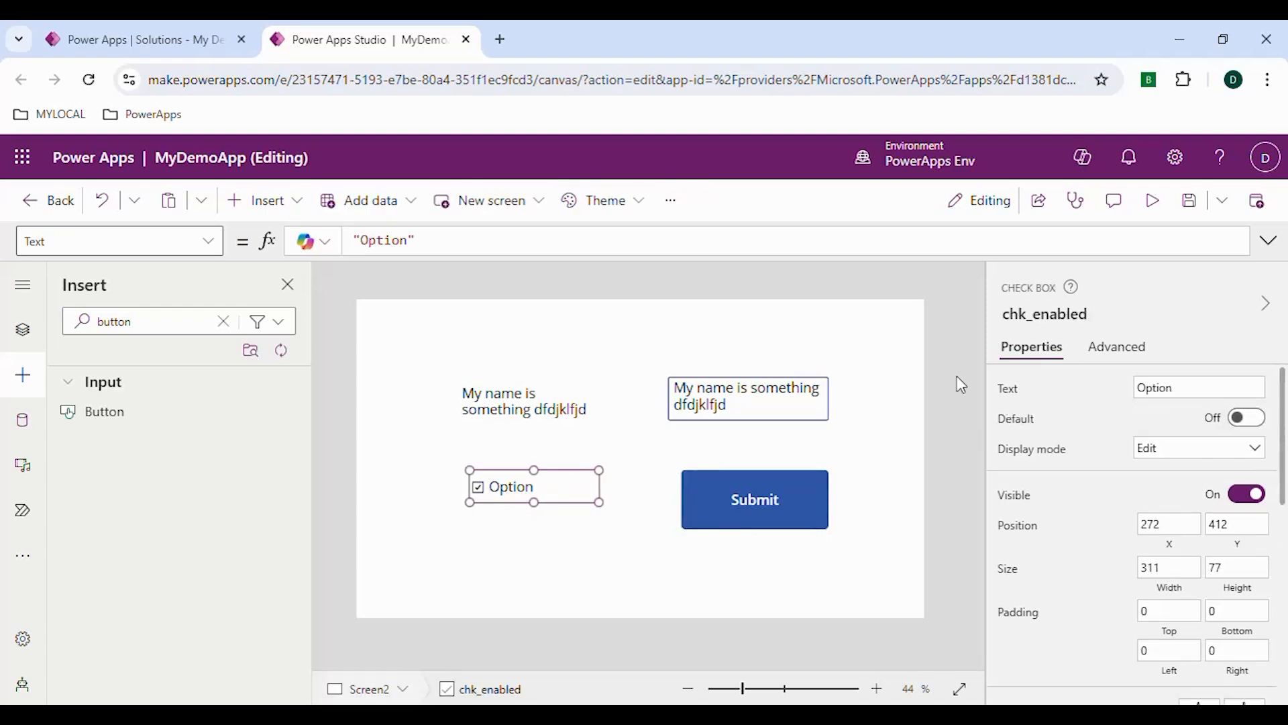
{"action": "left_click", "coordinate": [1037, 313]}
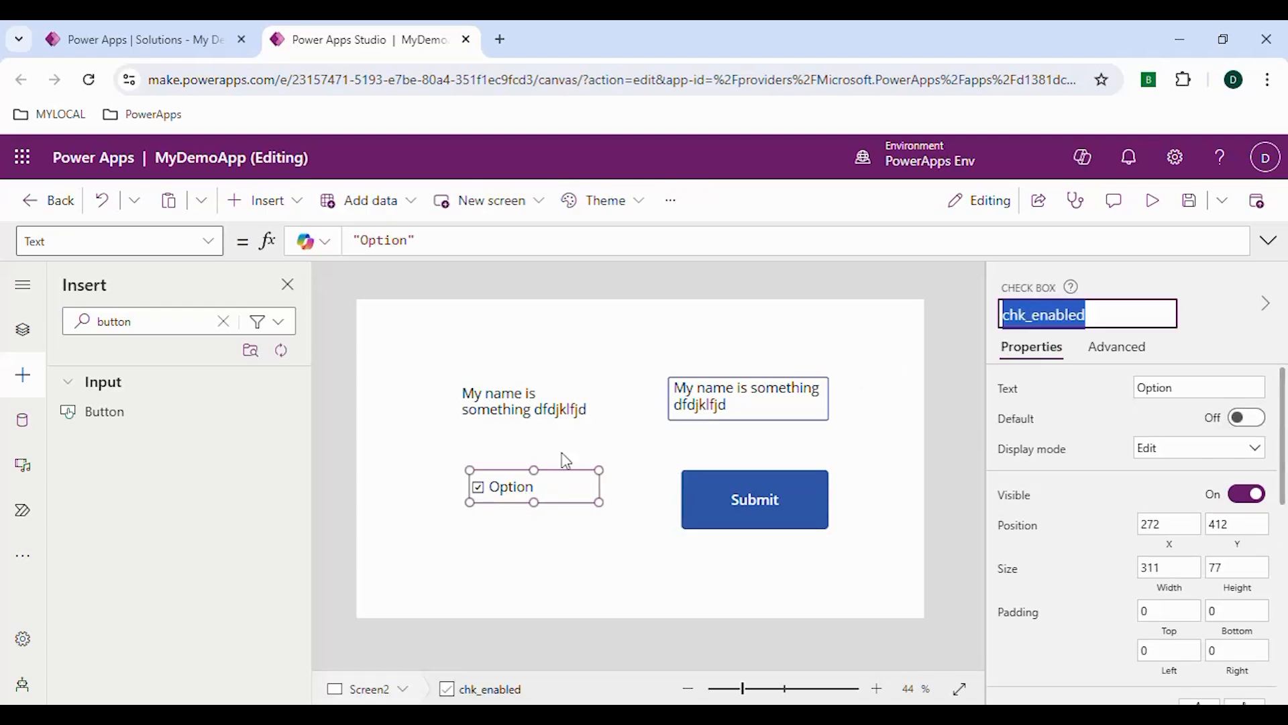
{"action": "left_click", "coordinate": [536, 422]}
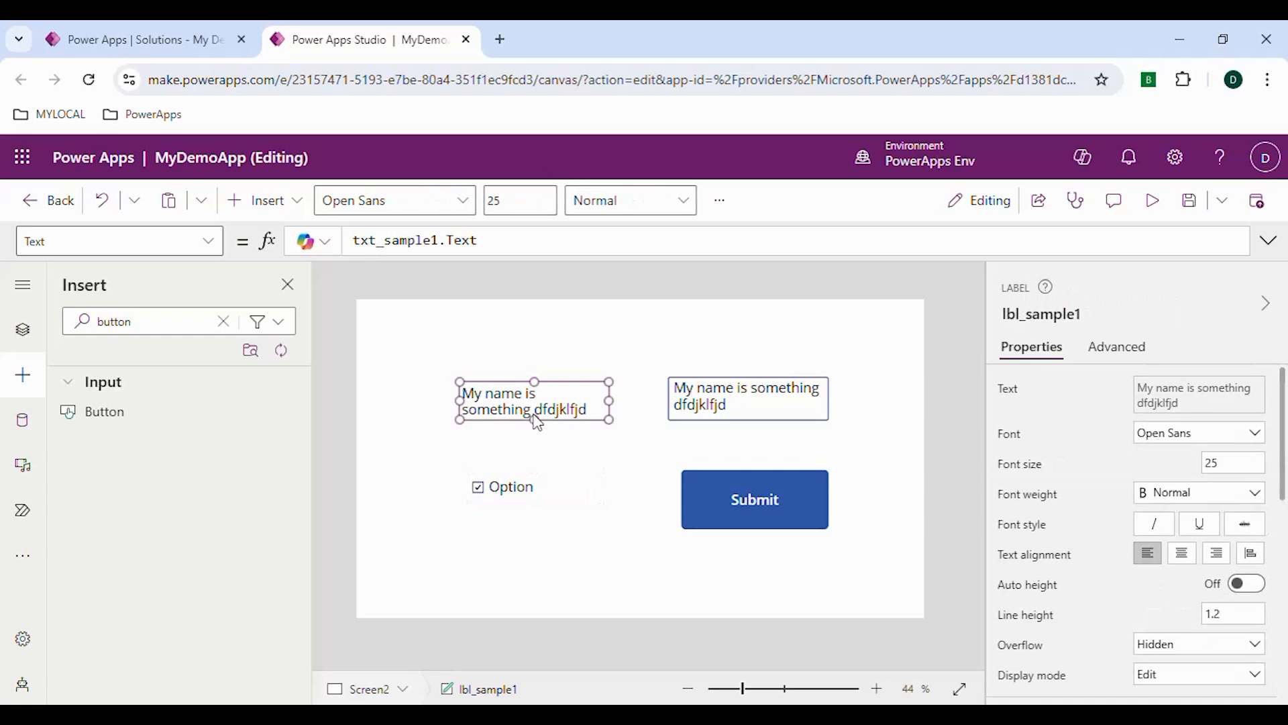
{"action": "left_click", "coordinate": [743, 403]}
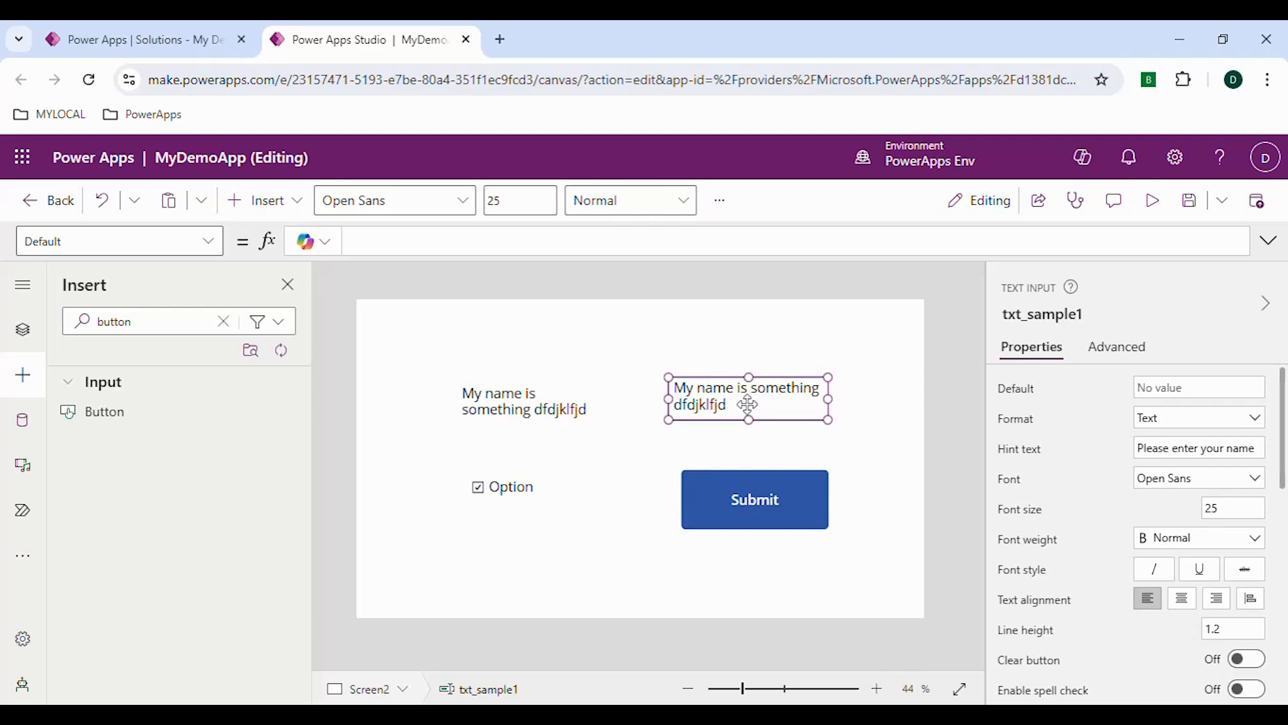
Change the text of the chk_enabled check box to Enable
{"action": "left_click", "coordinate": [508, 500]}
{"action": "scroll", "coordinate": [1064, 462], "scroll_direction": "down", "scroll_amount": 2}
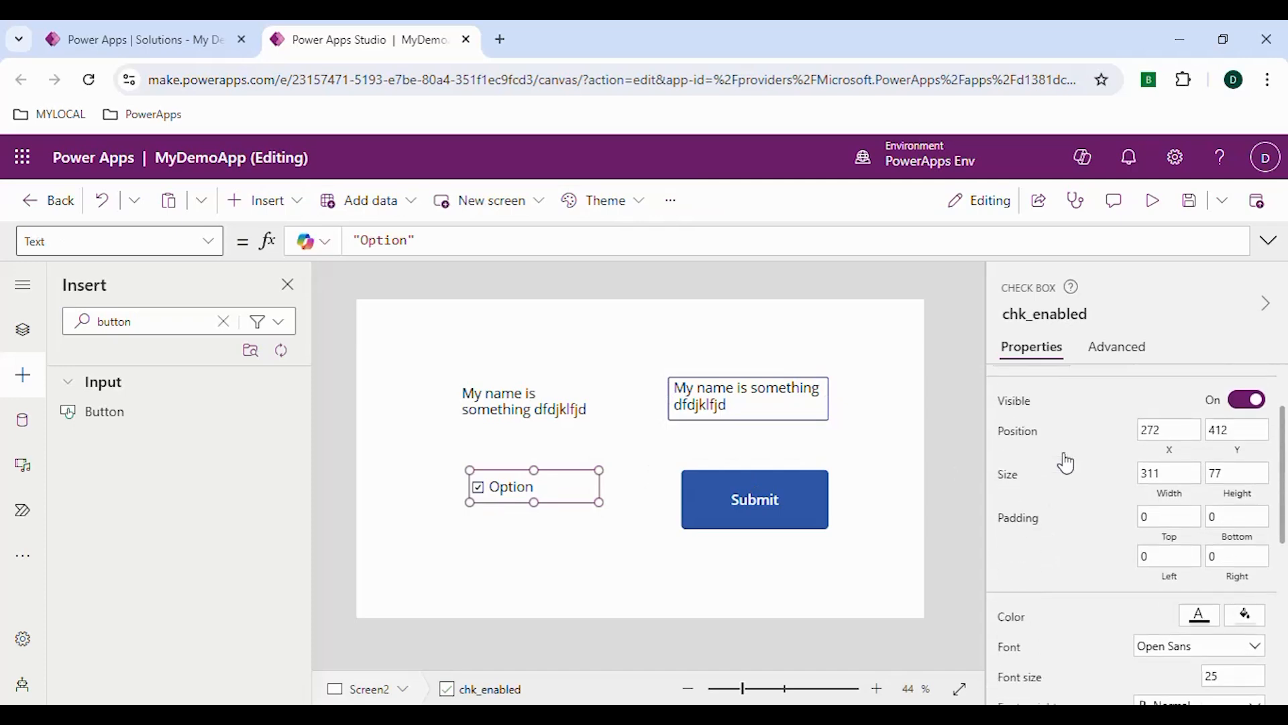
{"action": "scroll", "coordinate": [1066, 462], "scroll_direction": "up", "scroll_amount": 2}
{"action": "left_click_drag", "start_coordinate": [1190, 383], "coordinate": [1126, 390]}
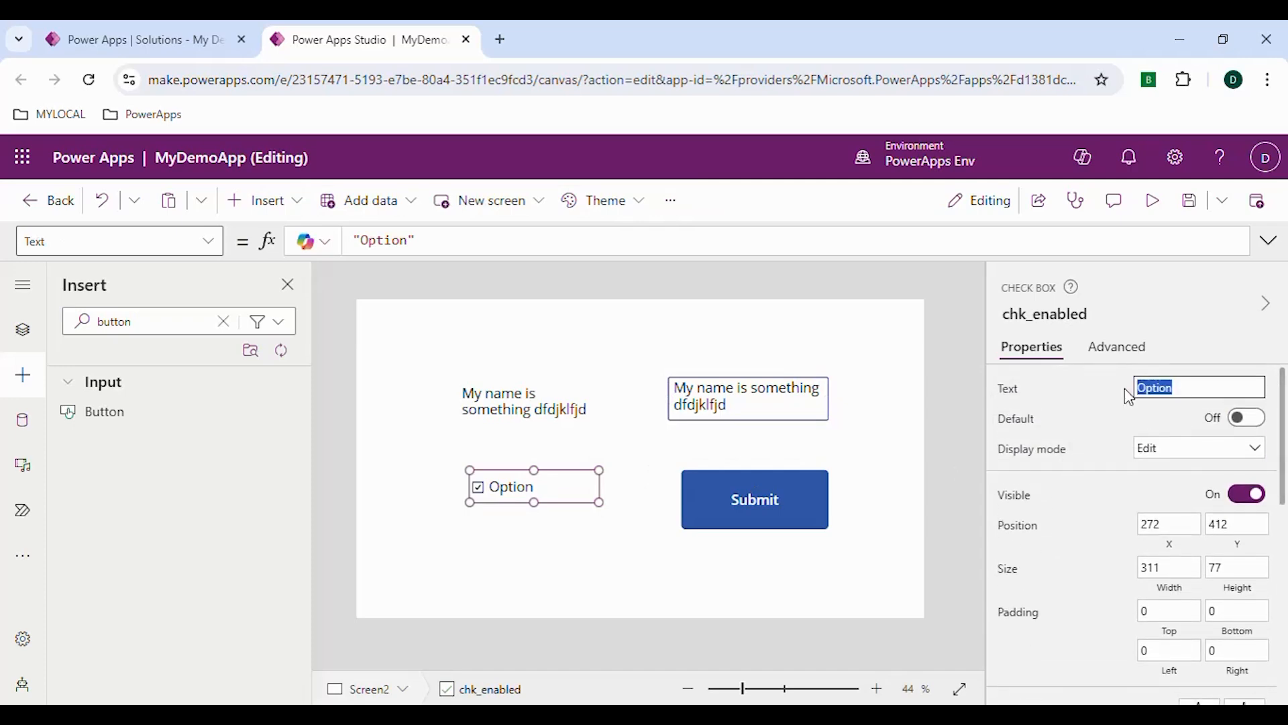
{"action": "type", "text": "Enable"}
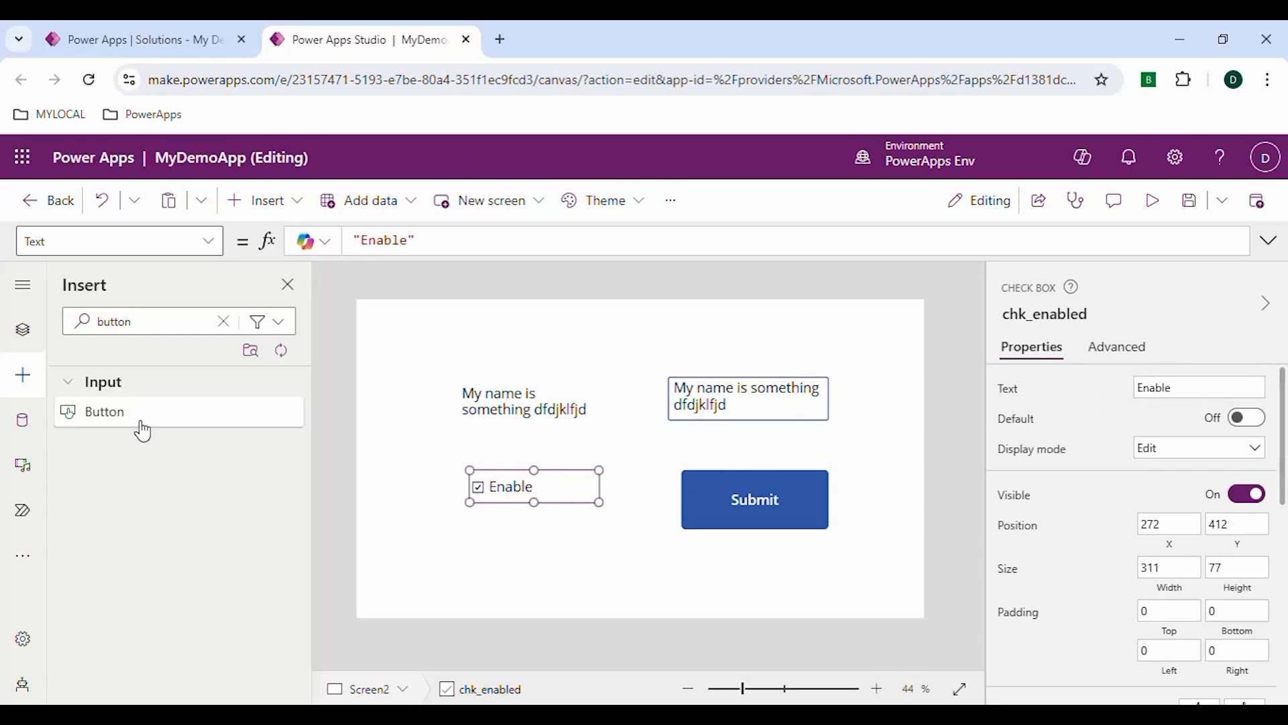
Clear the existing OnSelect formula of the large button on Screen3
{"action": "left_click", "coordinate": [23, 330]}
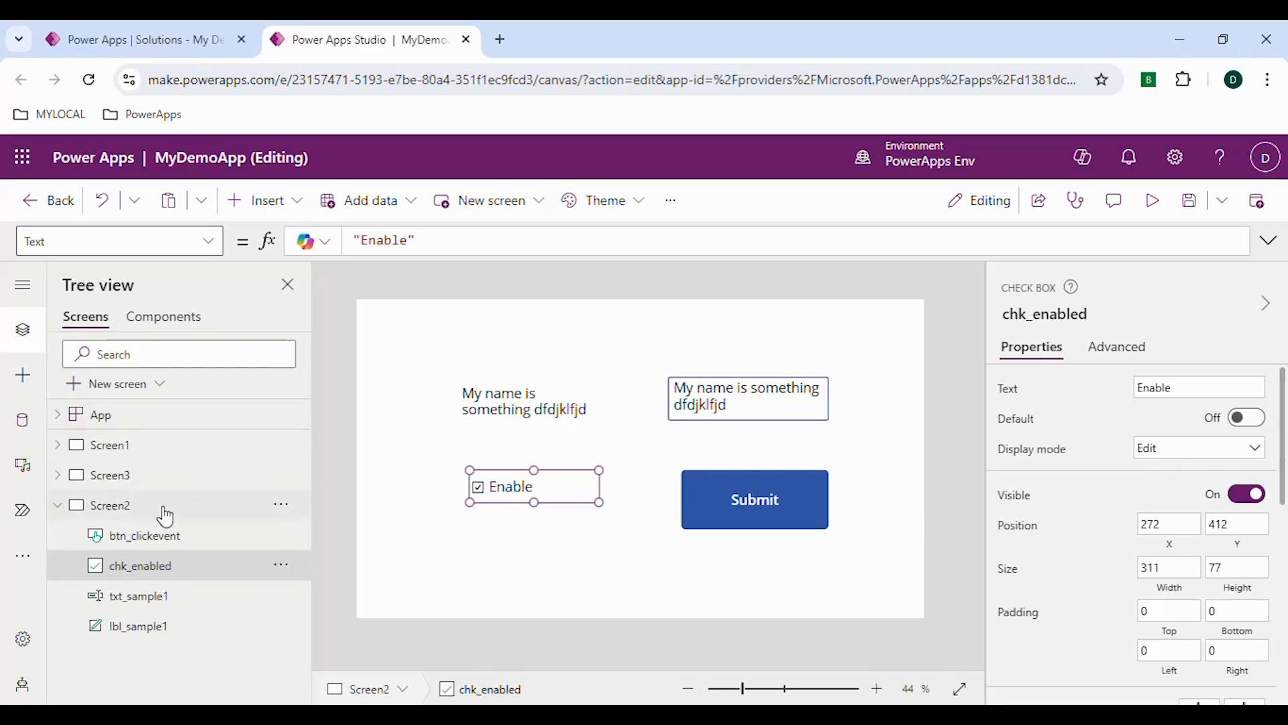
{"action": "left_click", "coordinate": [129, 479]}
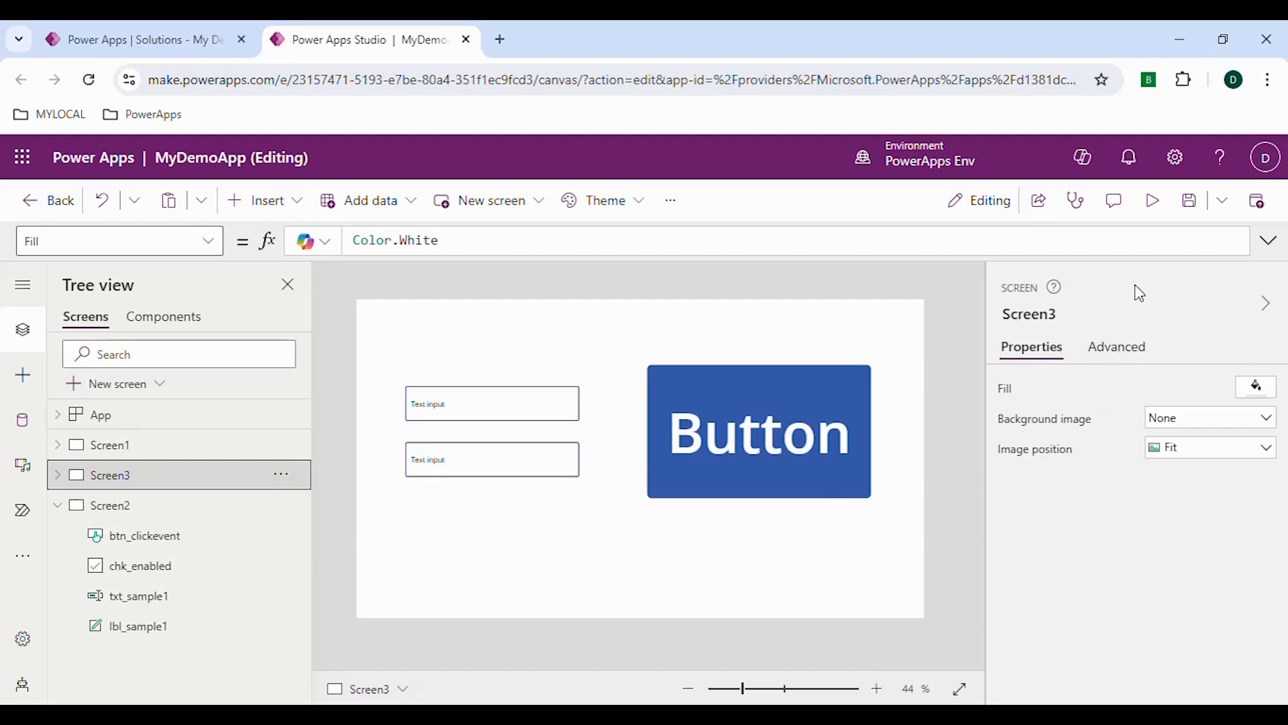
{"action": "left_click", "coordinate": [731, 432]}
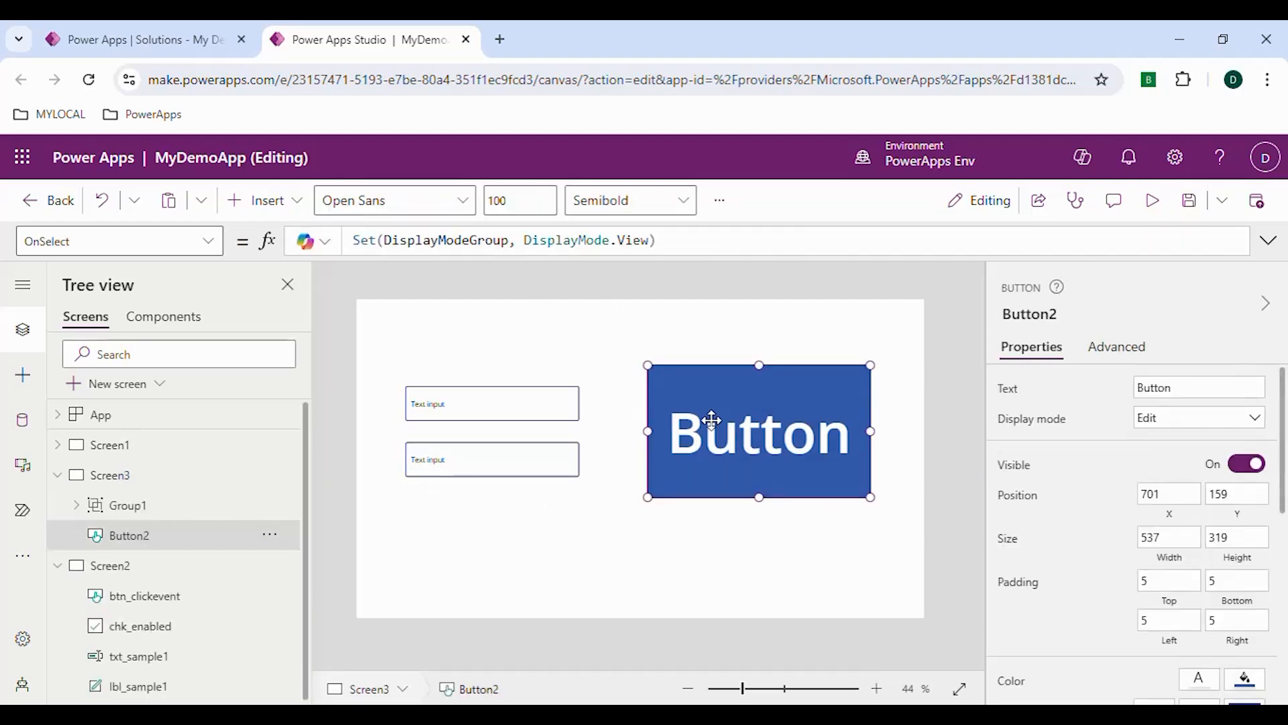
{"action": "left_click", "coordinate": [678, 241]}
{"action": "key", "text": "ctrl+a"}
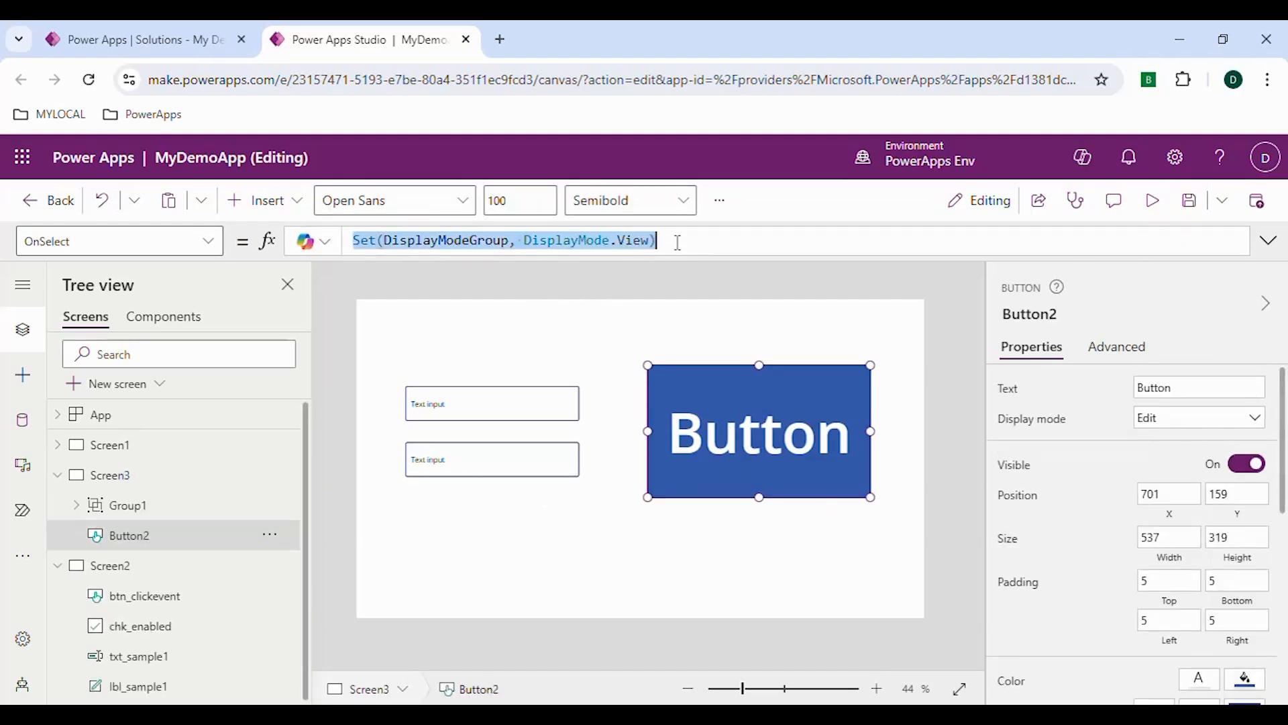
{"action": "key", "text": "Delete"}
{"action": "type", "text": "na"}
{"action": "key", "text": "BackSpace"}
{"action": "key", "text": "BackSpace"}
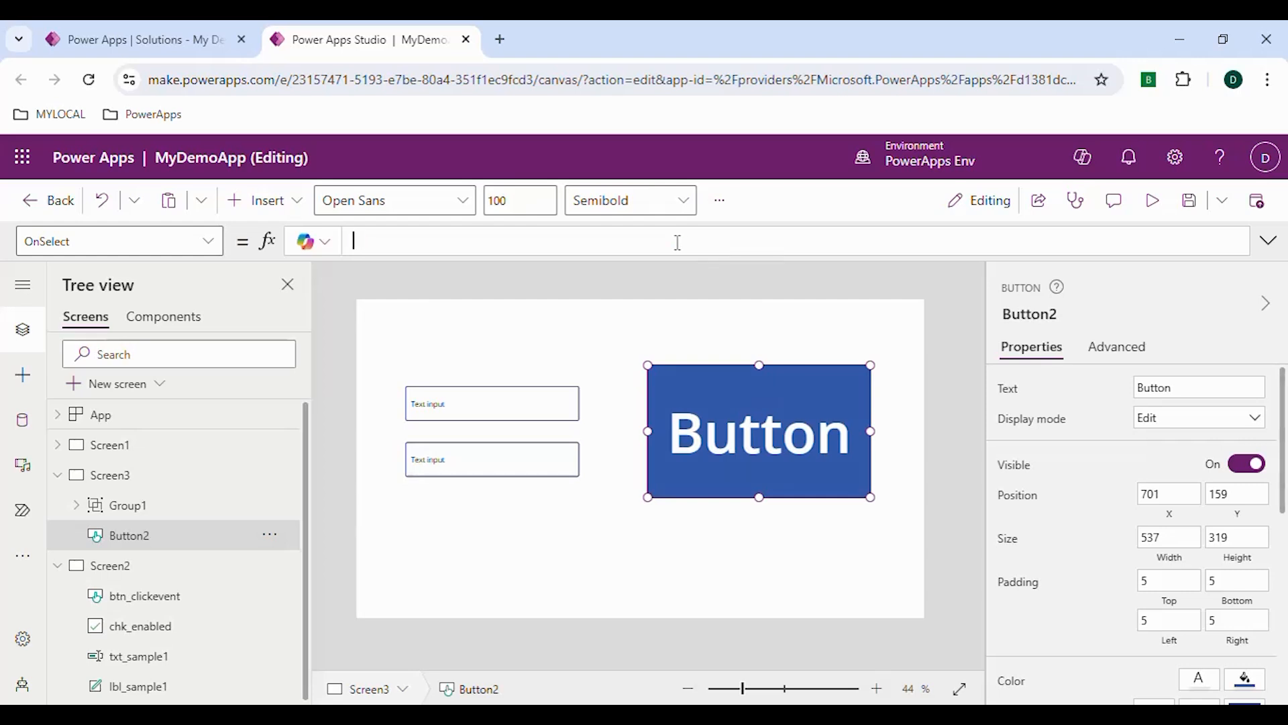
Set the OnSelect formula of the large button on Screen3 to Navigate(Screen2)
{"action": "type", "text": "navi"}
{"action": "key", "text": "Tab"}
{"action": "type", "text": "("}
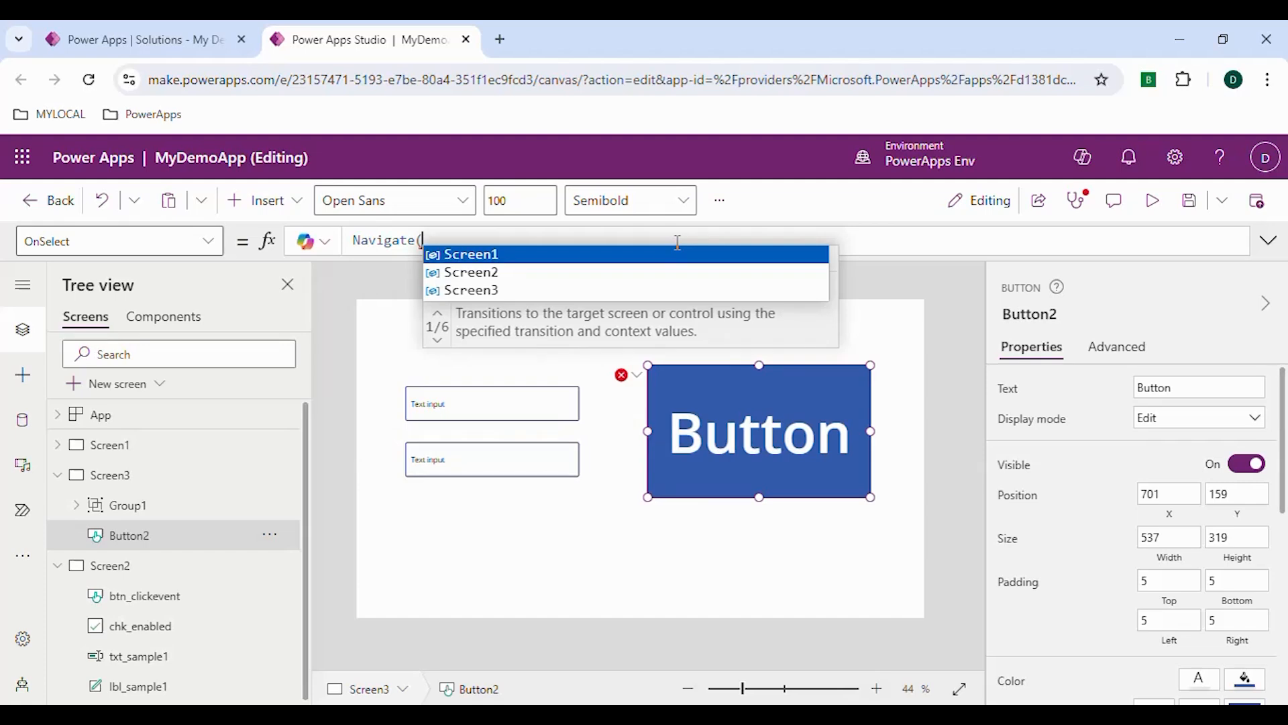
{"action": "type", "text": "Scr"}
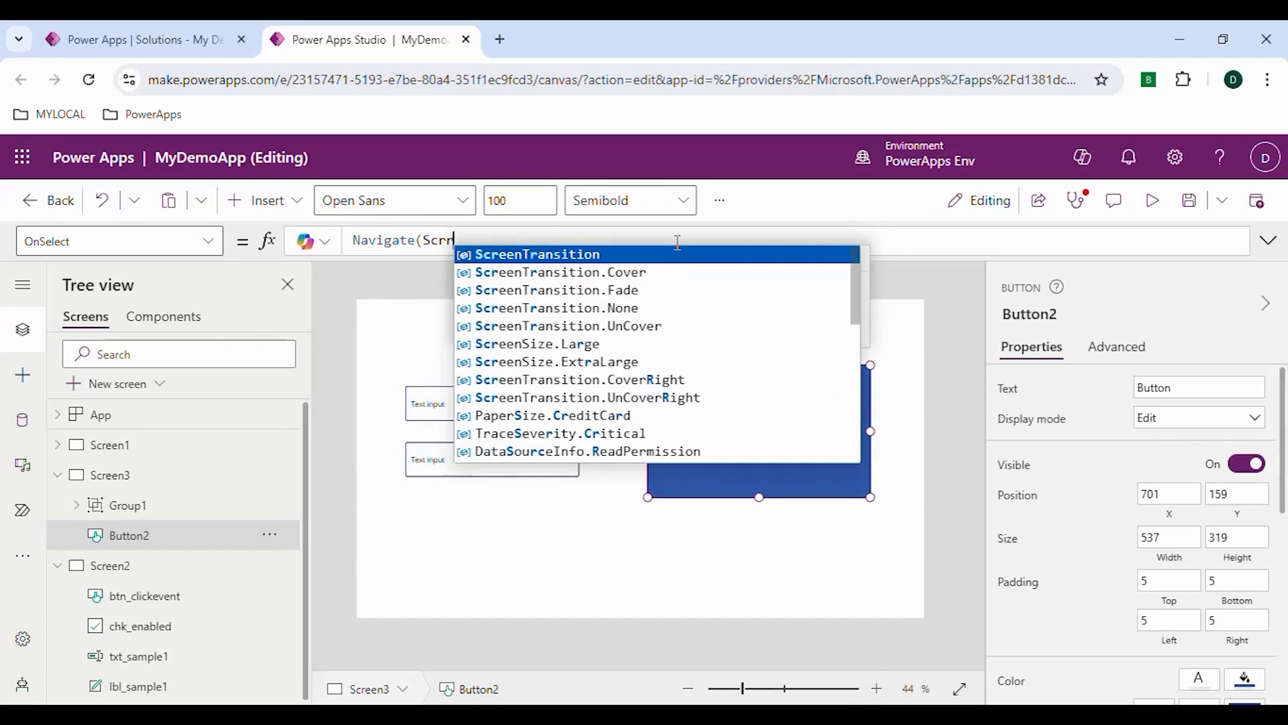
{"action": "type", "text": "ee"}
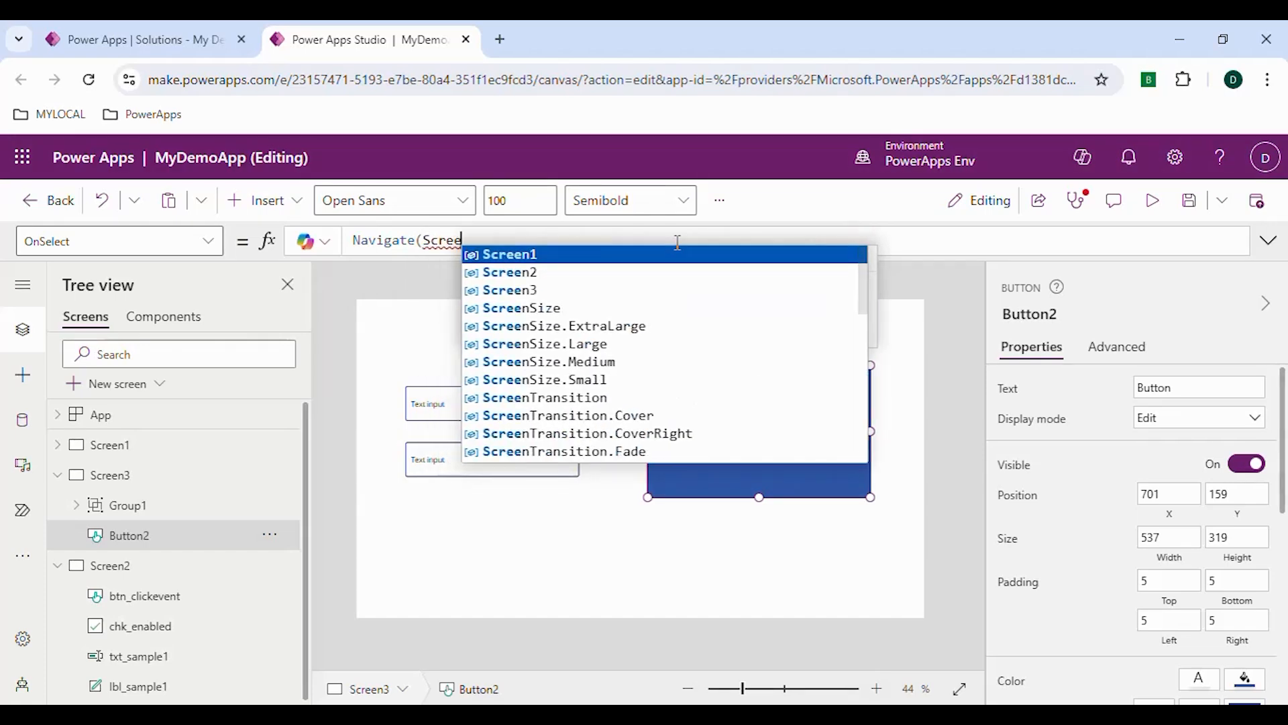
{"action": "key", "text": "Down"}
{"action": "key", "text": "Tab"}
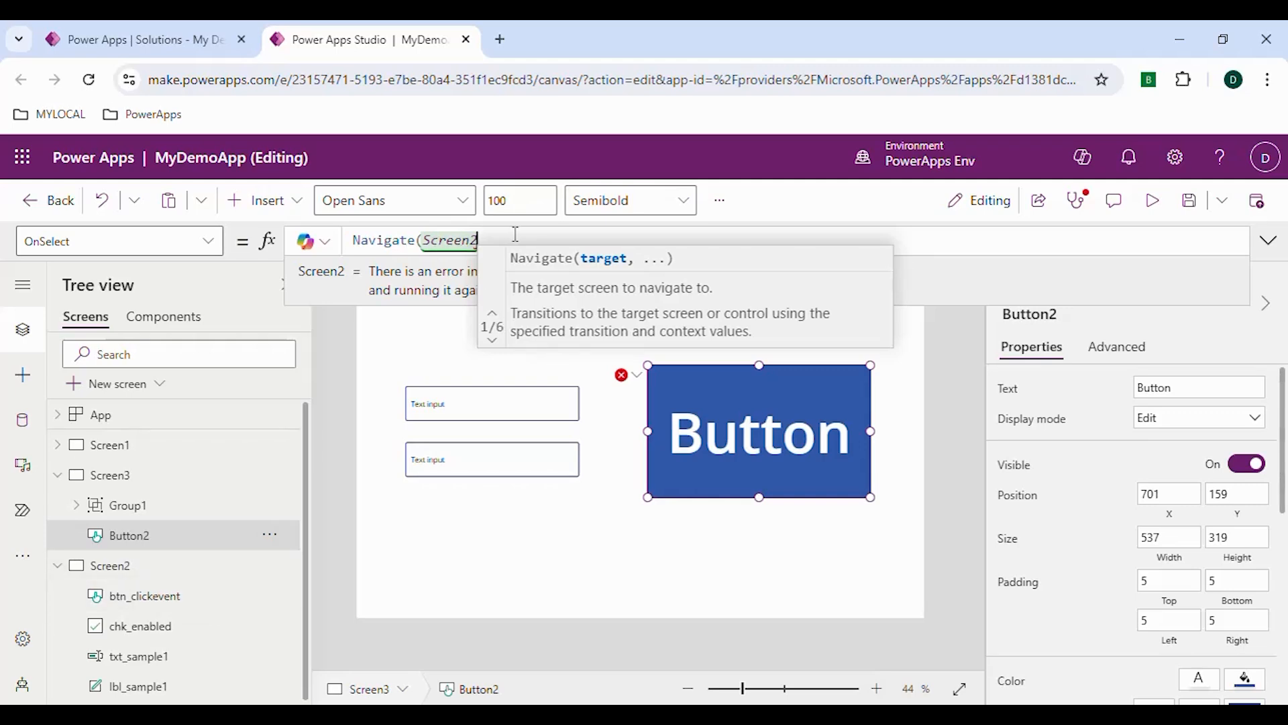
{"action": "type", "text": ","}
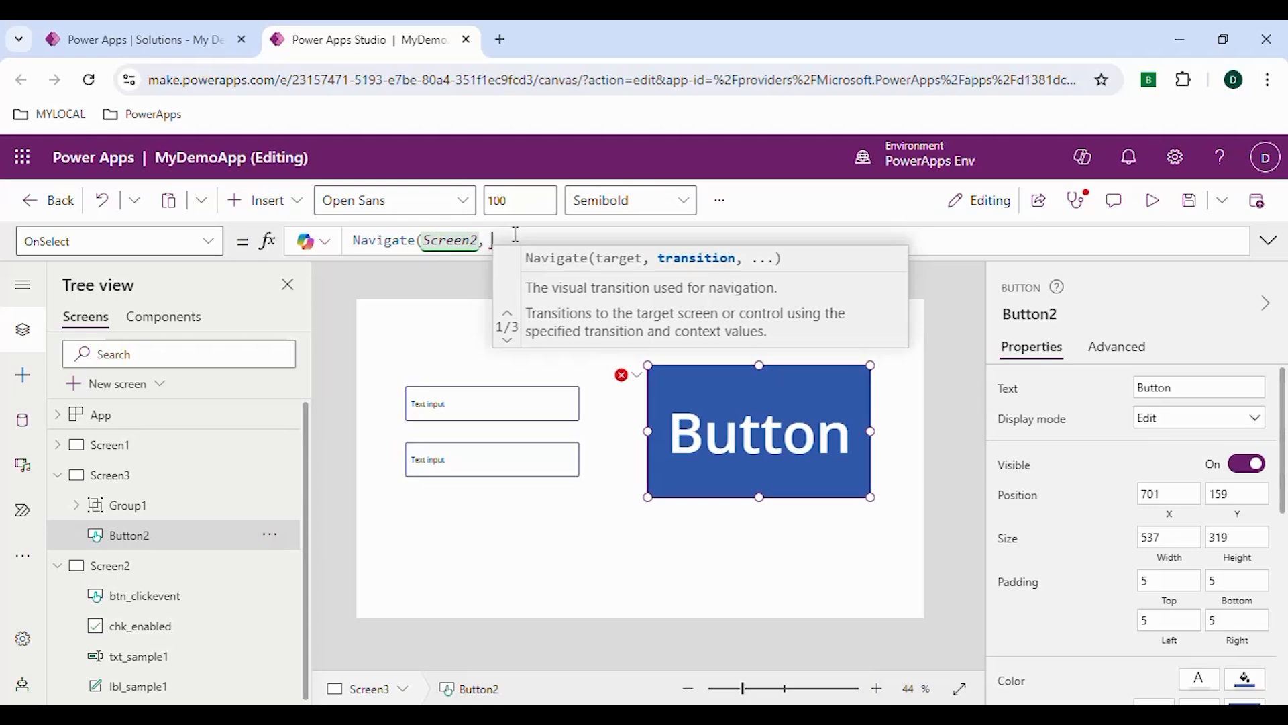
{"action": "key", "text": "BackSpace"}
{"action": "key", "text": "BackSpace"}
{"action": "type", "text": ")"}
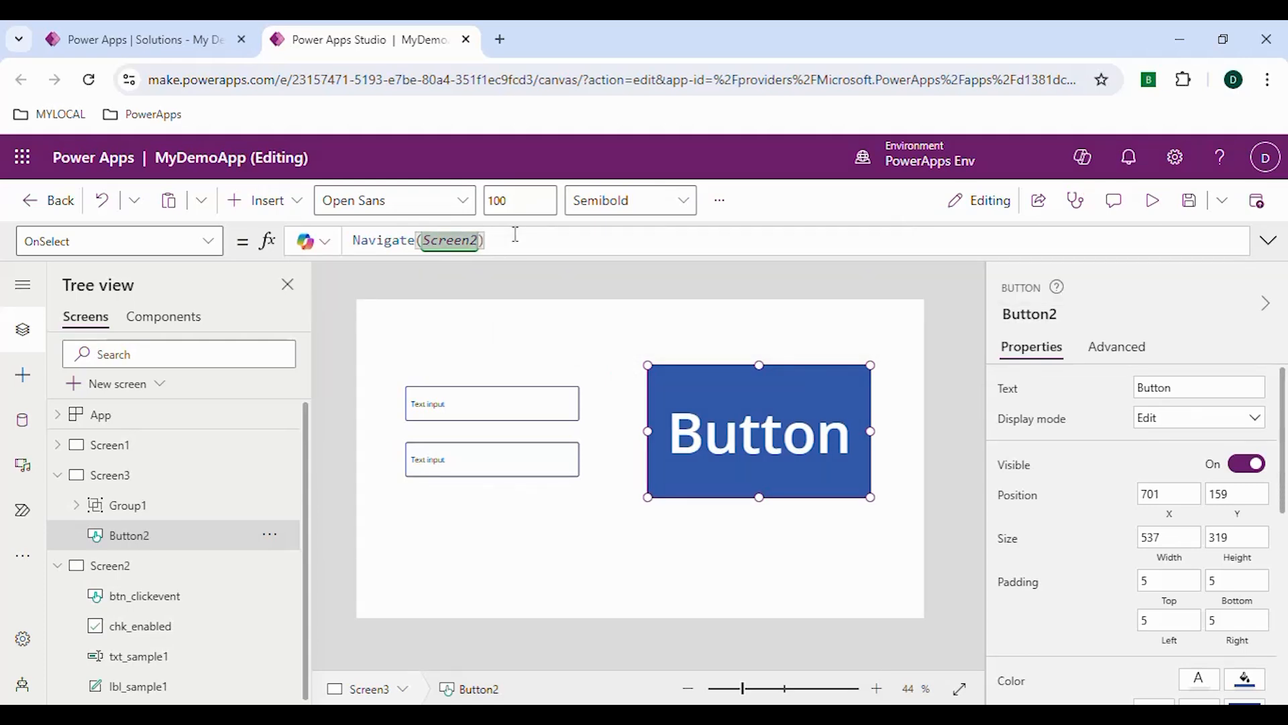
{"action": "type", "text": ", "}
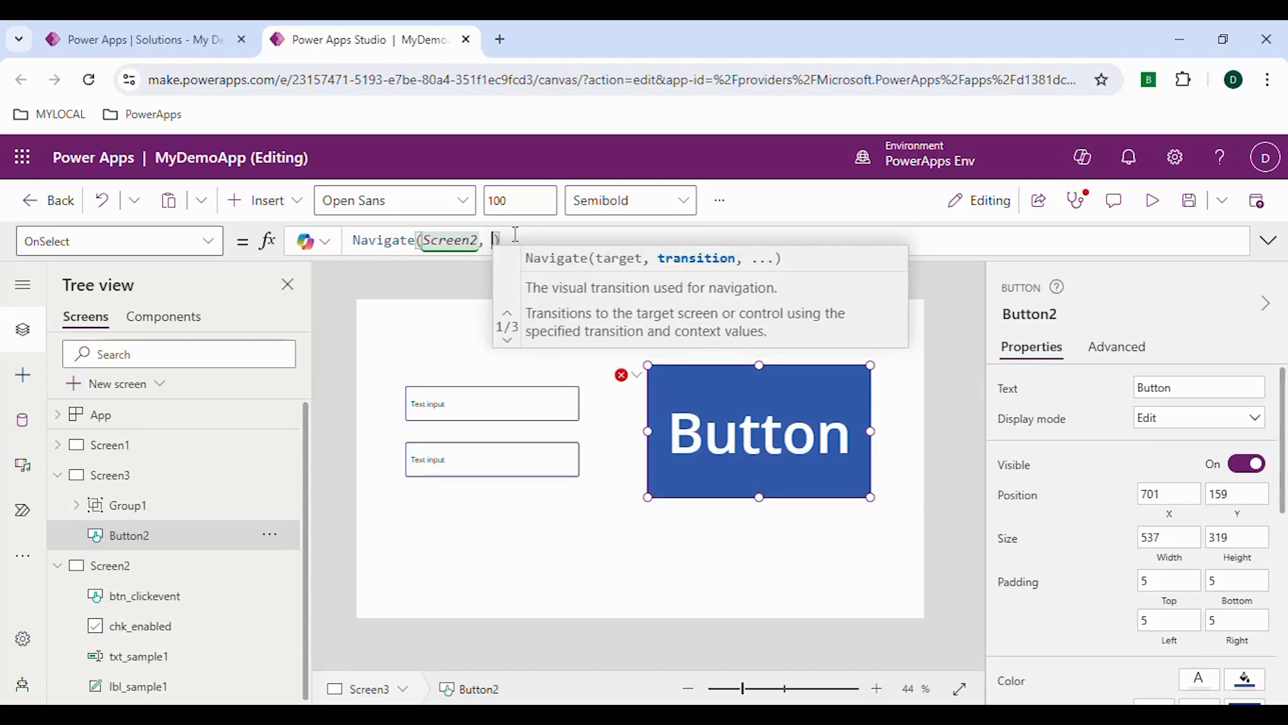
{"action": "type", "text": "trans"}
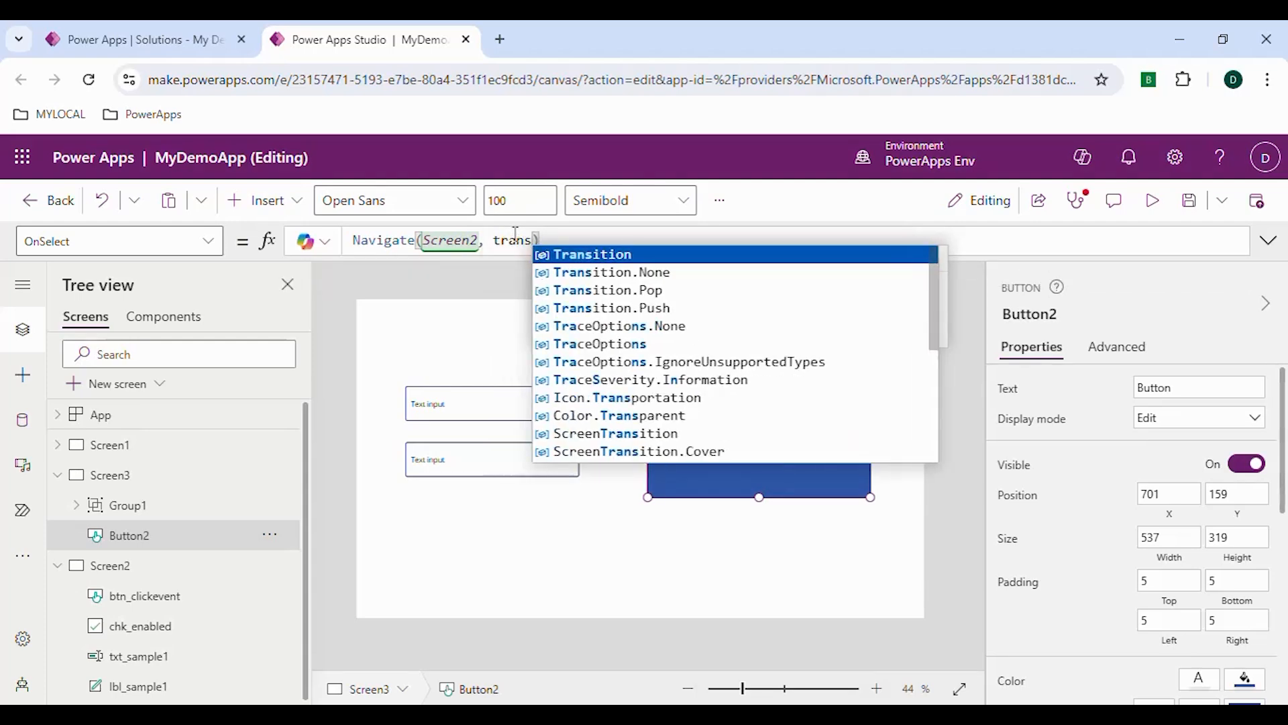
Add Transition.Pop as the transition argument of the button's Navigate(Screen2) formula
{"action": "key", "text": "Tab"}
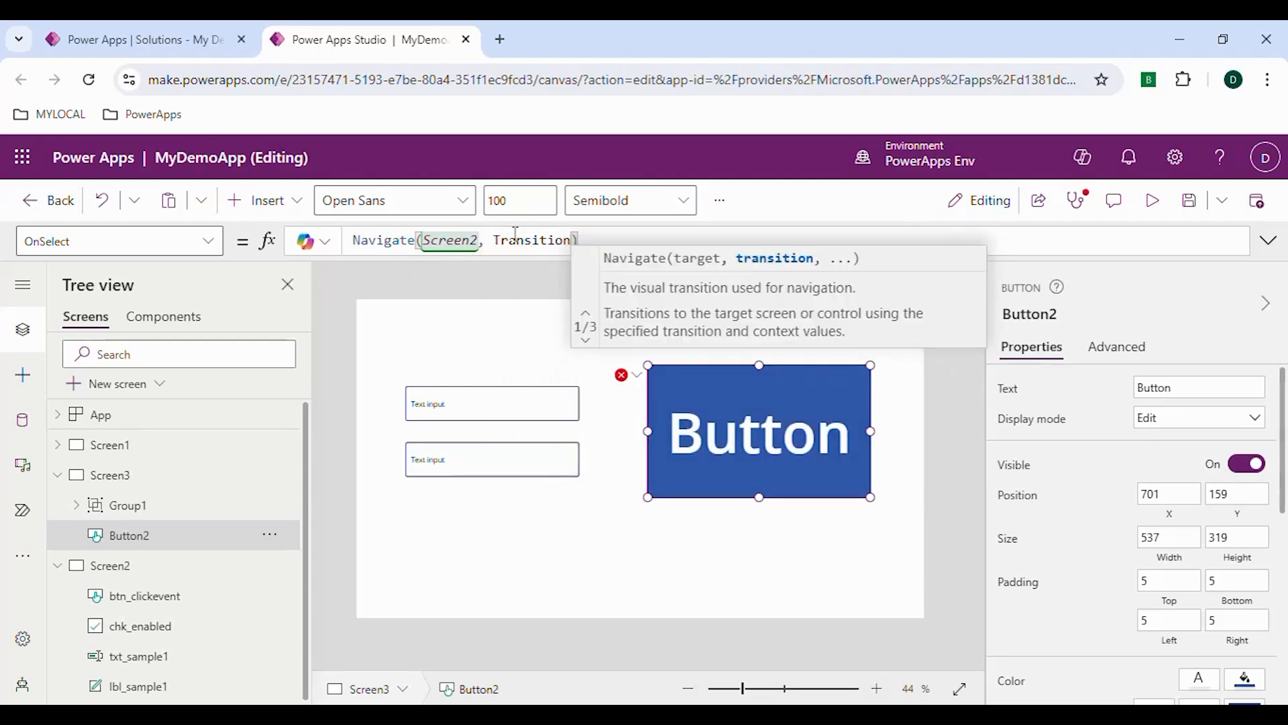
{"action": "type", "text": "."}
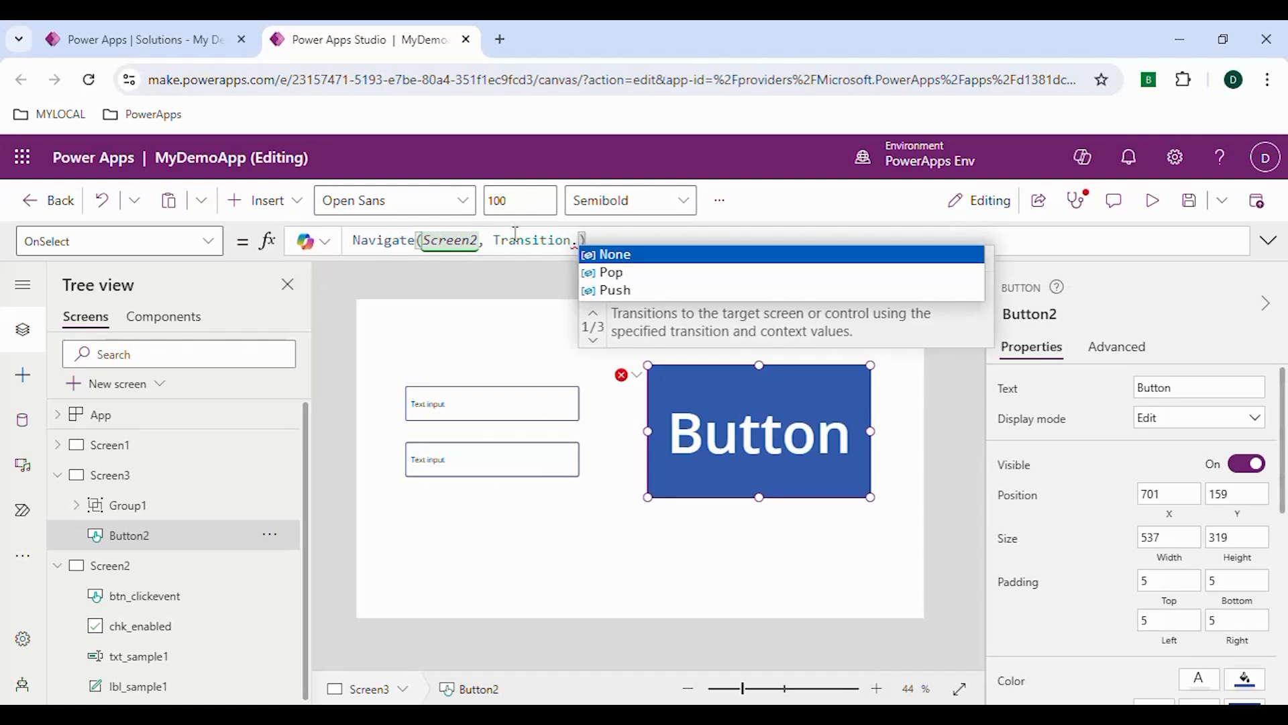
{"action": "key", "text": "Down"}
{"action": "key", "text": "Tab"}
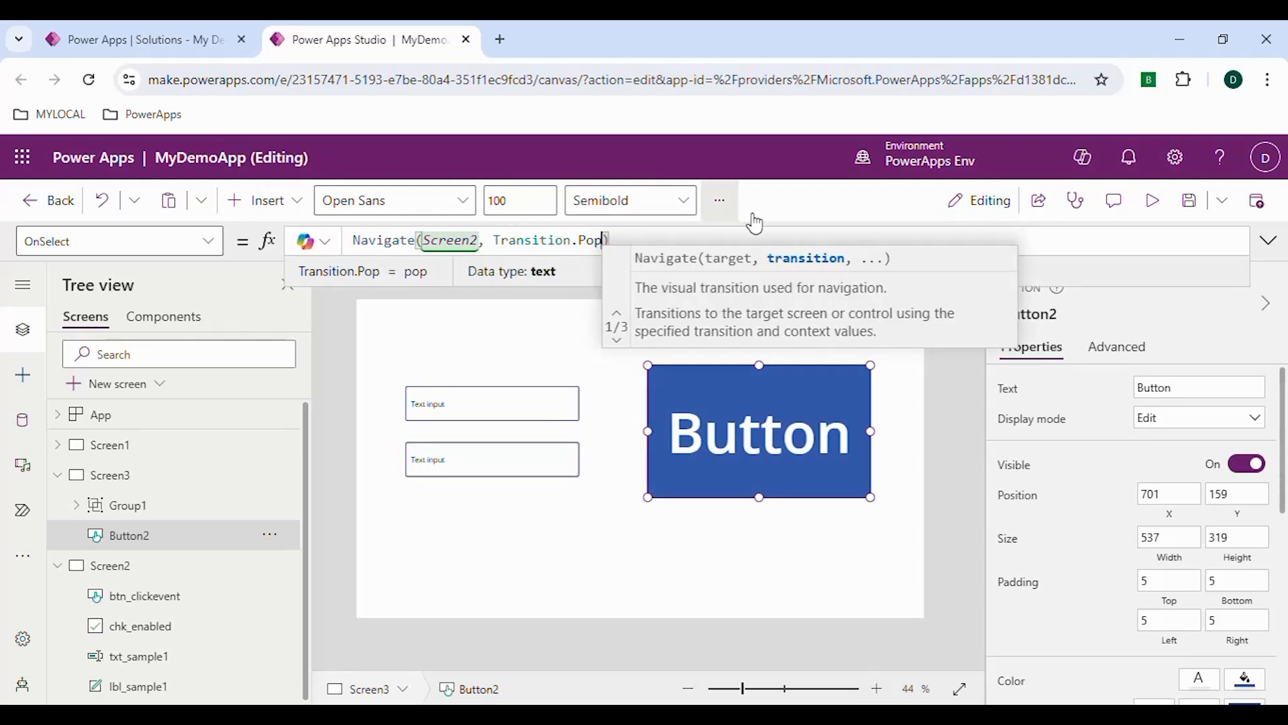
{"action": "left_click", "coordinate": [769, 216]}
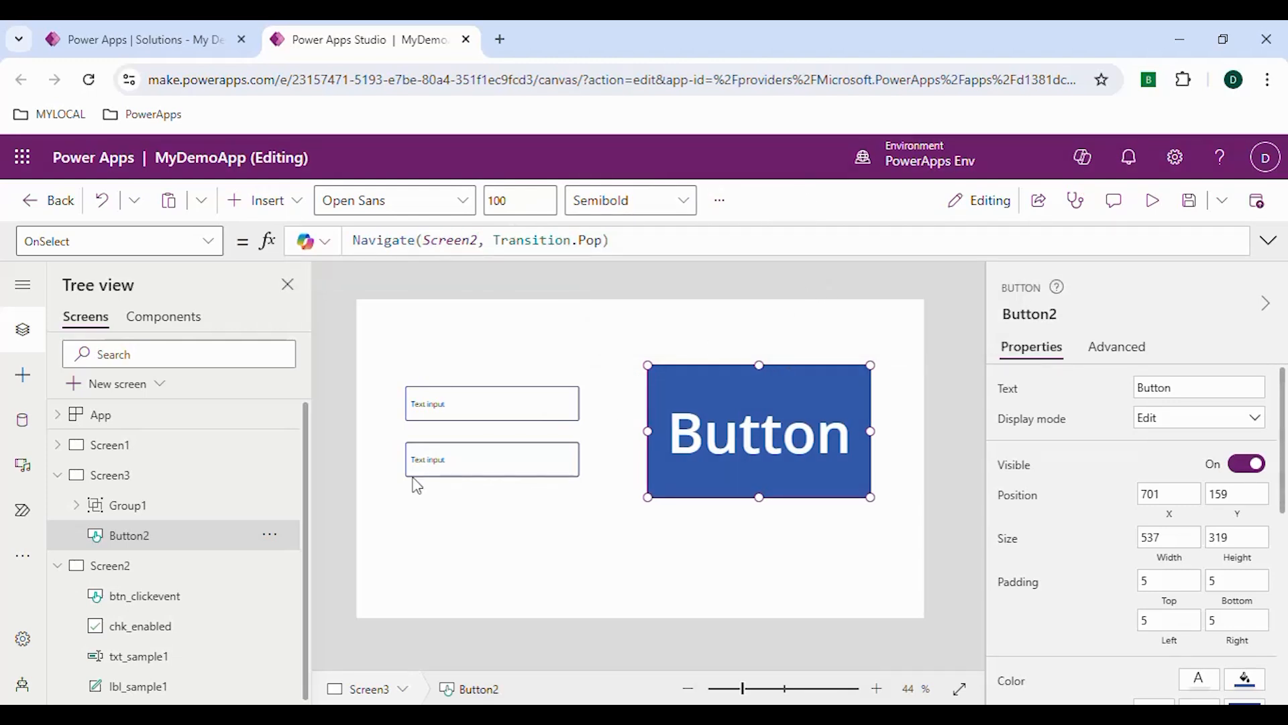
Preview the app, test the large button's navigation from Screen3, and close the preview
{"action": "left_click", "coordinate": [1152, 203]}
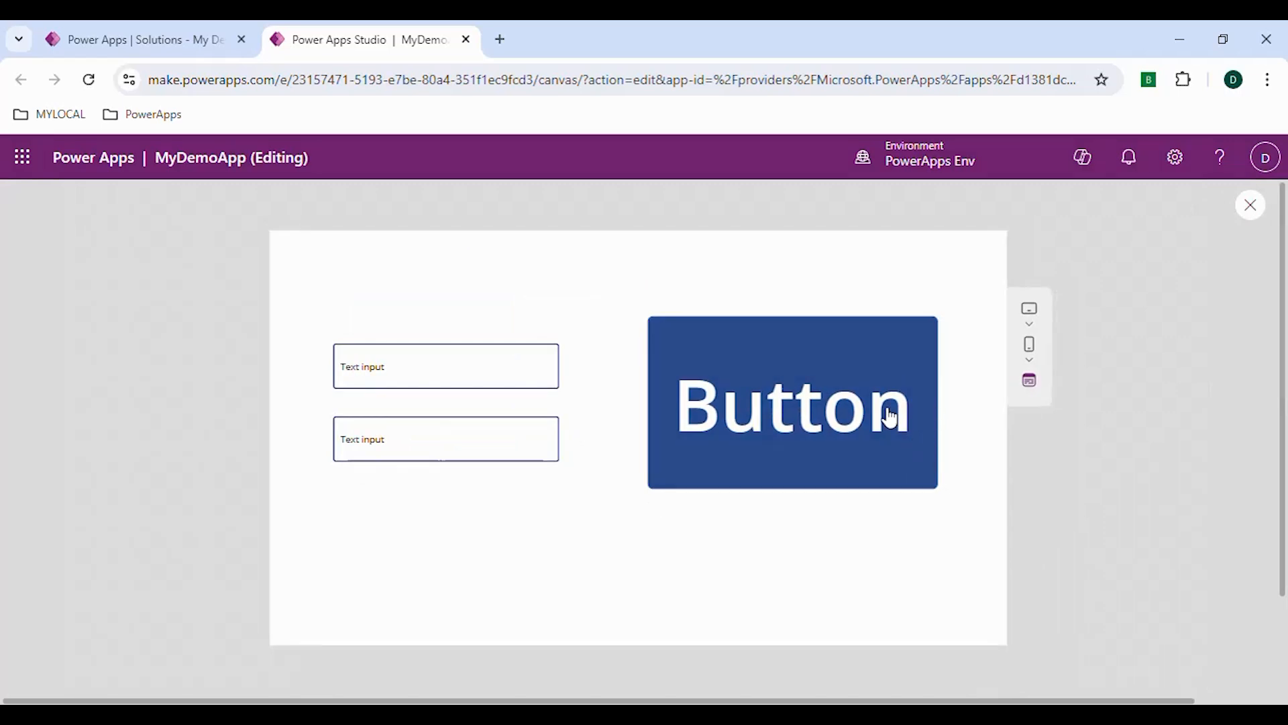
{"action": "left_click", "coordinate": [843, 417]}
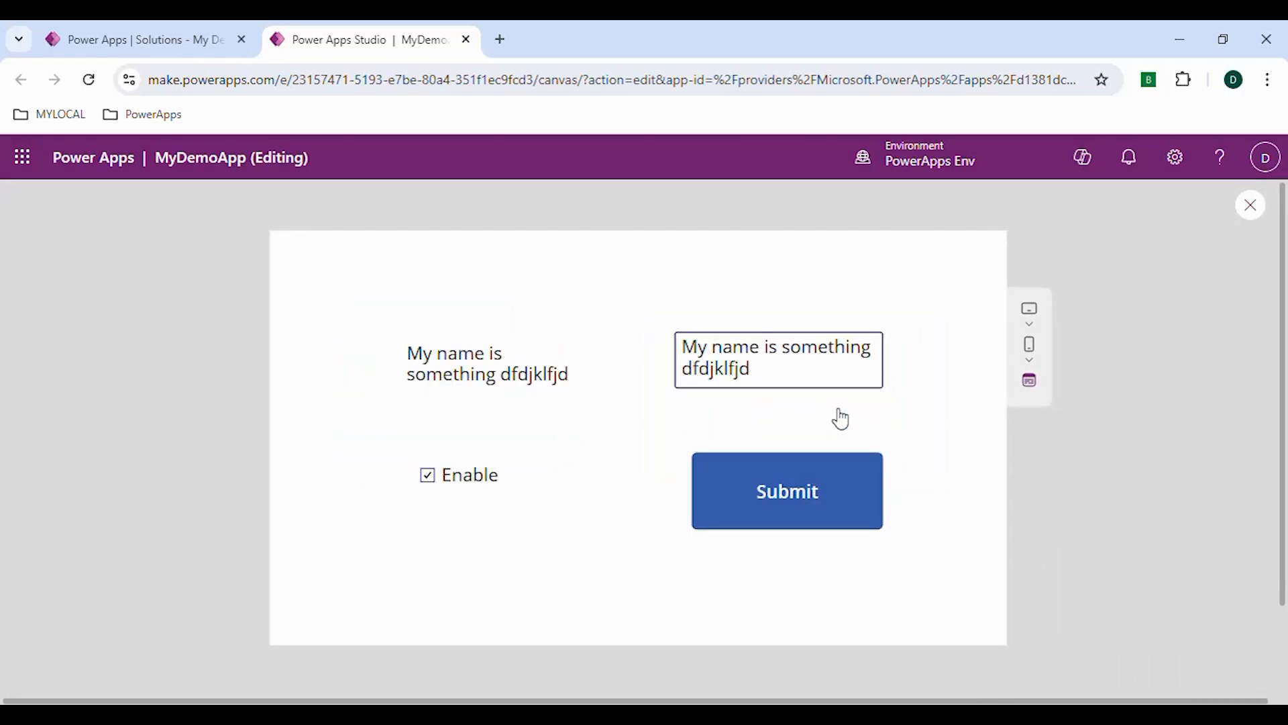
{"action": "left_click", "coordinate": [1251, 205]}
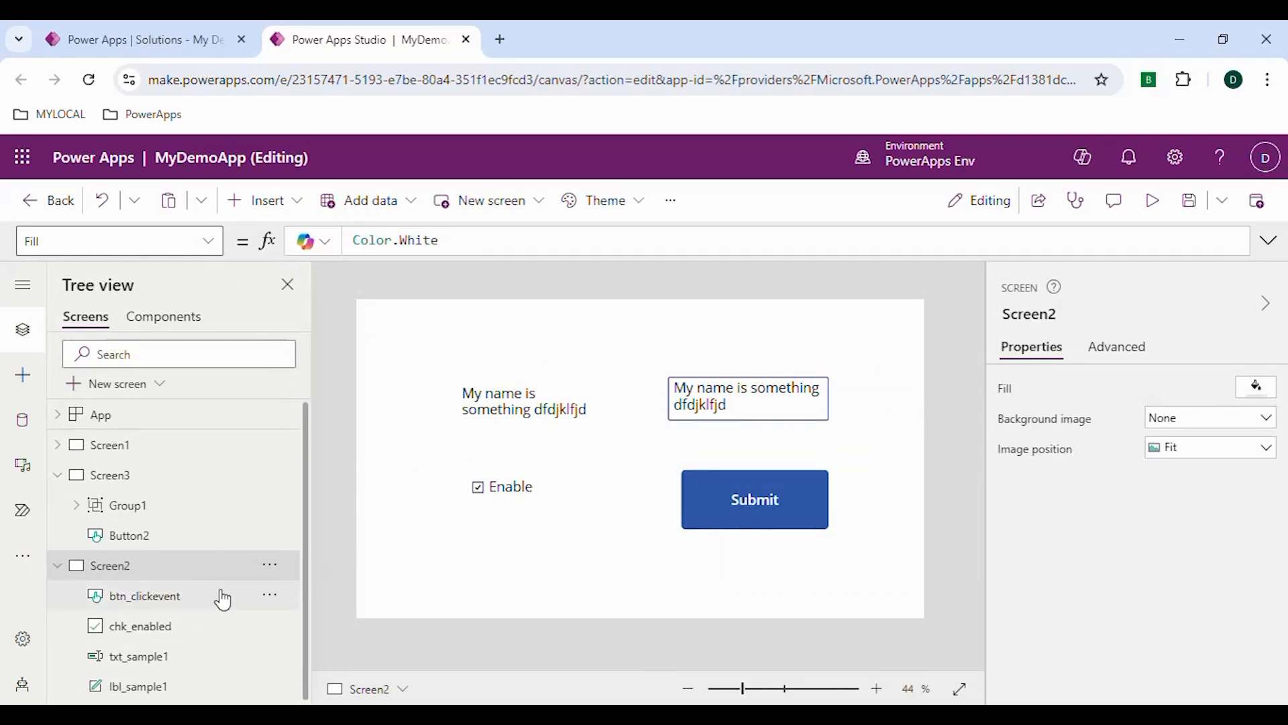
Begin the OnVisible formula of Screen2 with the UpdateContext function
{"action": "left_click", "coordinate": [190, 575]}
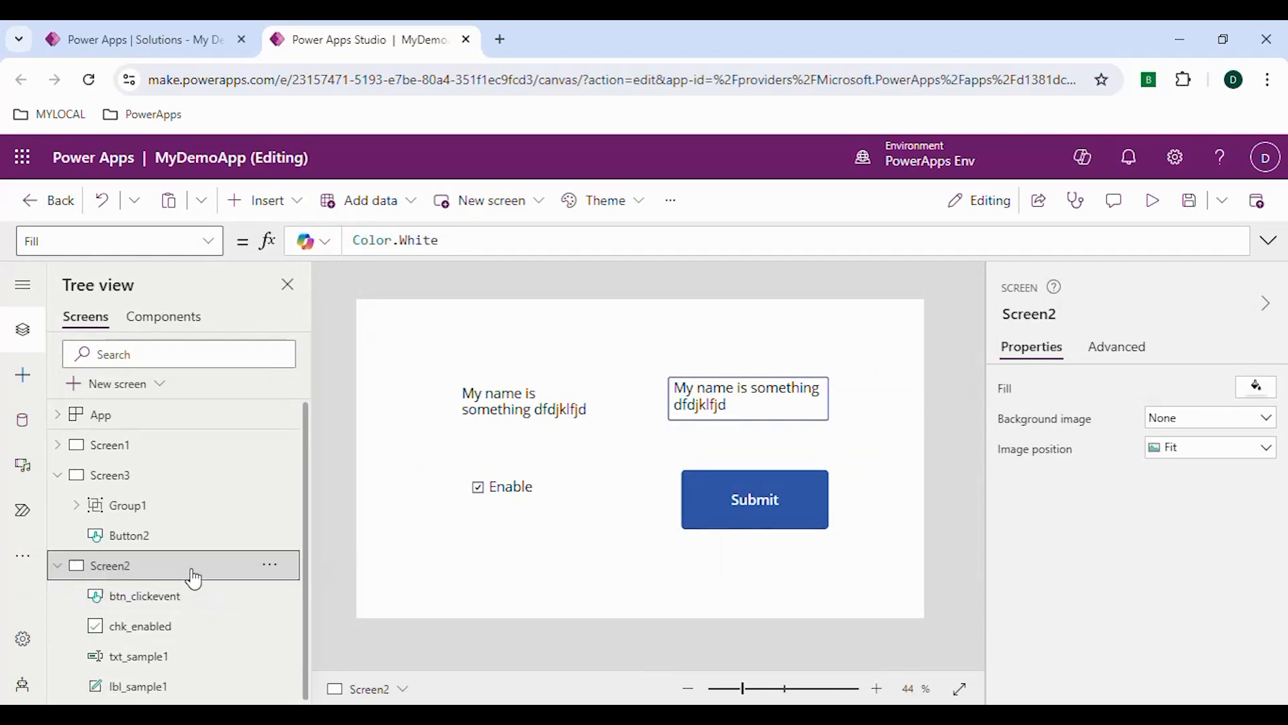
{"action": "left_click", "coordinate": [1108, 362]}
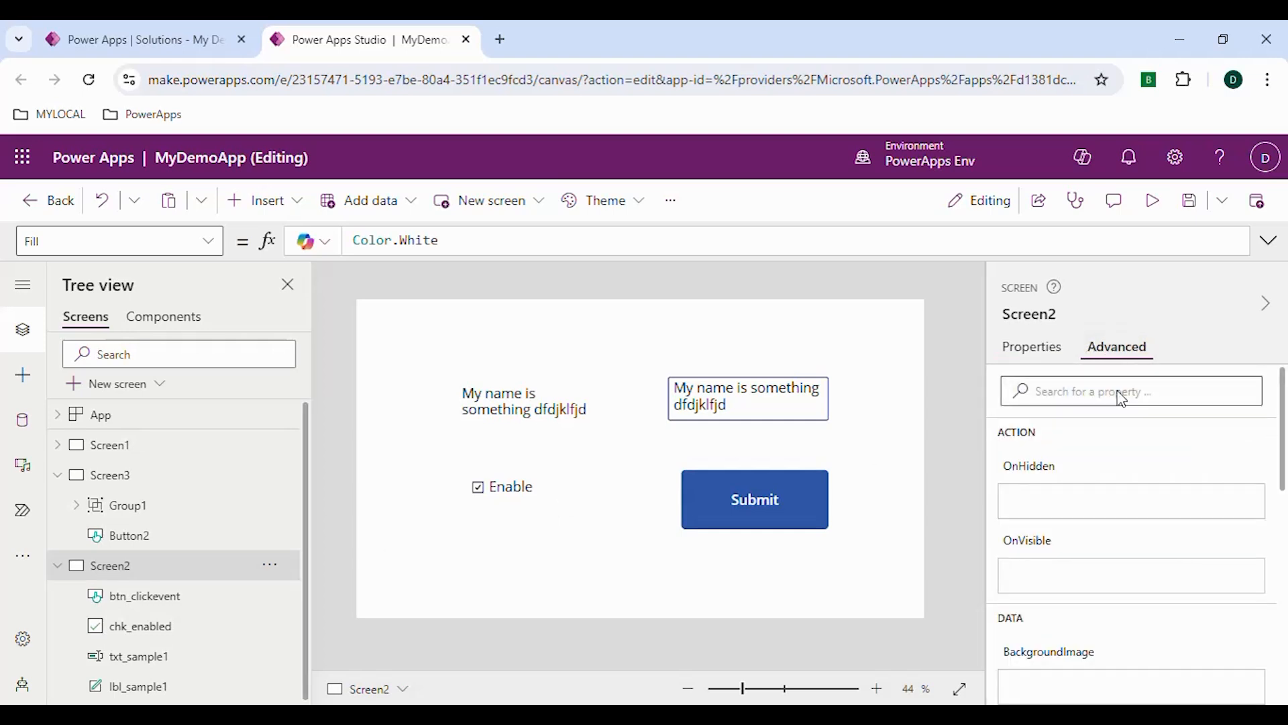
{"action": "left_click", "coordinate": [1038, 585]}
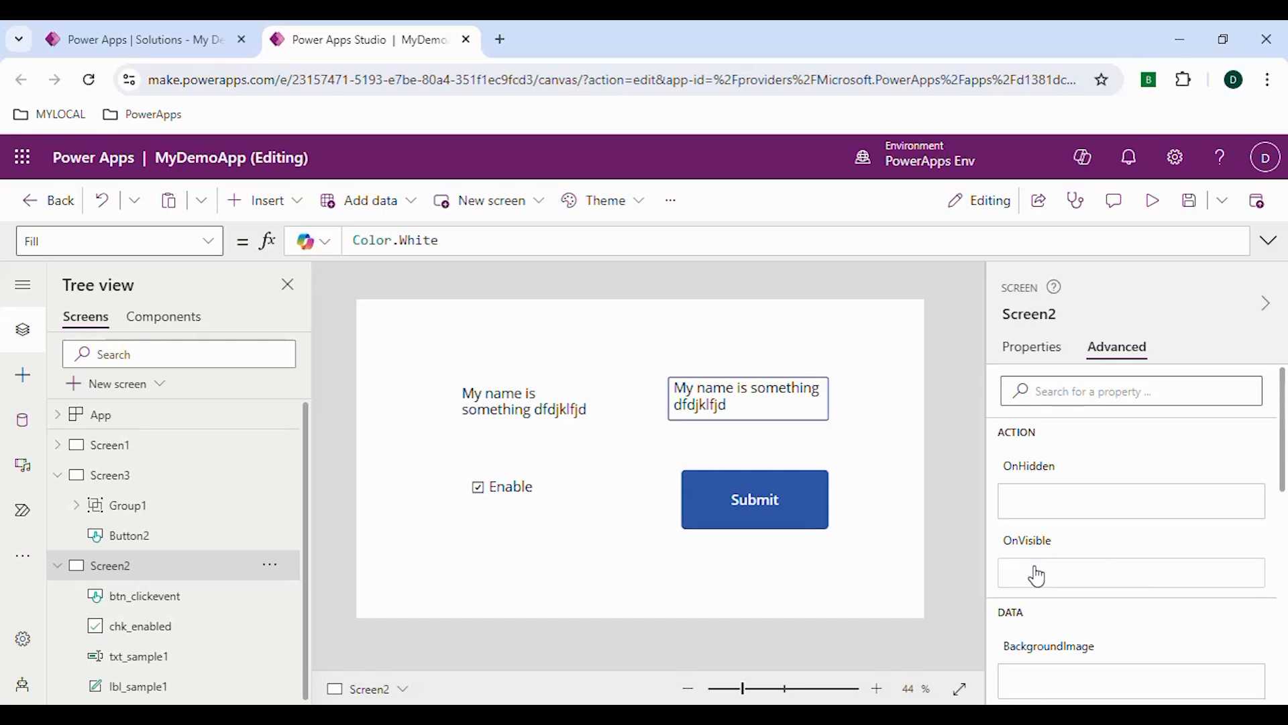
{"action": "left_click", "coordinate": [1050, 570]}
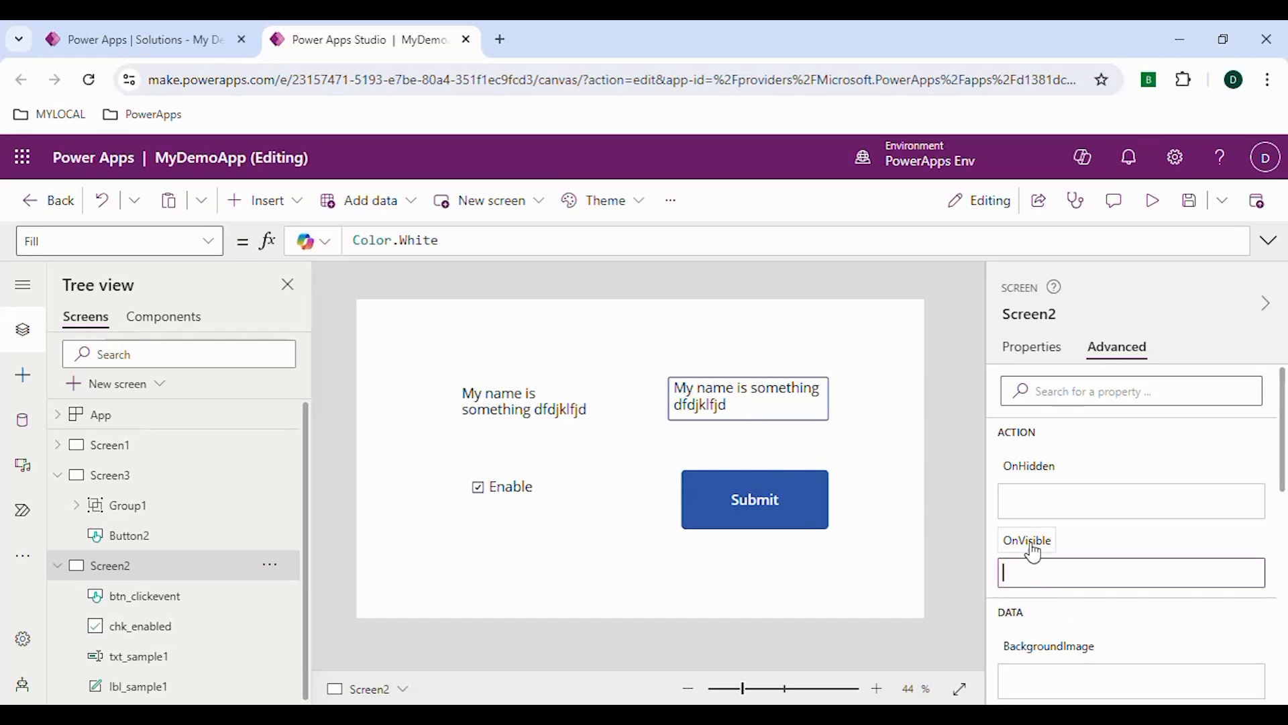
{"action": "left_click", "coordinate": [440, 248]}
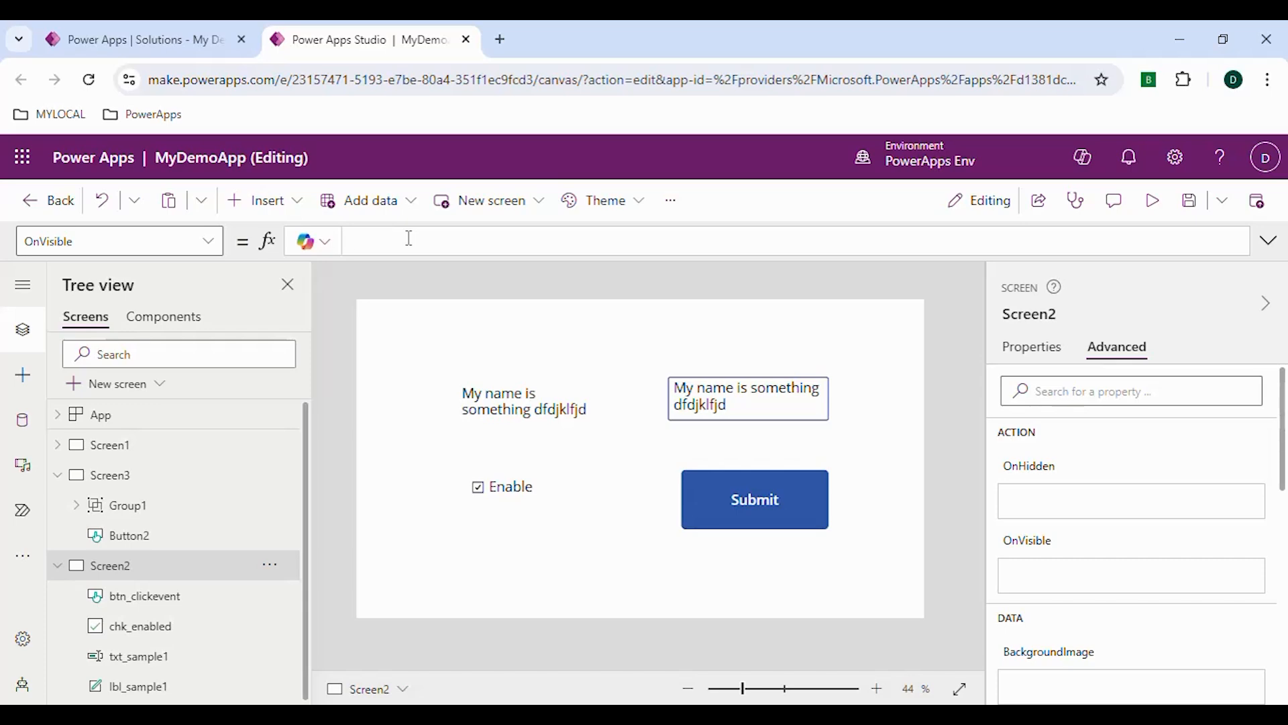
{"action": "type", "text": "pdate"}
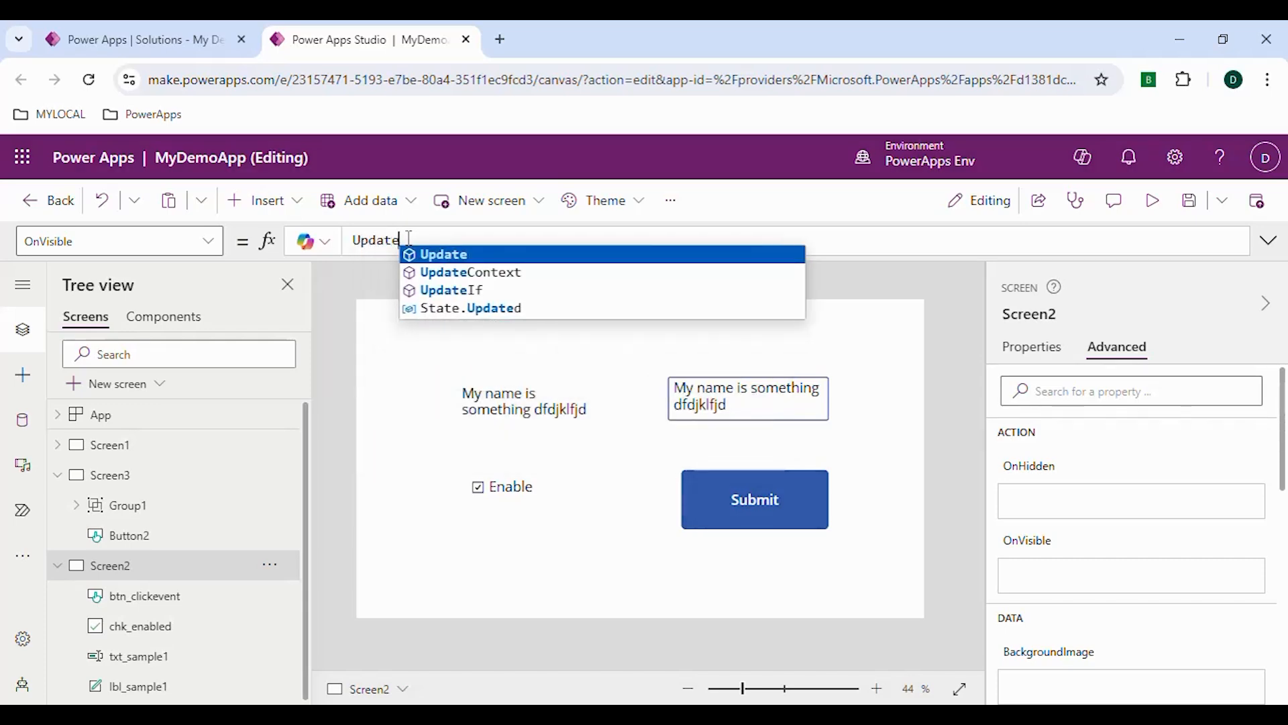
{"action": "key", "text": "Down"}
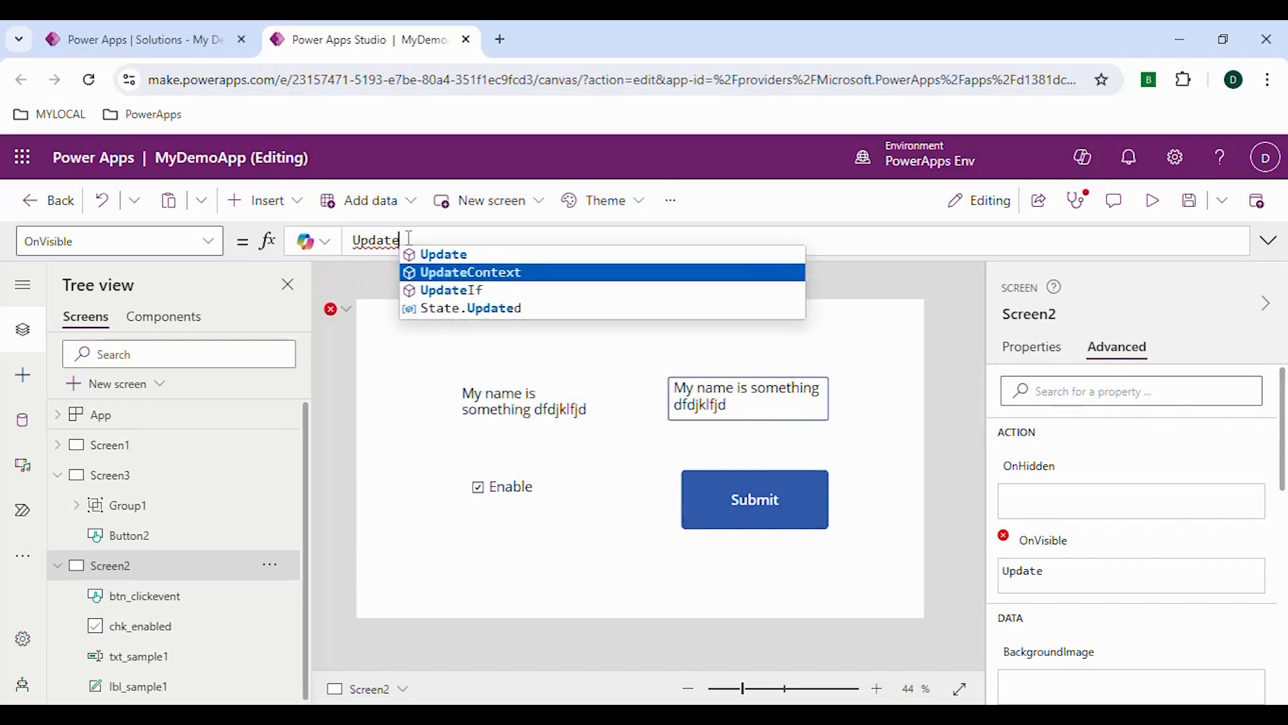
{"action": "key", "text": "Tab"}
{"action": "type", "text": "("}
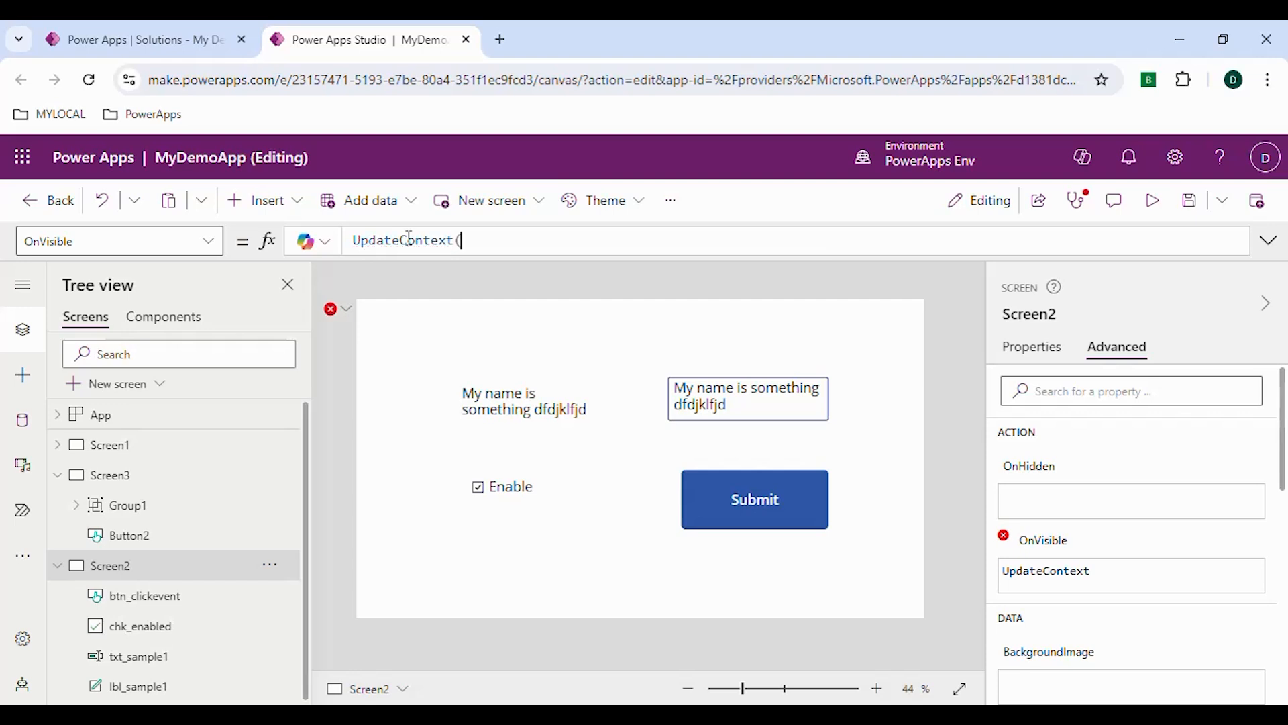
{"action": "type", "text": "{displaymode"}
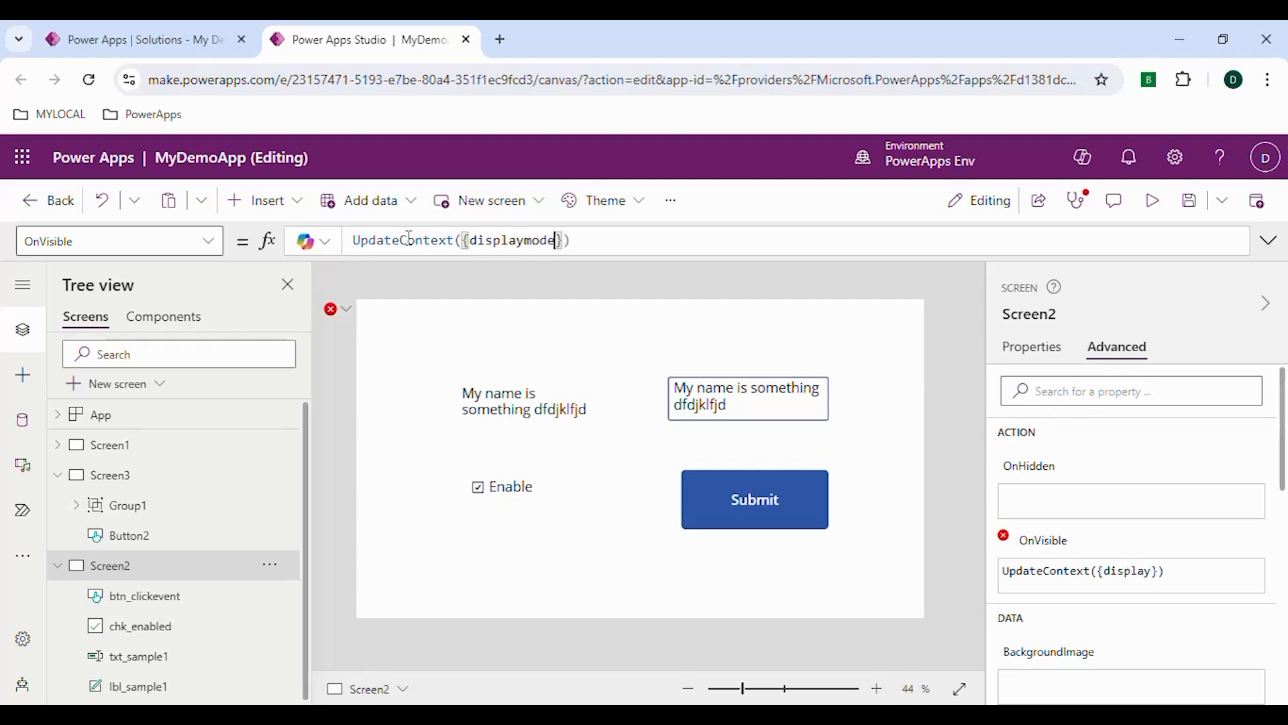
{"action": "type", "text": " :"}
Define a displaymode context variable with the value DisplayMode.Edit inside the UpdateContext record of Screen2's OnVisible formula
{"action": "key", "text": "BackSpace"}
{"action": "key", "text": "BackSpace"}
{"action": "key", "text": "BackSpace"}
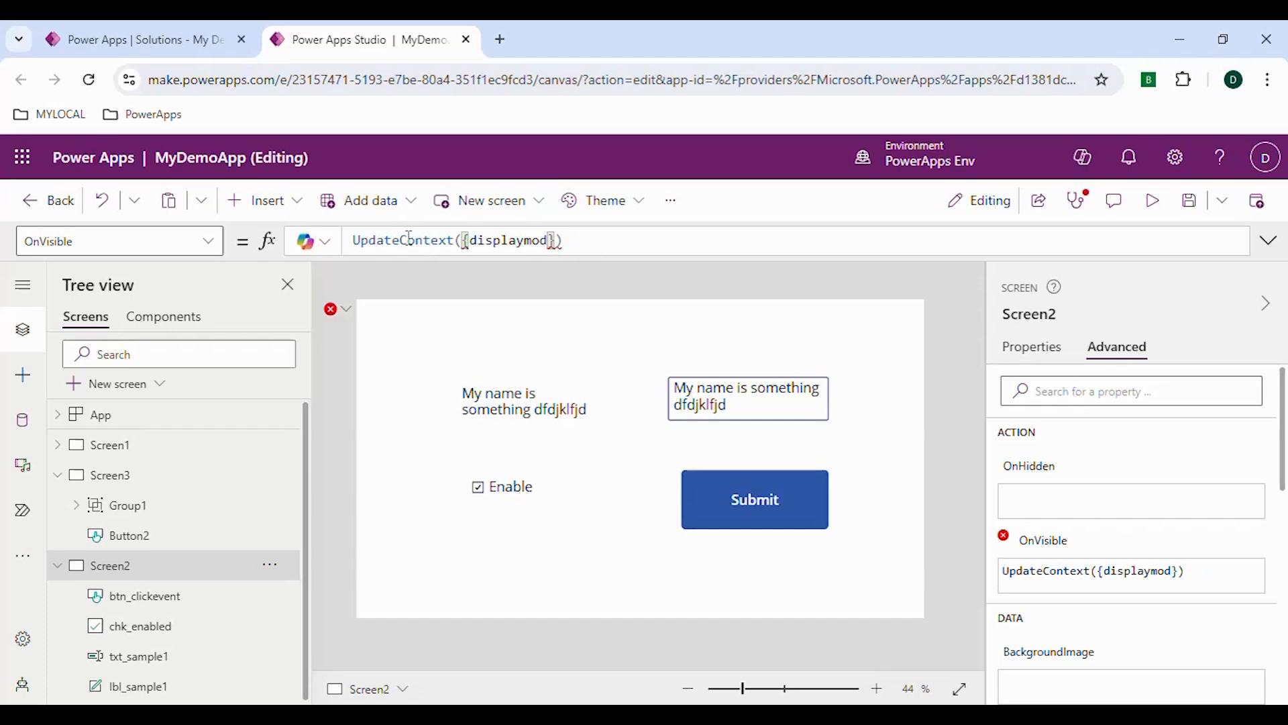
{"action": "type", "text": "e:"}
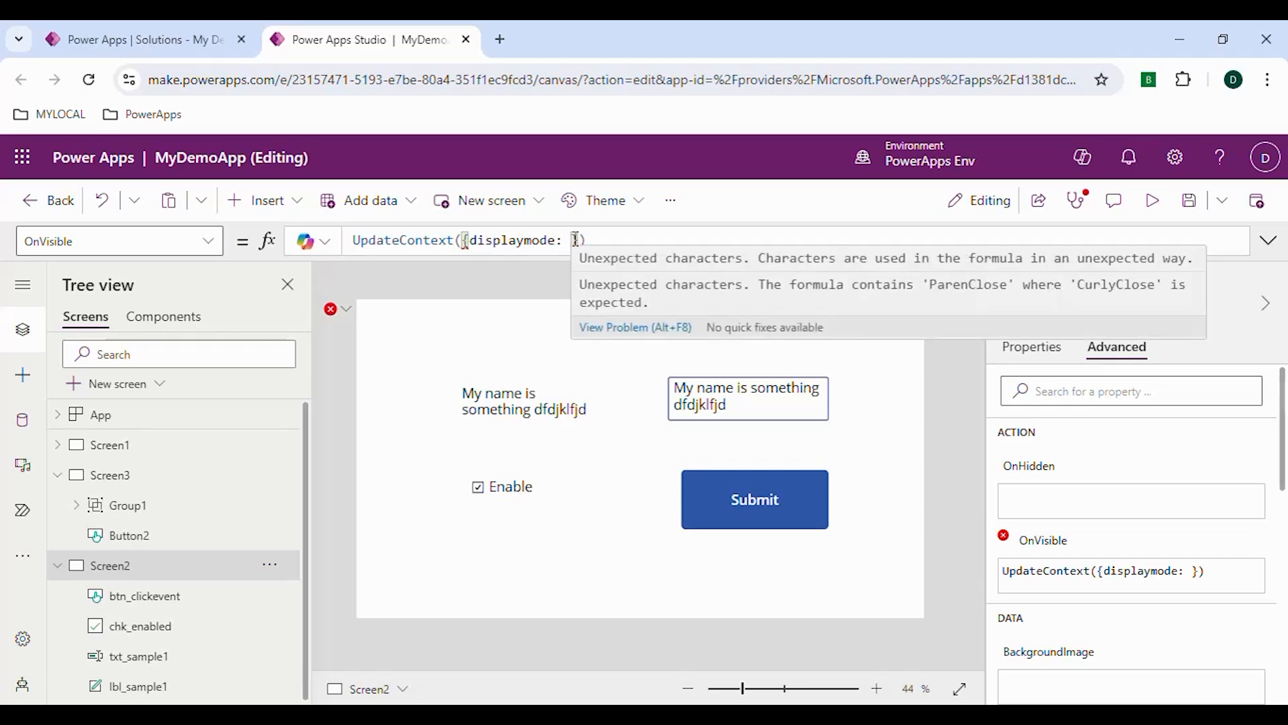
{"action": "left_click", "coordinate": [575, 240]}
{"action": "type", "text": "Disp"}
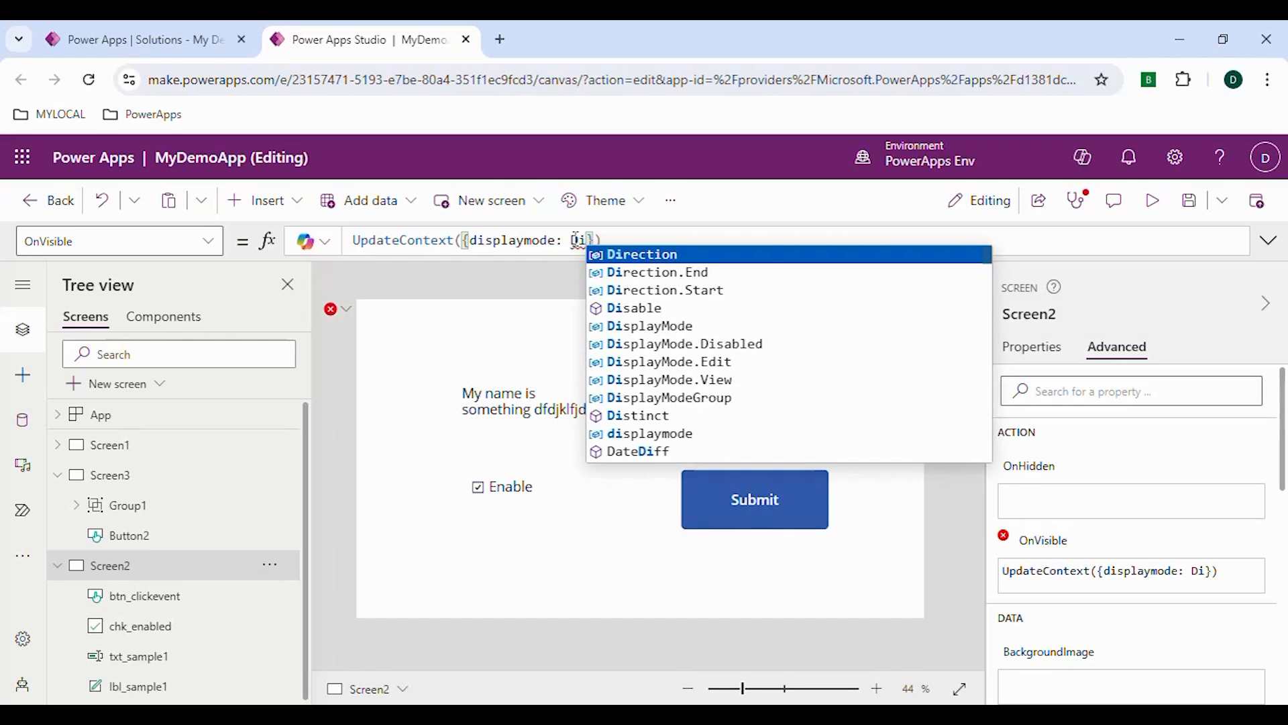
{"action": "key", "text": "Tab"}
{"action": "type", "text": ".E"}
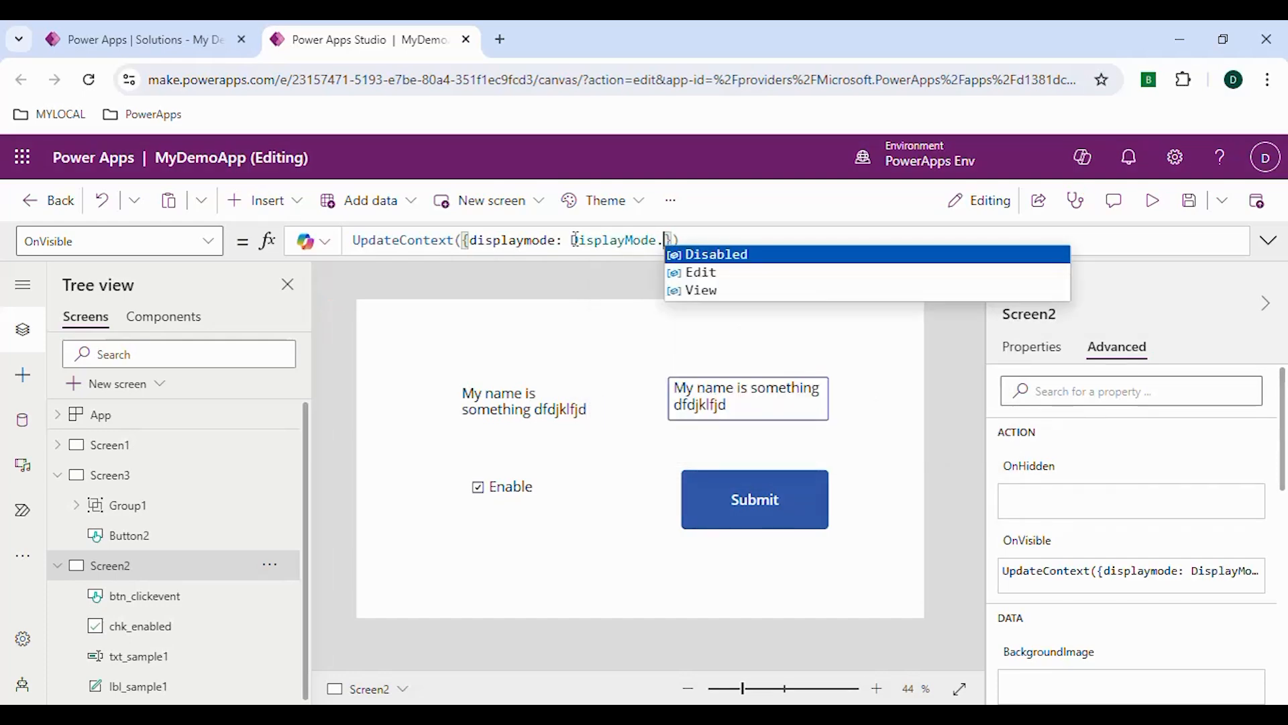
{"action": "key", "text": "Tab"}
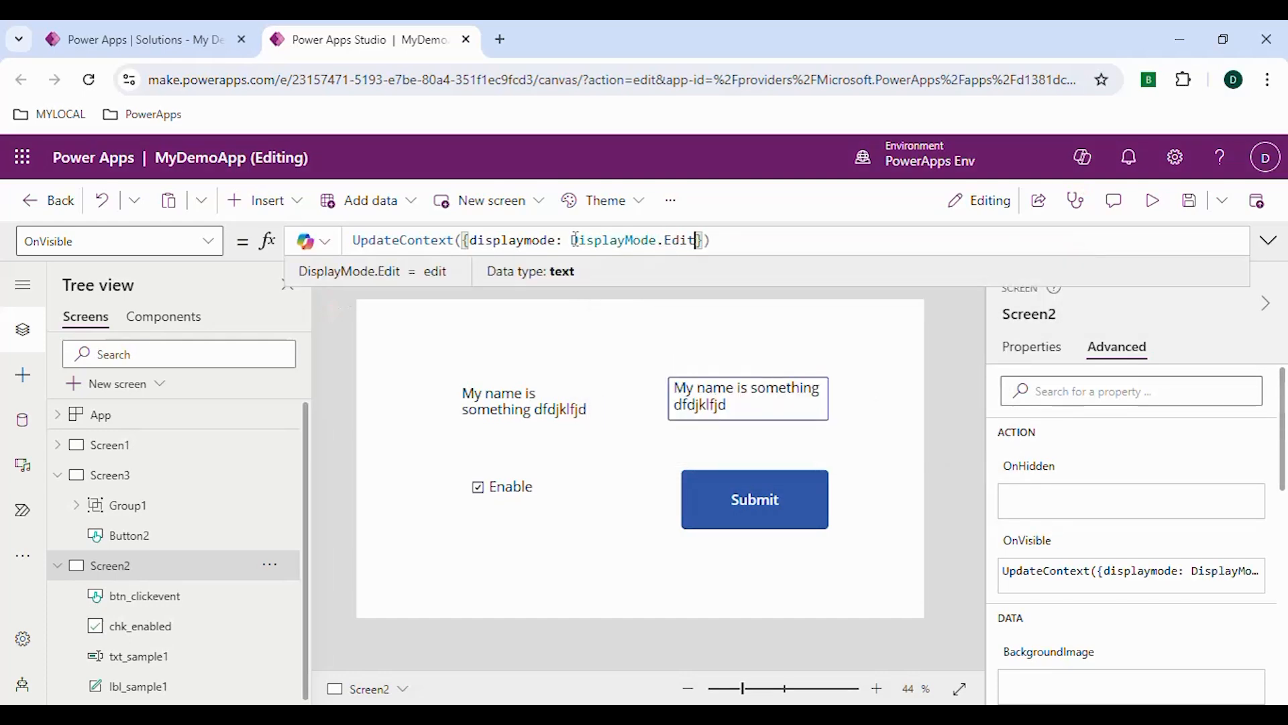
{"action": "double_click", "coordinate": [520, 240]}
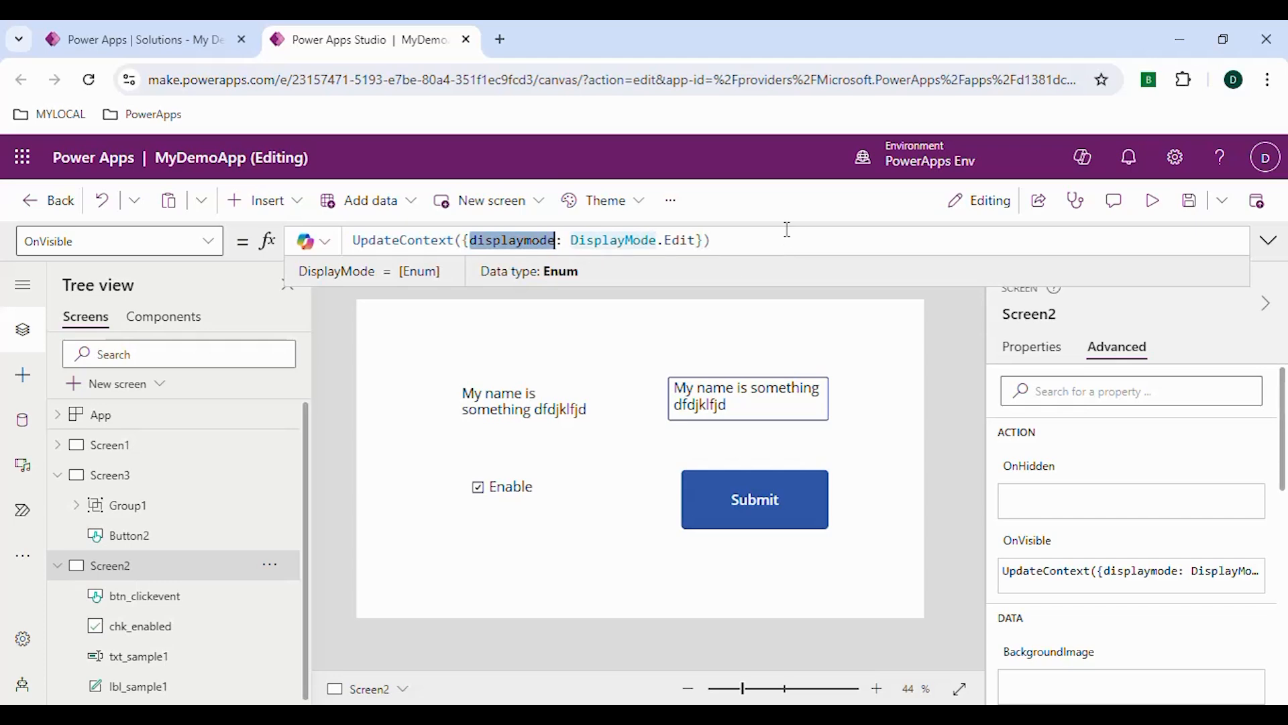
{"action": "left_click", "coordinate": [785, 207]}
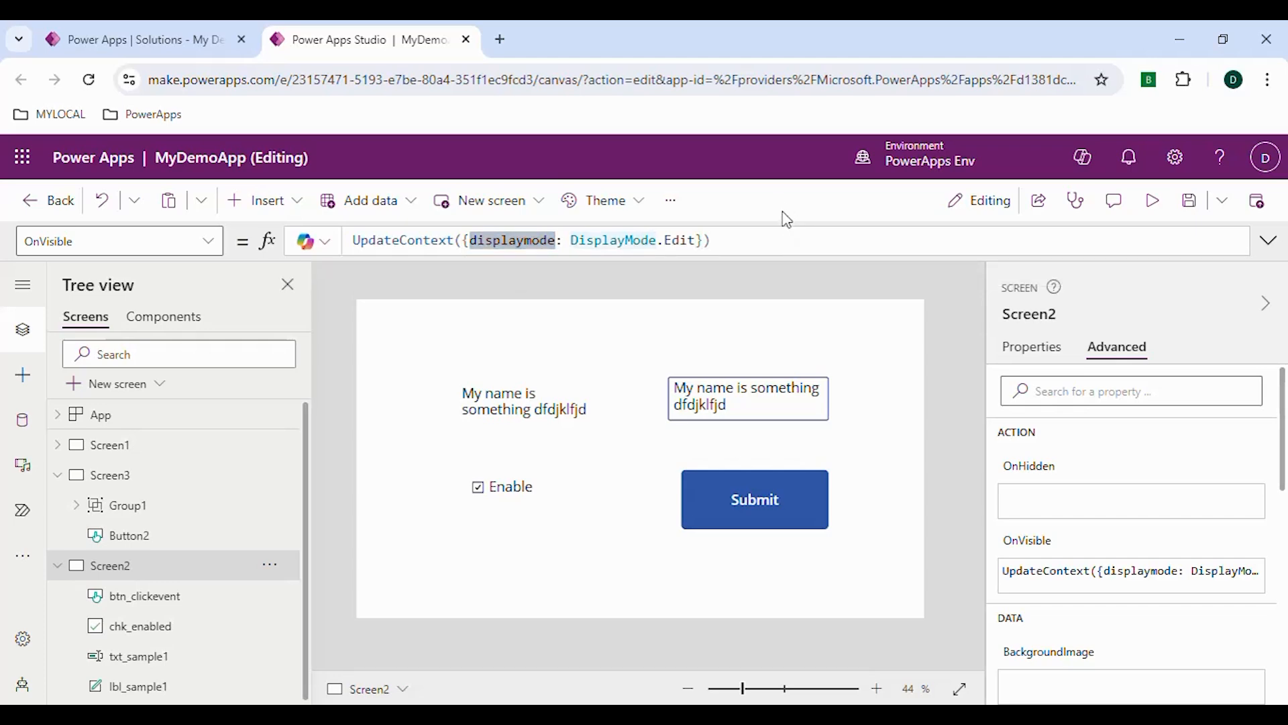
{"action": "left_click", "coordinate": [496, 245]}
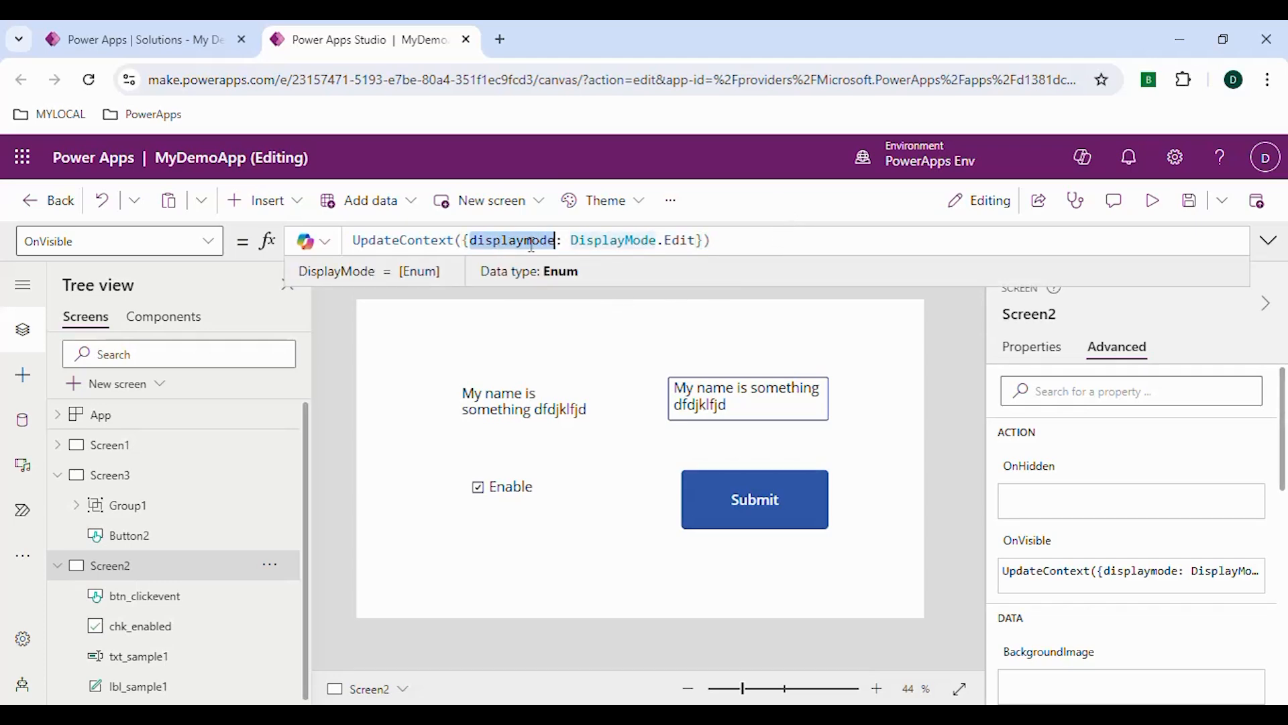
{"action": "double_click", "coordinate": [485, 248]}
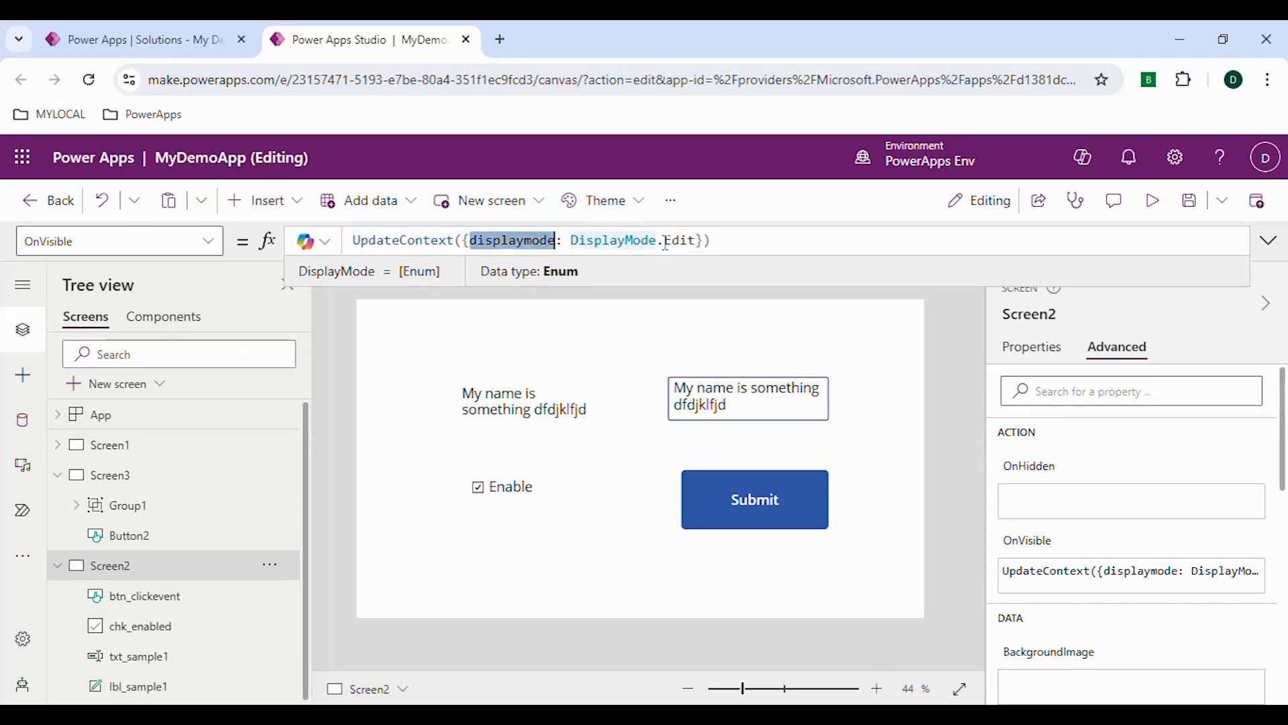
{"action": "left_click", "coordinate": [692, 243]}
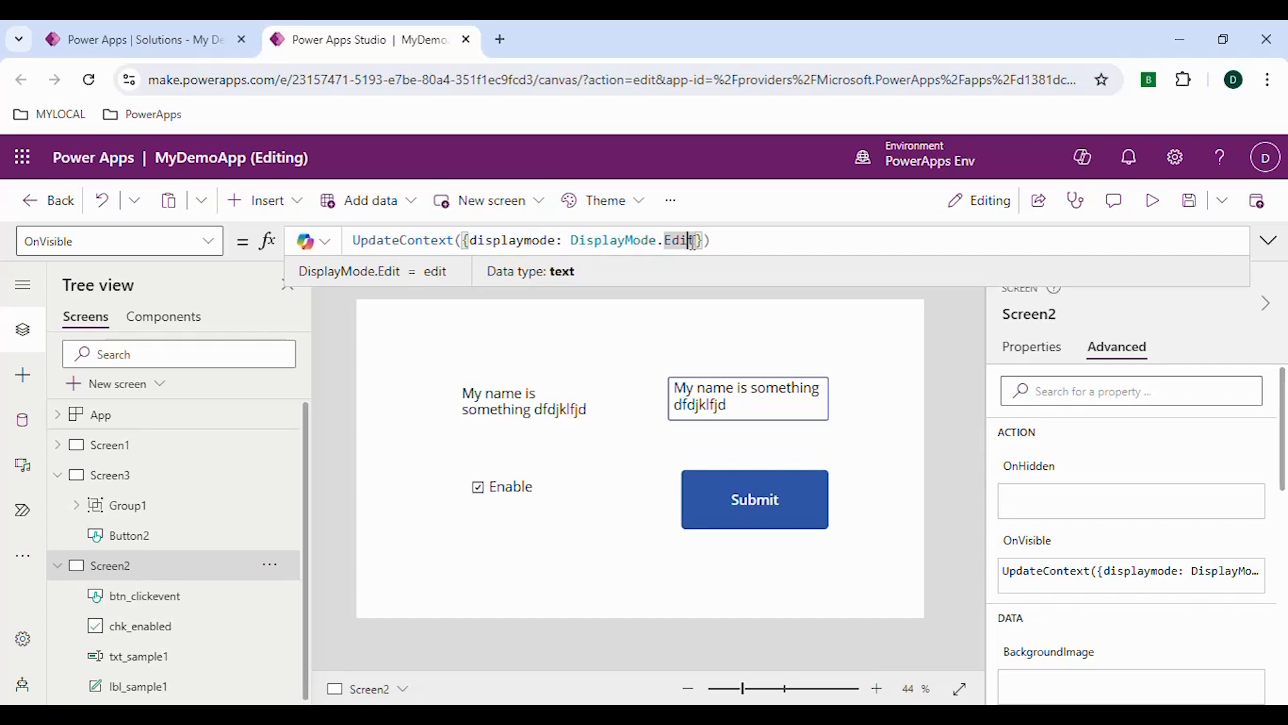
{"action": "type", "text": ","}
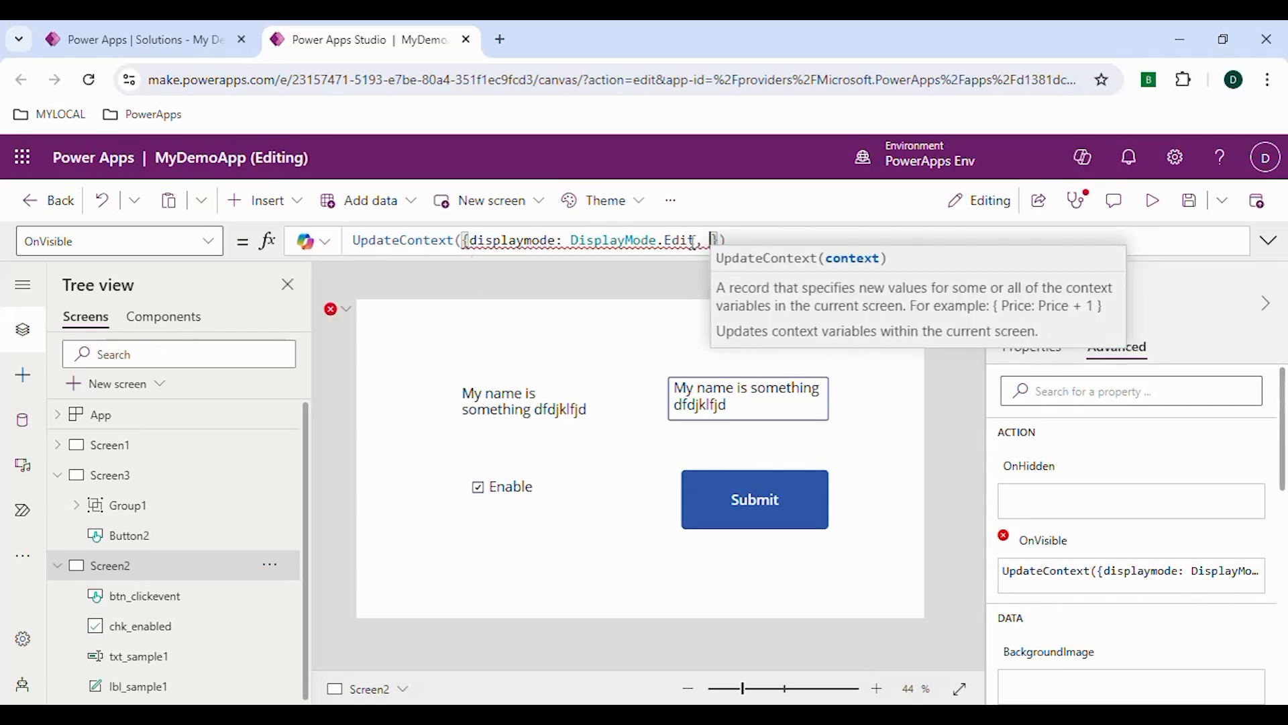
{"action": "key", "text": "BackSpace"}
{"action": "key", "text": "BackSpace"}
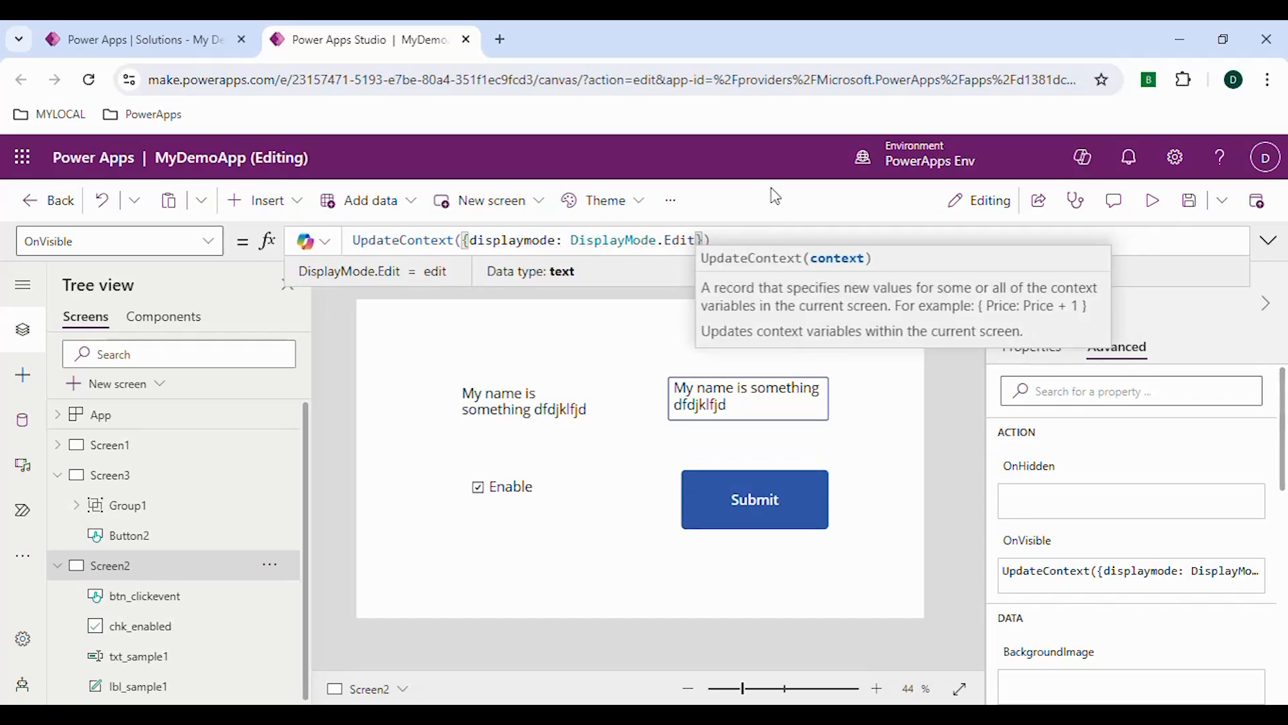
{"action": "left_click", "coordinate": [775, 196]}
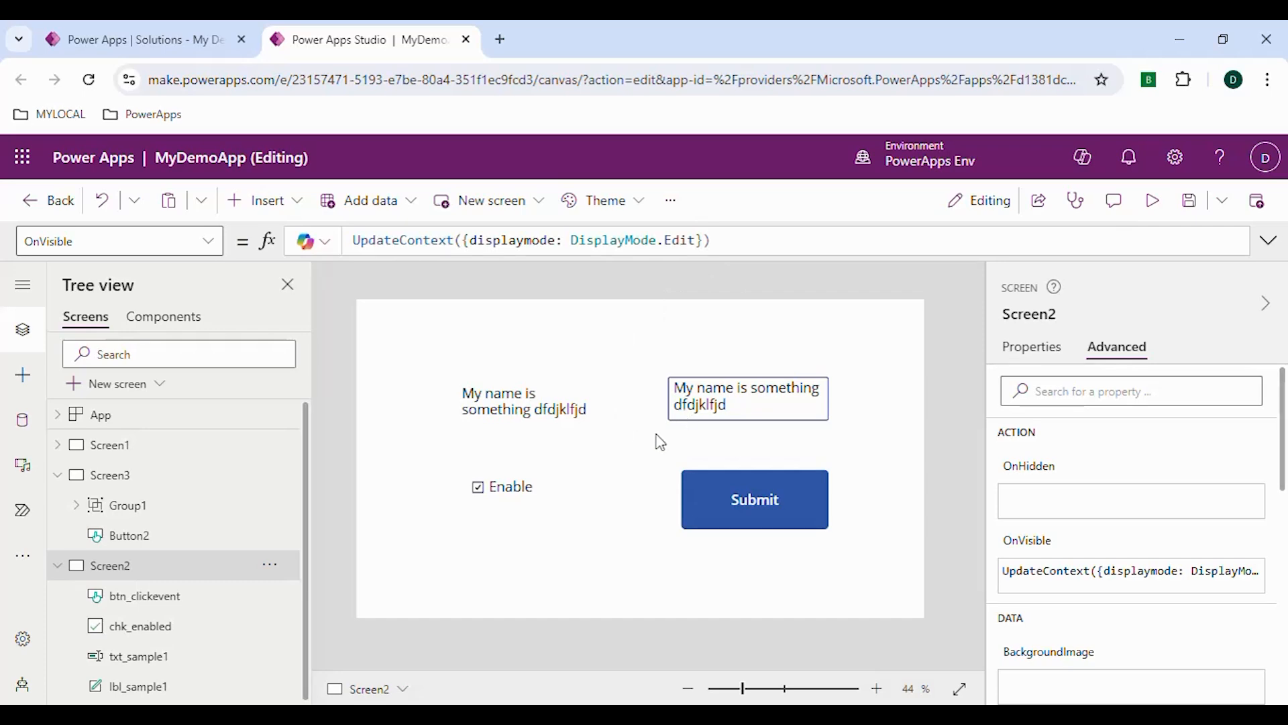
Examine the controls on Screen2 and the displaymode variable defined in the screen's OnVisible formula
{"action": "left_click", "coordinate": [518, 496]}
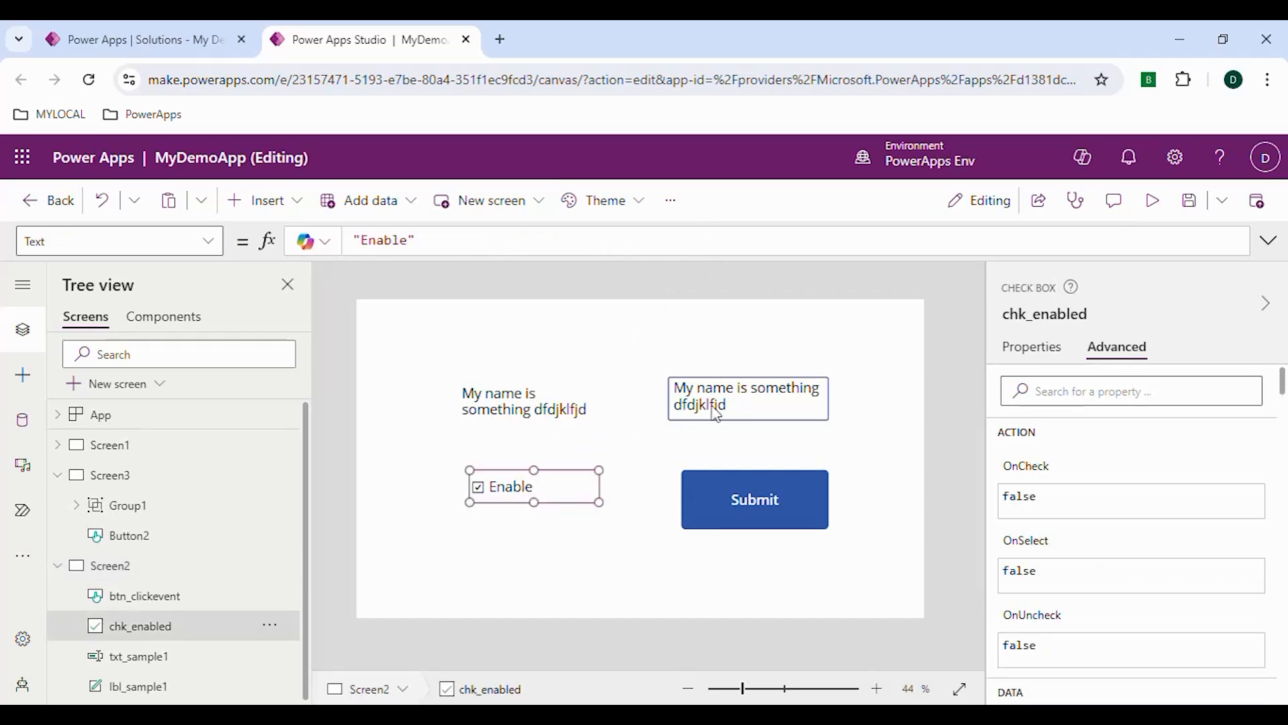
{"action": "left_click", "coordinate": [717, 415]}
{"action": "left_click", "coordinate": [569, 406]}
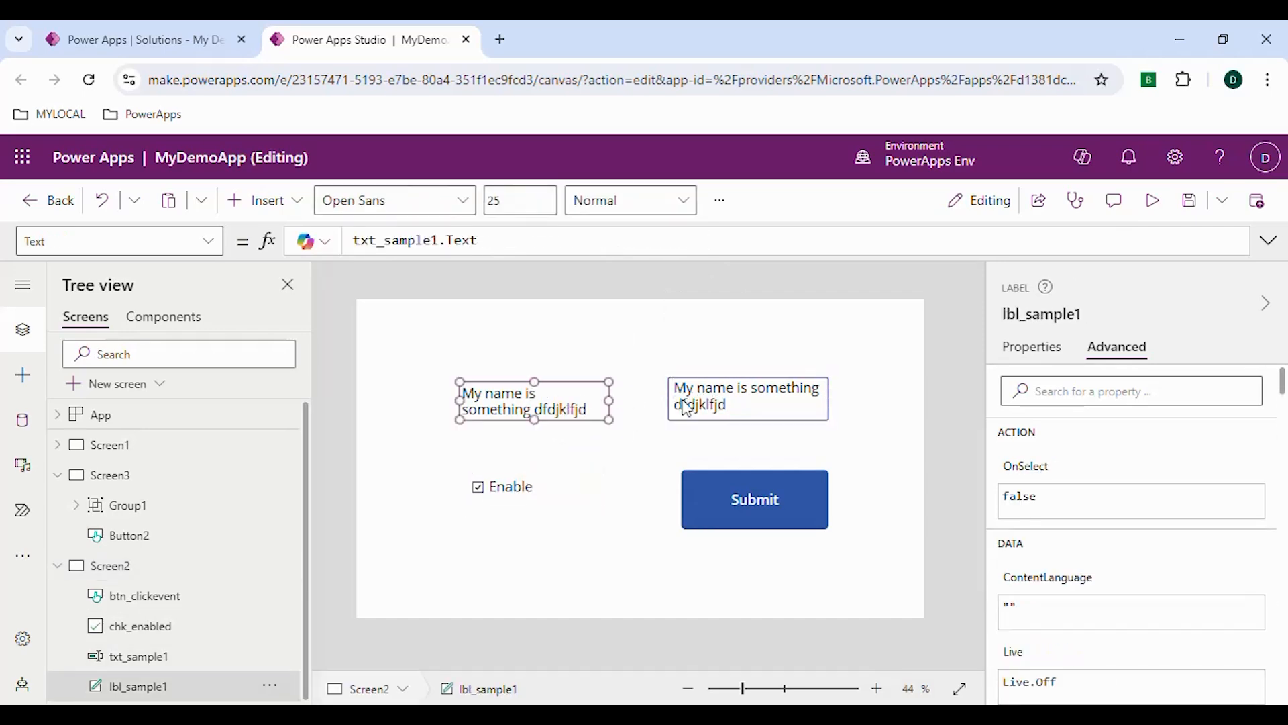
{"action": "left_click", "coordinate": [114, 569]}
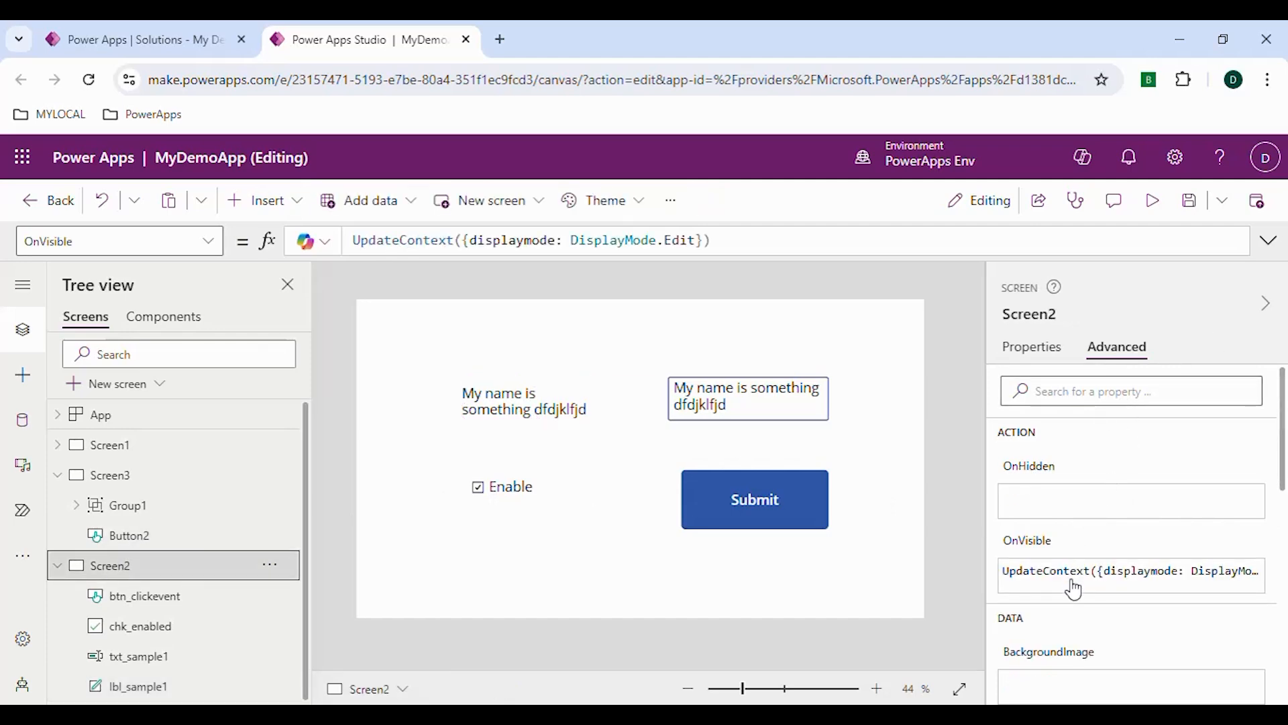
{"action": "left_click", "coordinate": [1077, 571]}
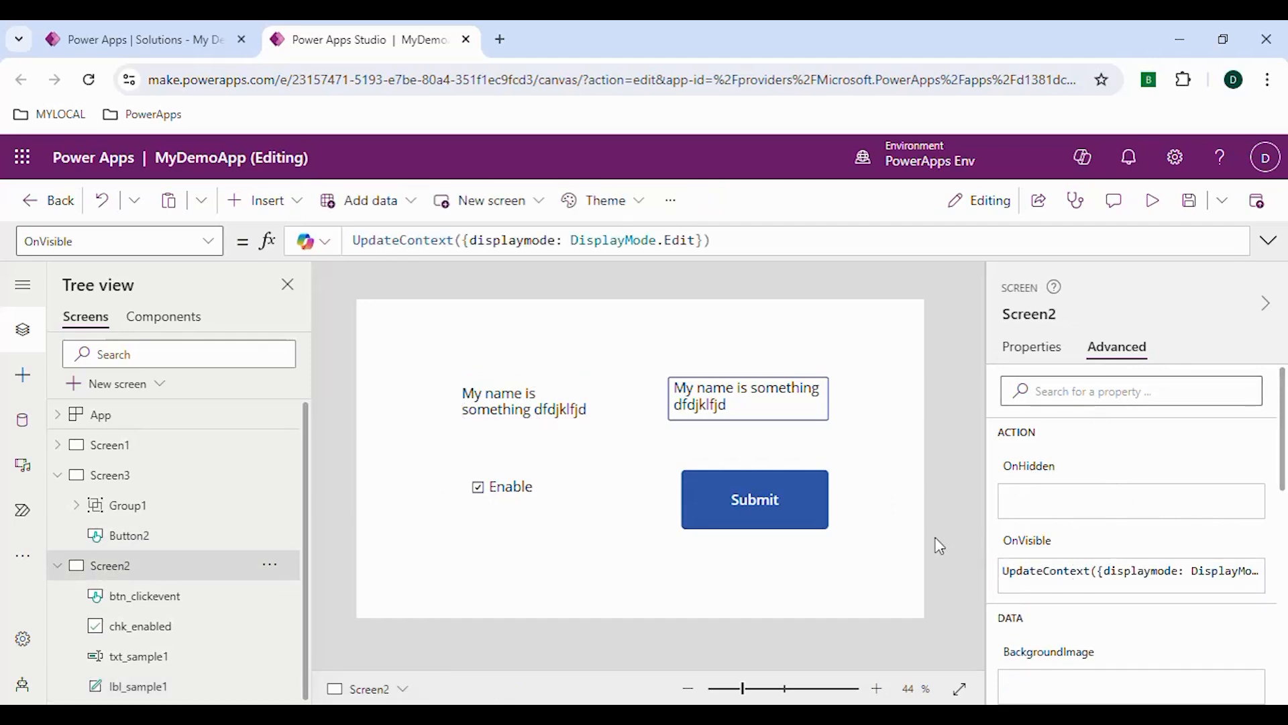
{"action": "double_click", "coordinate": [522, 240]}
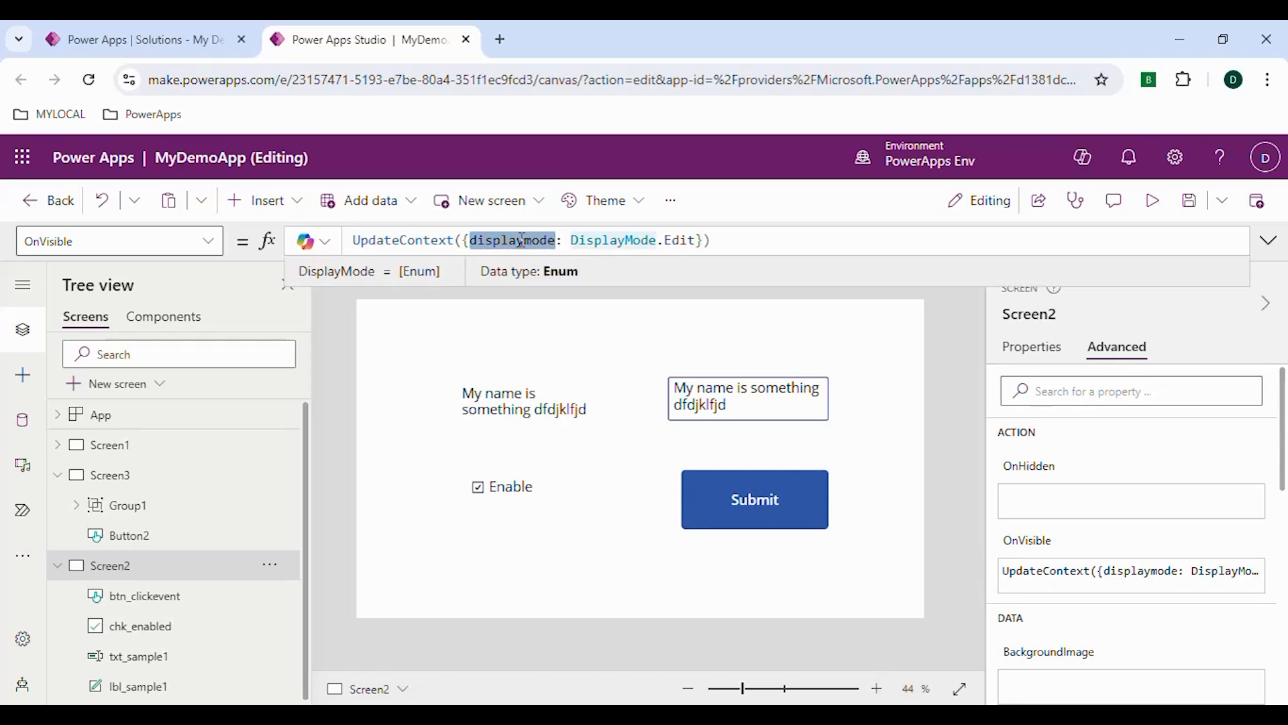
{"action": "left_click", "coordinate": [718, 420]}
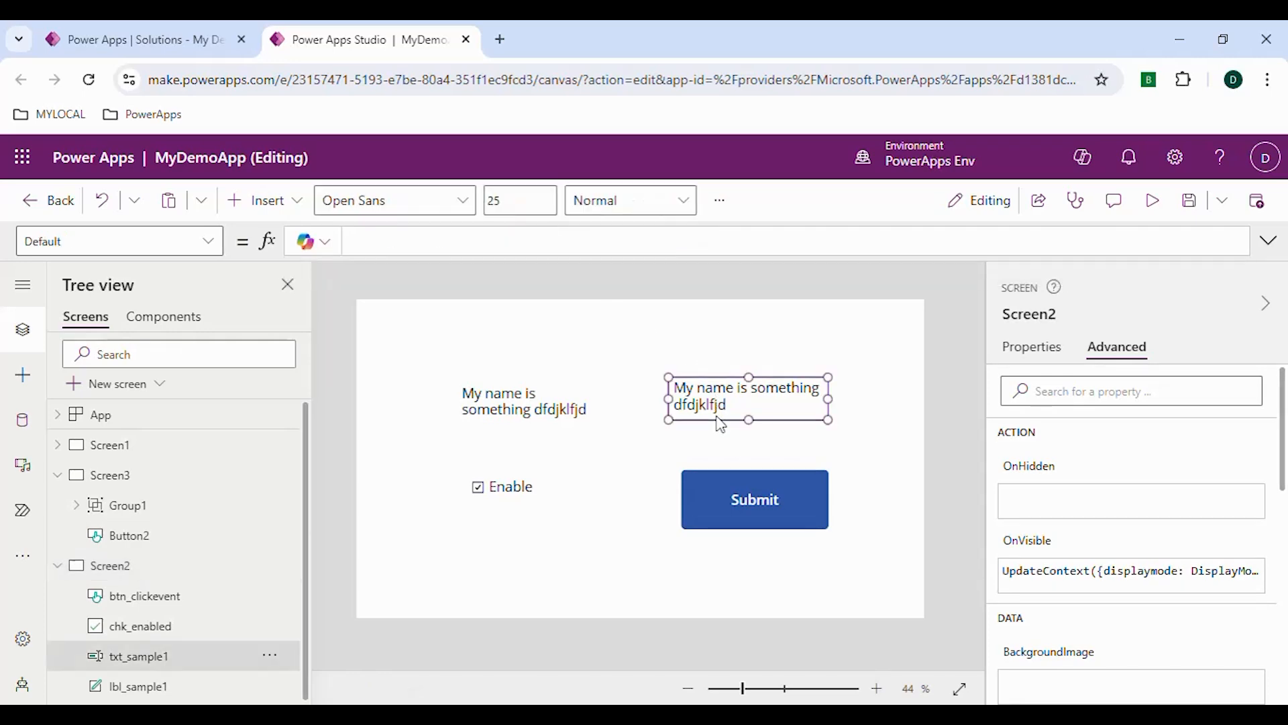
{"action": "left_click", "coordinate": [509, 494]}
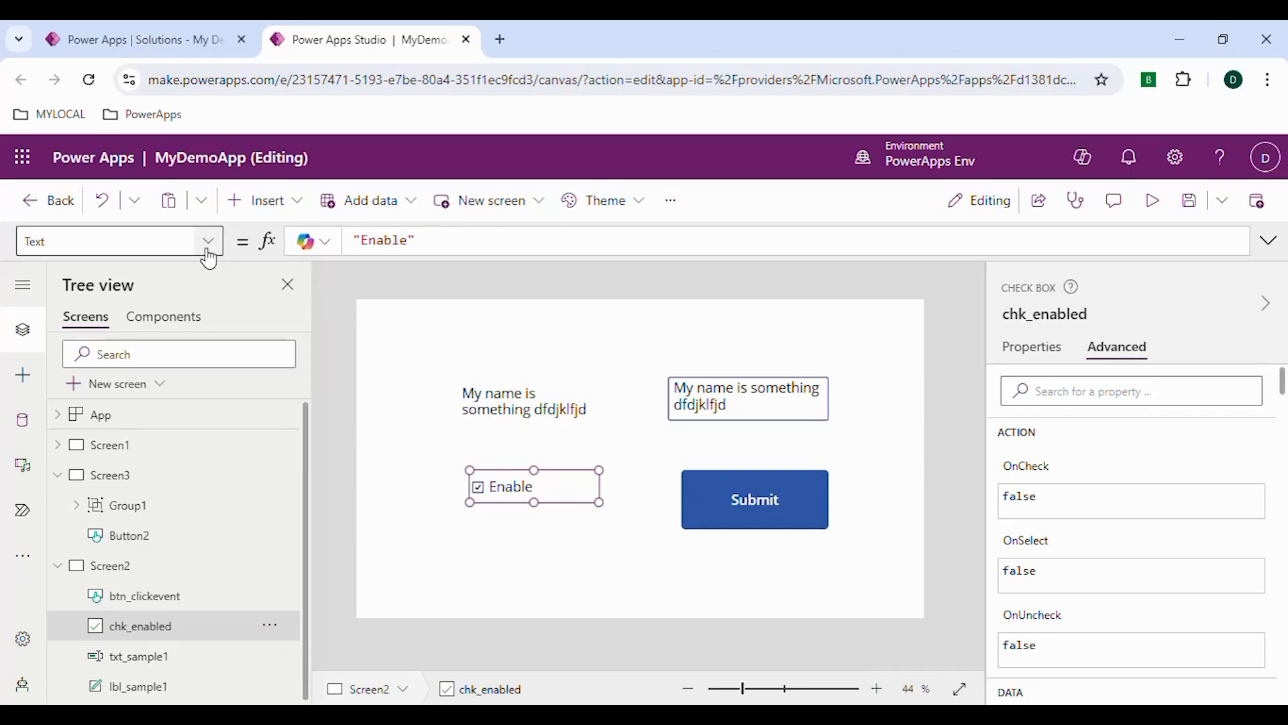
Set the DisplayMode property of the txt_sample1 text input to the displaymode variable
{"action": "left_click", "coordinate": [727, 422]}
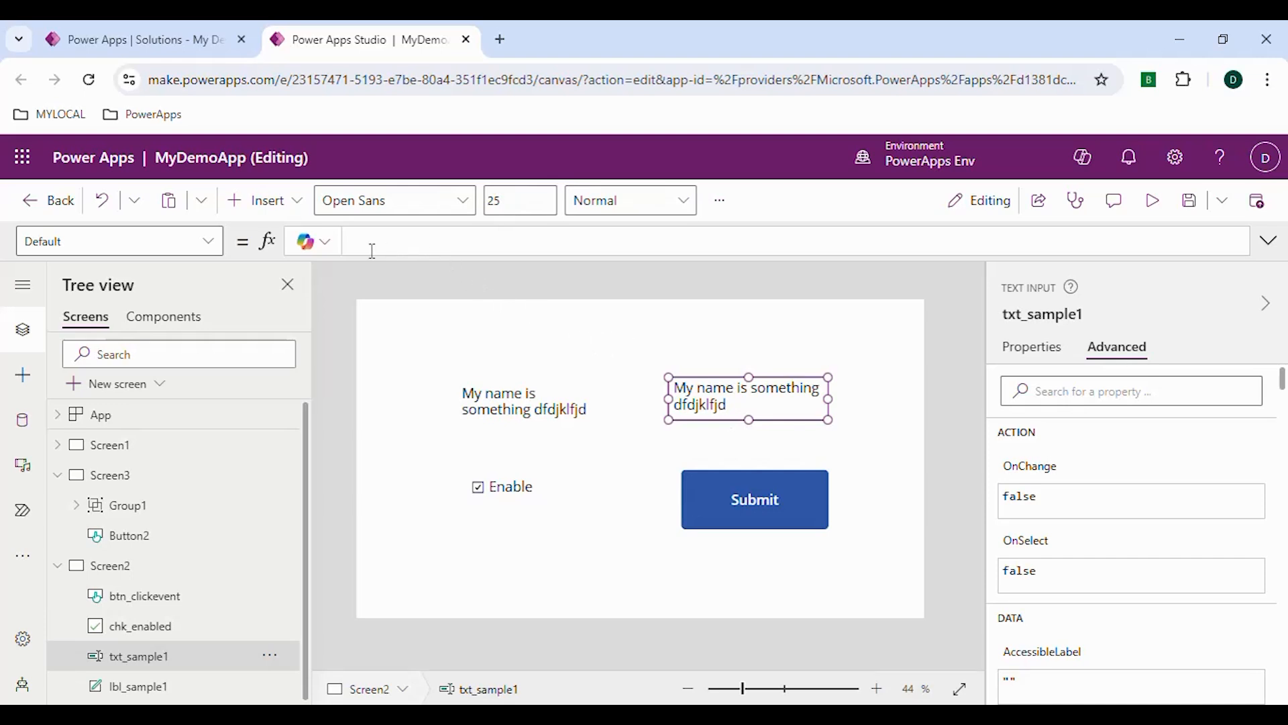
{"action": "left_click", "coordinate": [162, 246]}
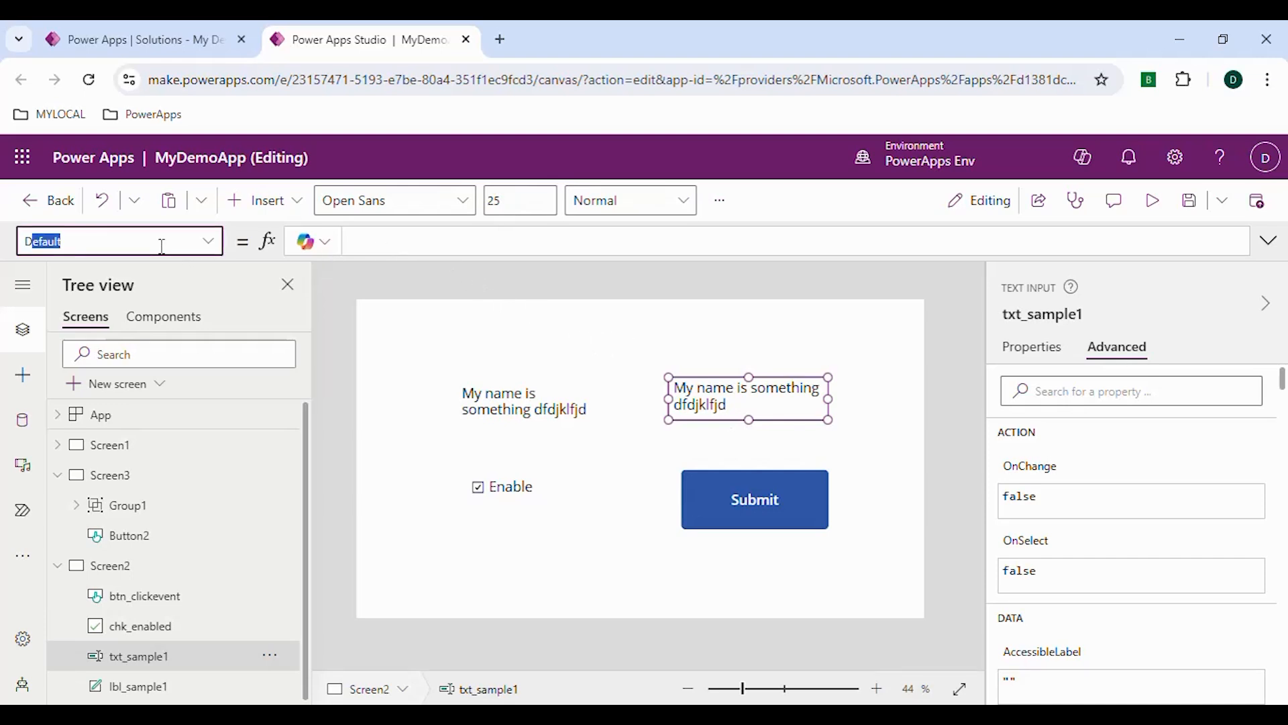
{"action": "type", "text": "Dsp"}
{"action": "type", "text": "ispa"}
{"action": "type", "text": "layMode"}
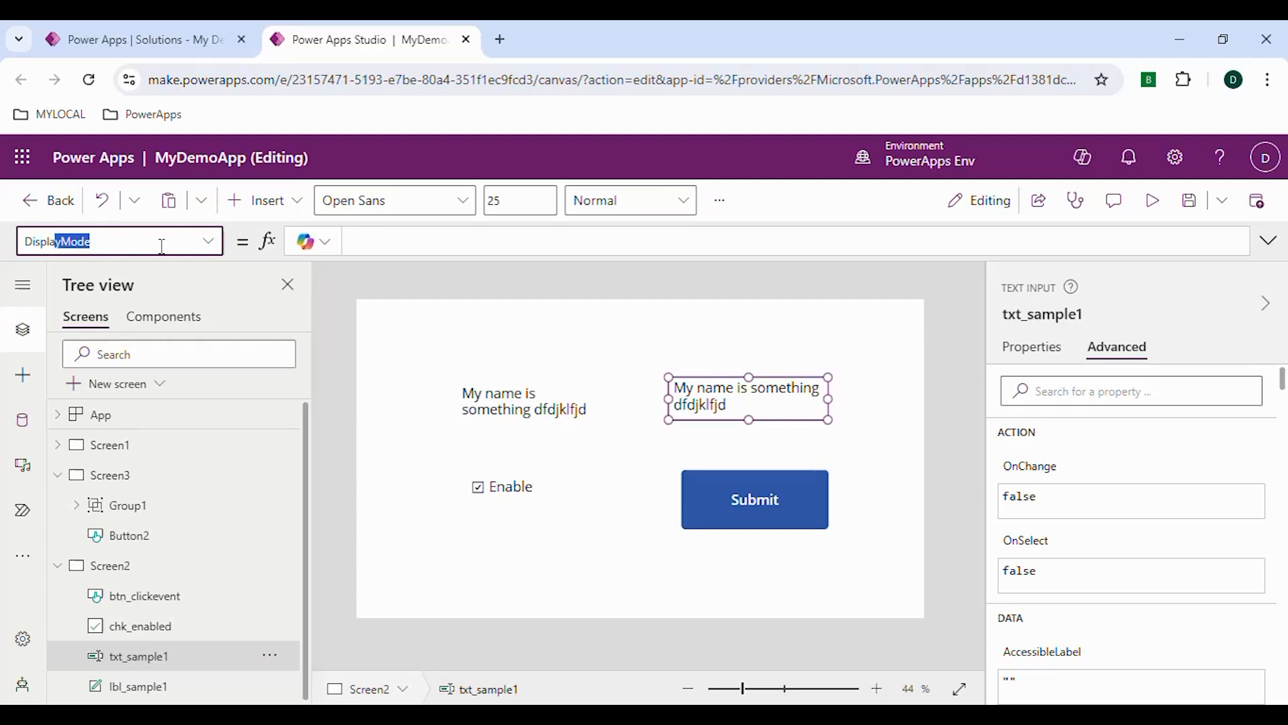
{"action": "key", "text": "Return"}
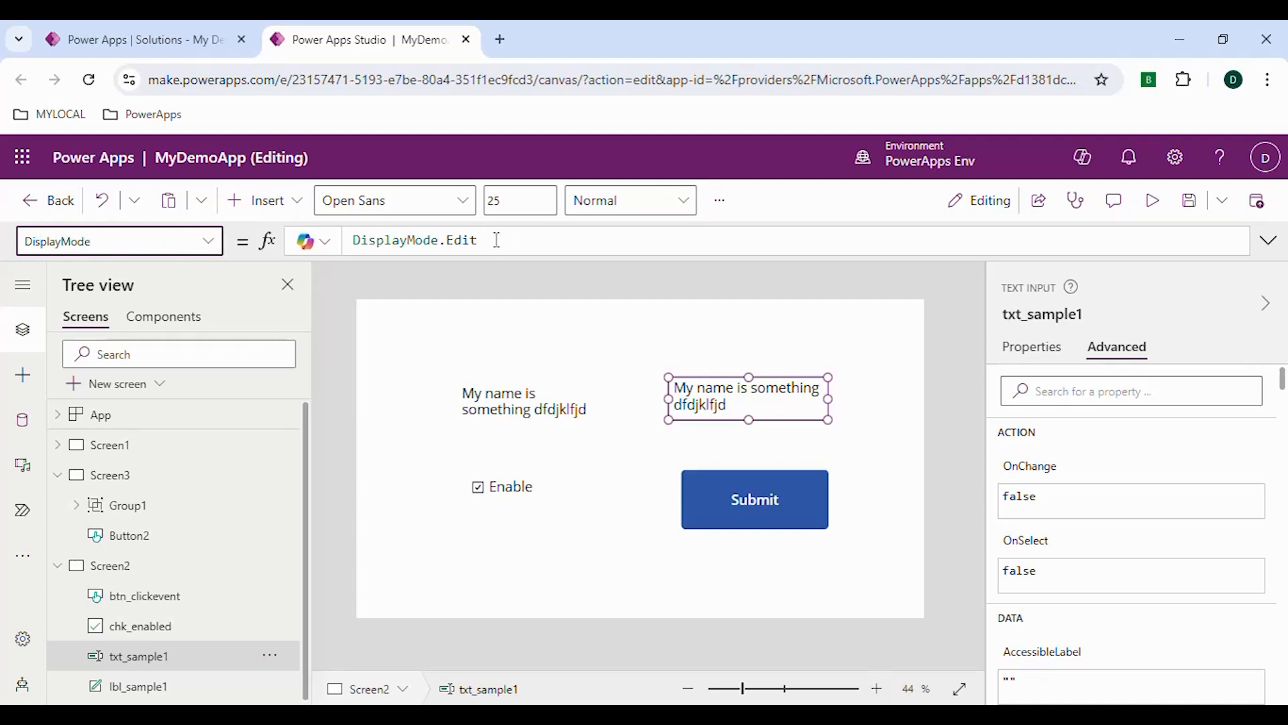
{"action": "left_click_drag", "start_coordinate": [497, 239], "coordinate": [350, 228]}
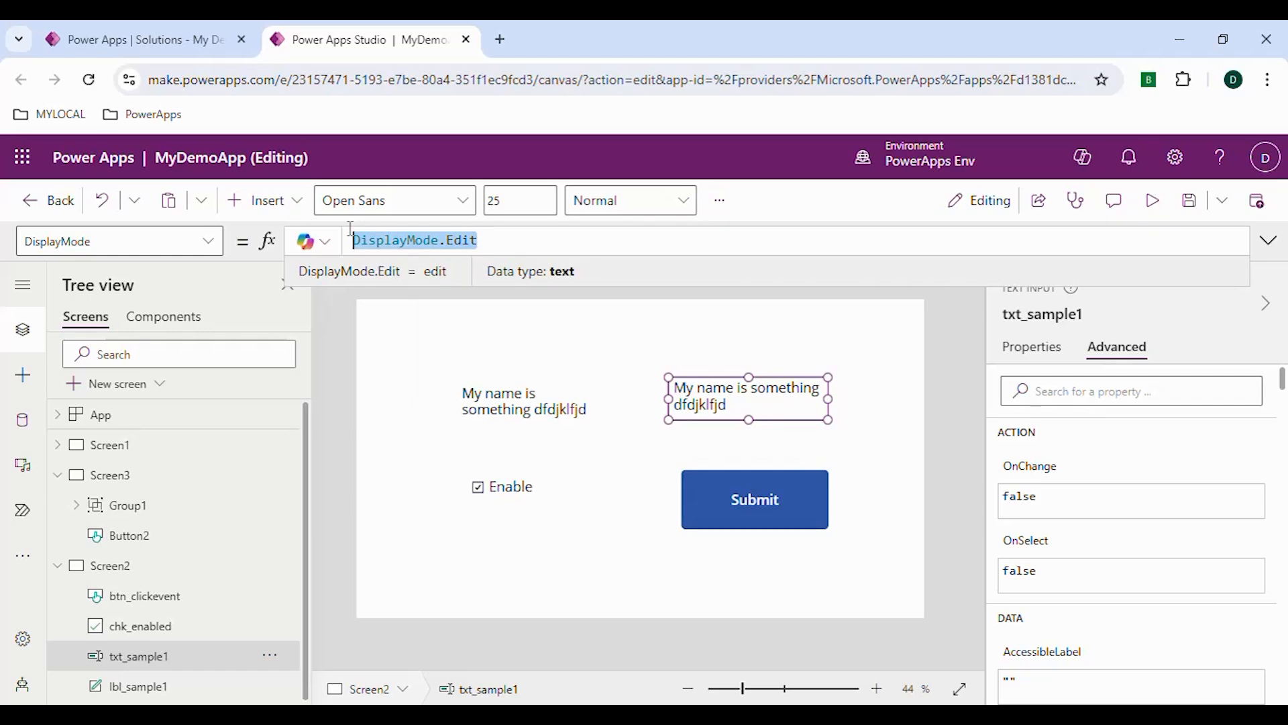
{"action": "type", "text": "displaymode"}
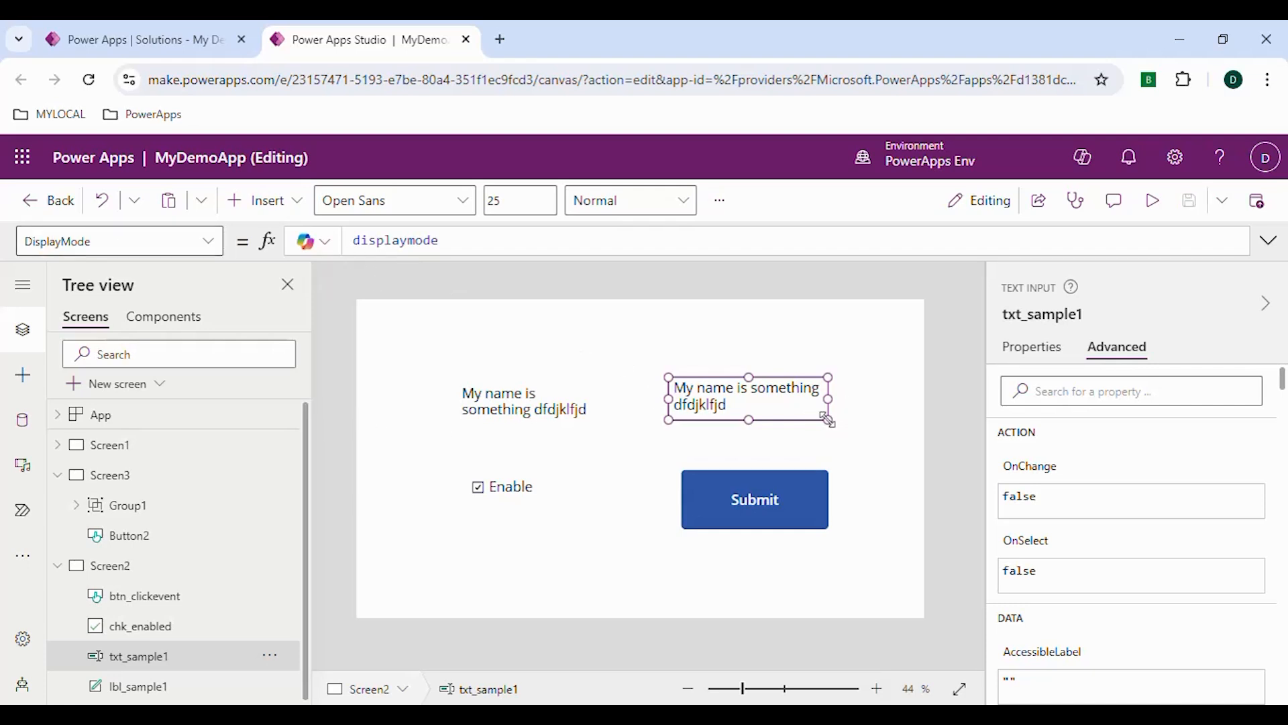
Slightly reduce the height of the txt_sample1 text input and save the app
{"action": "mouse_move", "coordinate": [826, 420]}
{"action": "left_mouse_down"}
{"action": "mouse_move", "coordinate": [827, 396]}
{"action": "mouse_move", "coordinate": [826, 414]}
{"action": "left_mouse_up"}
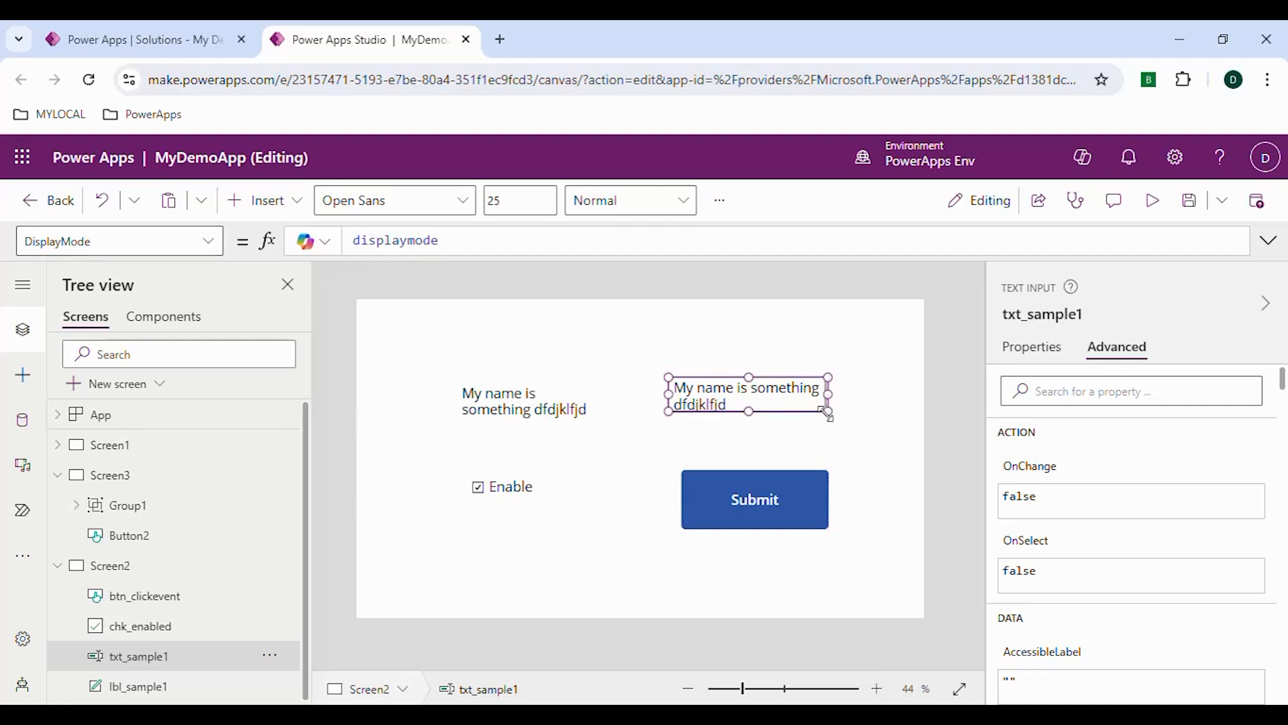
{"action": "left_click", "coordinate": [676, 340]}
{"action": "key", "text": "ctrl+s"}
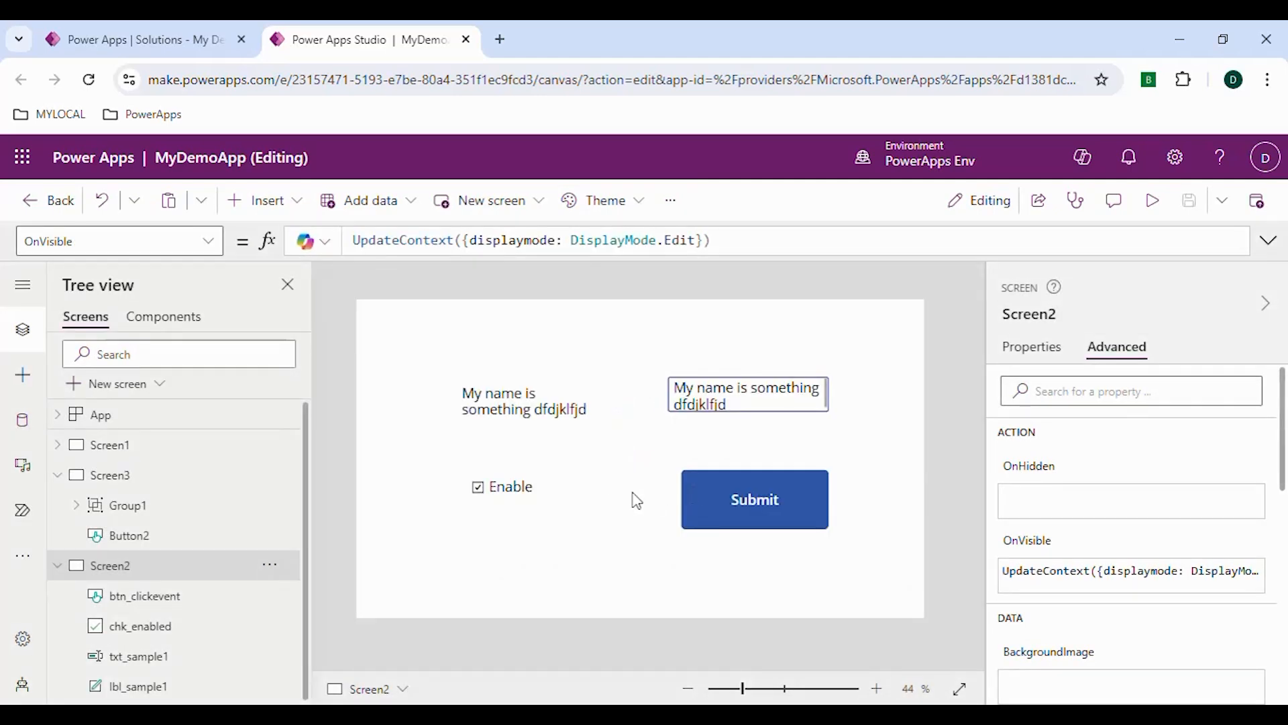
{"action": "left_click", "coordinate": [519, 499]}
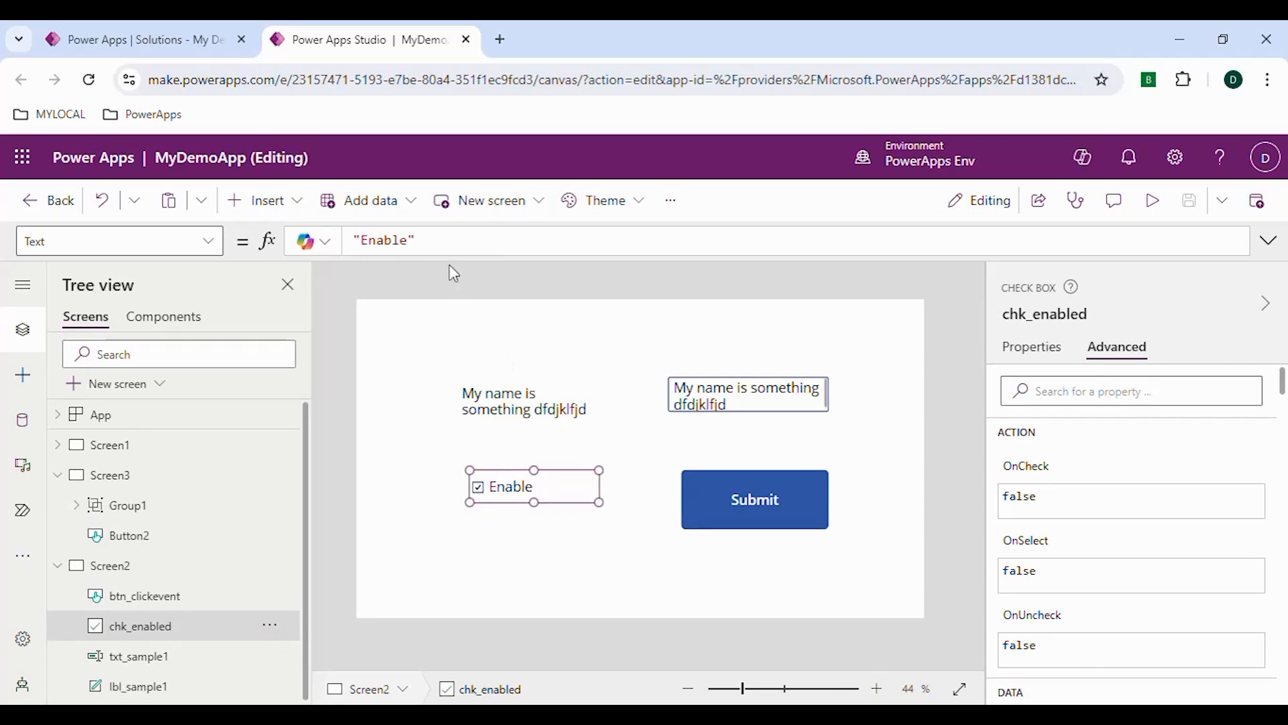
{"action": "left_click_drag", "start_coordinate": [437, 241], "coordinate": [353, 241]}
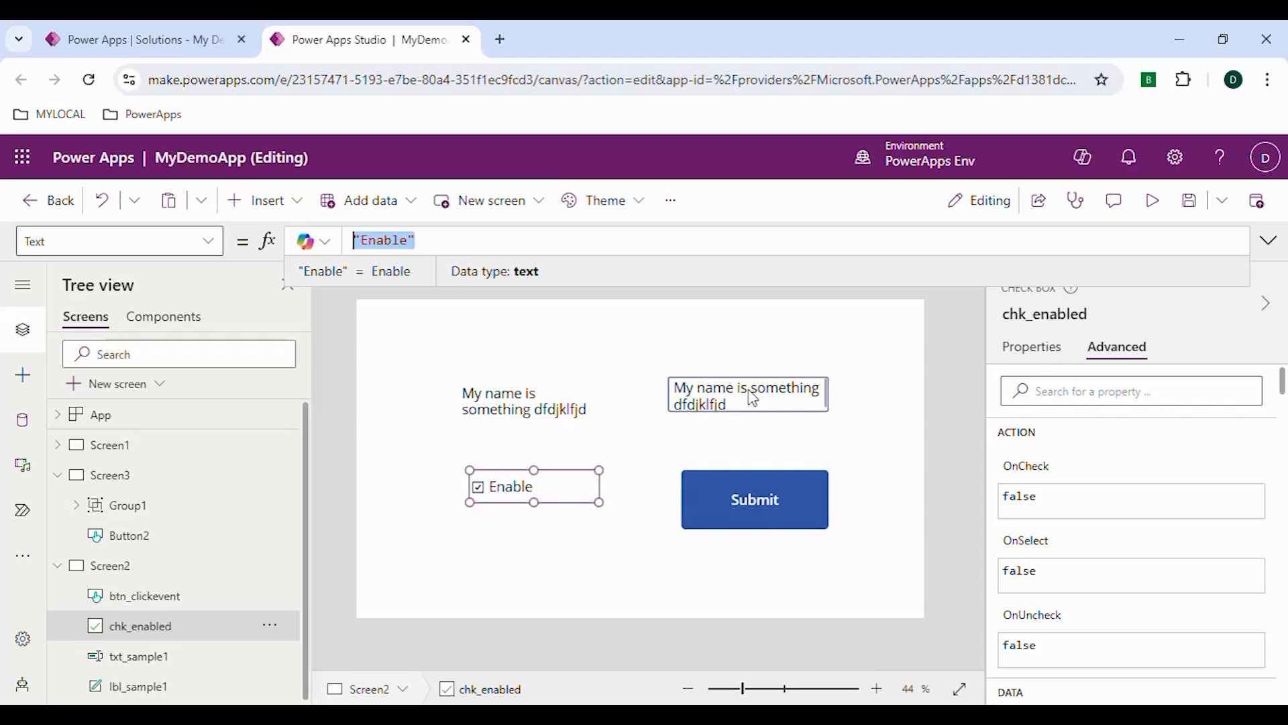
Set the DisplayMode property of the Submit button btn_clickevent to the displaymode variable
{"action": "left_click", "coordinate": [755, 497]}
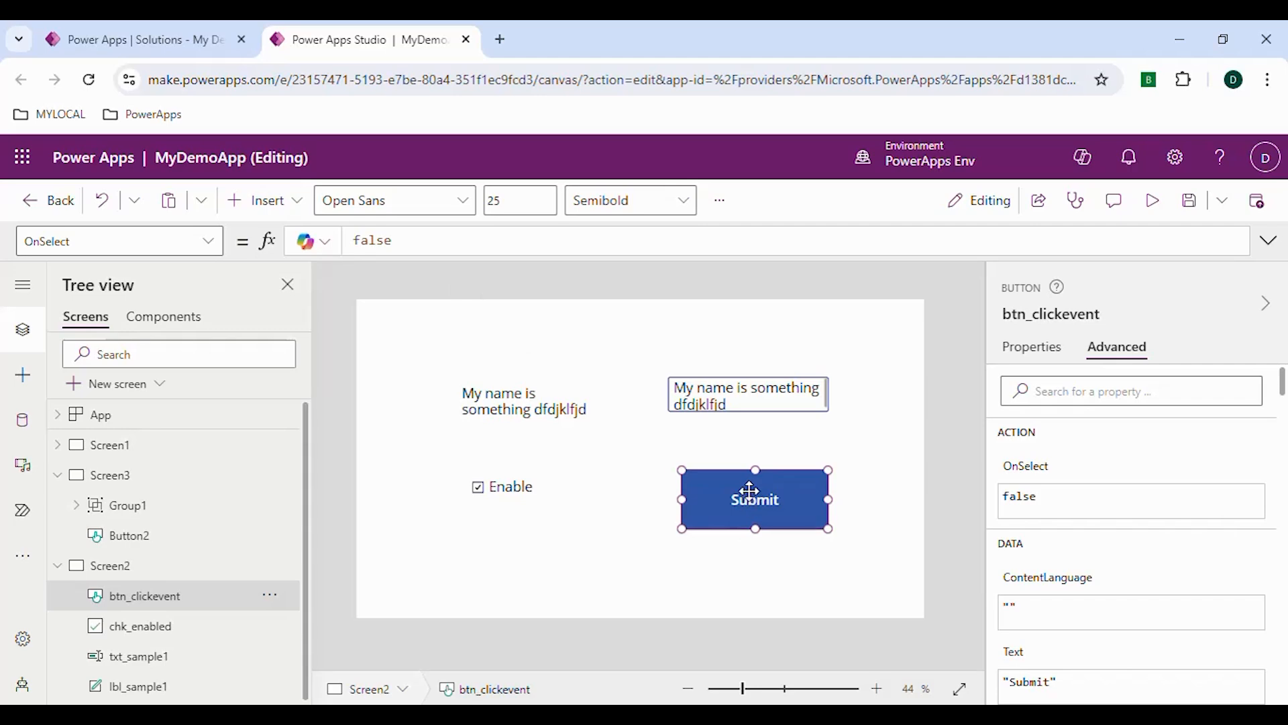
{"action": "left_click", "coordinate": [201, 242]}
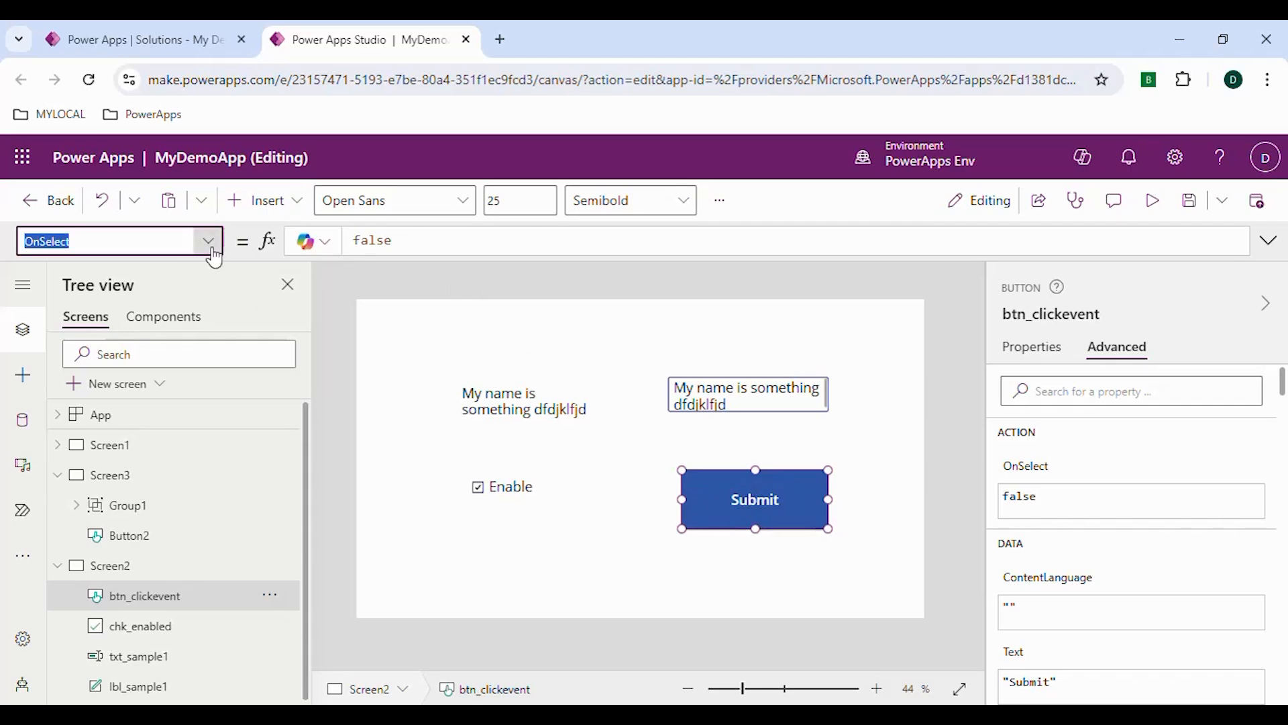
{"action": "type", "text": "Ds"}
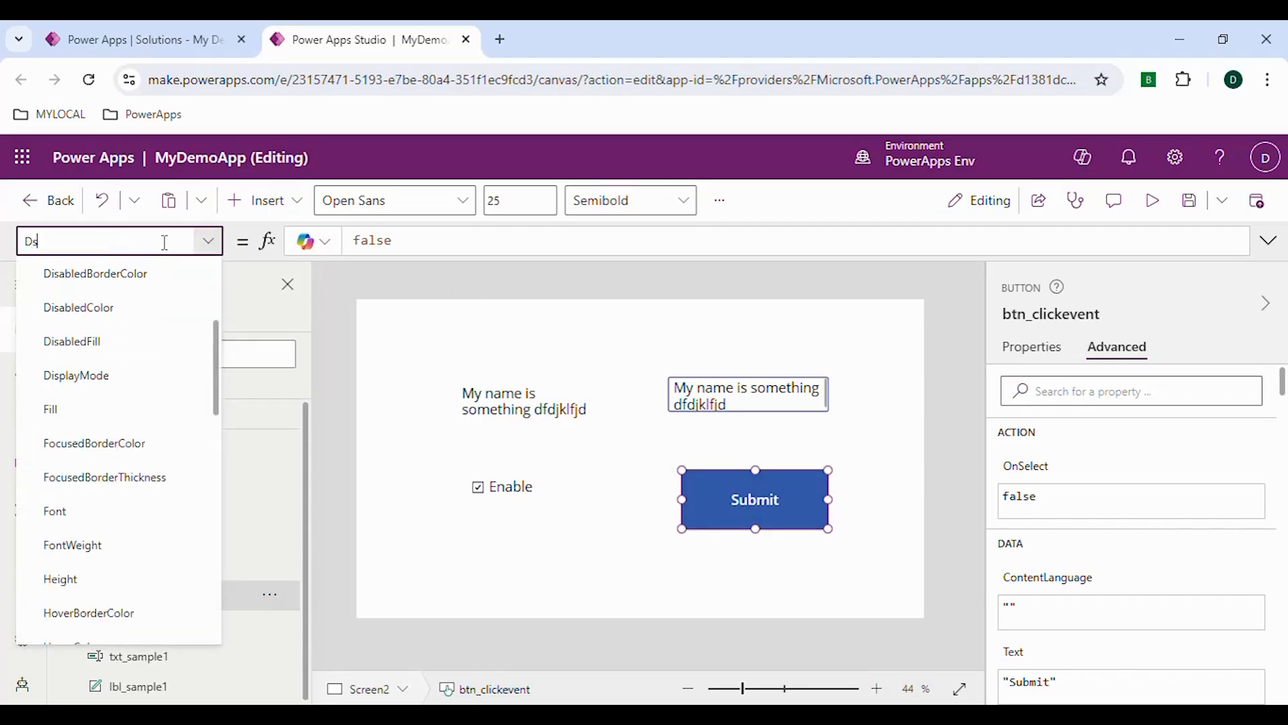
{"action": "type", "text": "isplayMode"}
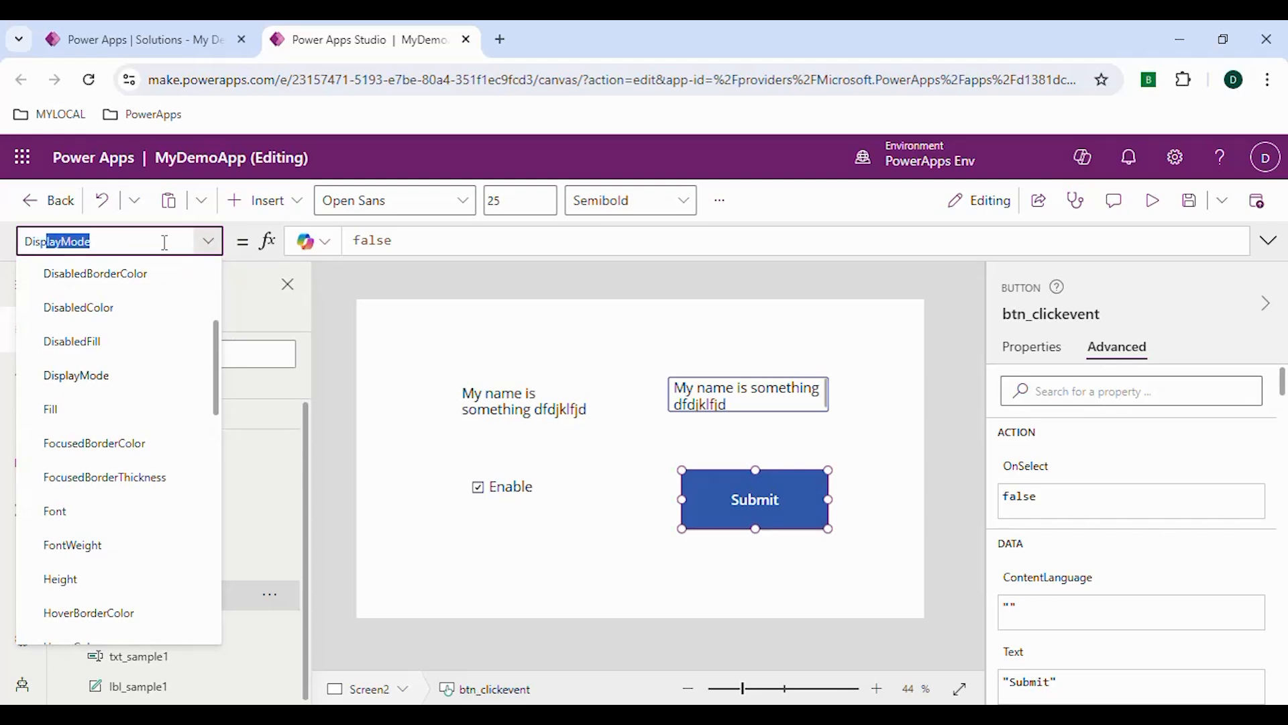
{"action": "key", "text": "Return"}
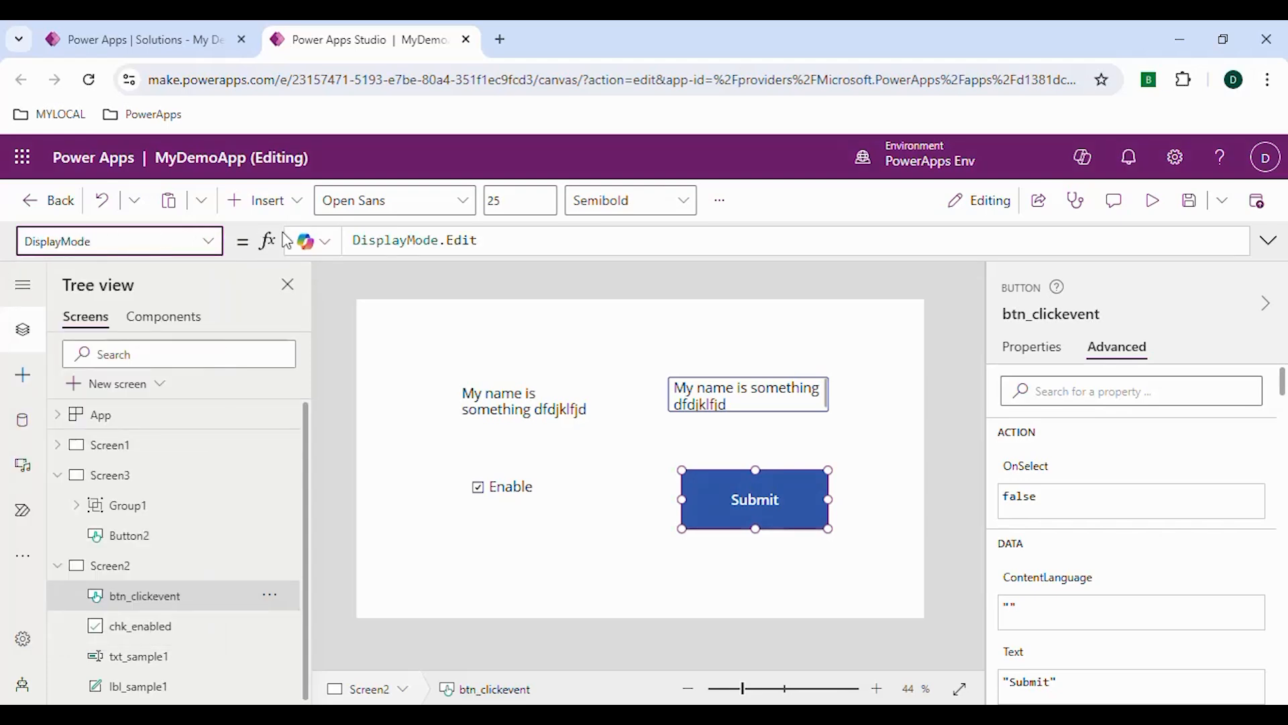
{"action": "left_click", "coordinate": [513, 236]}
{"action": "key", "text": "ctrl+a"}
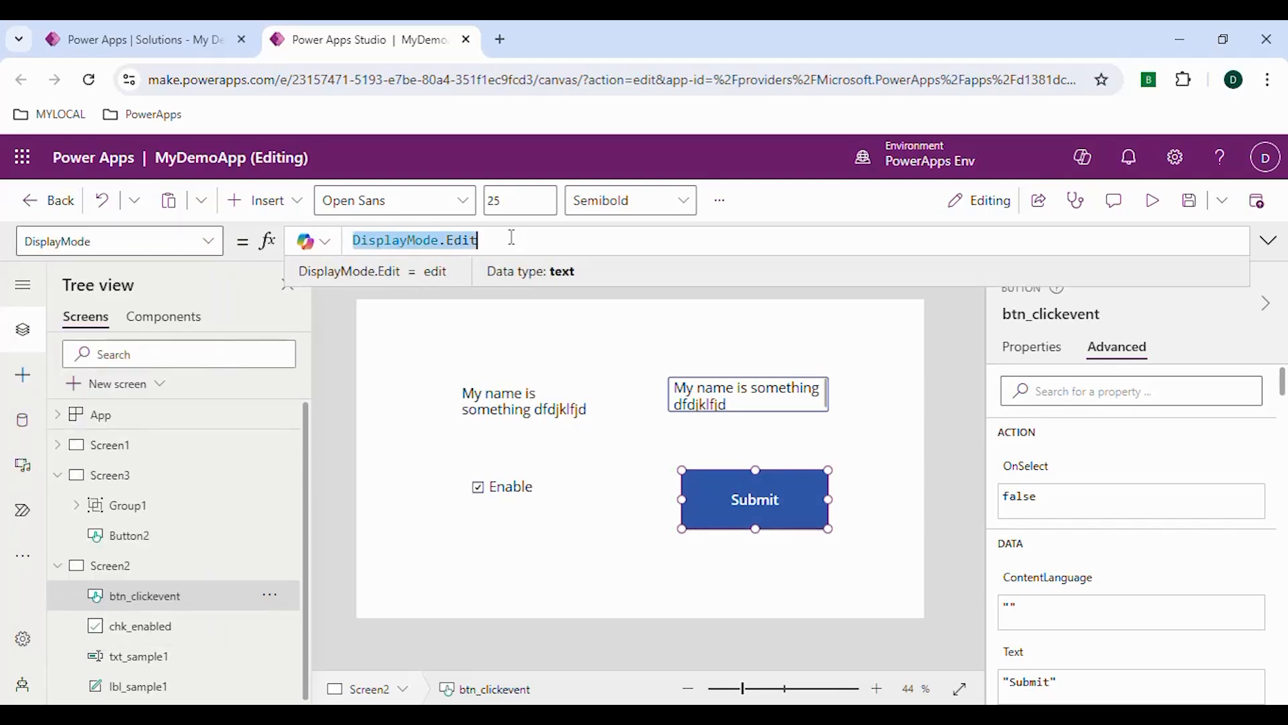
{"action": "type", "text": "displaymode"}
{"action": "left_click", "coordinate": [815, 203]}
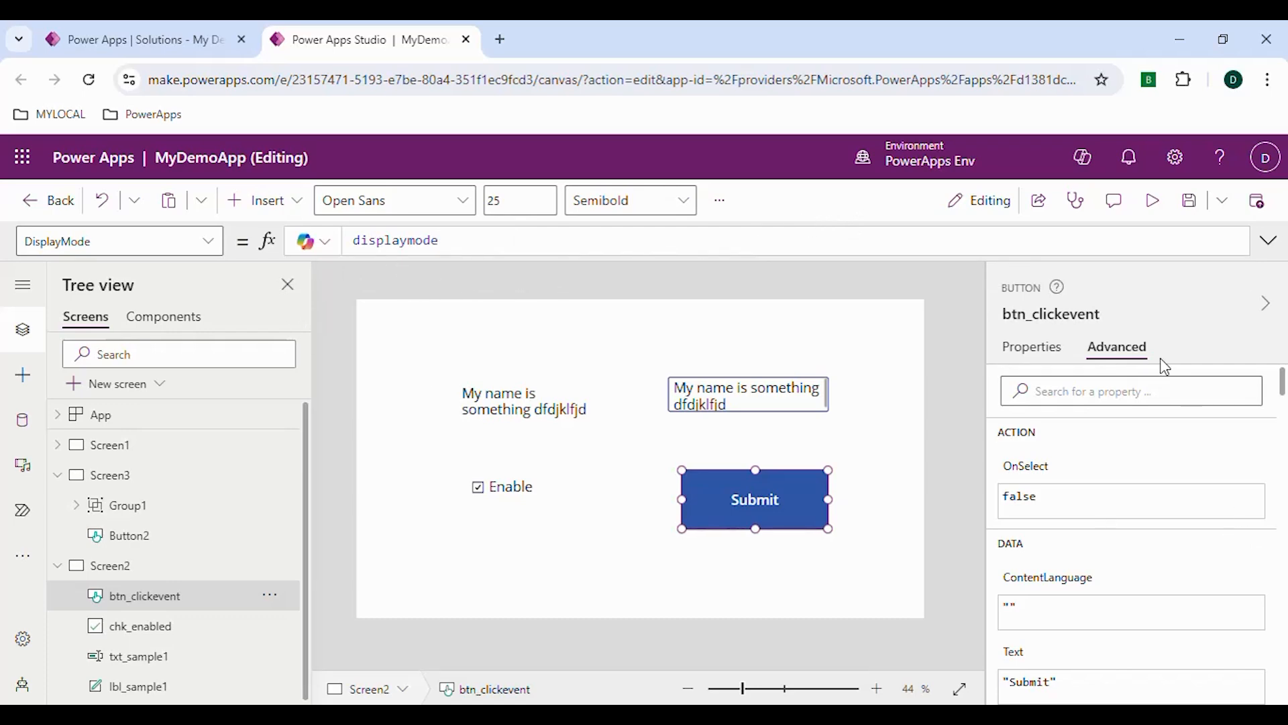
{"action": "scroll", "coordinate": [1076, 621], "scroll_direction": "down", "scroll_amount": 2}
{"action": "scroll", "coordinate": [1076, 620], "scroll_direction": "down", "scroll_amount": 5}
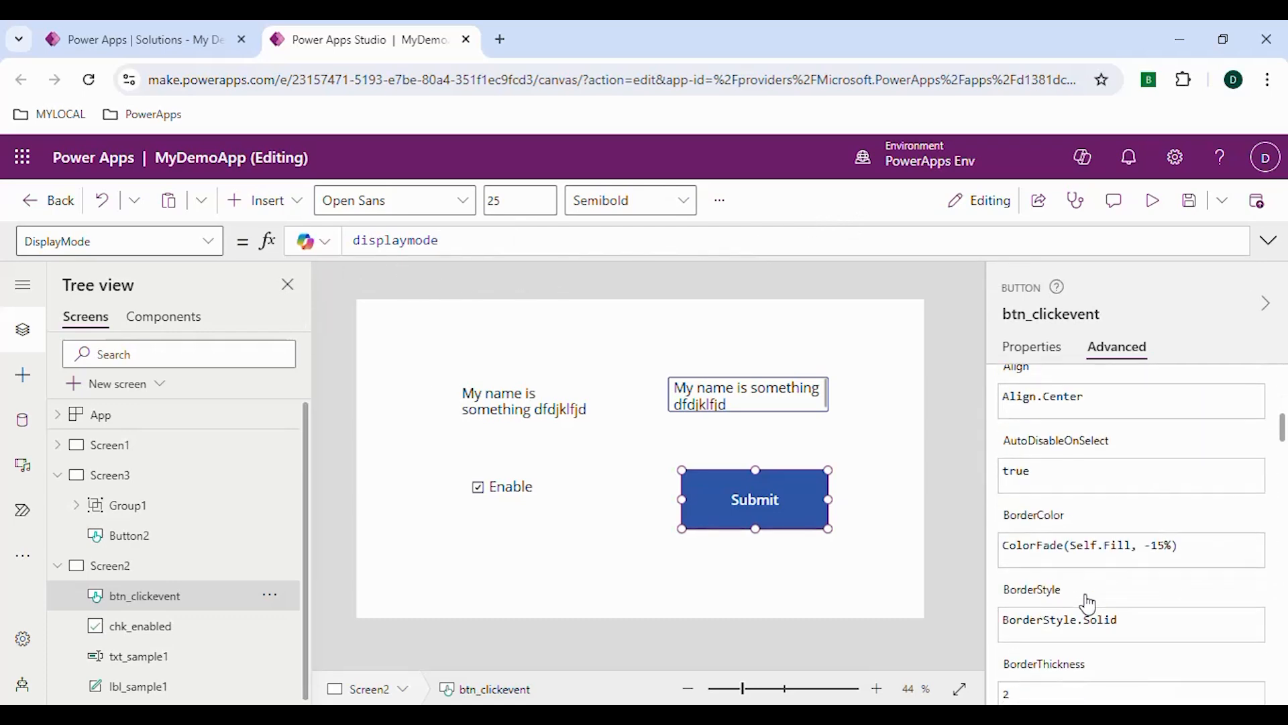
{"action": "scroll", "coordinate": [1102, 498], "scroll_direction": "up", "scroll_amount": 6}
{"action": "scroll", "coordinate": [1108, 479], "scroll_direction": "up", "scroll_amount": 1}
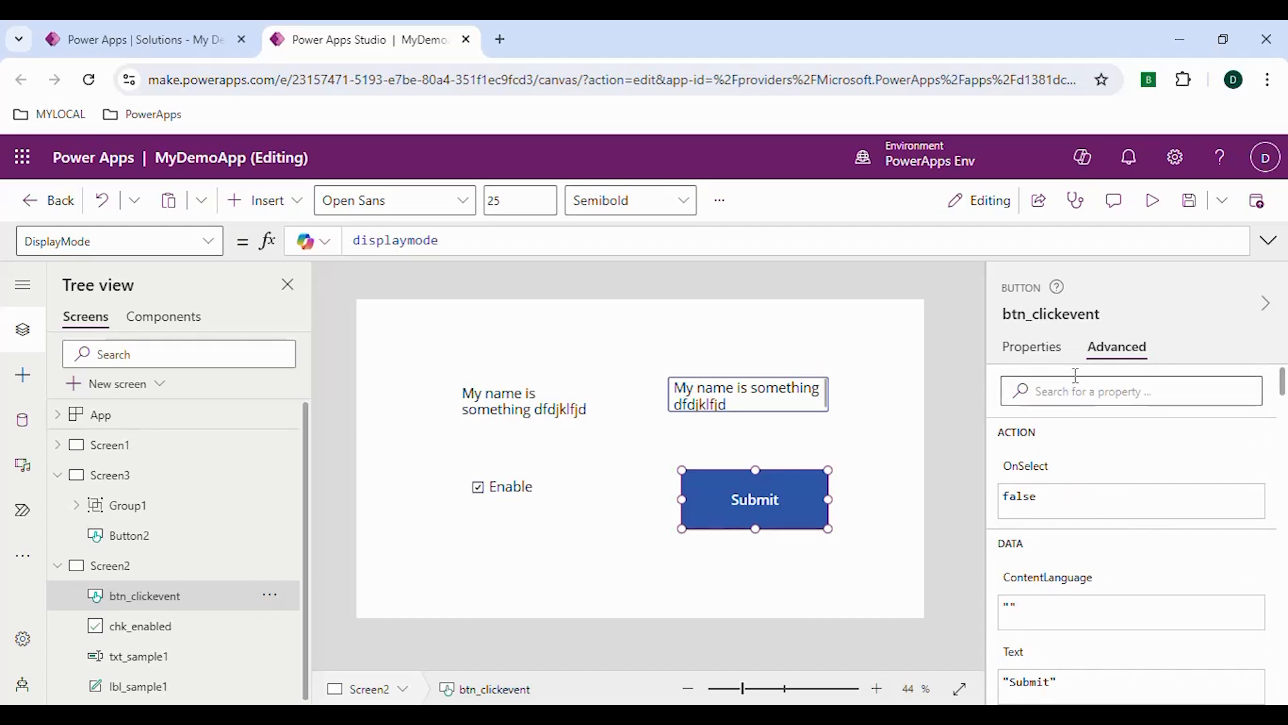
Change the displaymode variable's value to DisplayMode.Disabled in Screen2's OnVisible formula
{"action": "left_click", "coordinate": [119, 575]}
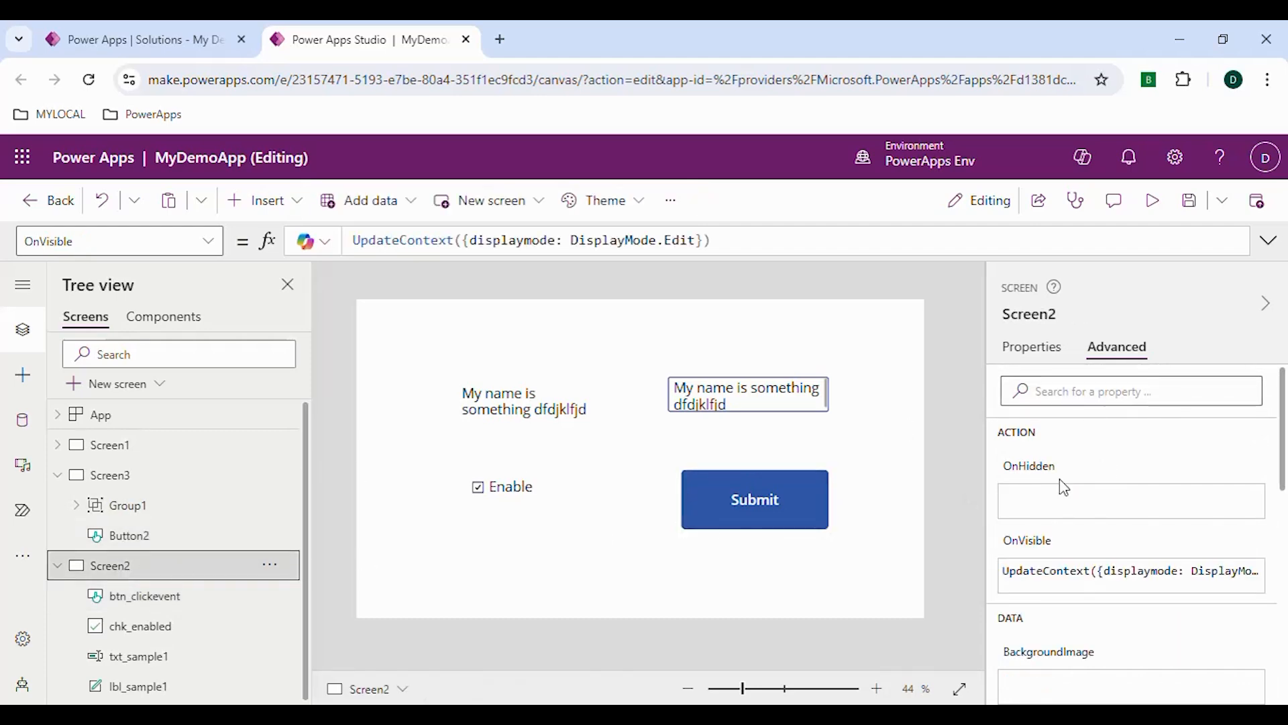
{"action": "left_click", "coordinate": [1183, 580]}
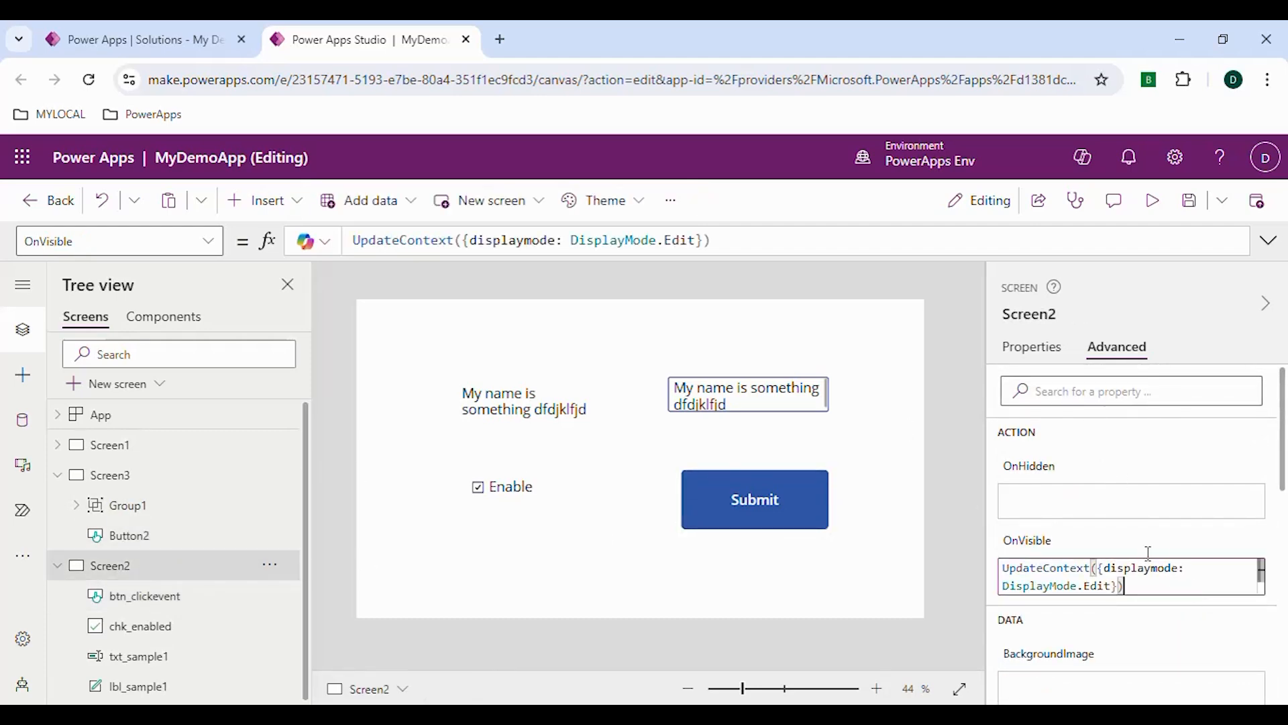
{"action": "double_click", "coordinate": [697, 240]}
{"action": "key", "text": "BackSpace"}
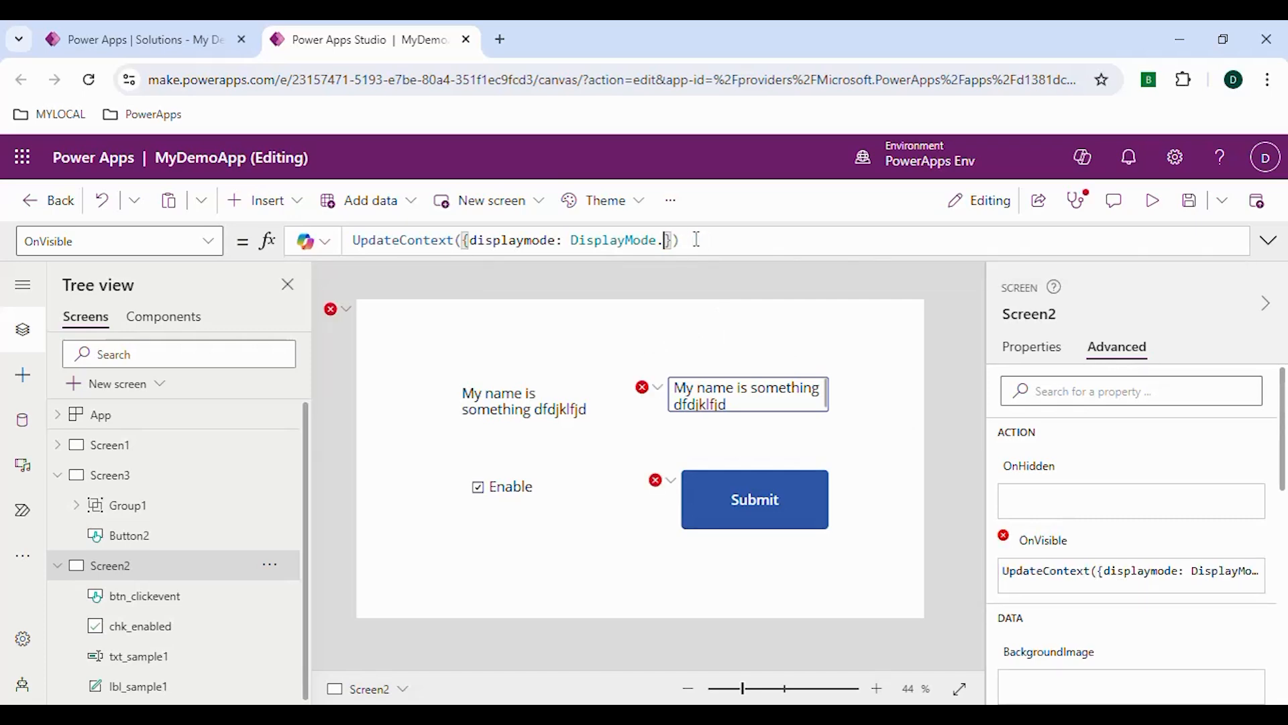
{"action": "type", "text": "Dis"}
{"action": "key", "text": "Tab"}
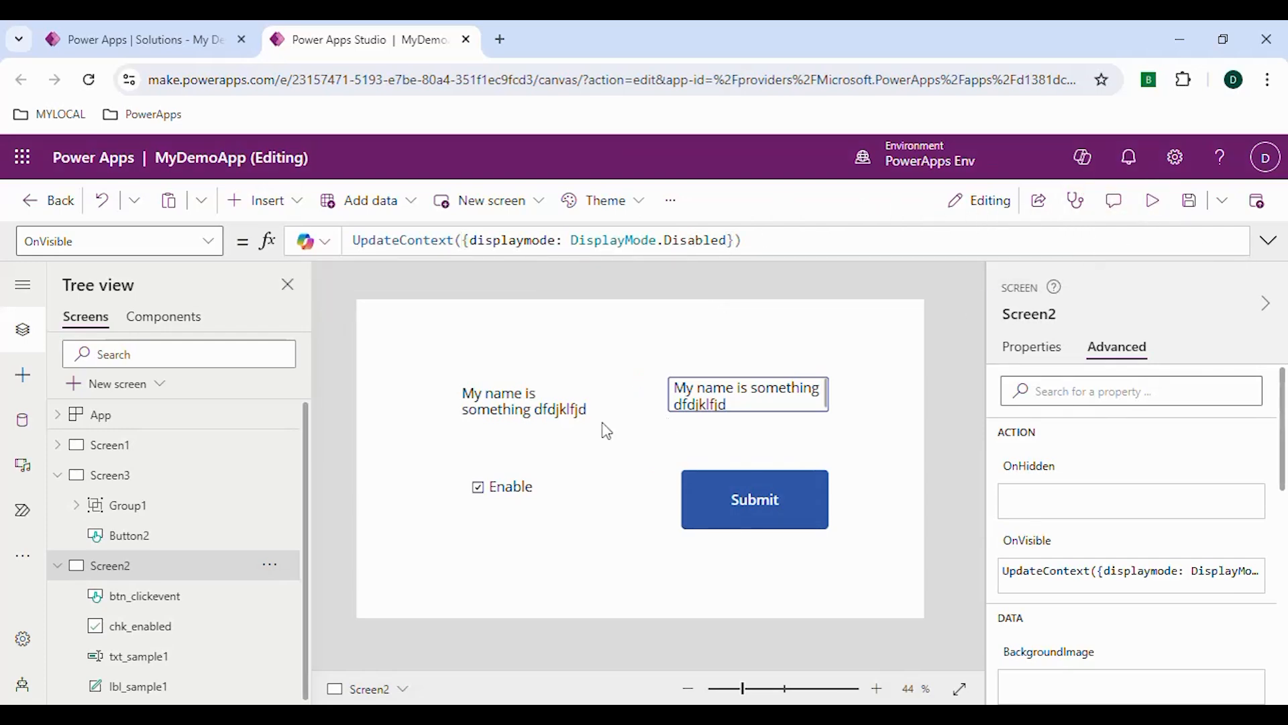
Preview the app from Screen3, navigate to Screen2 with its button to check the controls' disabled state, and close the preview
{"action": "left_click", "coordinate": [145, 484]}
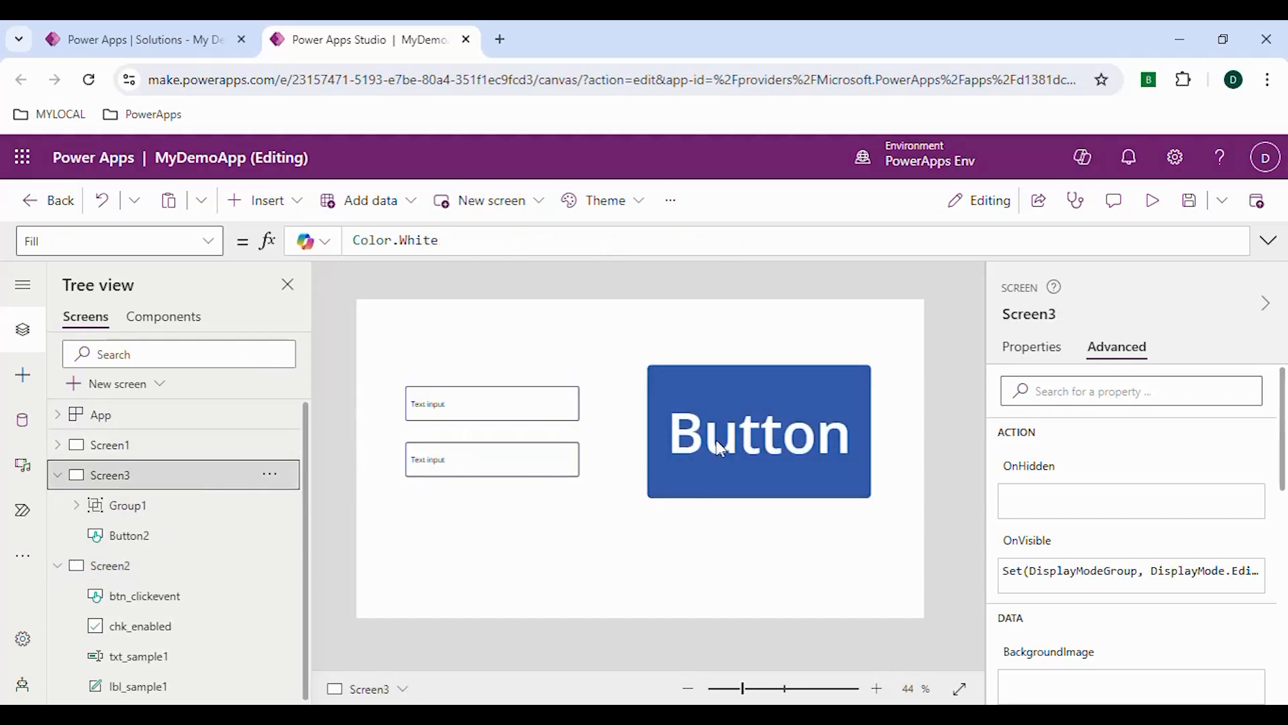
{"action": "left_click", "coordinate": [1155, 204]}
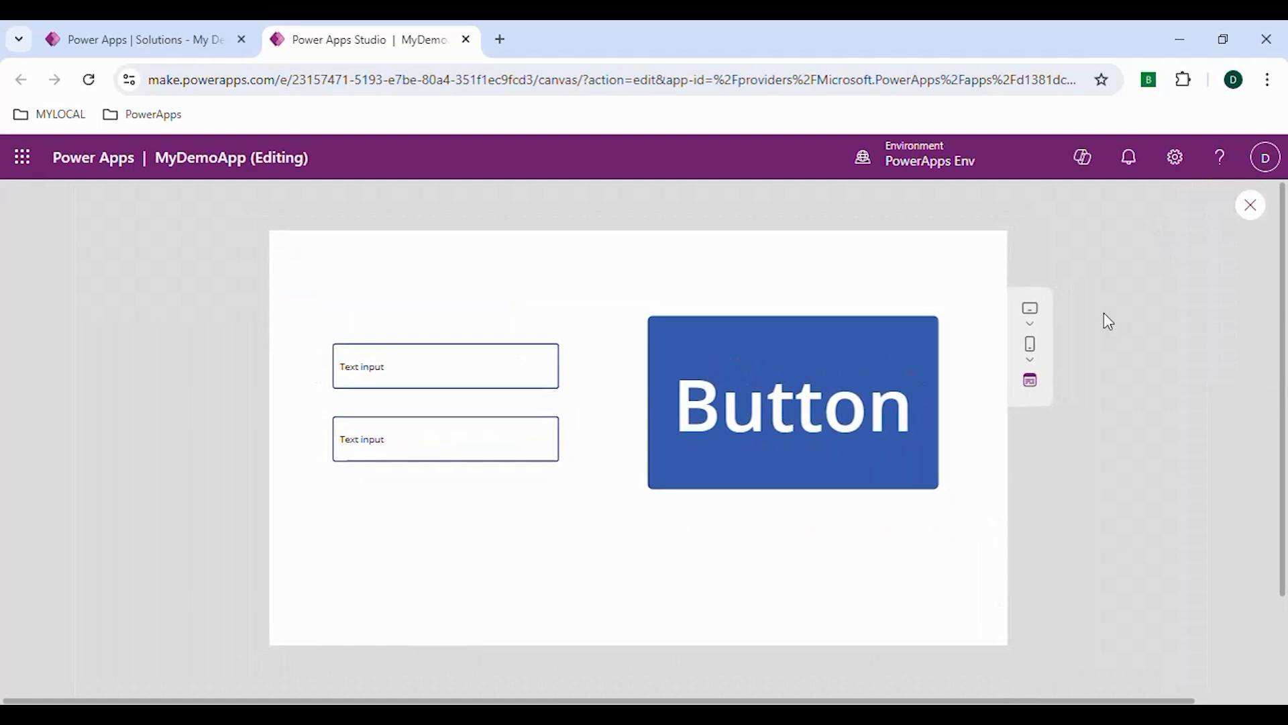
{"action": "left_click", "coordinate": [690, 427]}
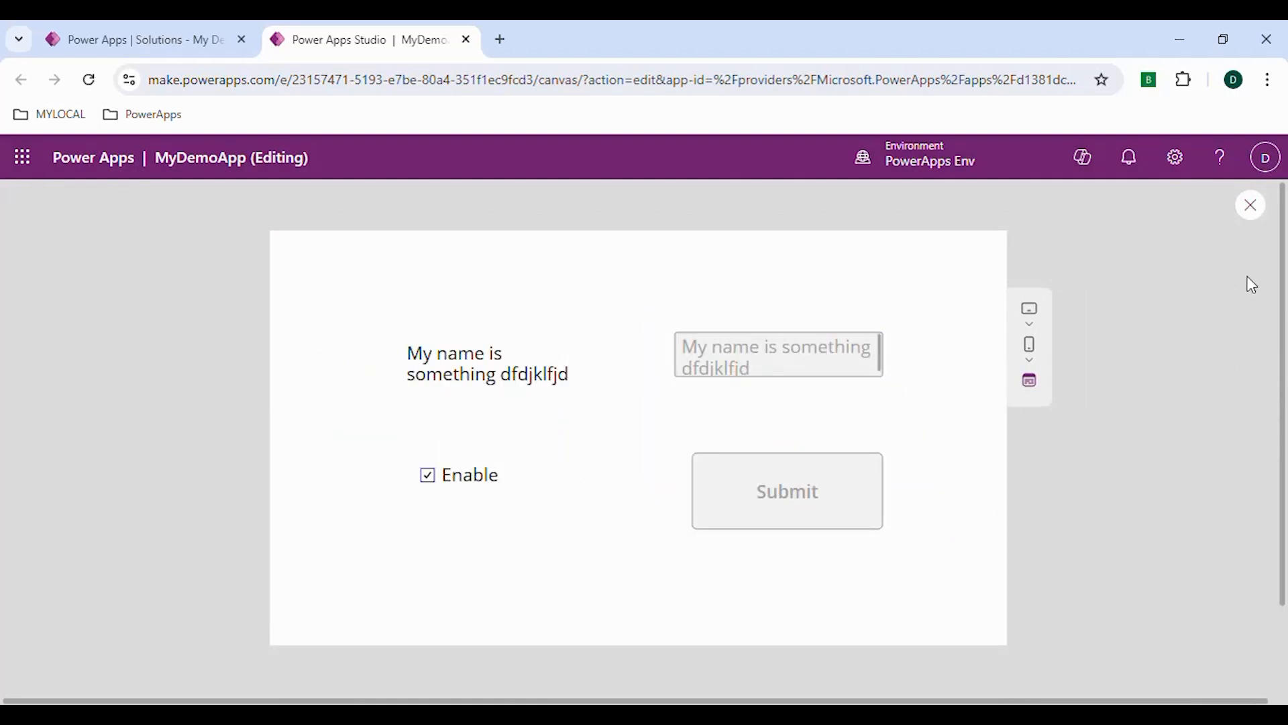
{"action": "left_click", "coordinate": [1259, 210]}
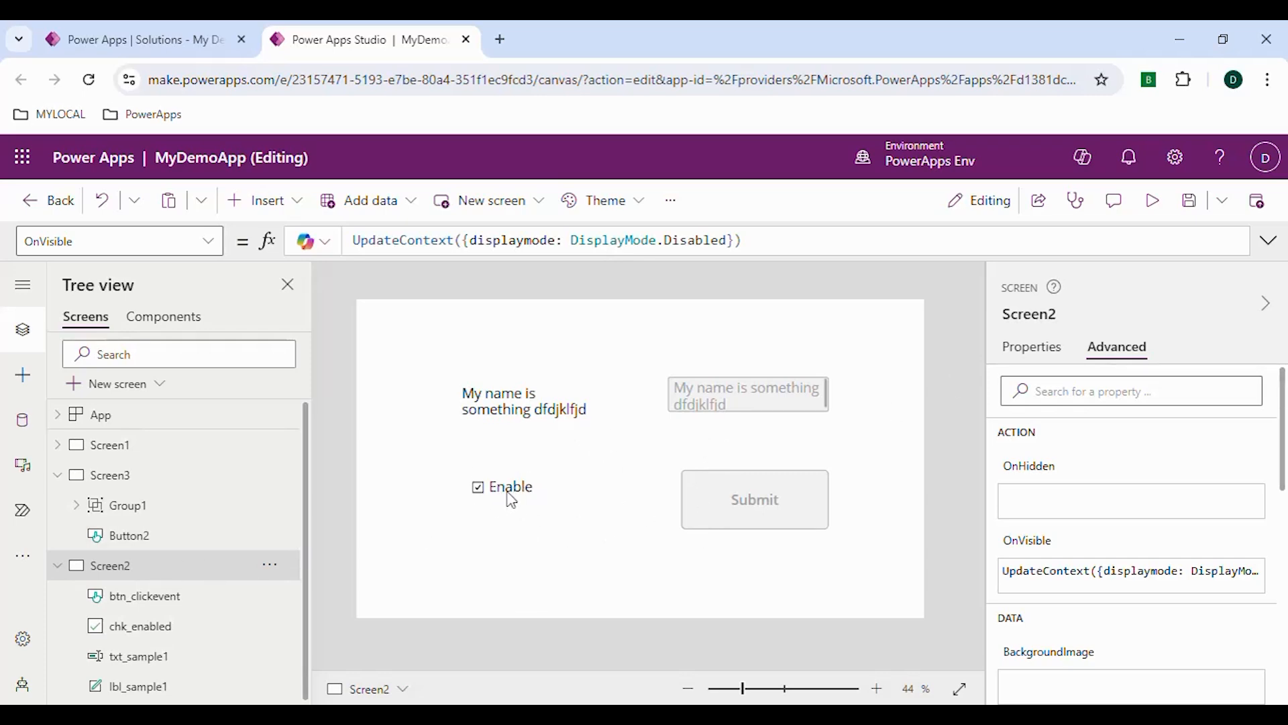
Clear the DisplayMode formula of the txt_sample1 text input and copy the Enable check box's name, chk_enabled
{"action": "left_click", "coordinate": [742, 410]}
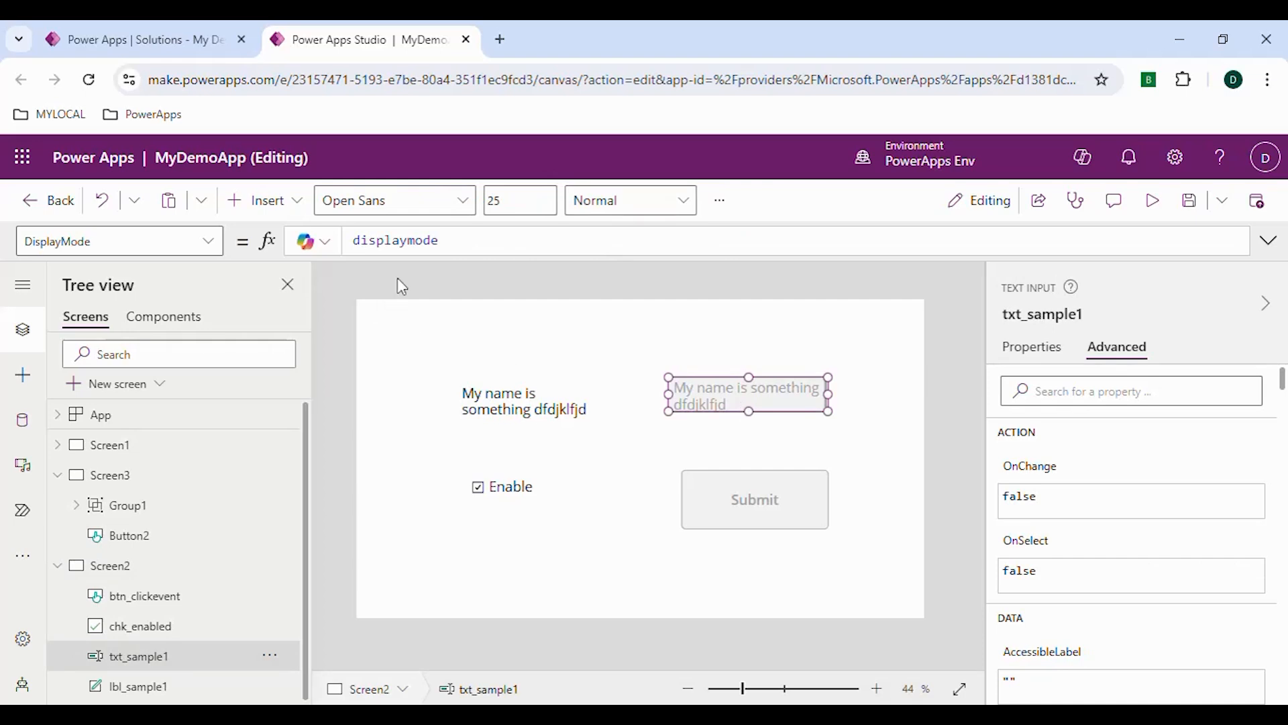
{"action": "double_click", "coordinate": [451, 242]}
{"action": "key", "text": "BackSpace"}
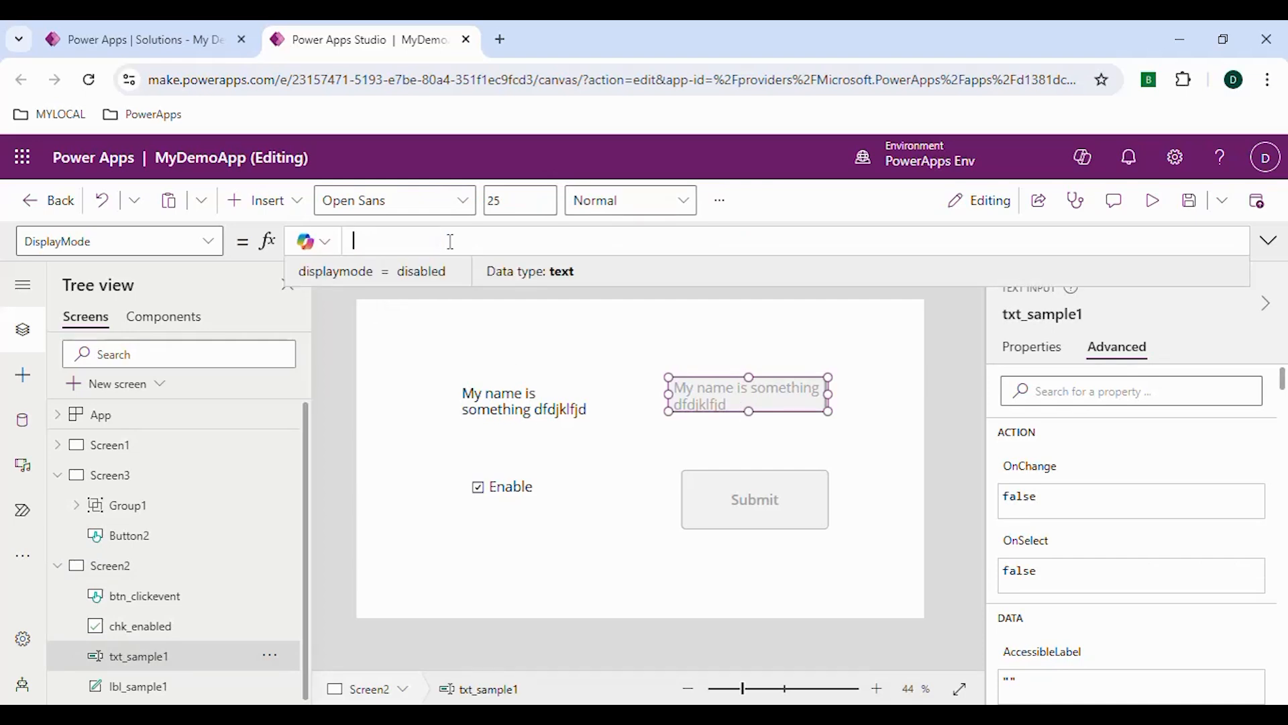
{"action": "left_click", "coordinate": [497, 524]}
{"action": "left_click", "coordinate": [520, 492]}
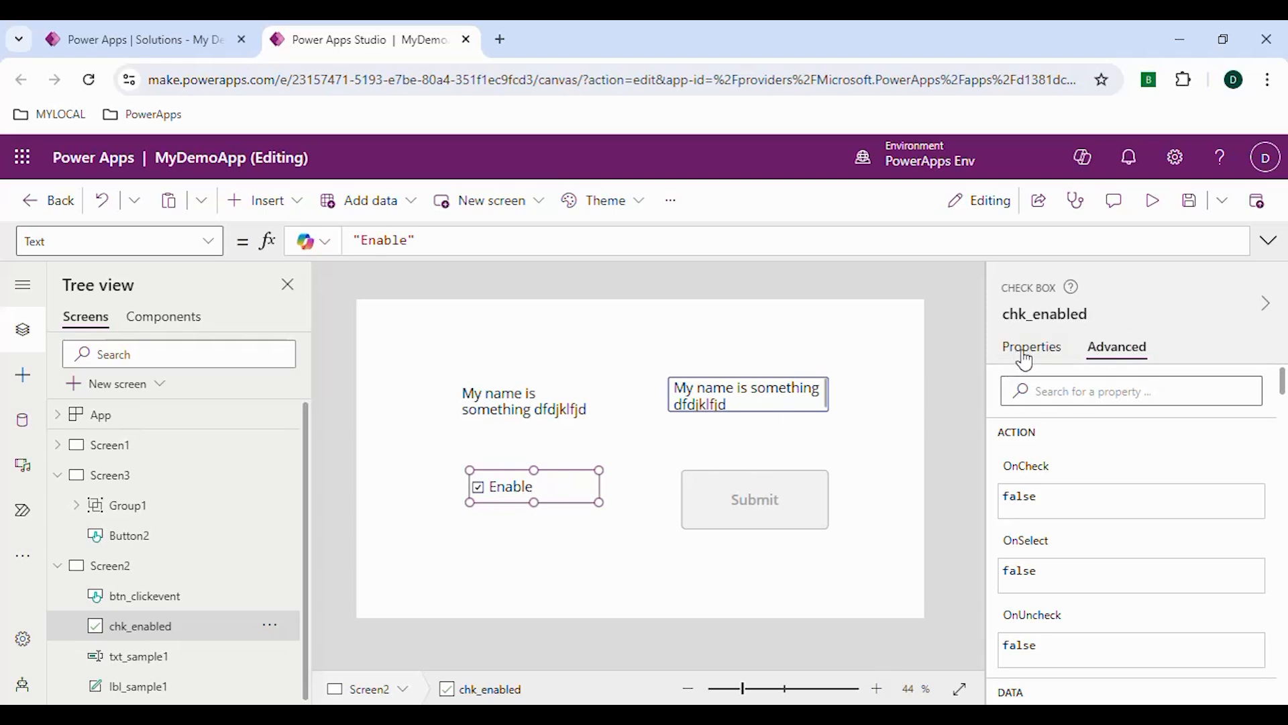
{"action": "left_click", "coordinate": [1051, 316]}
{"action": "key", "text": "ctrl+c"}
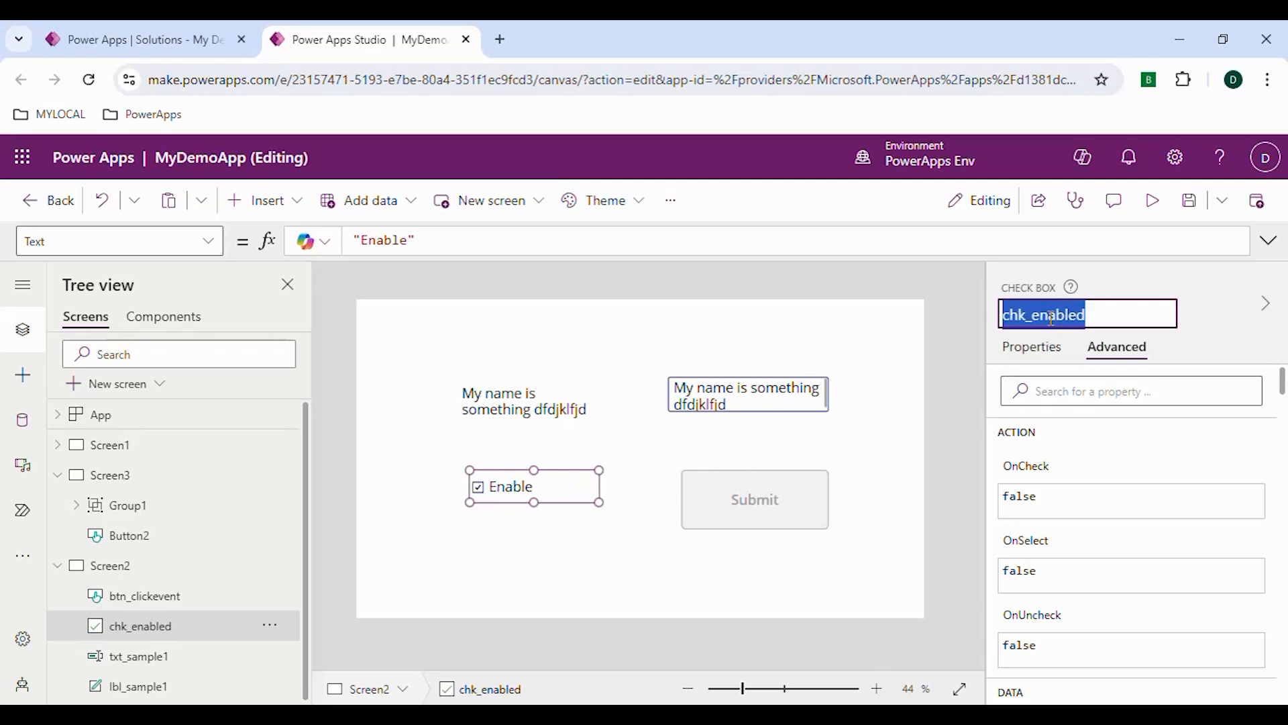
{"action": "left_click", "coordinate": [726, 422]}
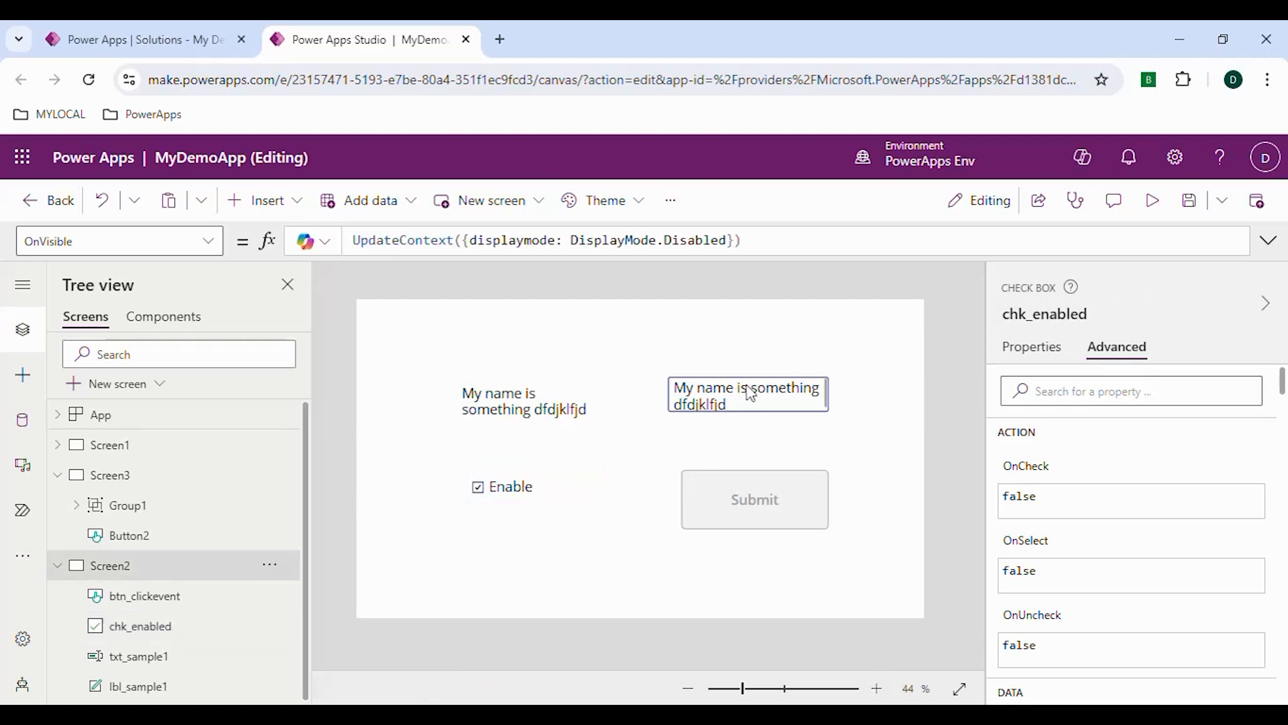
Begin an If formula in txt_sample1's DisplayMode property with chk_enabled.Value as its condition
{"action": "left_click", "coordinate": [748, 400]}
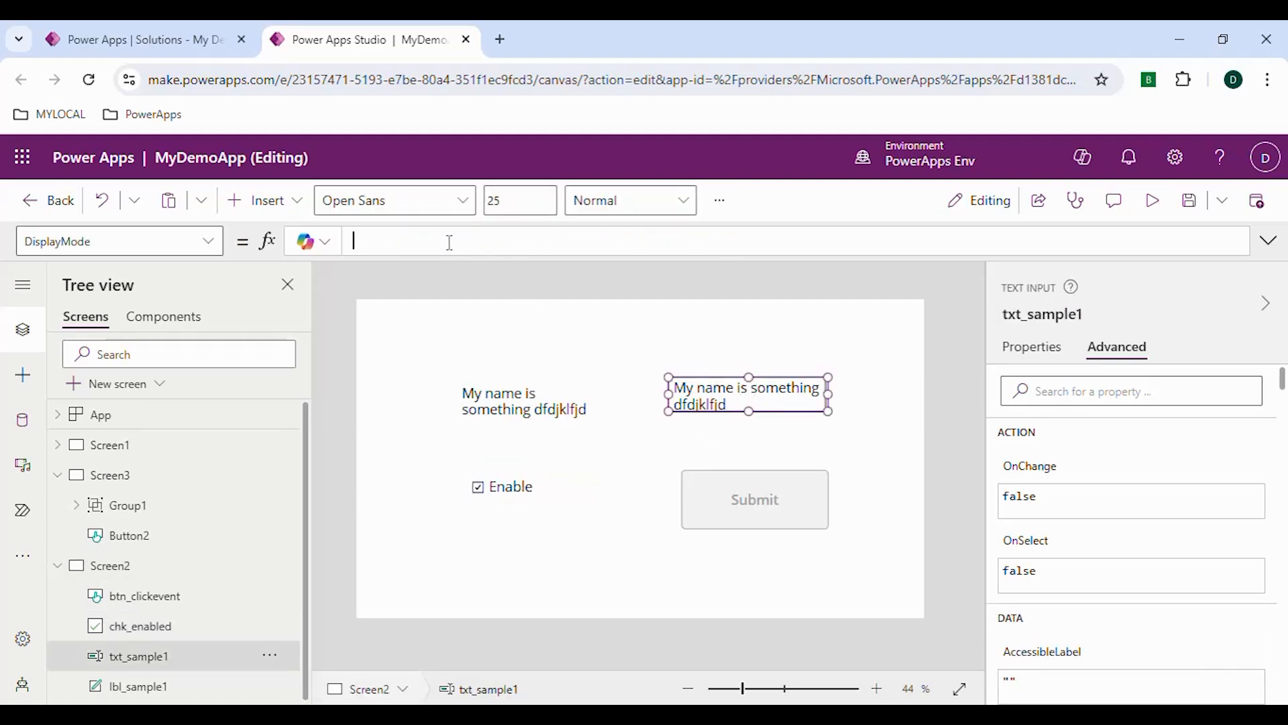
{"action": "key", "text": "ctrl+v"}
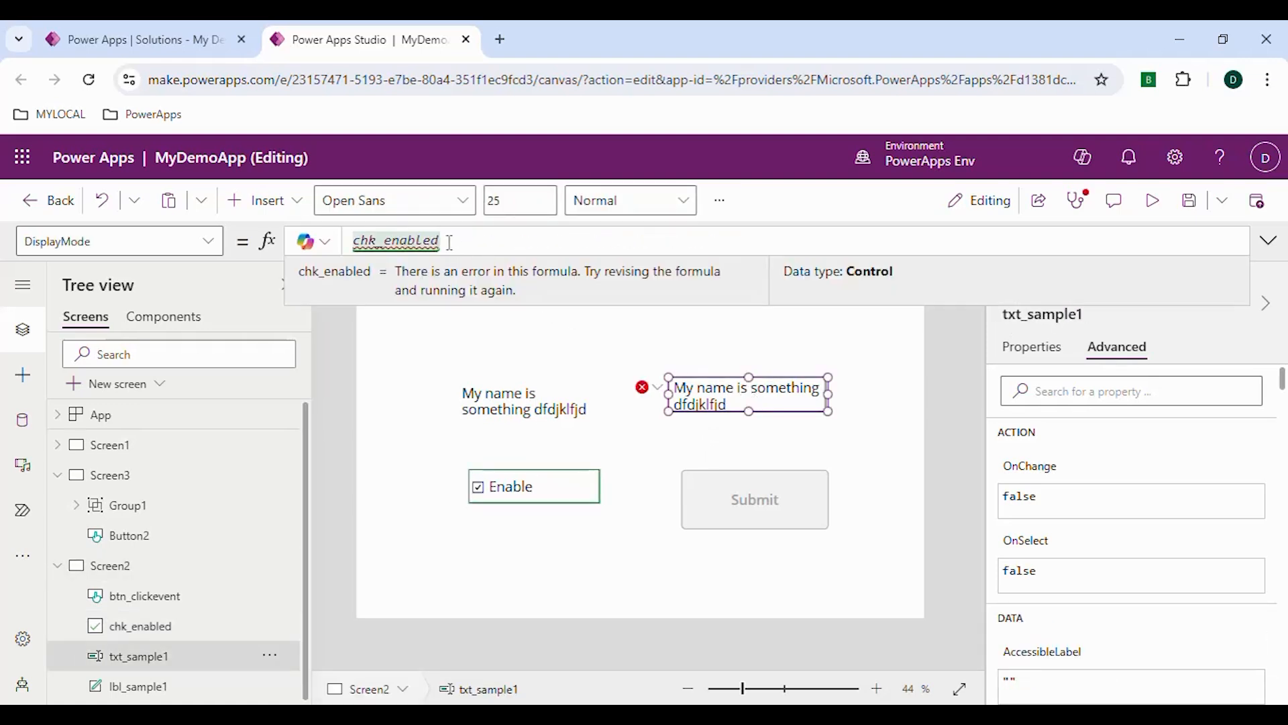
{"action": "key", "text": "ctrl+a"}
{"action": "key", "text": "ctrl+c"}
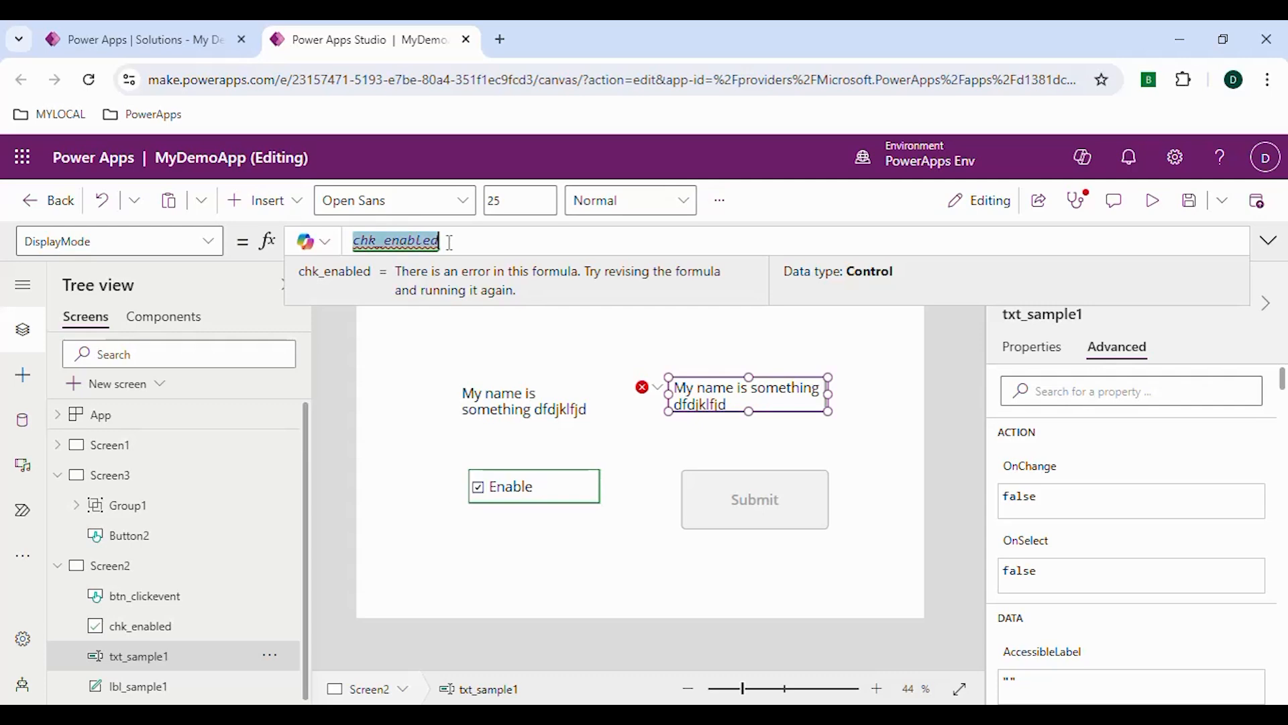
{"action": "key", "text": "BackSpace"}
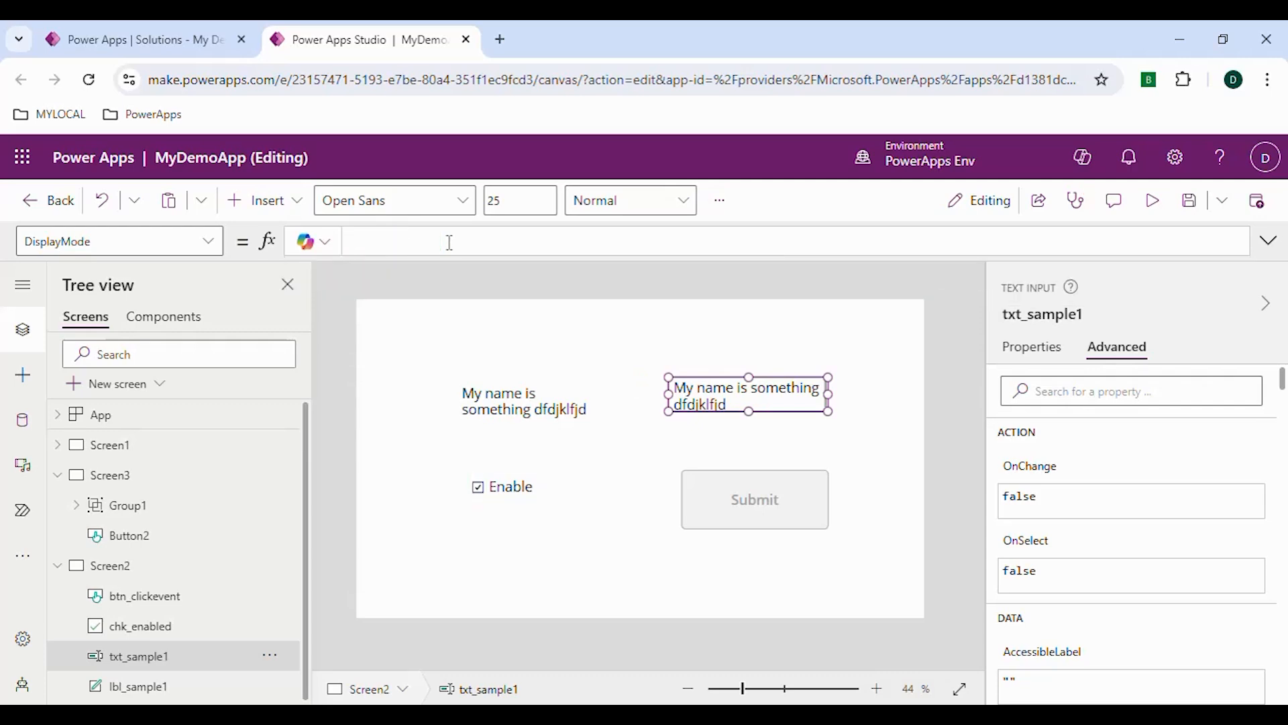
{"action": "type", "text": "If"}
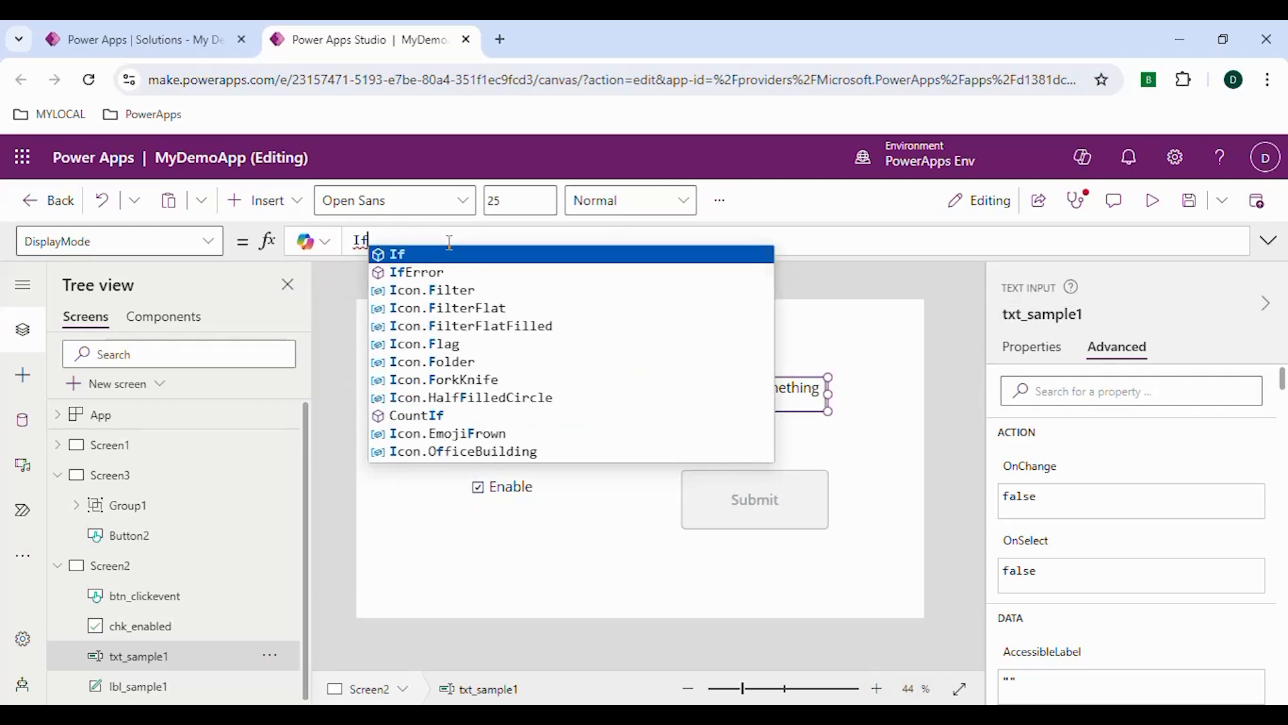
{"action": "type", "text": "("}
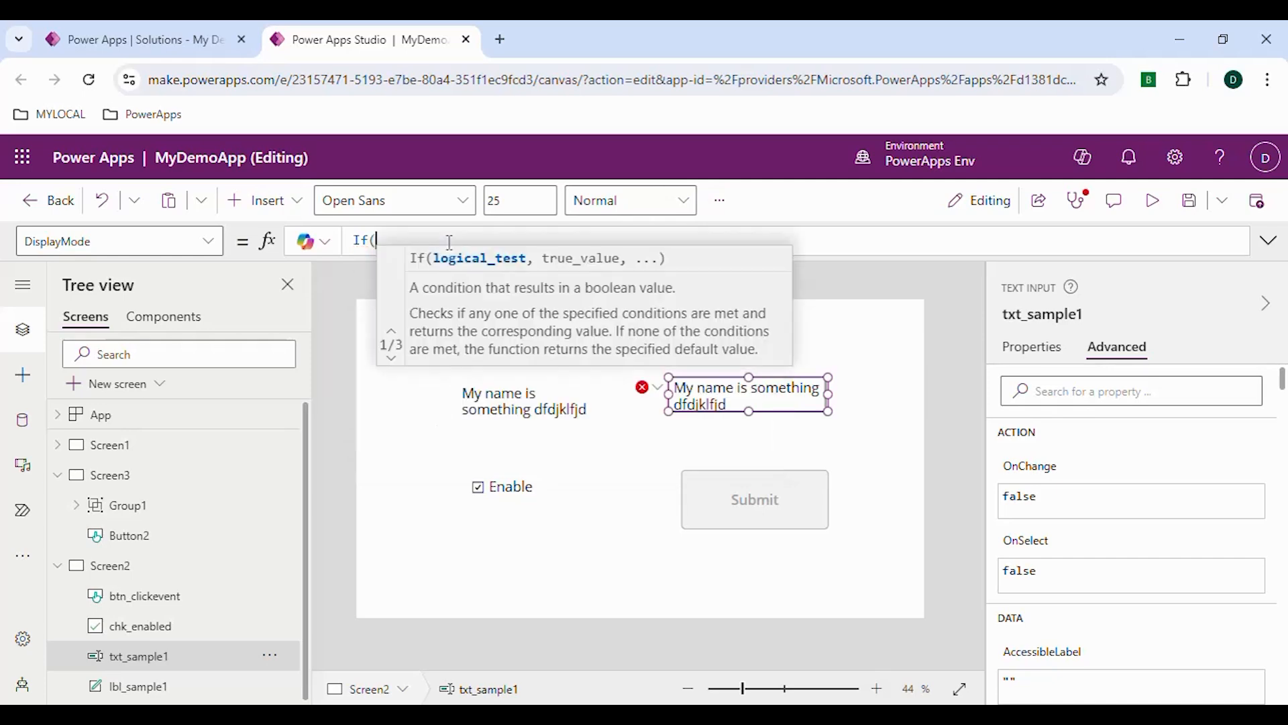
{"action": "key", "text": "ctrl+v"}
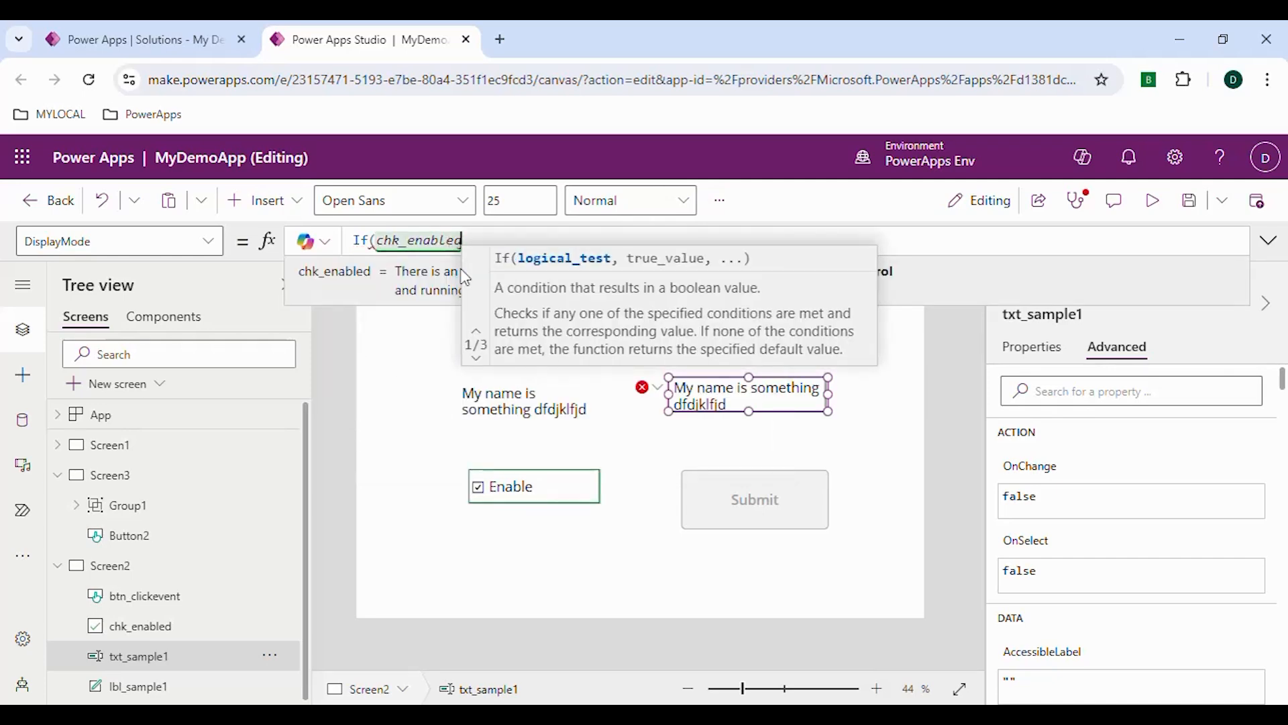
{"action": "type", "text": "."}
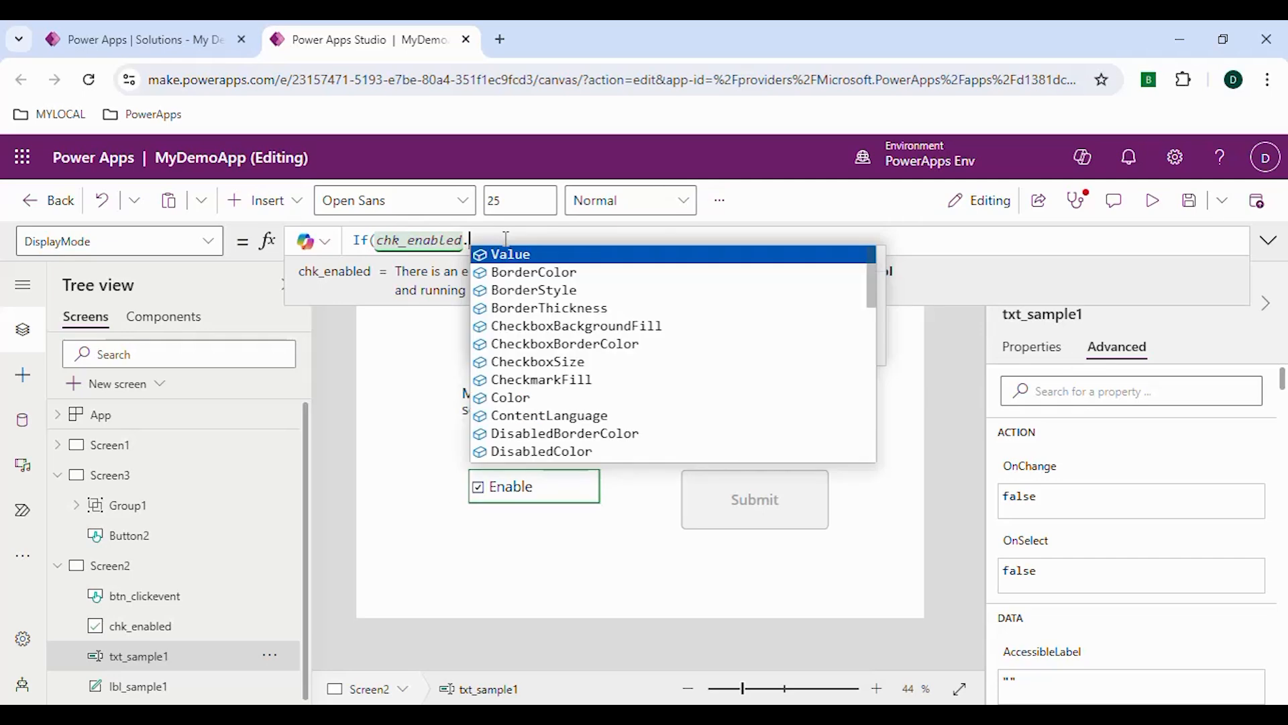
{"action": "key", "text": "Tab"}
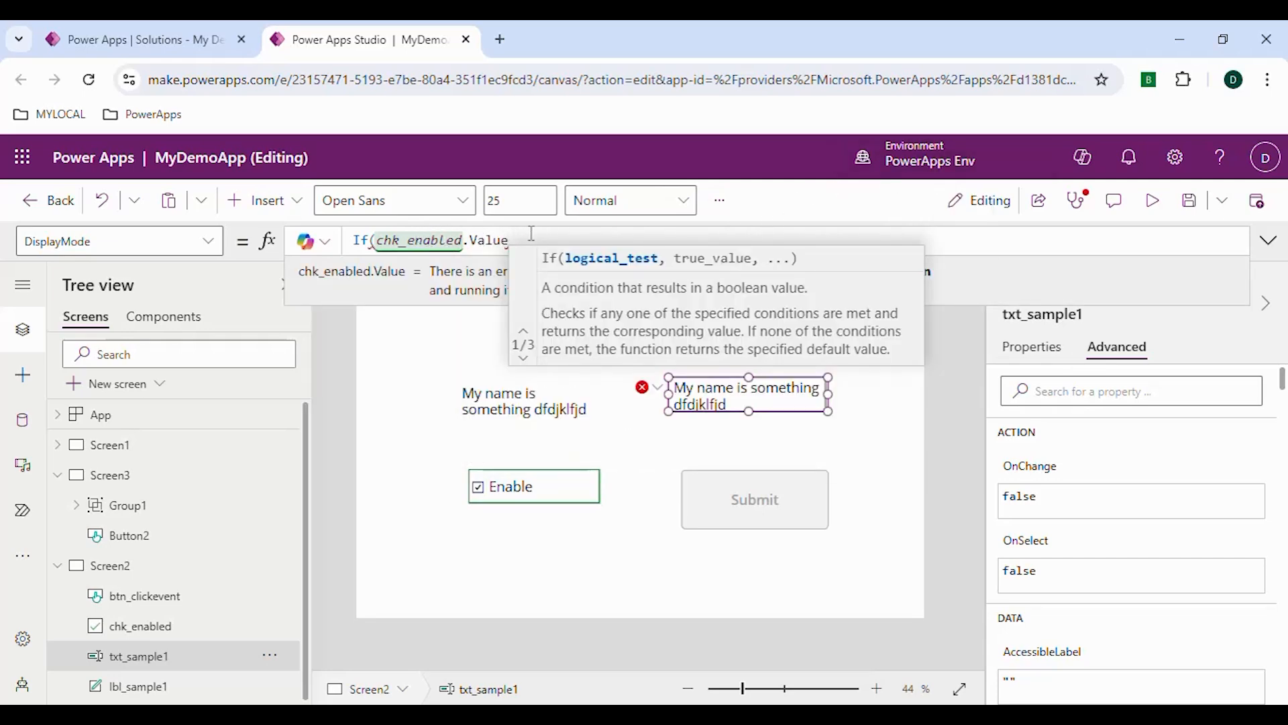
{"action": "type", "text": ","}
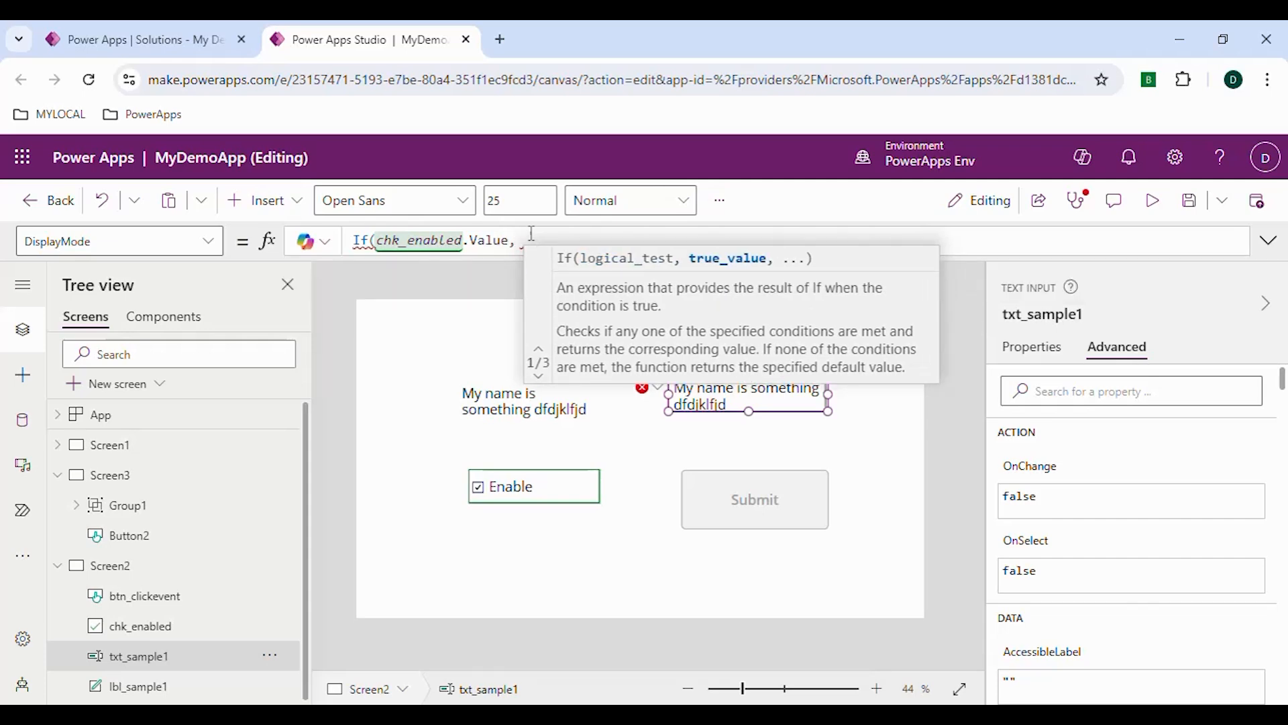
{"action": "double_click", "coordinate": [454, 240]}
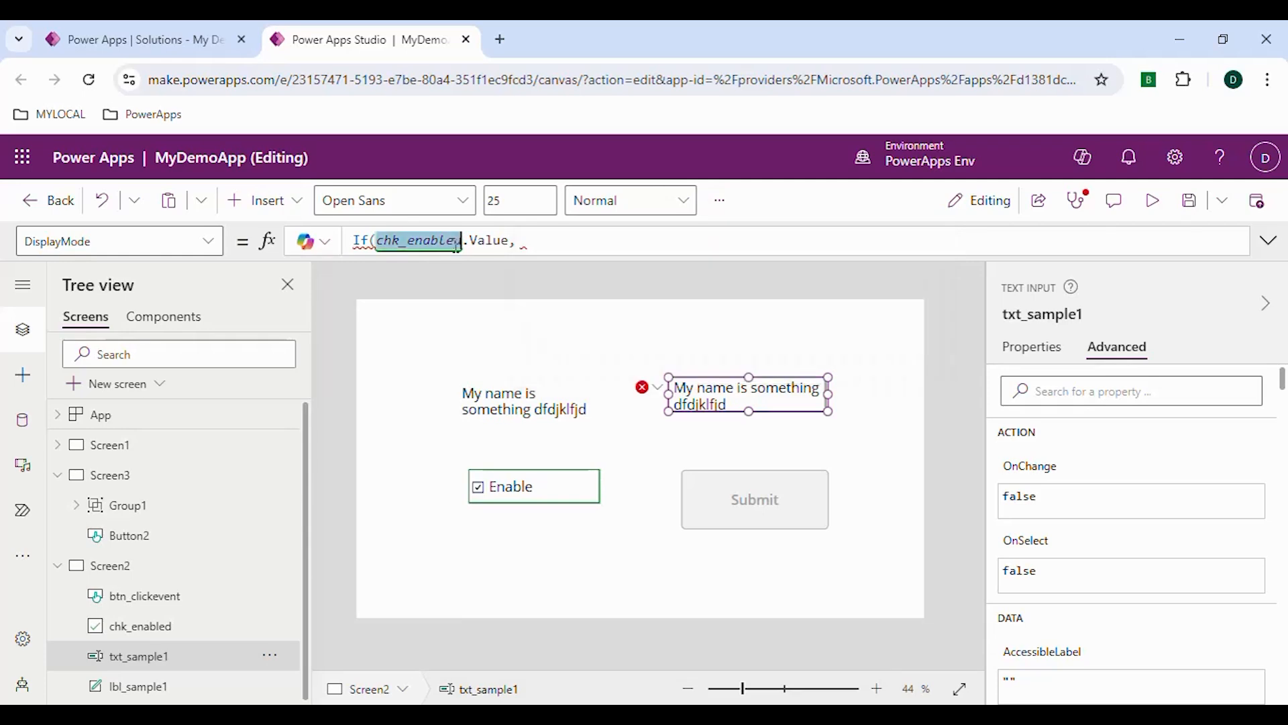
{"action": "left_click", "coordinate": [524, 240]}
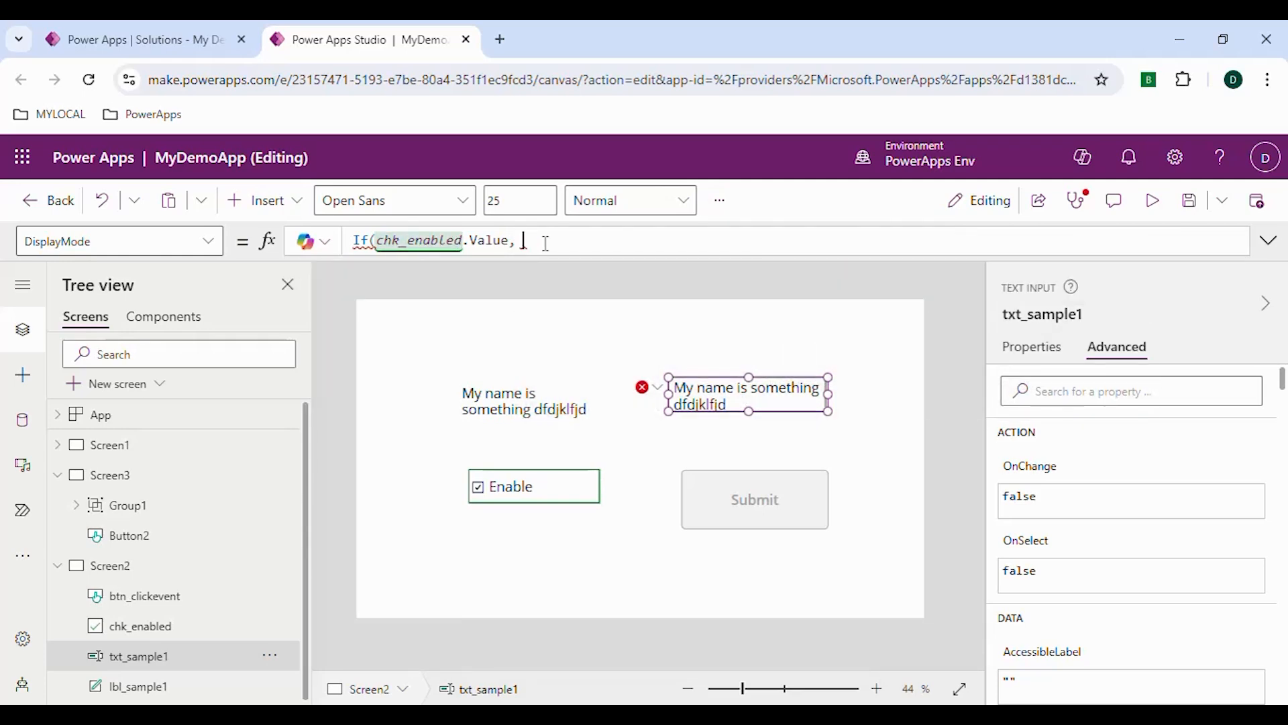
Complete txt_sample1's DisplayMode formula with DisplayMode.Edit as the true result and DisplayMode.Disabled as the false result
{"action": "type", "text": "DisplayMode.Edit, "}
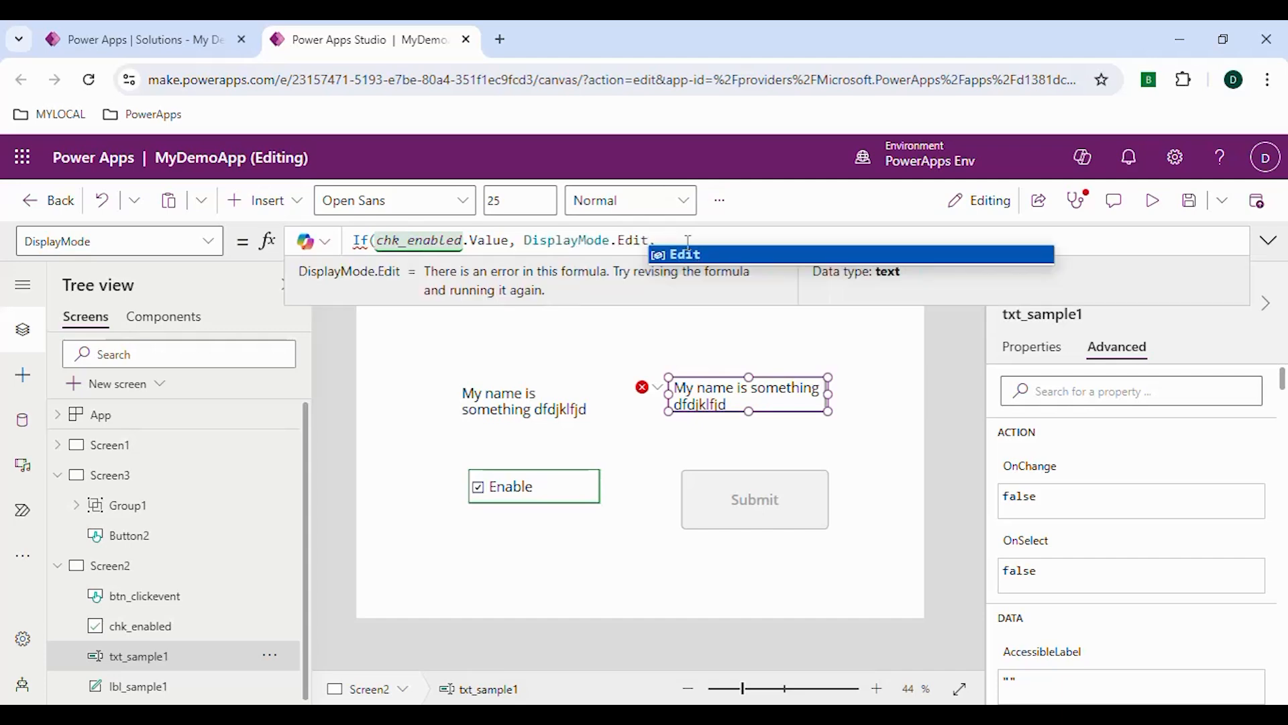
{"action": "type", "text": "Disp"}
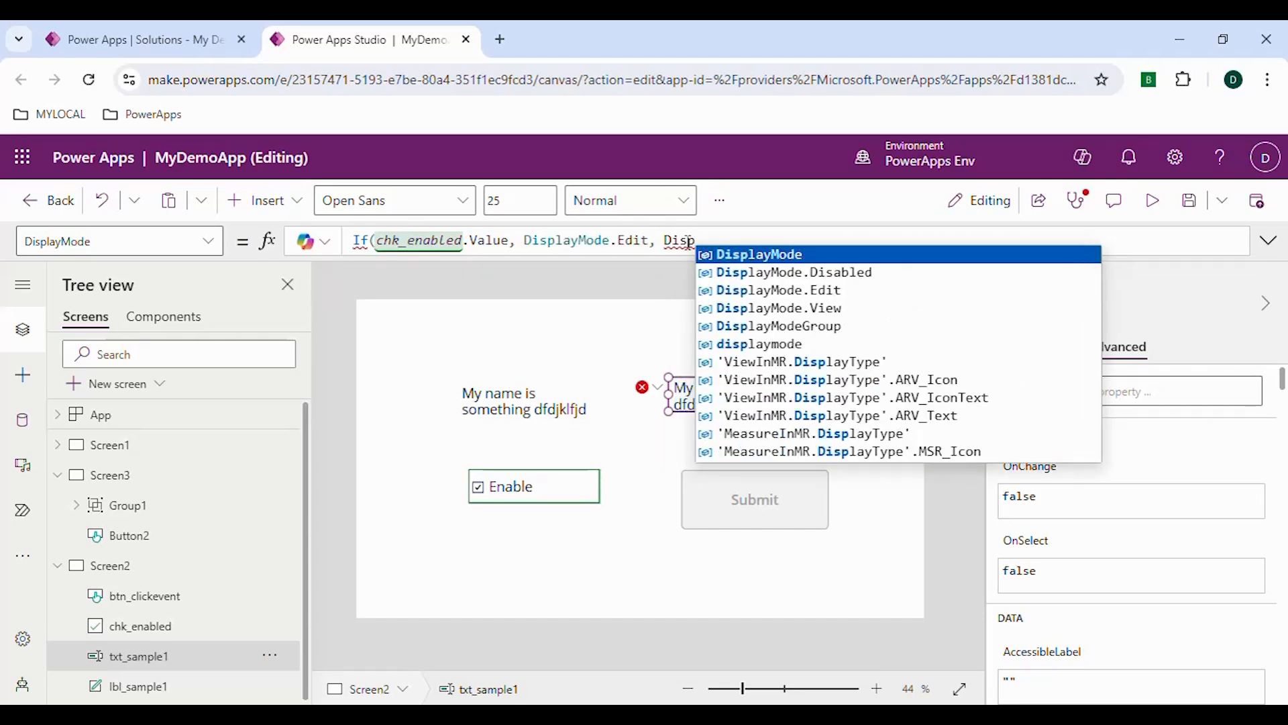
{"action": "key", "text": "Down"}
{"action": "key", "text": "Down"}
{"action": "key", "text": "Down"}
{"action": "key", "text": "Tab"}
{"action": "type", "text": ")"}
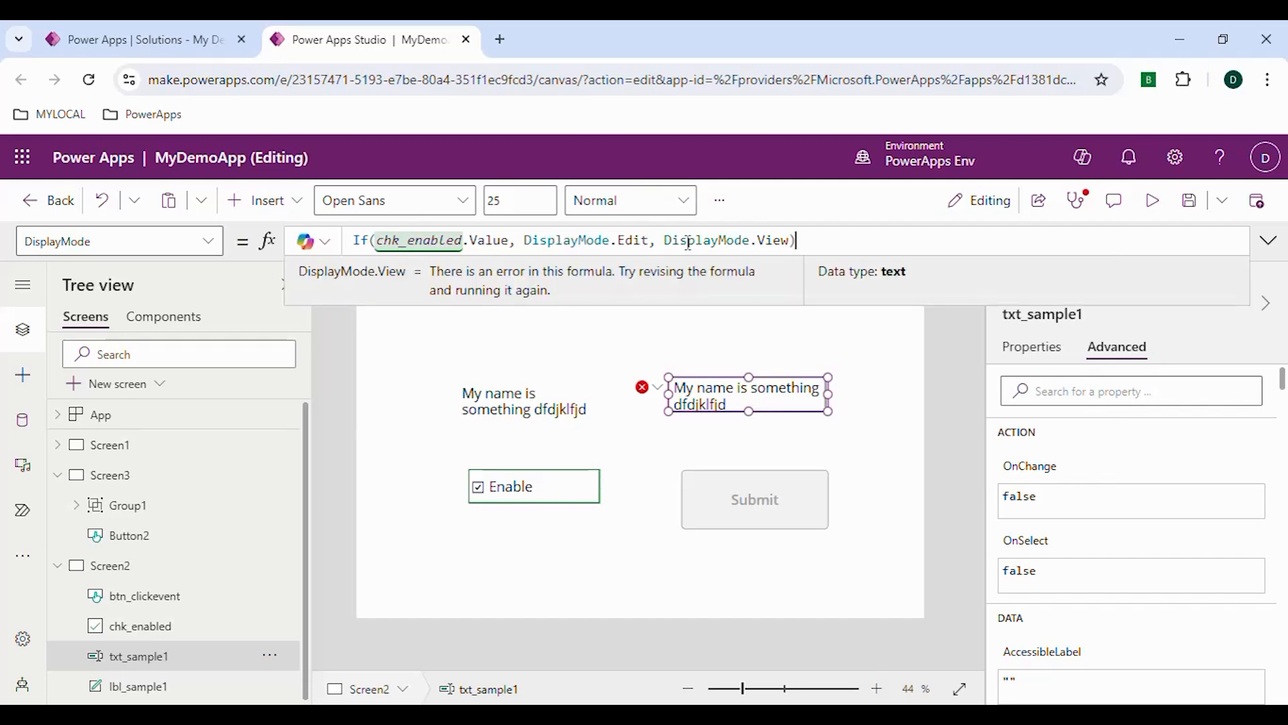
{"action": "double_click", "coordinate": [785, 240]}
{"action": "type", "text": "Dis"}
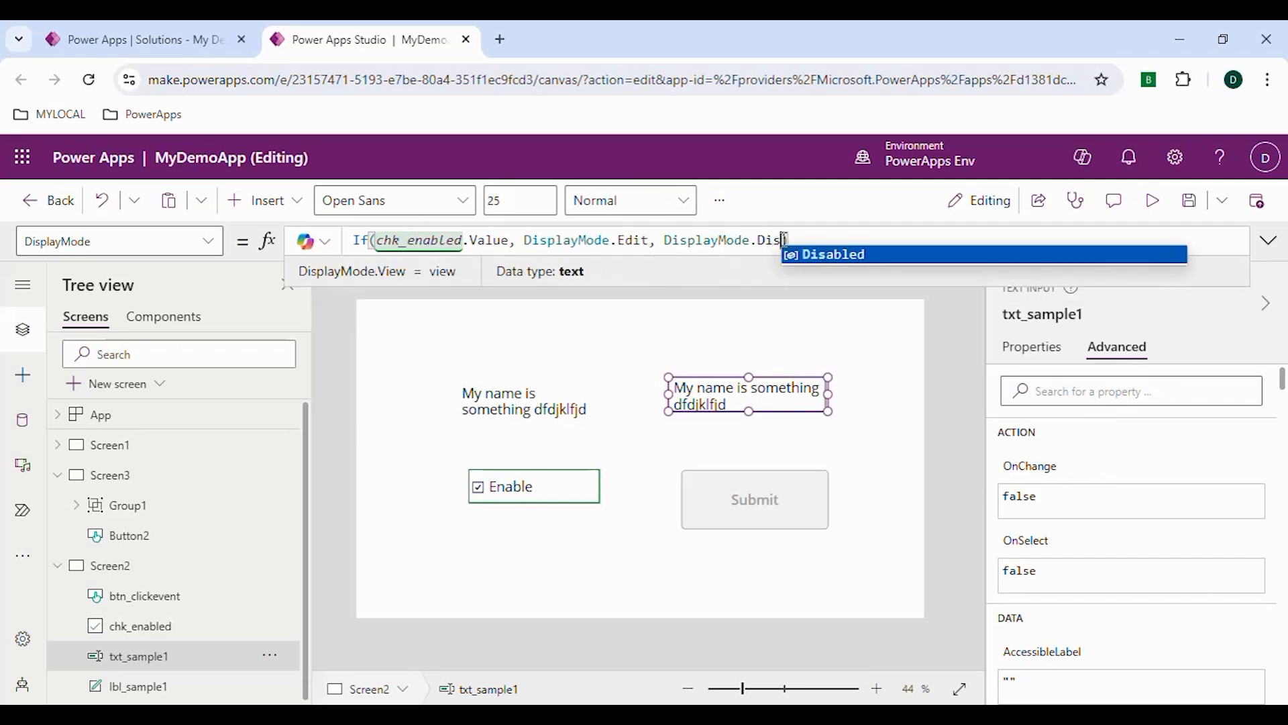
{"action": "key", "text": "Tab"}
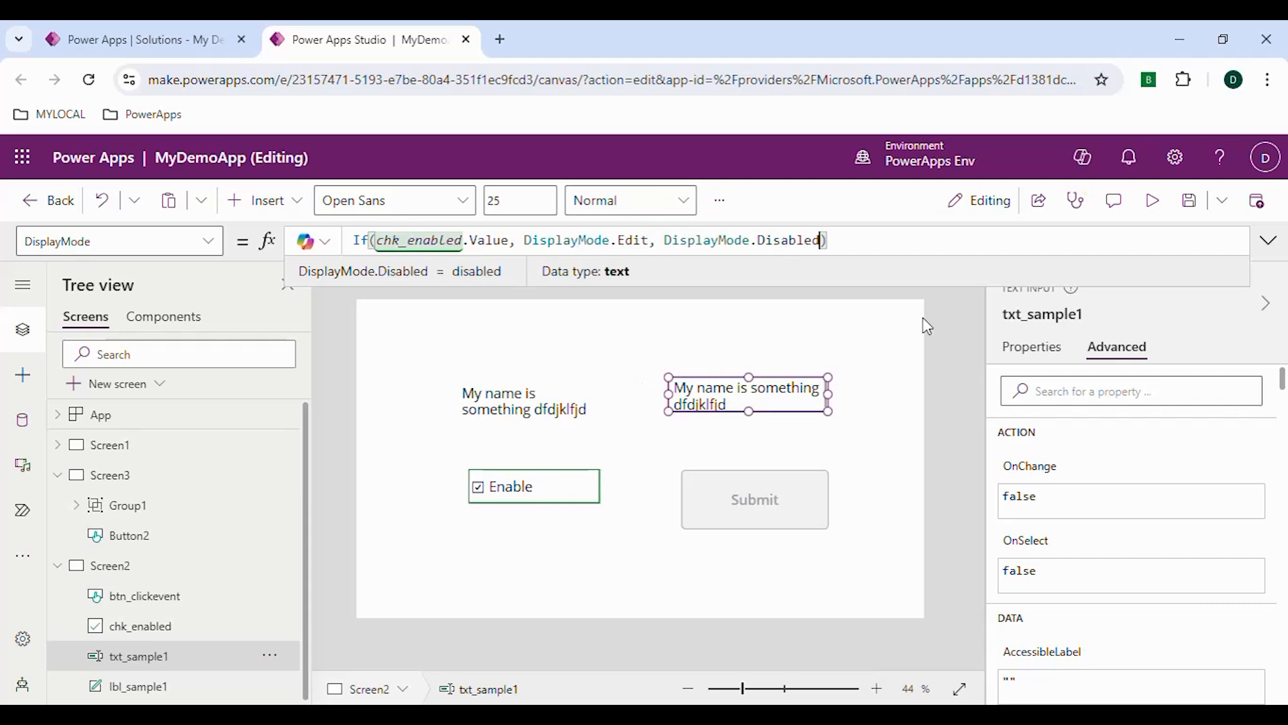
{"action": "left_click", "coordinate": [858, 215]}
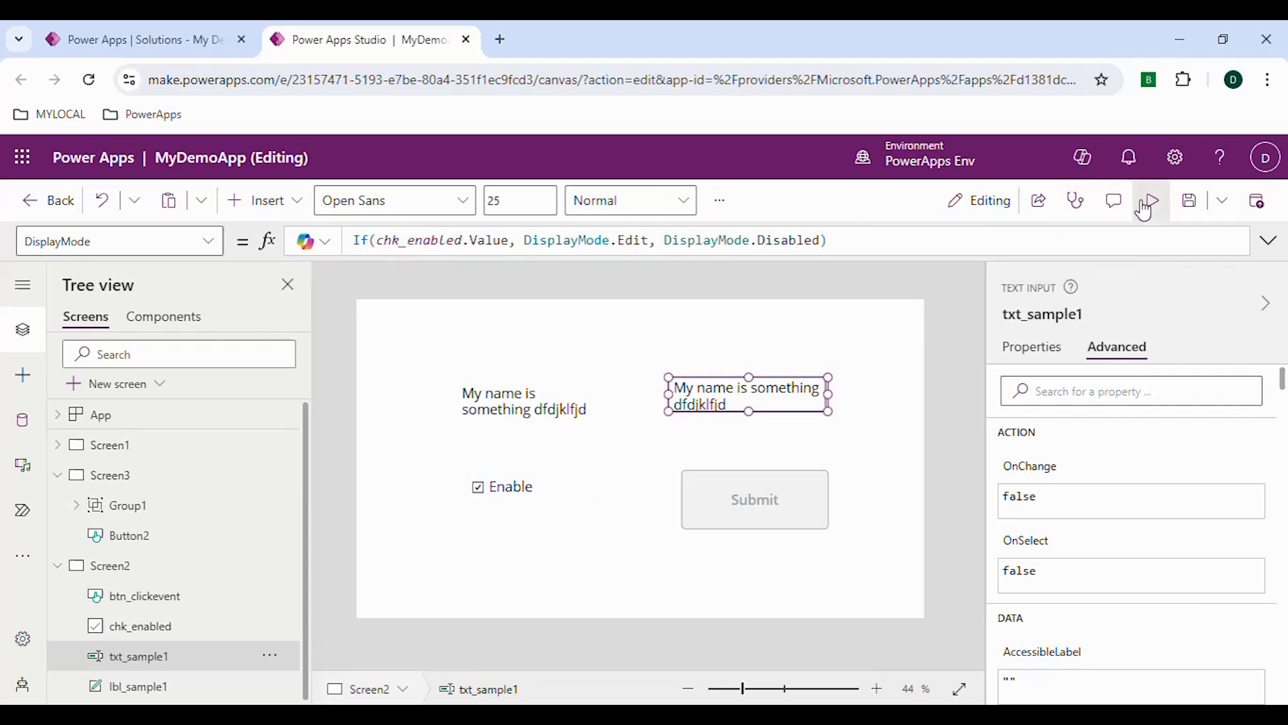
Preview Screen2, toggle the Enable check box off and on, append "dsfd" to the text input, and close the preview
{"action": "left_click", "coordinate": [1157, 216]}
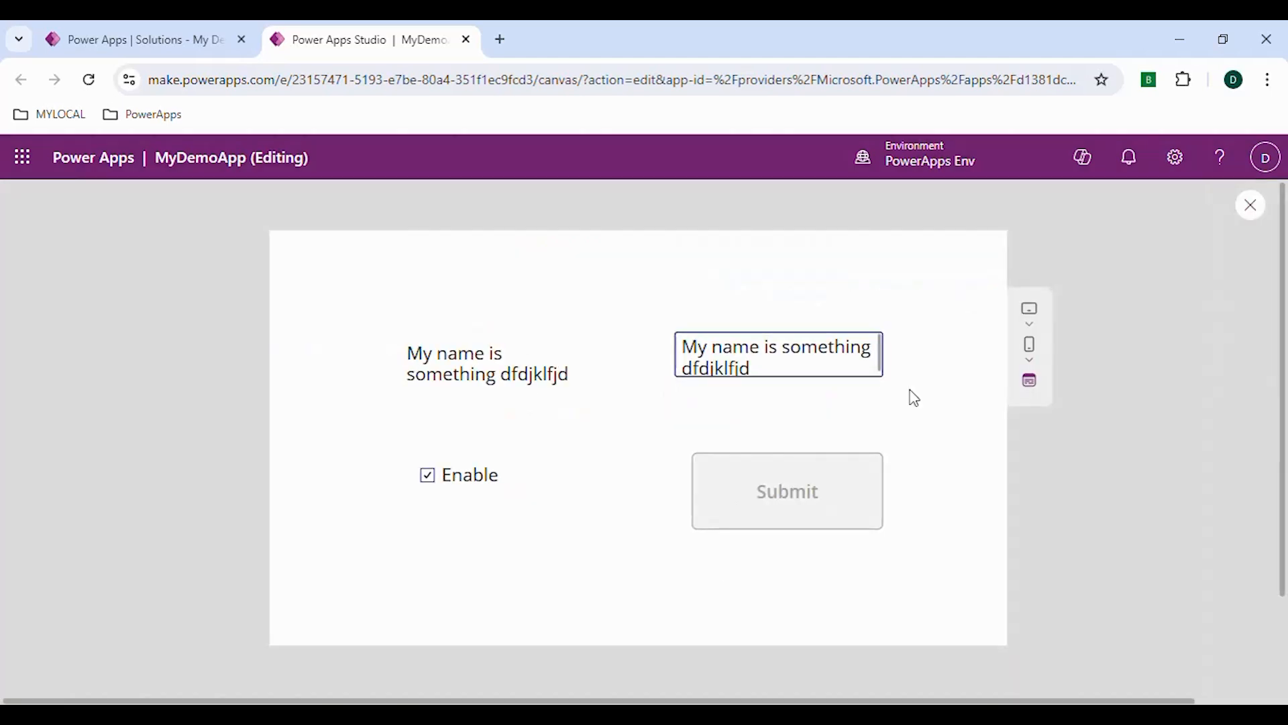
{"action": "left_click", "coordinate": [424, 480]}
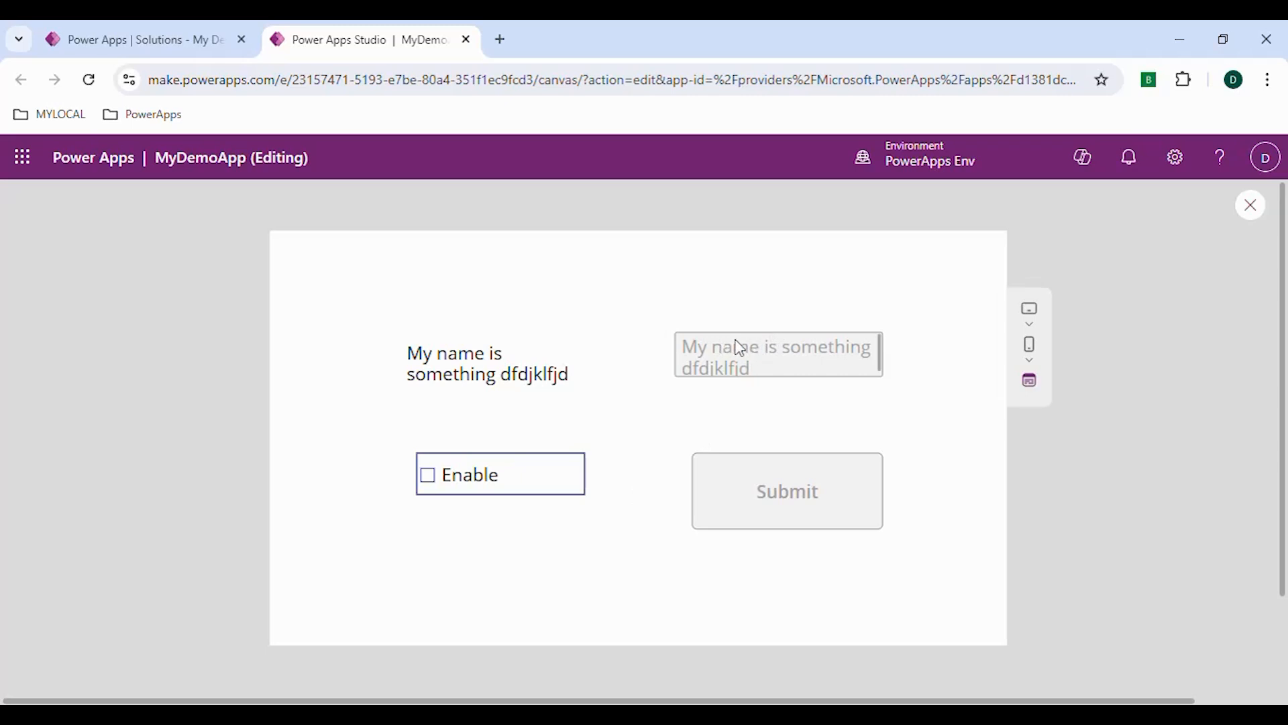
{"action": "left_click", "coordinate": [431, 481]}
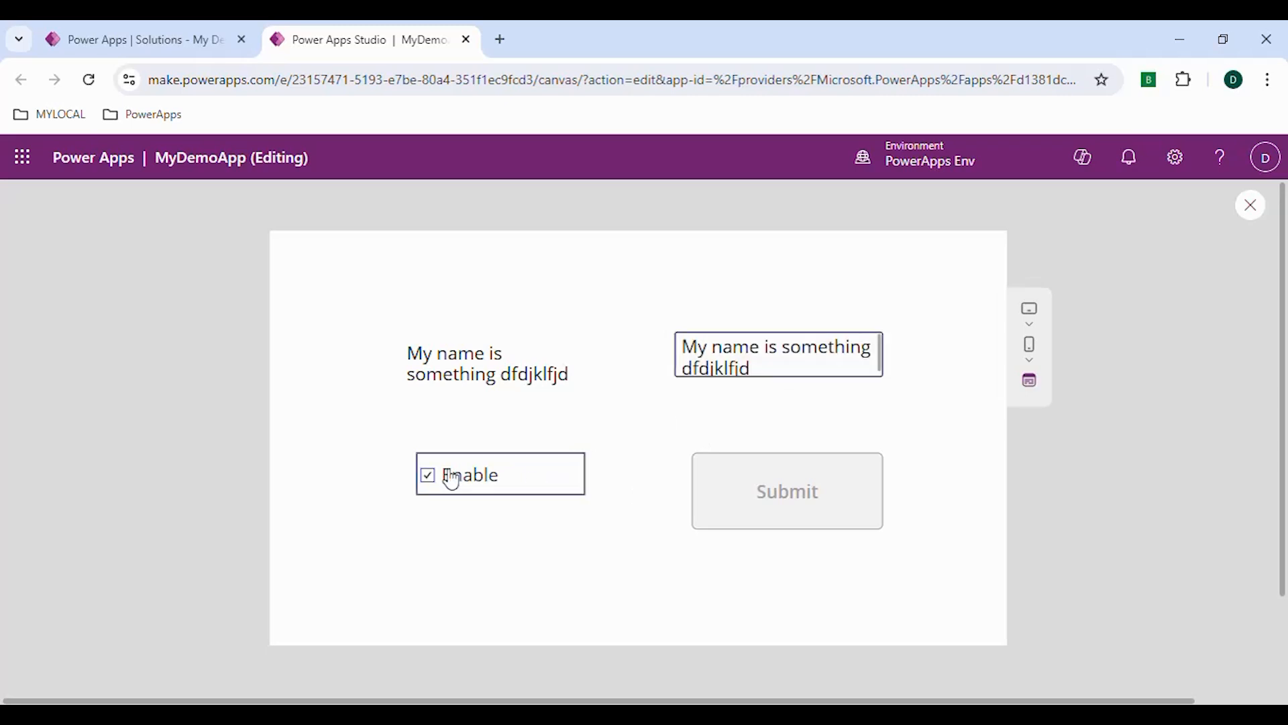
{"action": "left_click", "coordinate": [760, 364]}
{"action": "type", "text": "dsfd"}
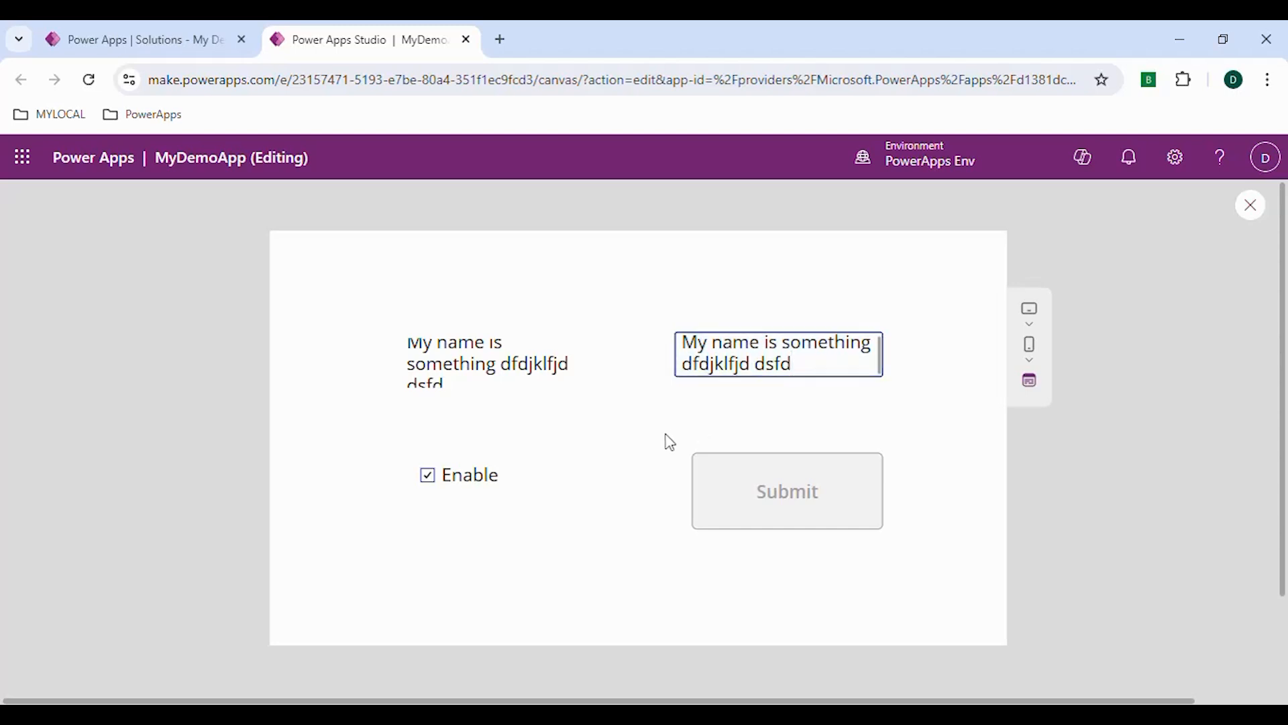
{"action": "left_click_drag", "start_coordinate": [795, 368], "coordinate": [682, 340]}
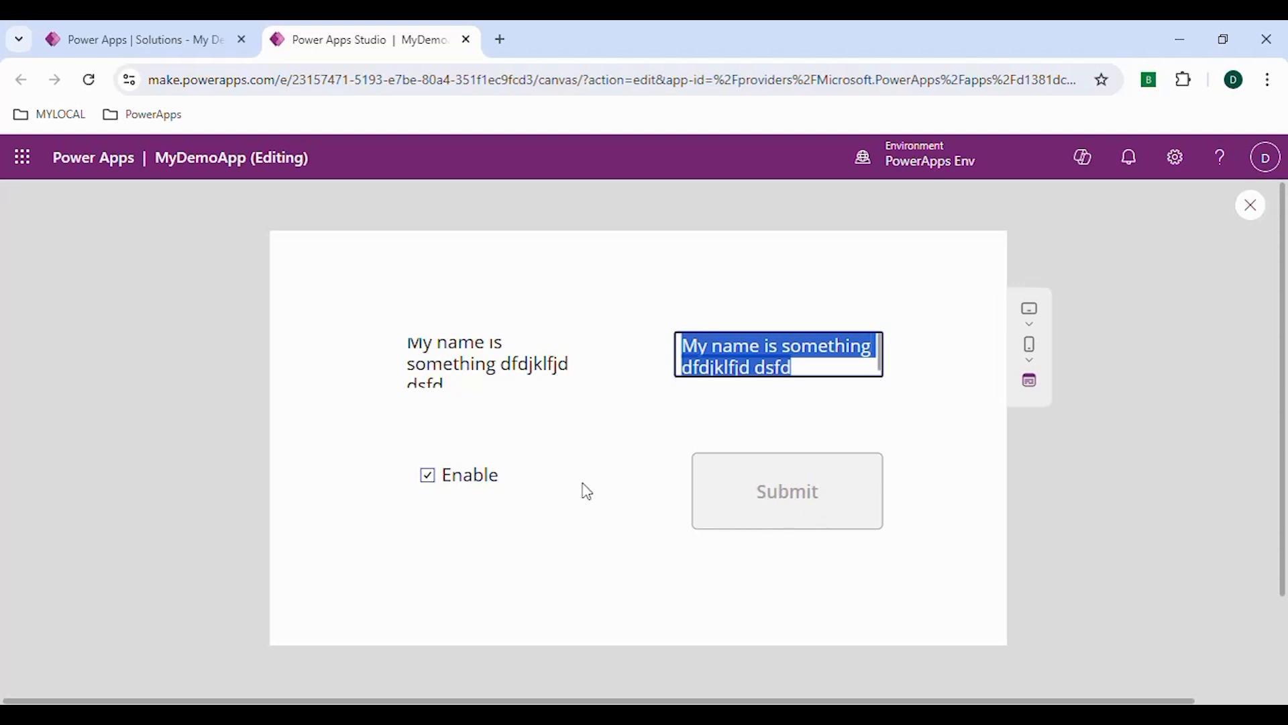
{"action": "left_click", "coordinate": [785, 347]}
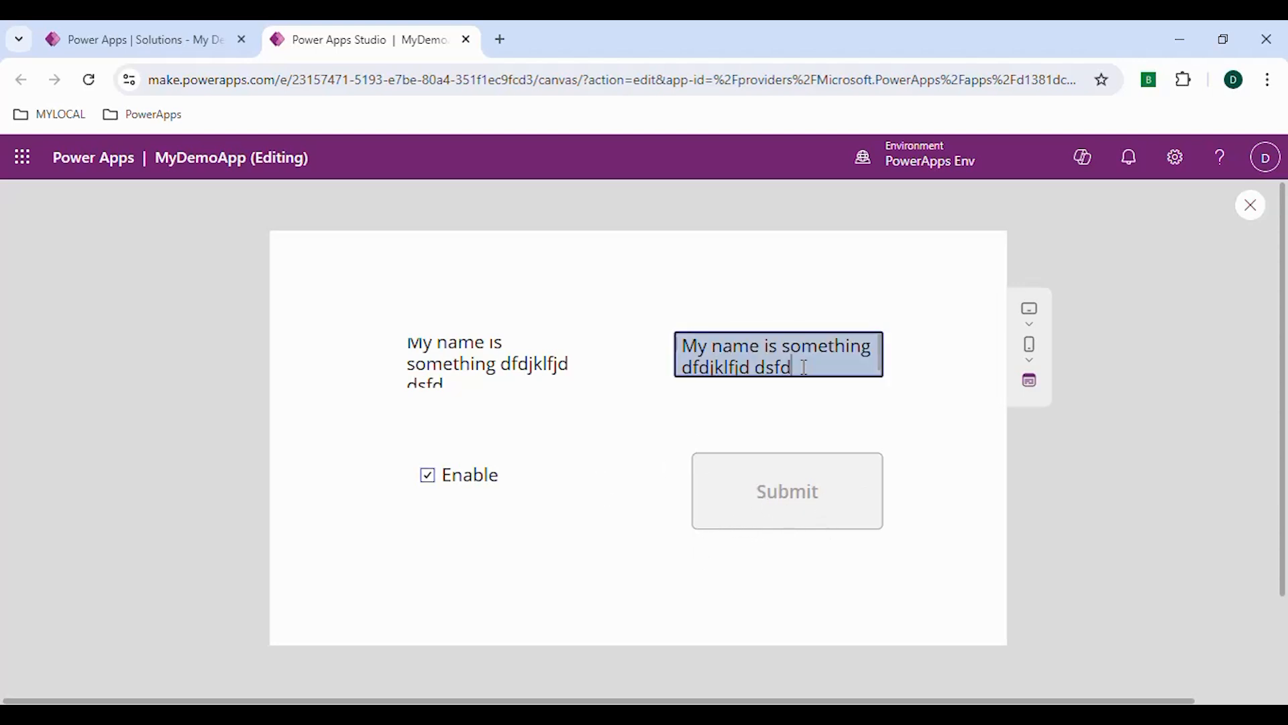
{"action": "left_click", "coordinate": [1245, 216]}
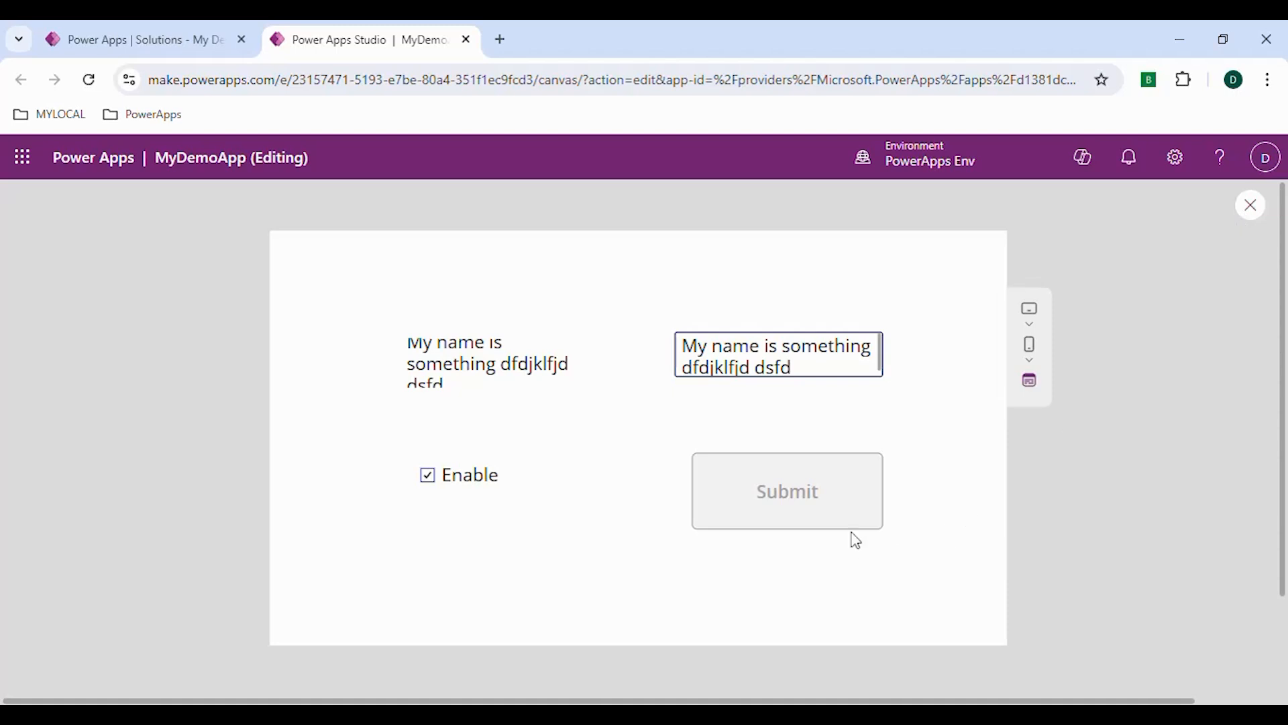
Clear the OnChange formula of the txt_sample1 text input
{"action": "left_click", "coordinate": [772, 406]}
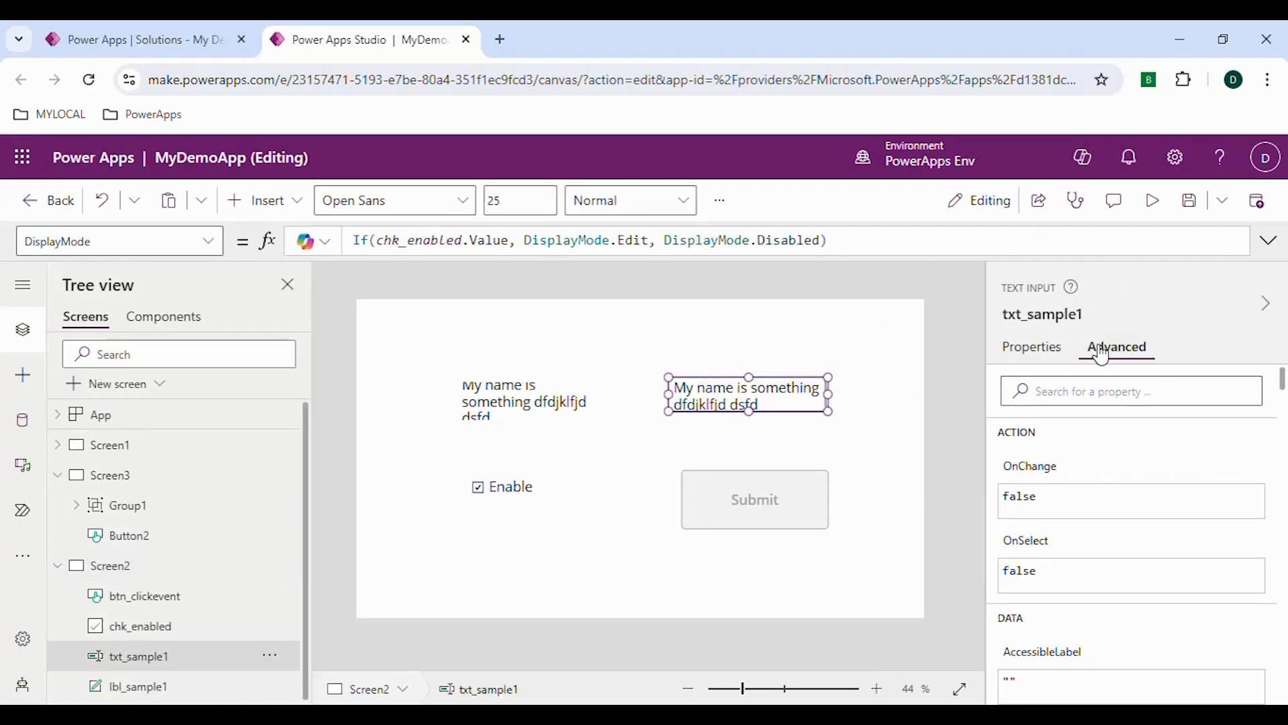
{"action": "left_click", "coordinate": [1037, 475]}
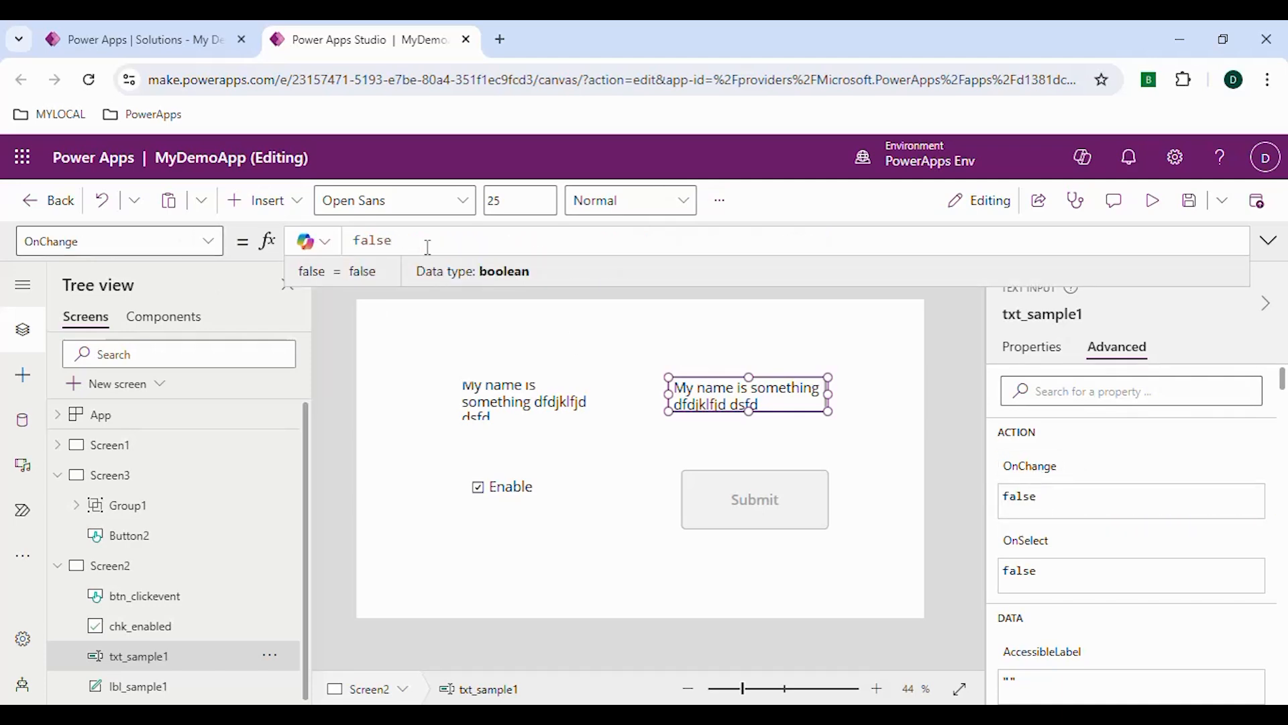
{"action": "left_click_drag", "start_coordinate": [405, 241], "coordinate": [350, 244]}
{"action": "key", "text": "BackSpace"}
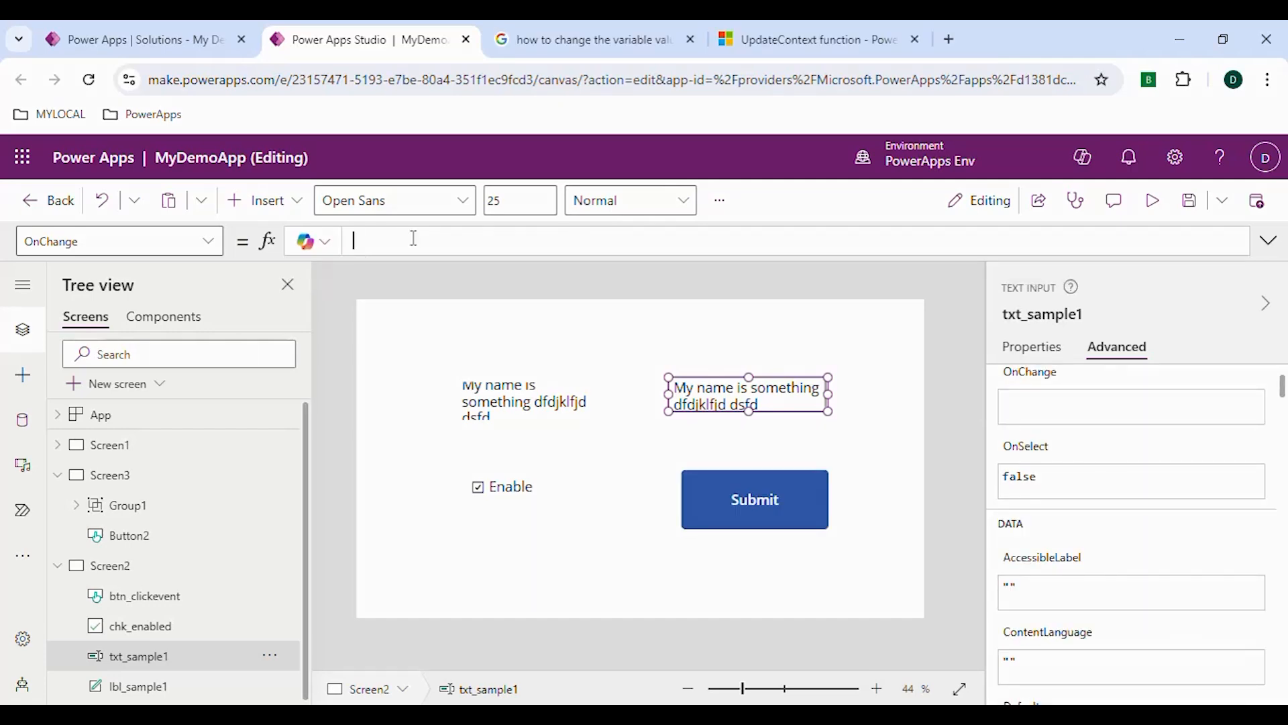
Begin an UpdateContext formula in txt_sample1's OnChange property with displaymode as the context variable to update
{"action": "type", "text": "Update"}
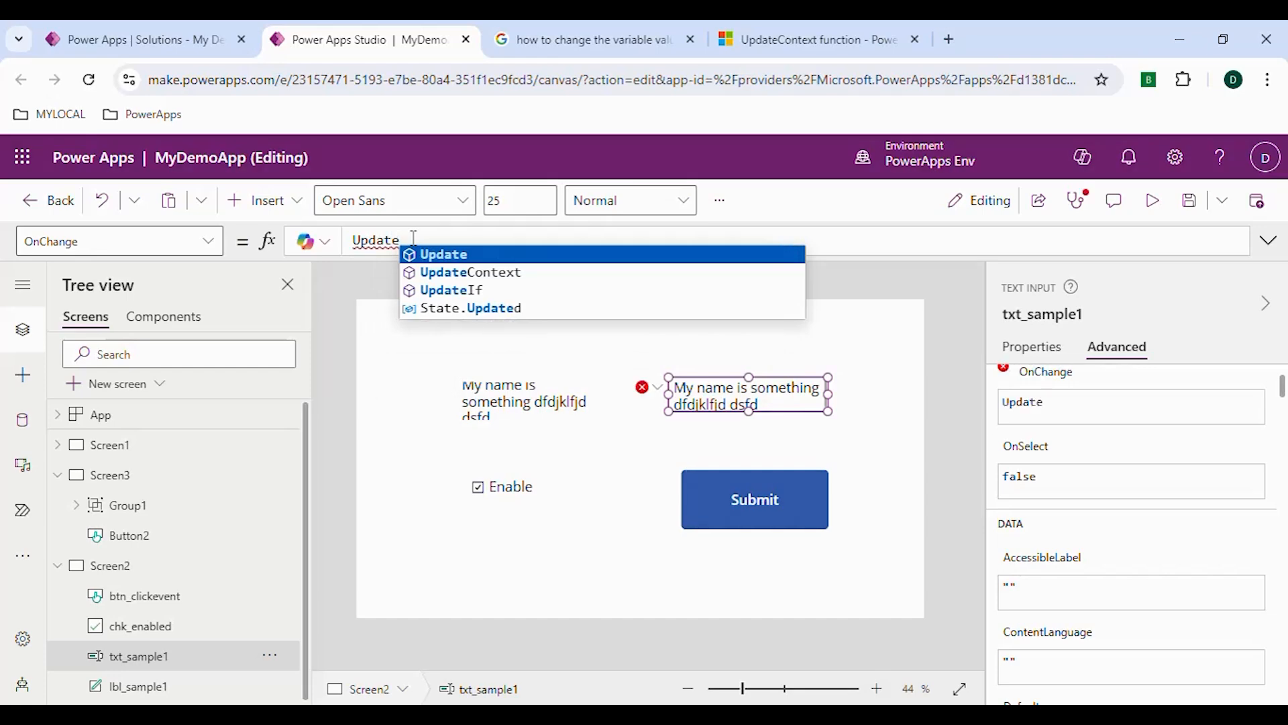
{"action": "key", "text": "Down"}
{"action": "key", "text": "Tab"}
{"action": "type", "text": "("}
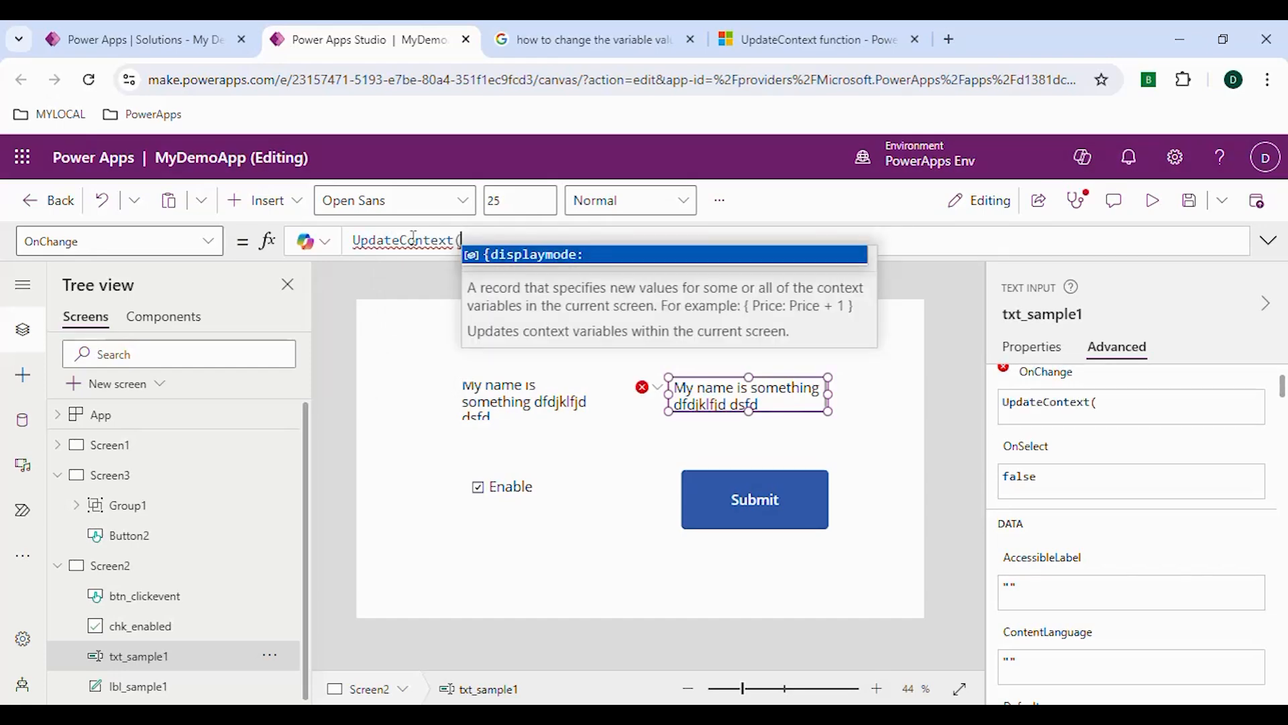
{"action": "type", "text": "{"}
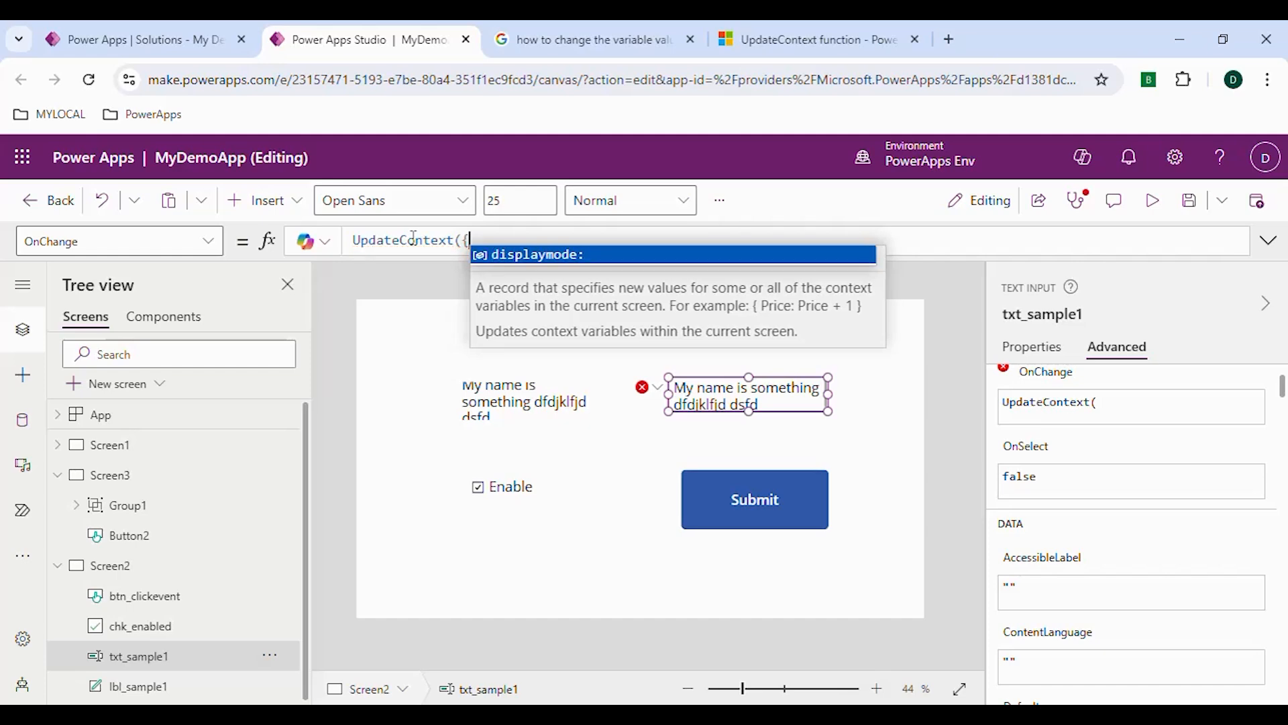
{"action": "key", "text": "Tab"}
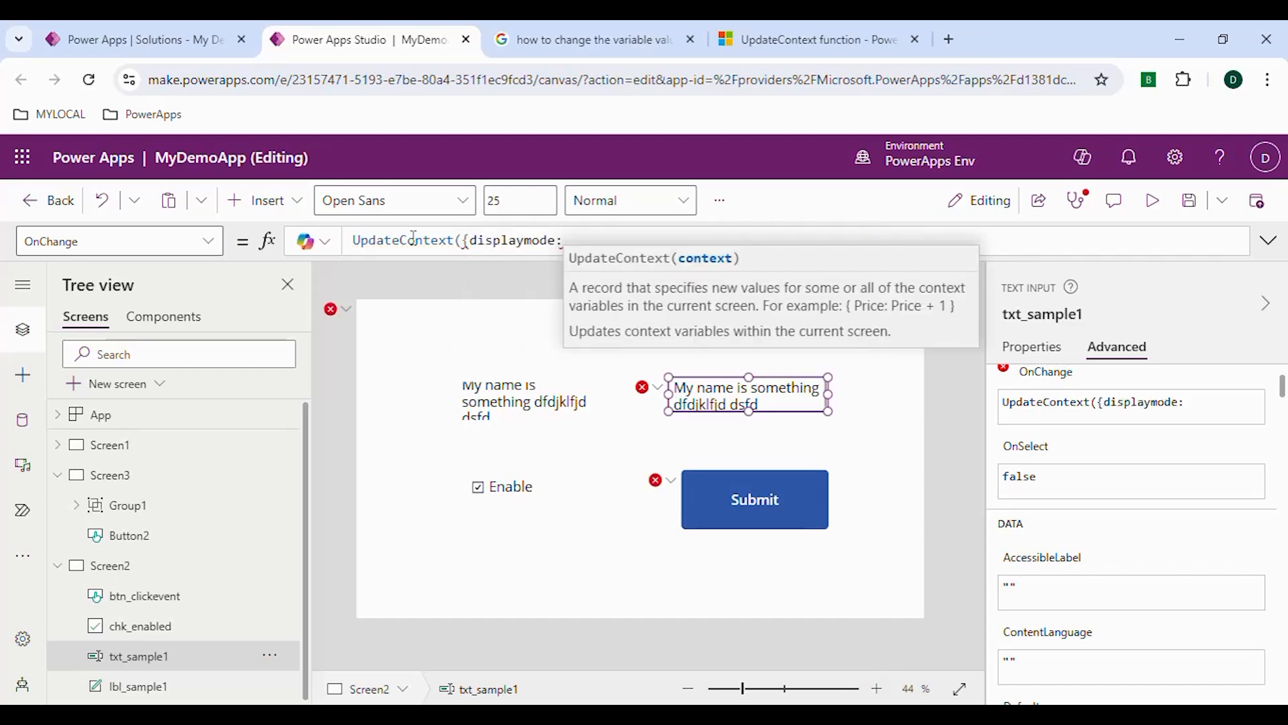
Complete txt_sample1's OnChange formula with DisplayMode.Edit as the displaymode value and save the app
{"action": "type", "text": "Disp"}
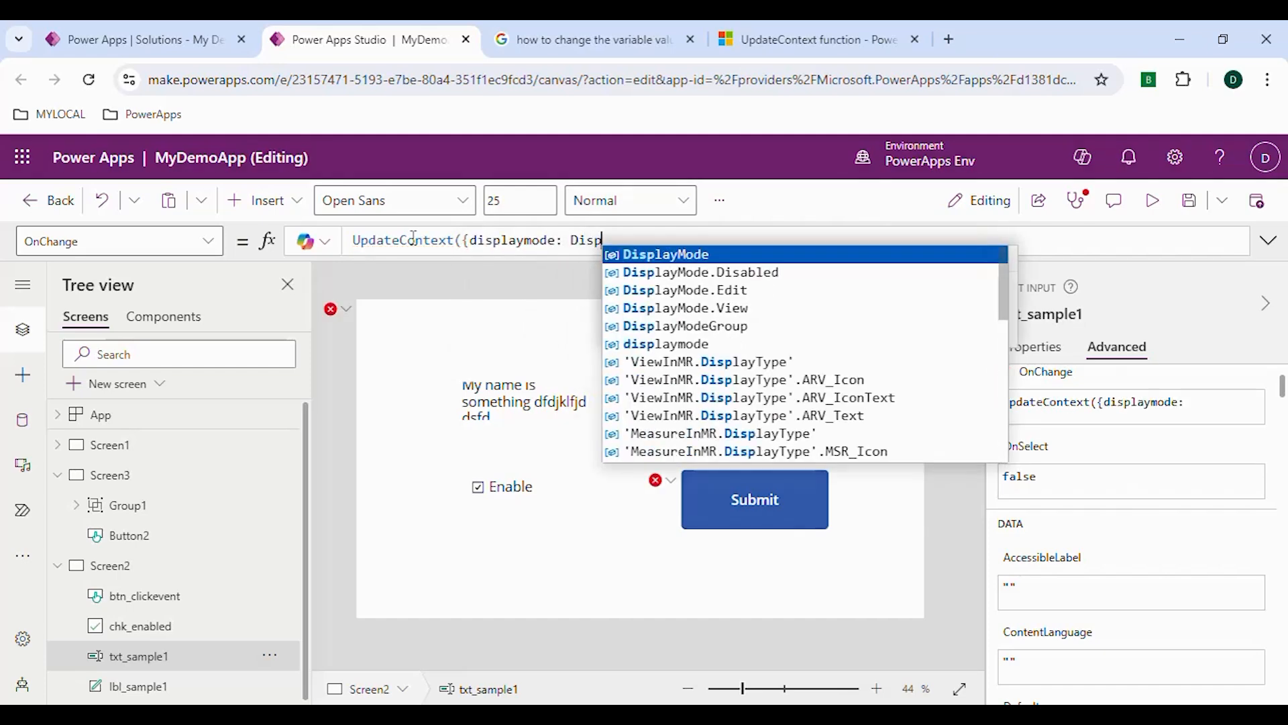
{"action": "key", "text": "Down"}
{"action": "key", "text": "Down"}
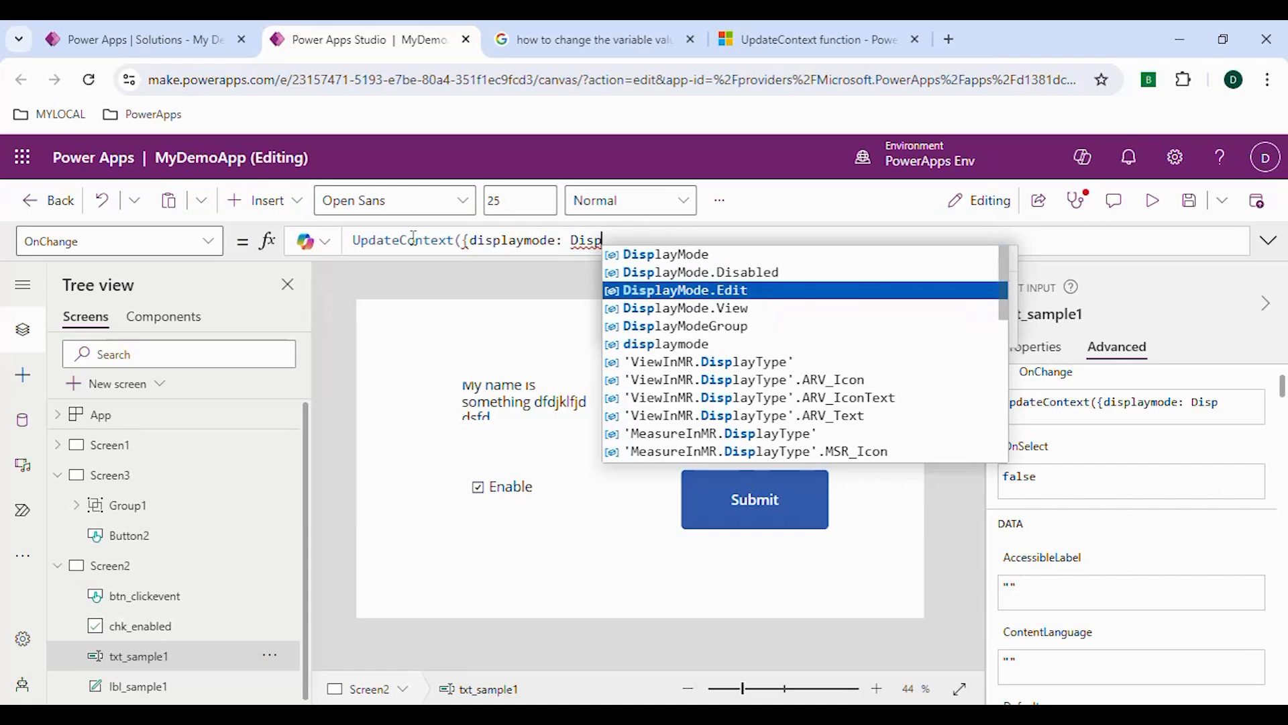
{"action": "key", "text": "Tab"}
{"action": "type", "text": "})"}
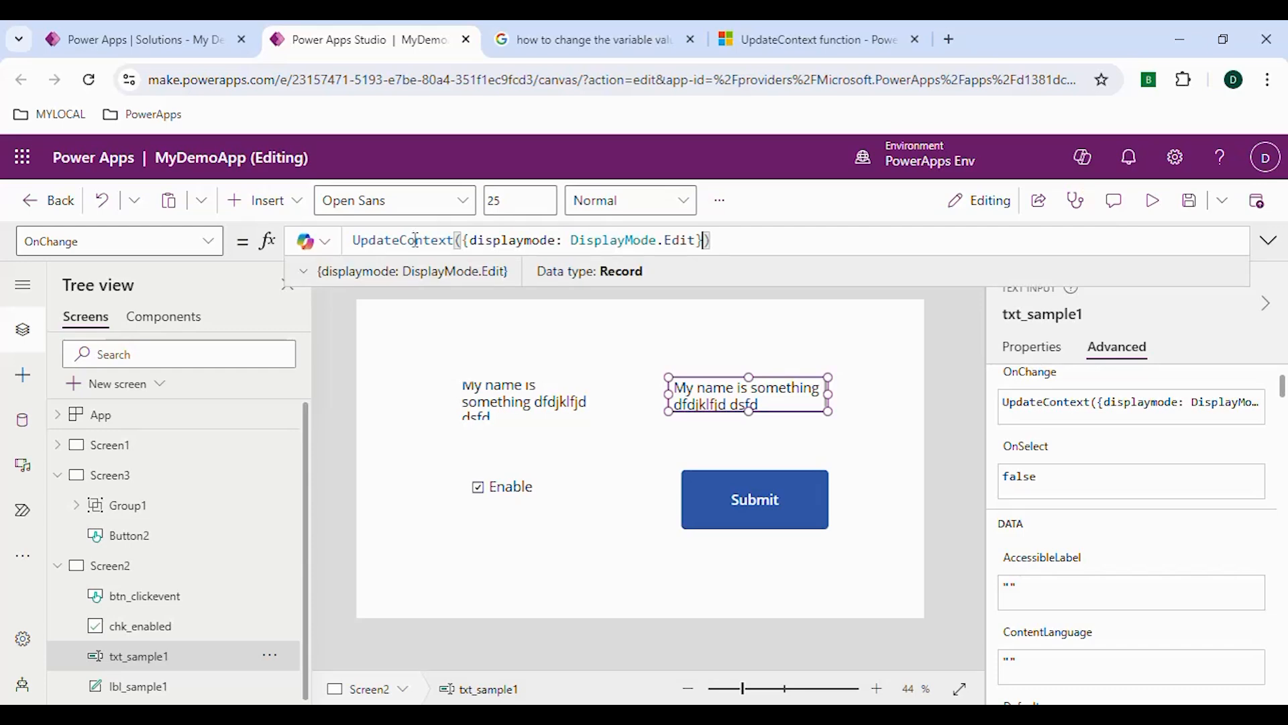
{"action": "left_click", "coordinate": [780, 211]}
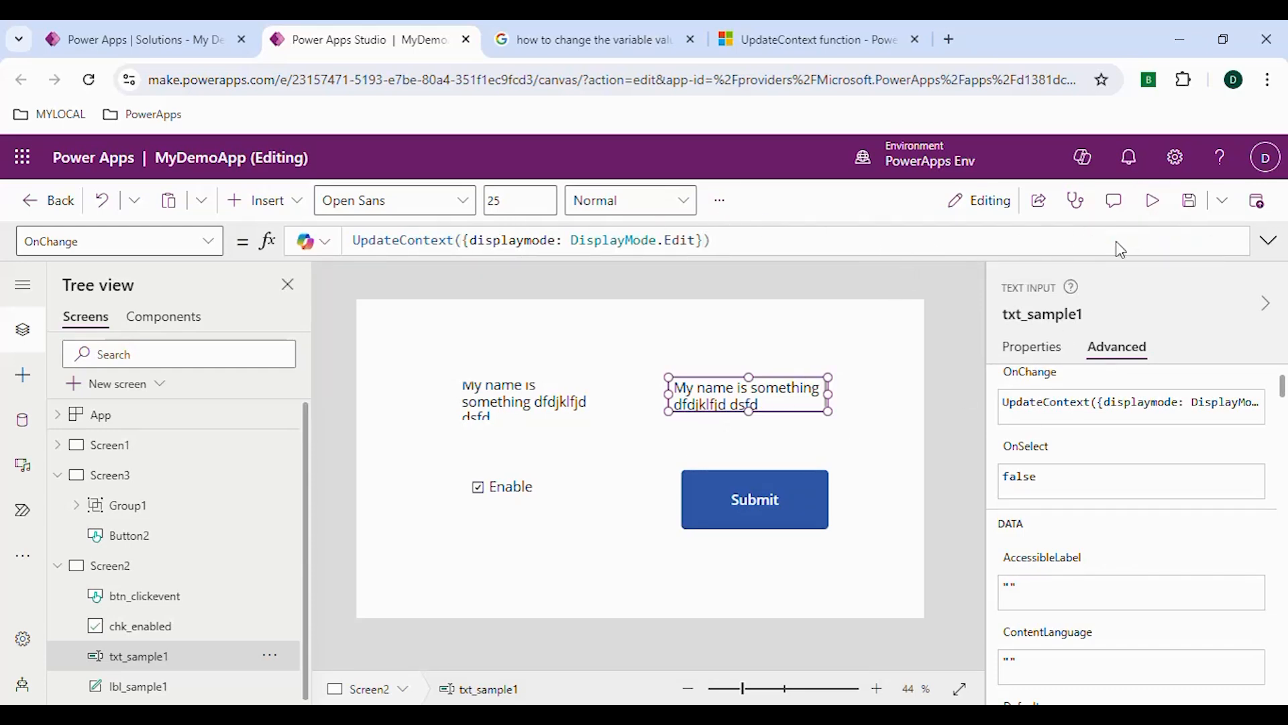
{"action": "key", "text": "ctrl+s"}
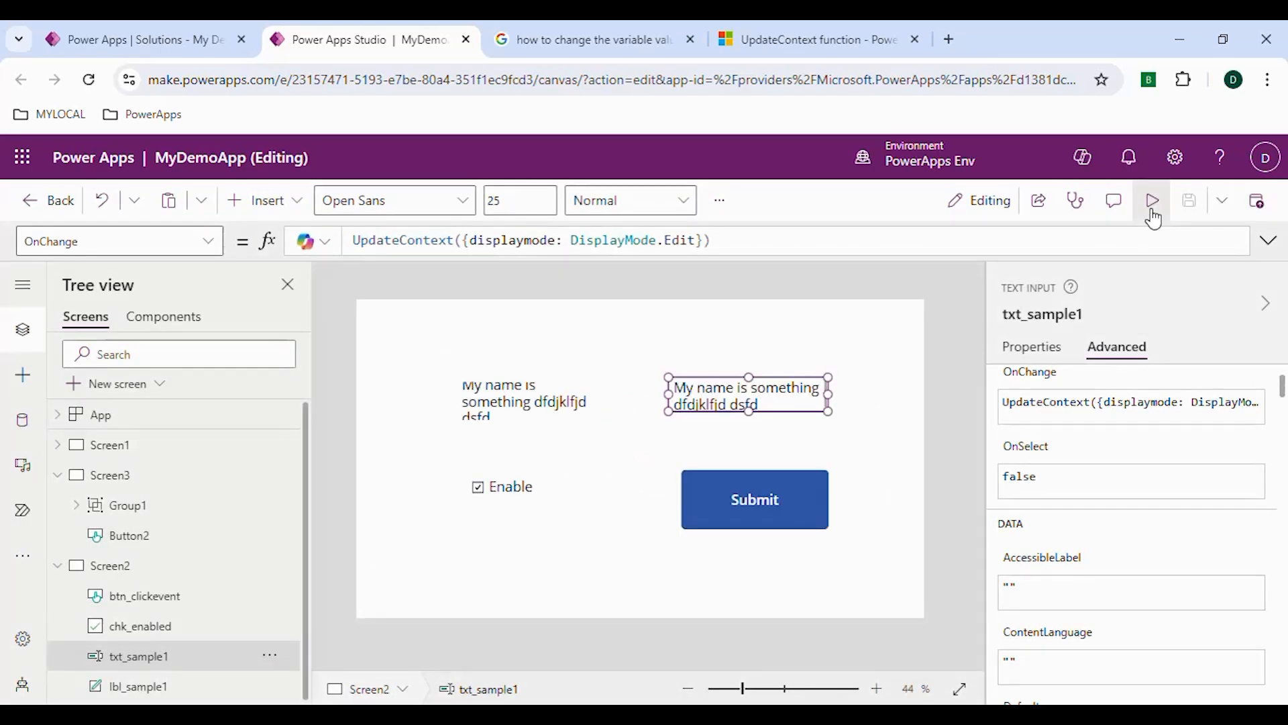
Preview Screen2, clear the Enable check box, and close the preview
{"action": "left_click", "coordinate": [1152, 212]}
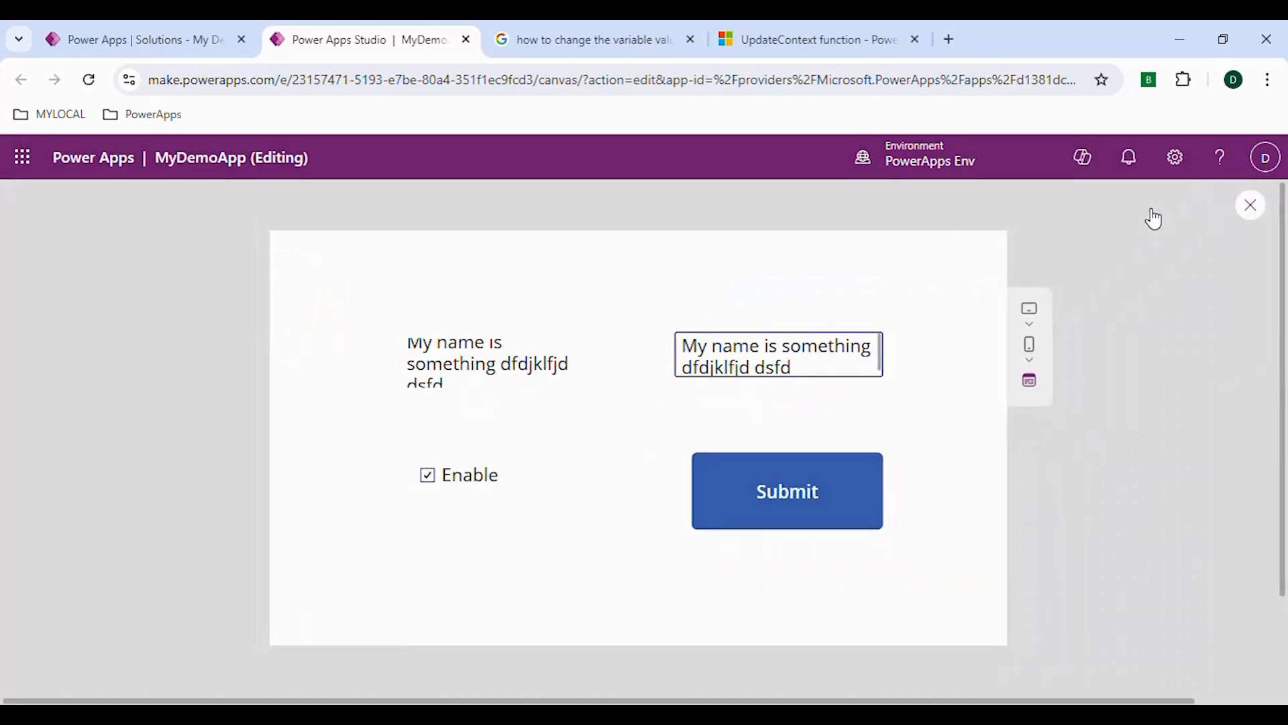
{"action": "left_click", "coordinate": [435, 477]}
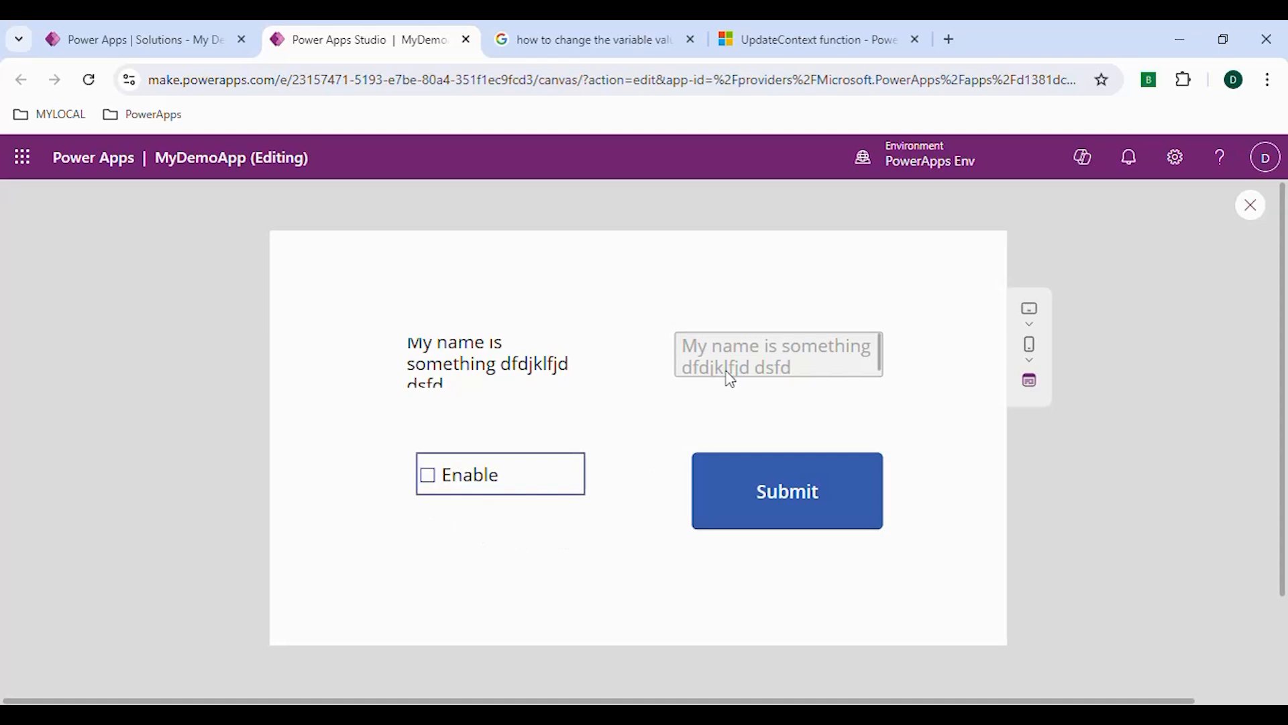
{"action": "left_click", "coordinate": [1250, 206]}
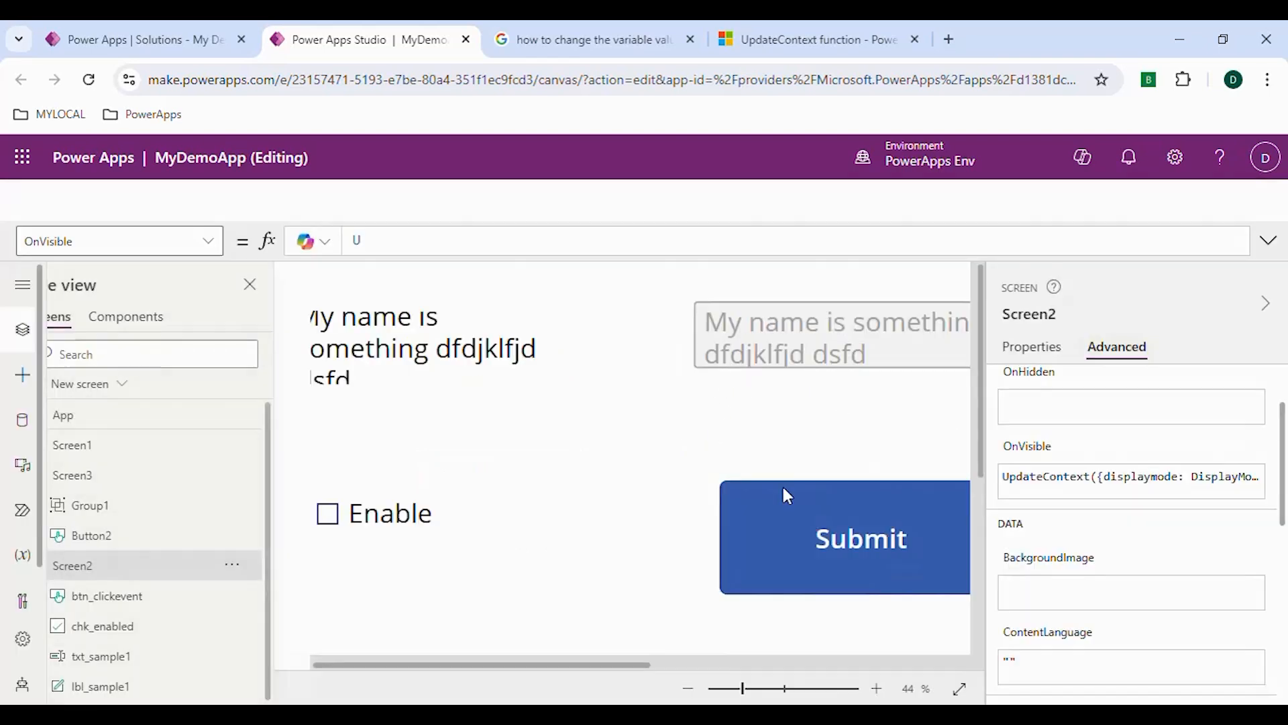
Preview the app starting from Screen3 and use its large button to navigate to Screen2
{"action": "left_click", "coordinate": [138, 480]}
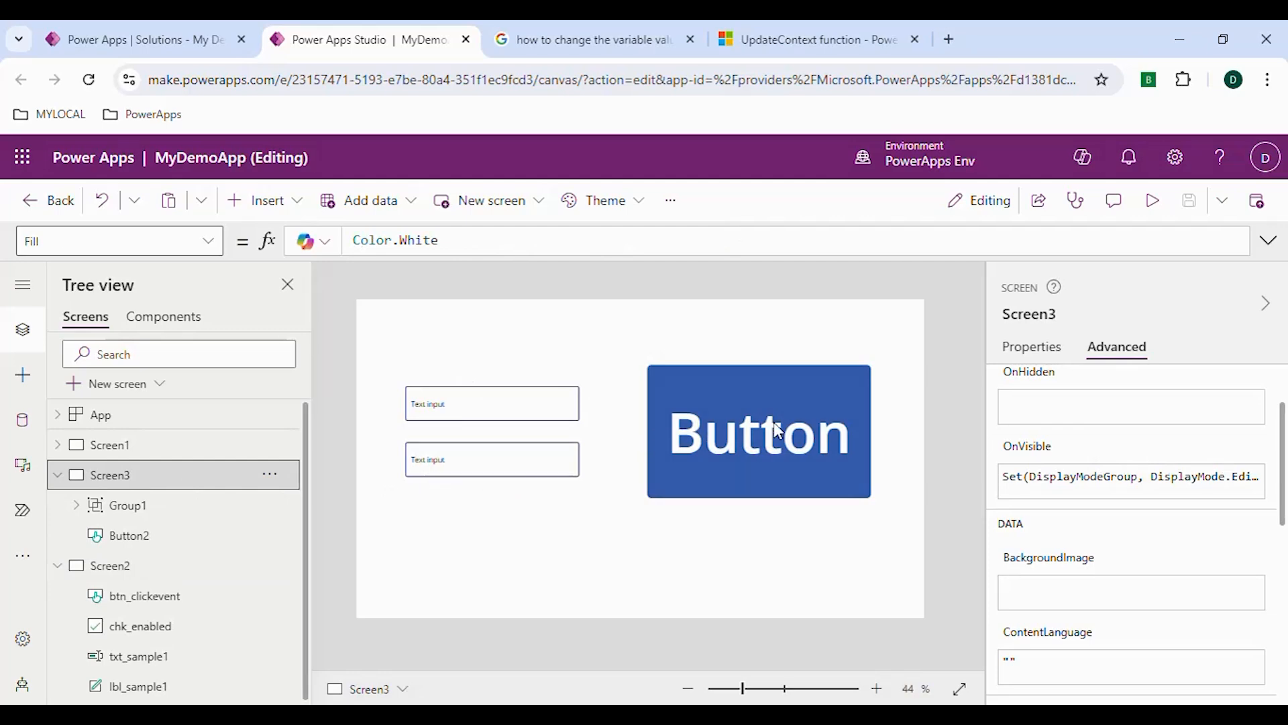
{"action": "left_click", "coordinate": [1155, 203]}
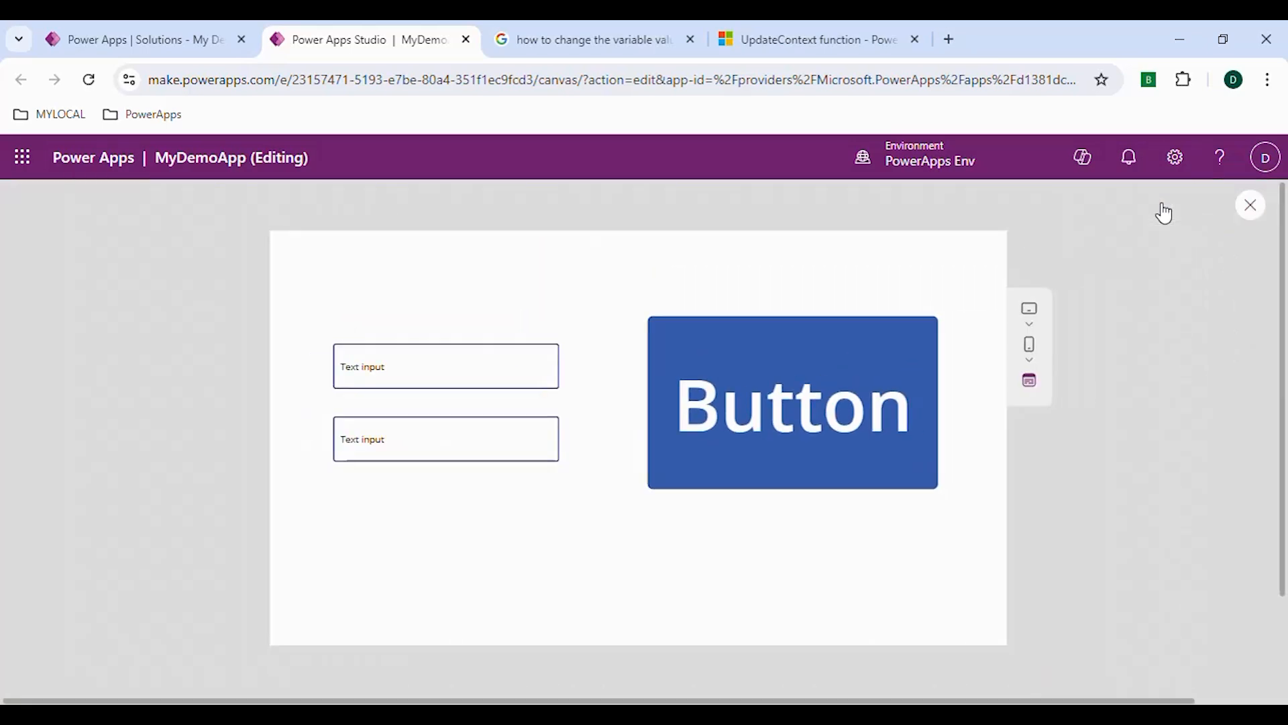
{"action": "left_click", "coordinate": [775, 414]}
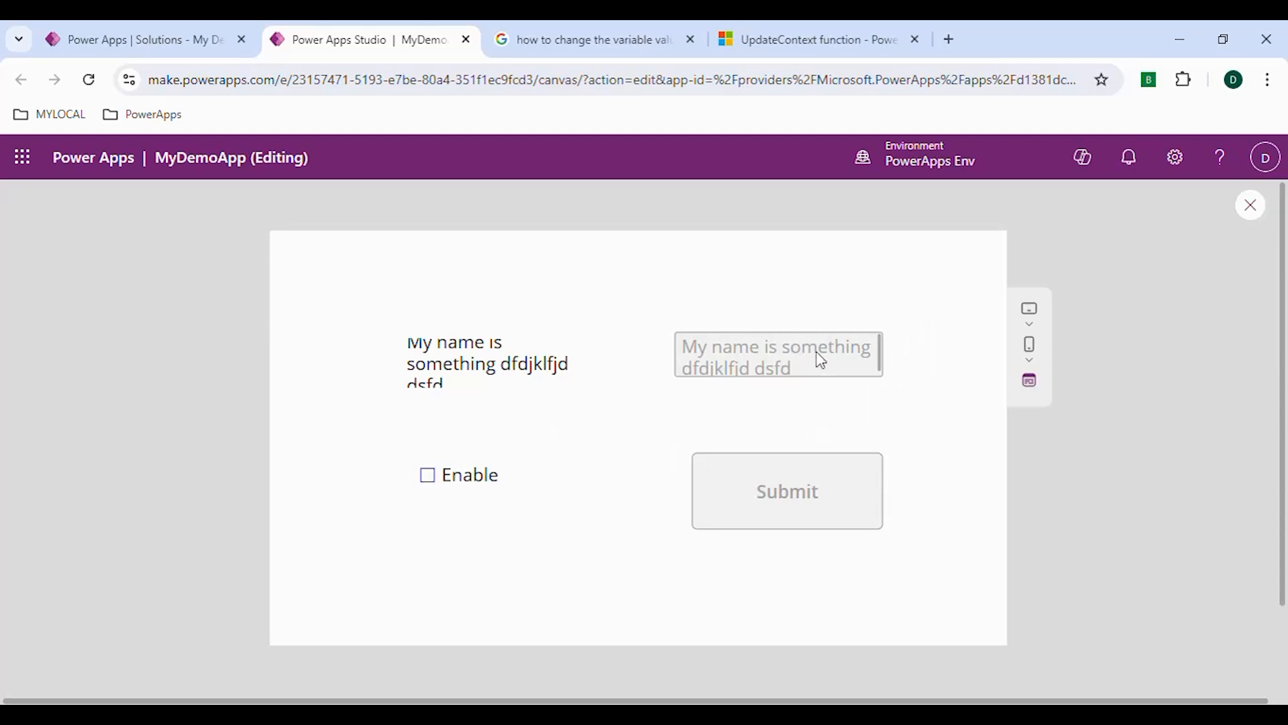
Tick the Enable check box and append "updated" to the text input in the Screen2 preview
{"action": "left_click", "coordinate": [433, 489]}
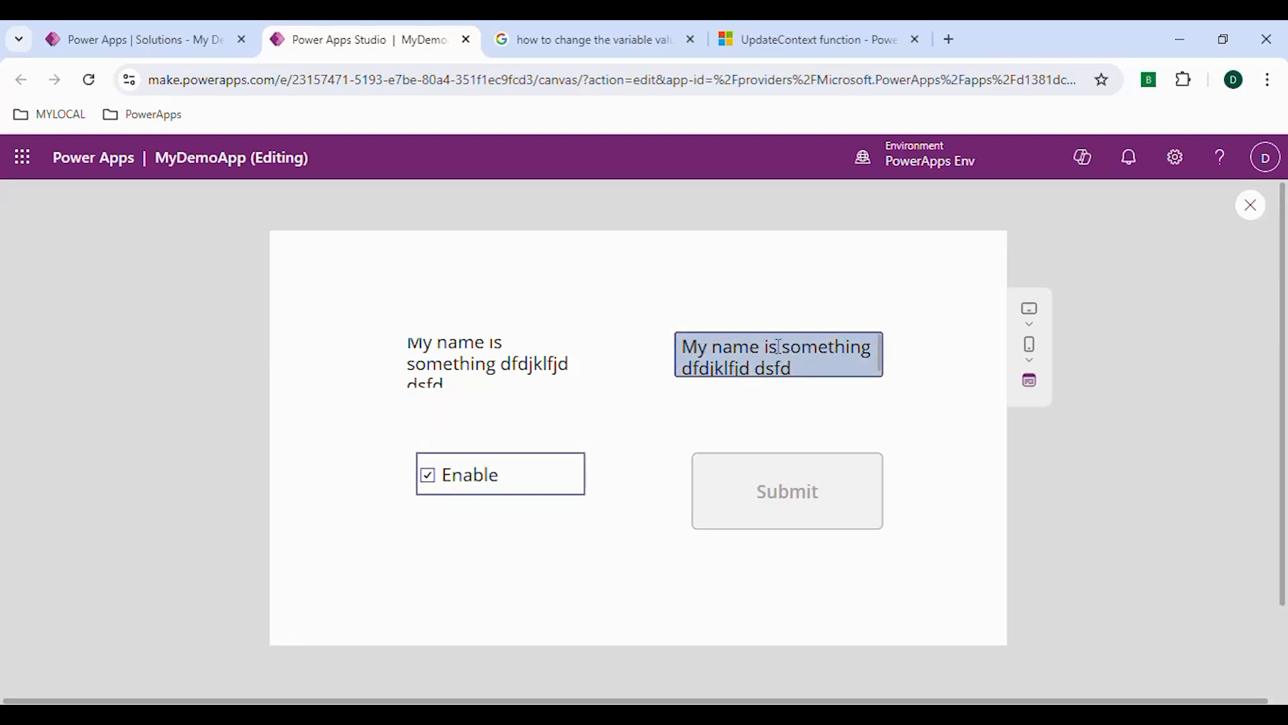
{"action": "left_click", "coordinate": [809, 370]}
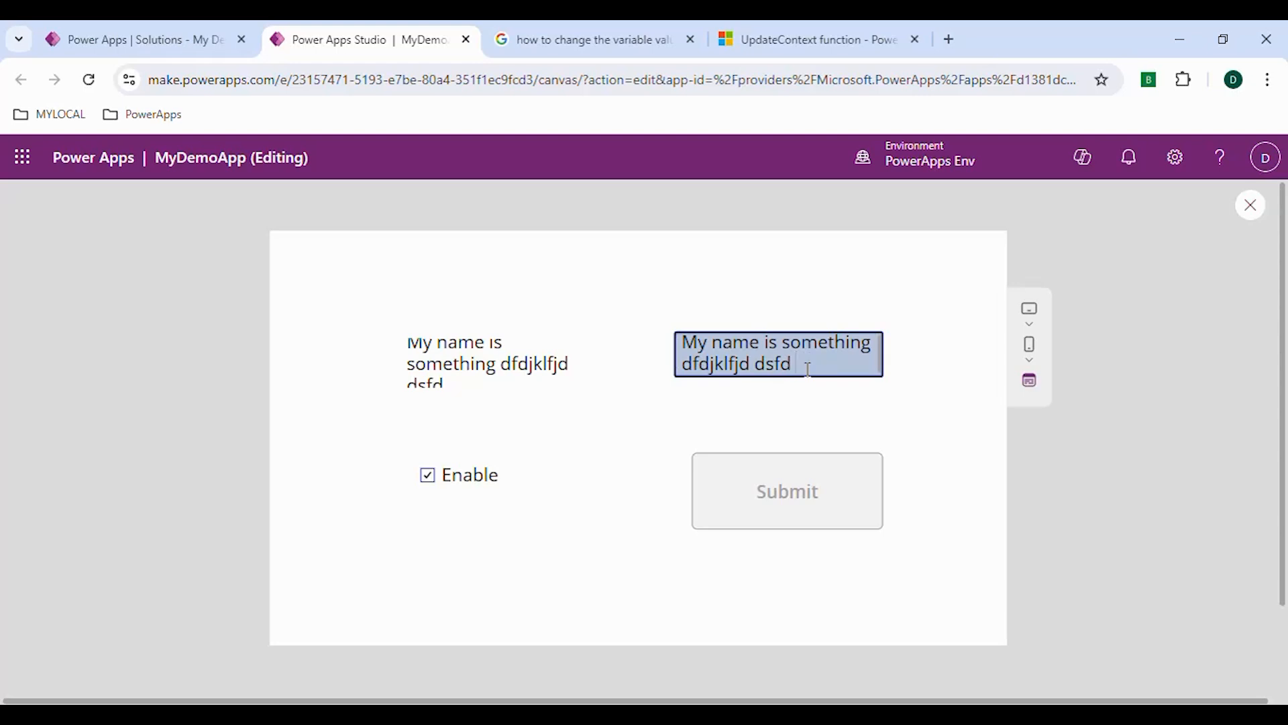
{"action": "type", "text": "update"}
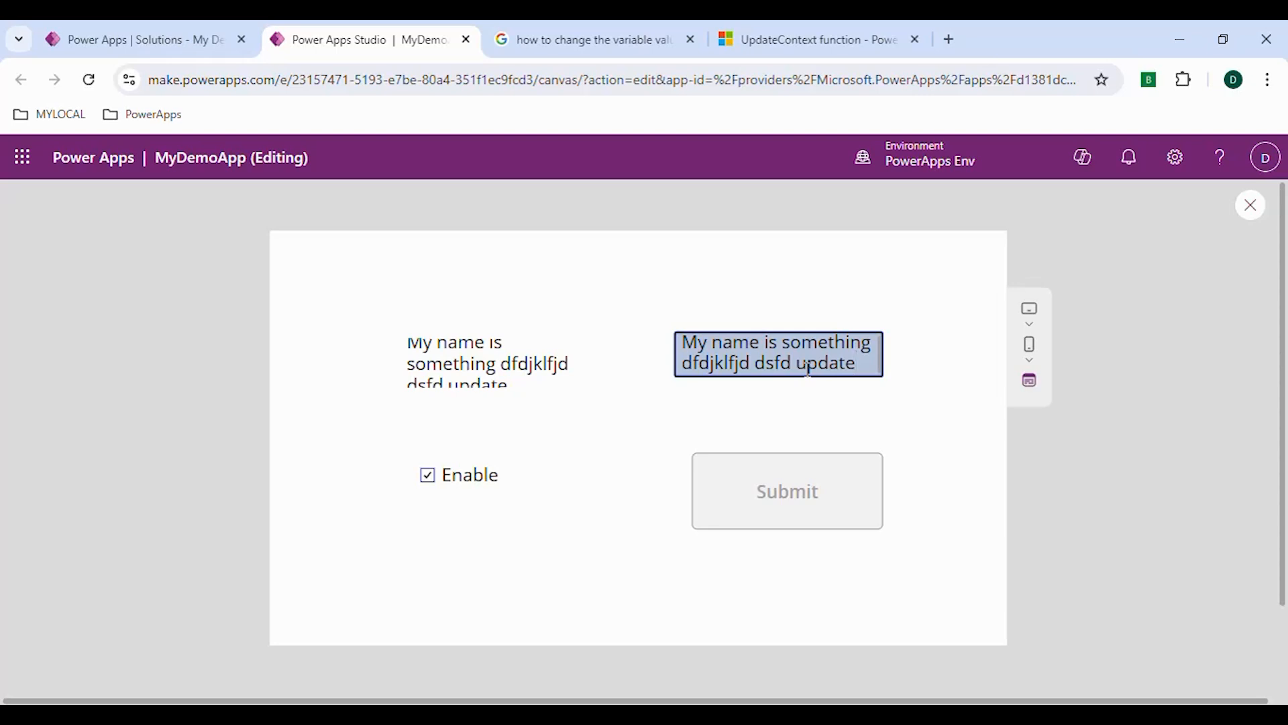
{"action": "type", "text": "d"}
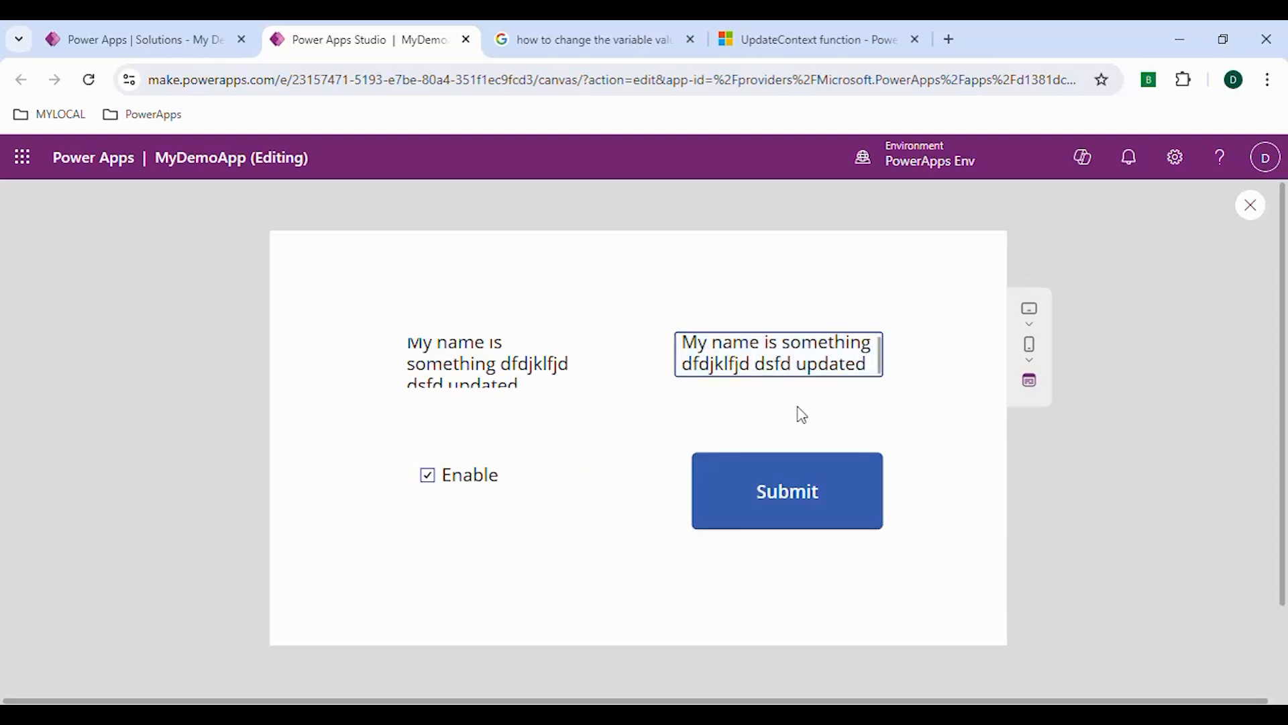